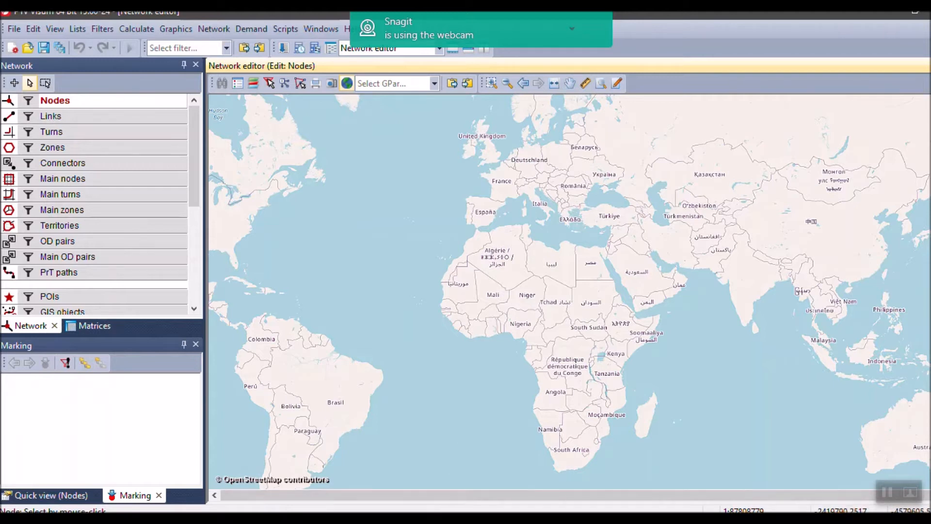
Look over the world map and the list of network object types, from Nodes down to Polygons
{"action": "left_click", "coordinate": [430, 519]}
{"action": "left_click", "coordinate": [435, 327]}
{"action": "left_click_drag", "start_coordinate": [420, 247], "coordinate": [408, 251]}
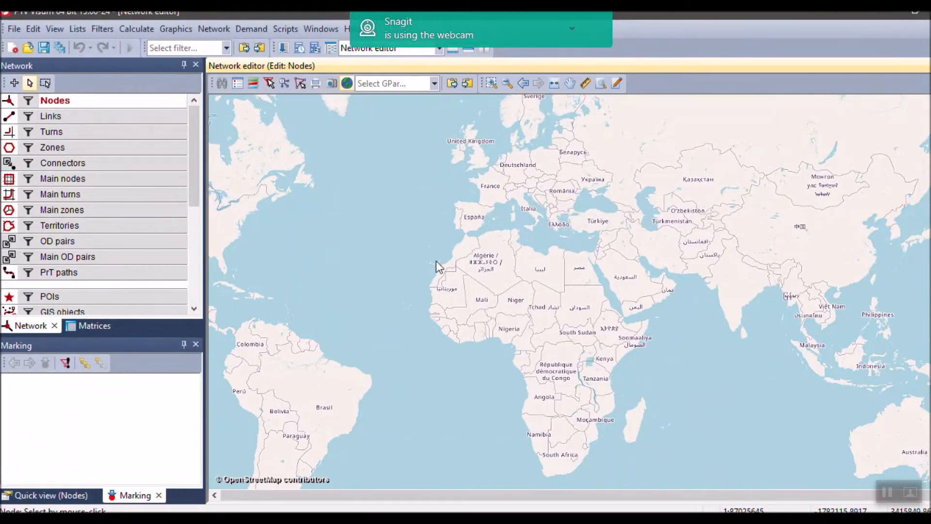
{"action": "left_click_drag", "start_coordinate": [516, 333], "coordinate": [491, 318]}
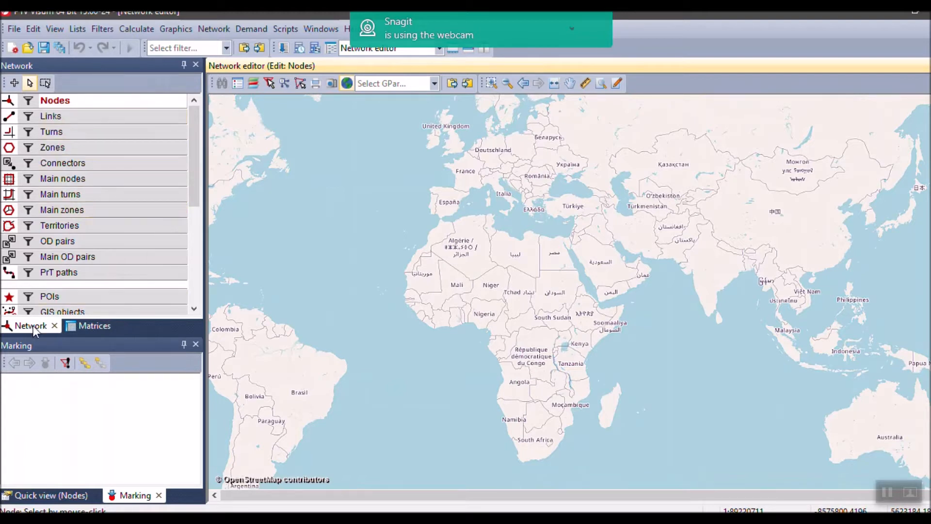
{"action": "left_click_drag", "start_coordinate": [189, 150], "coordinate": [202, 131]}
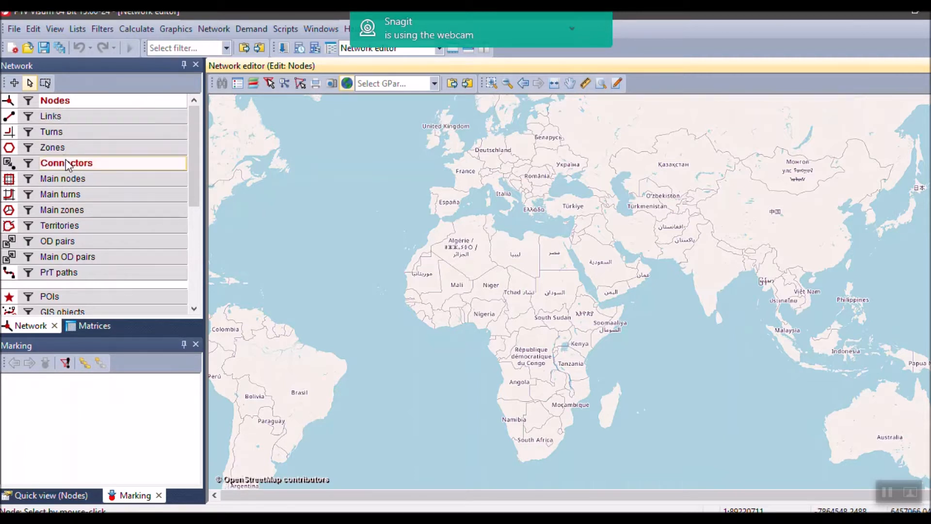
{"action": "scroll", "coordinate": [77, 182], "scroll_direction": "down", "scroll_amount": 1}
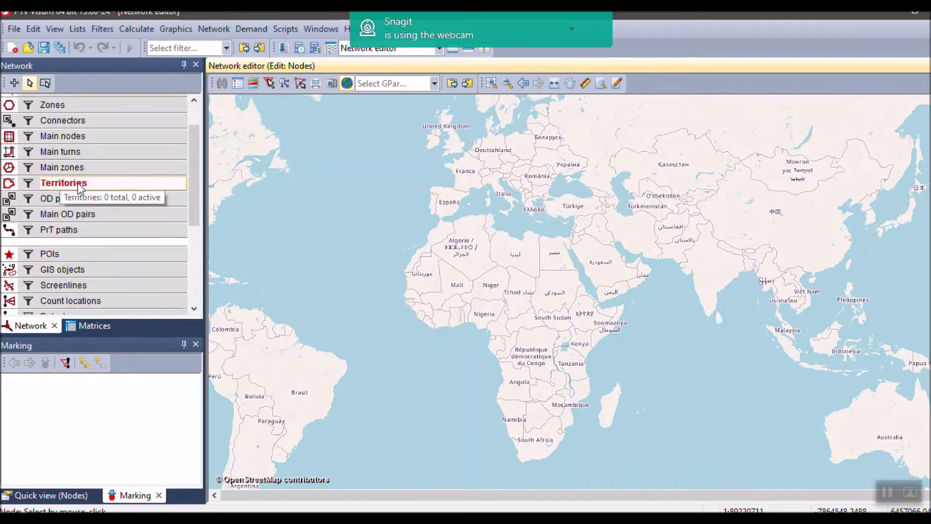
{"action": "scroll", "coordinate": [78, 182], "scroll_direction": "up", "scroll_amount": 1}
{"action": "scroll", "coordinate": [77, 182], "scroll_direction": "down", "scroll_amount": 5}
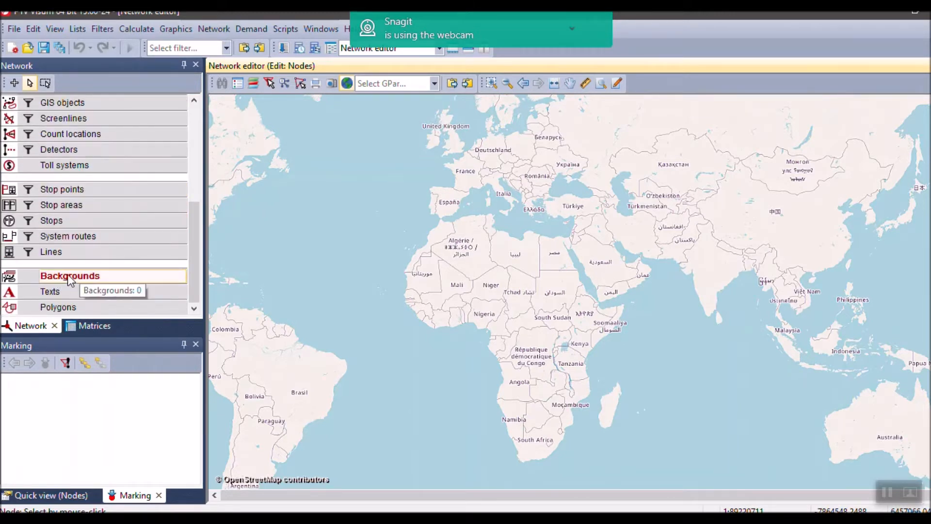
{"action": "scroll", "coordinate": [135, 173], "scroll_direction": "up", "scroll_amount": 5}
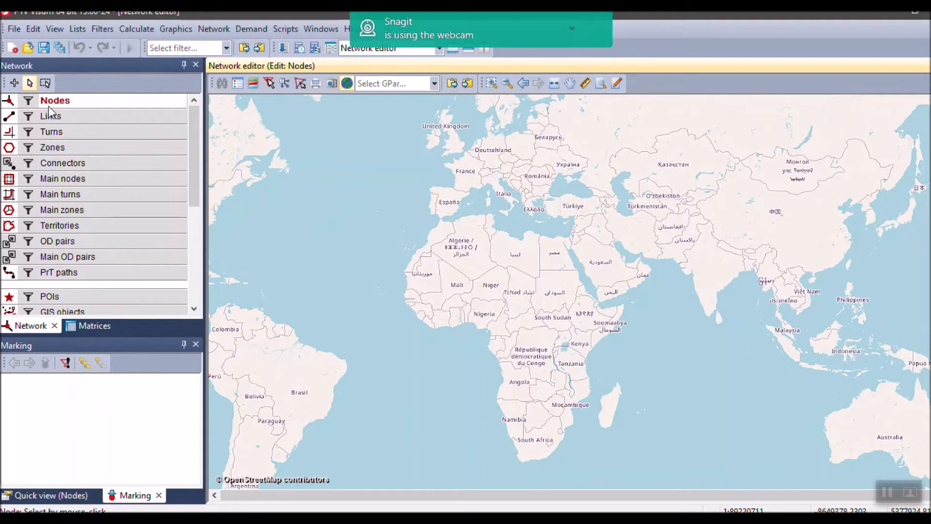
Insert a node with default attributes in the Atlantic Ocean west of Portugal
{"action": "left_click", "coordinate": [15, 84]}
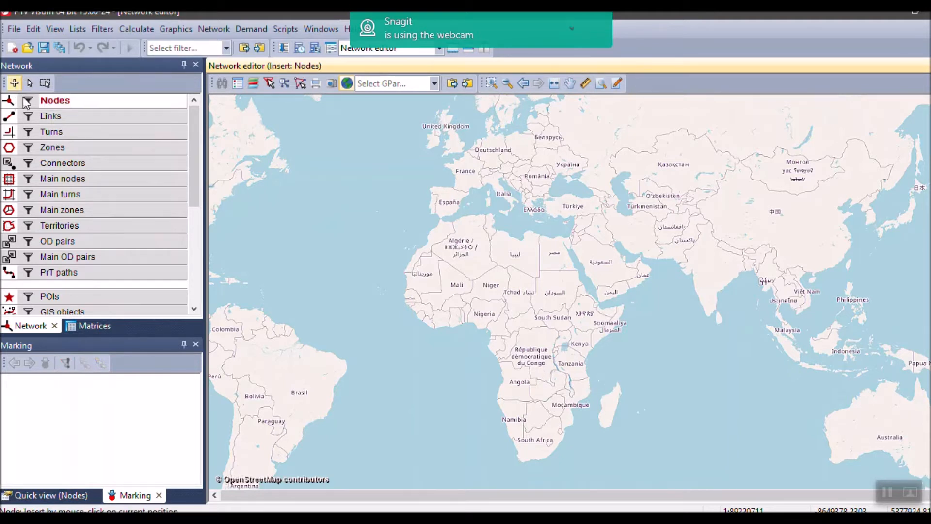
{"action": "left_click", "coordinate": [326, 217]}
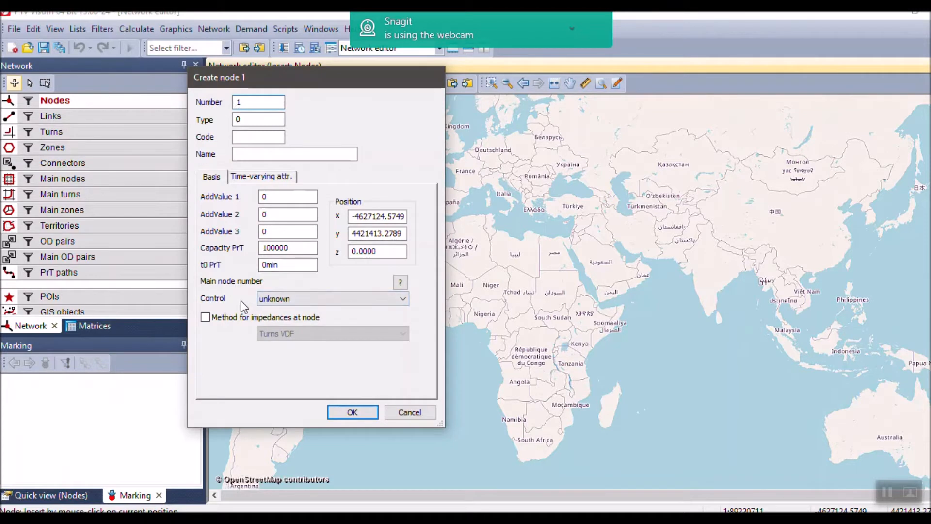
{"action": "left_click", "coordinate": [351, 412]}
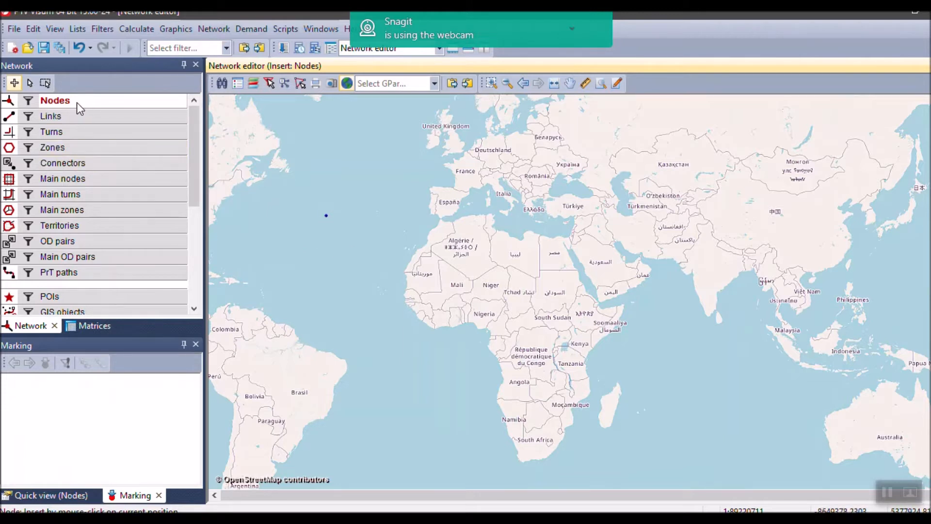
Open the ocean node in the Junction editor to view it, and undo its insertion from the Network editor
{"action": "left_click", "coordinate": [27, 86]}
{"action": "left_click", "coordinate": [326, 215]}
{"action": "double_click", "coordinate": [326, 215]}
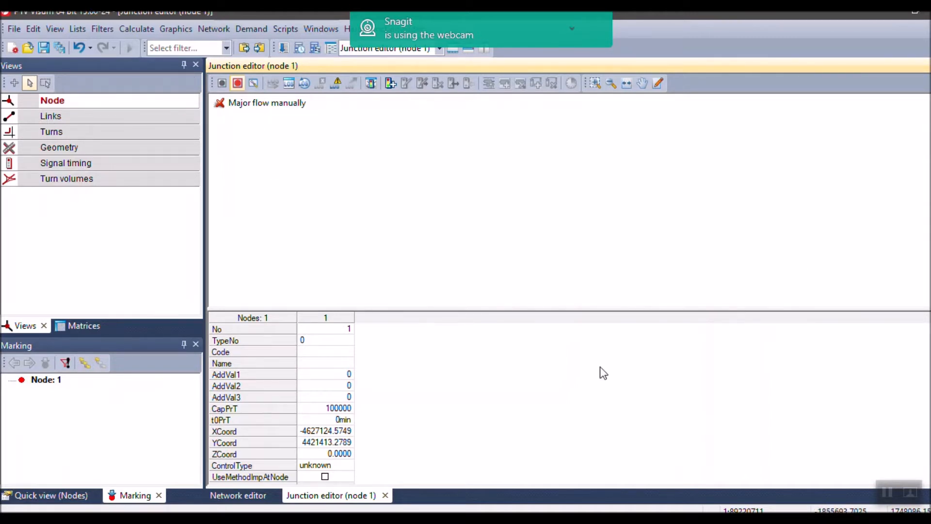
{"action": "left_click", "coordinate": [245, 495]}
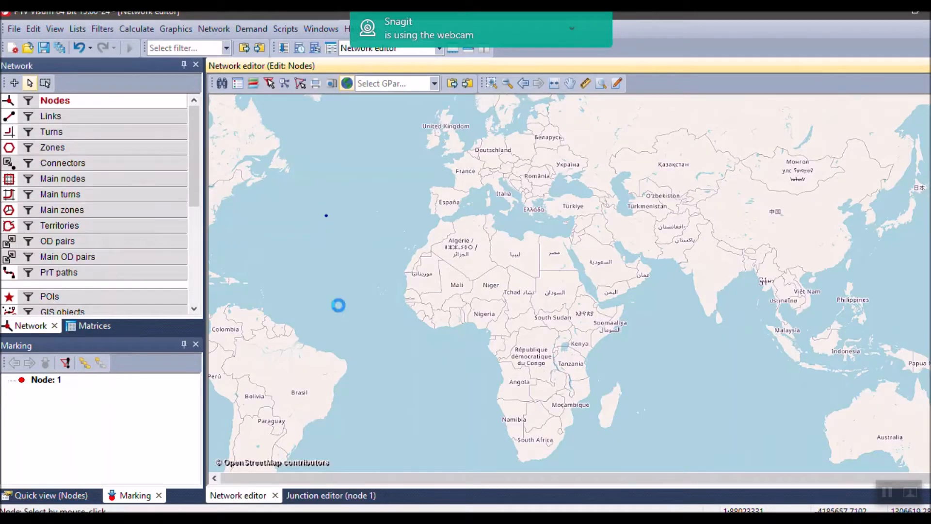
{"action": "key", "text": "ctrl+z"}
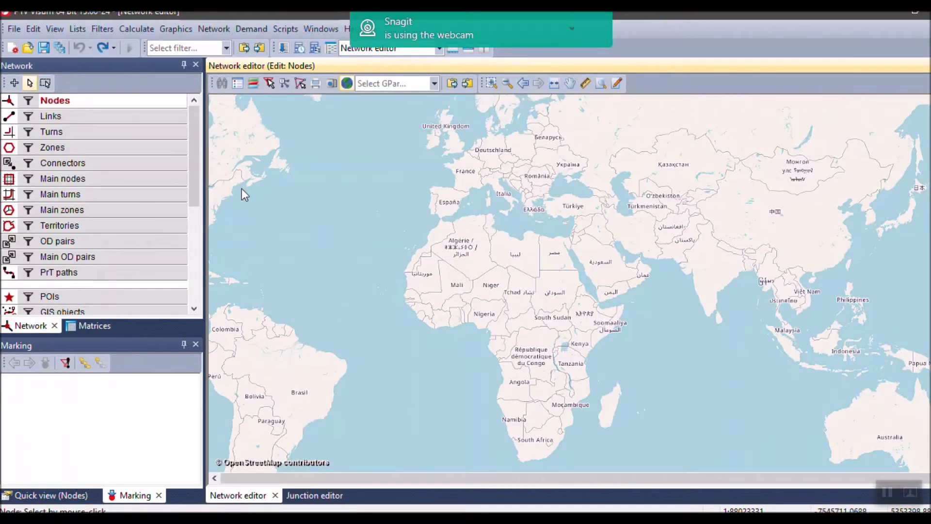
Turn the background map off and on again in the Network editor
{"action": "left_click", "coordinate": [348, 83]}
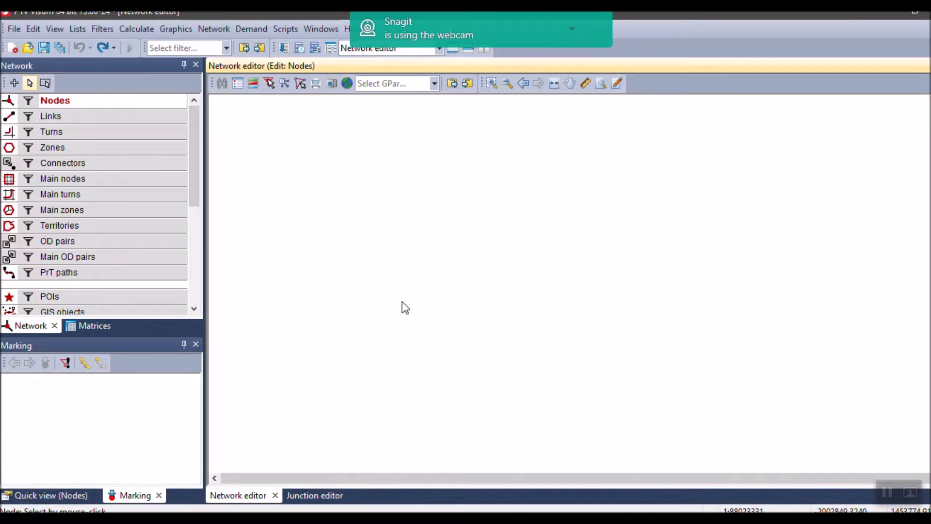
{"action": "left_click", "coordinate": [347, 83]}
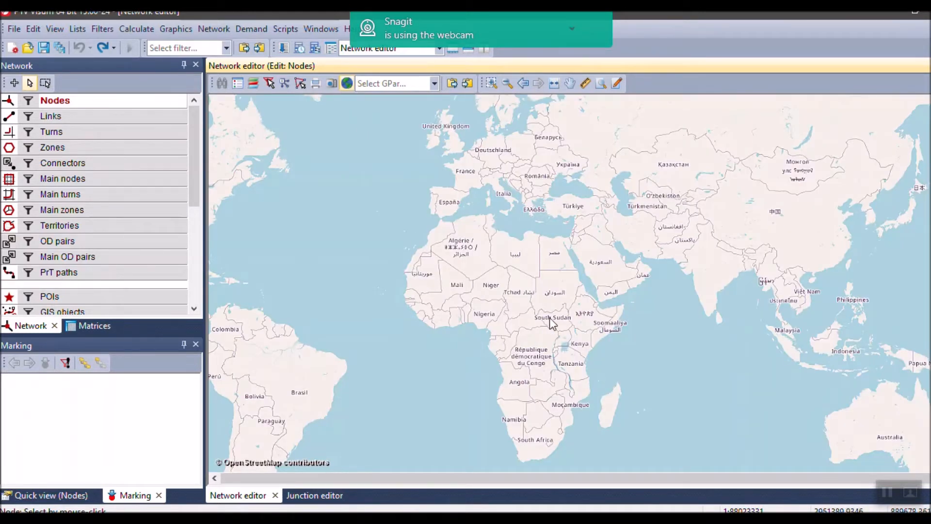
Navigate the background map from Africa to the residential districts and main roads east of Cairo, near road 515
{"action": "scroll", "coordinate": [560, 262], "scroll_direction": "up", "scroll_amount": 2}
{"action": "scroll", "coordinate": [560, 262], "scroll_direction": "up", "scroll_amount": 1}
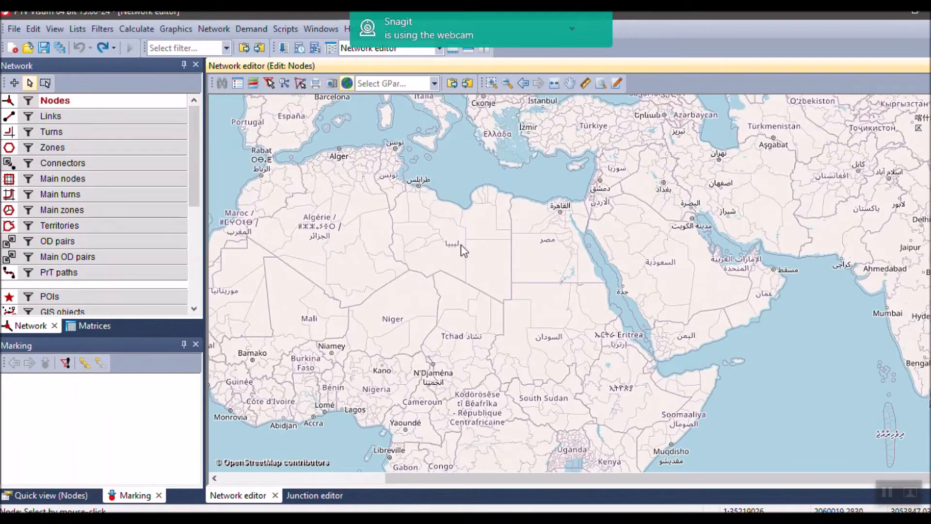
{"action": "left_click_drag", "start_coordinate": [526, 181], "coordinate": [528, 249]}
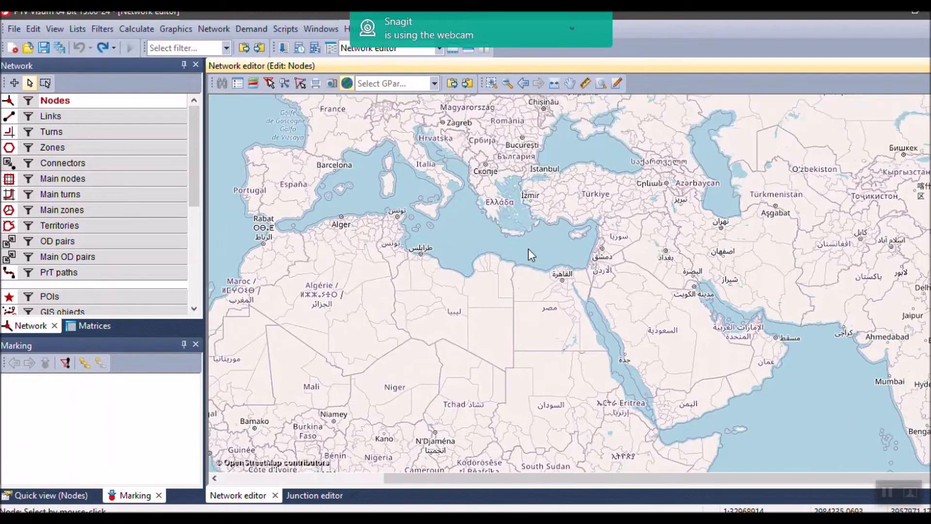
{"action": "scroll", "coordinate": [575, 302], "scroll_direction": "up", "scroll_amount": 4}
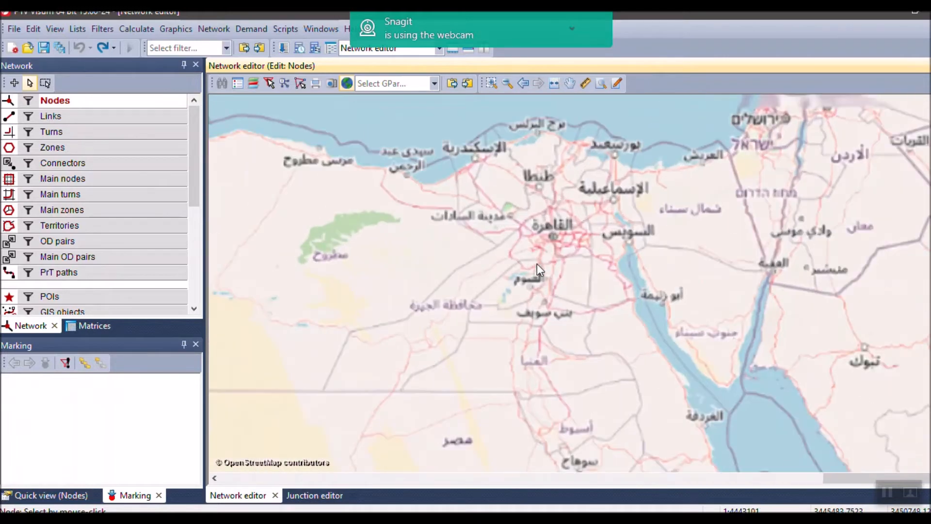
{"action": "scroll", "coordinate": [584, 255], "scroll_direction": "up", "scroll_amount": 3}
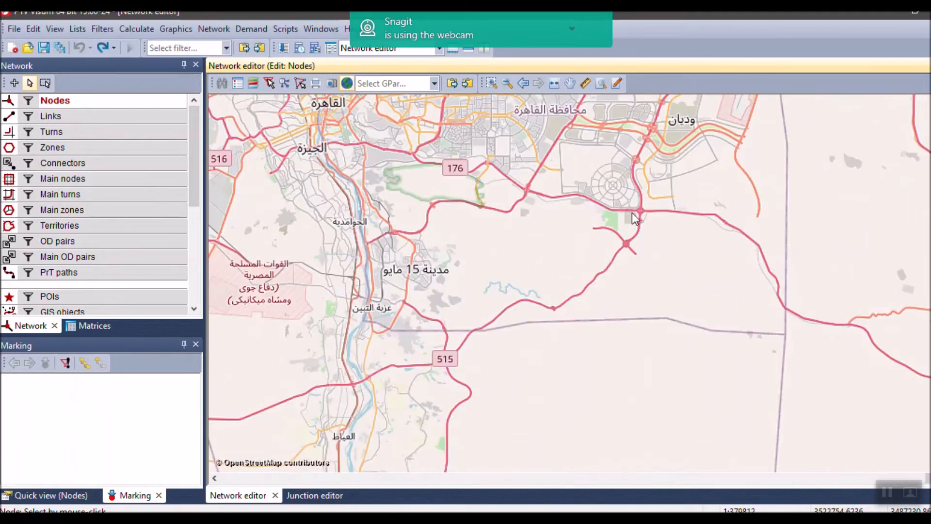
{"action": "left_click_drag", "start_coordinate": [632, 195], "coordinate": [626, 269]}
{"action": "scroll", "coordinate": [612, 188], "scroll_direction": "up", "scroll_amount": 3}
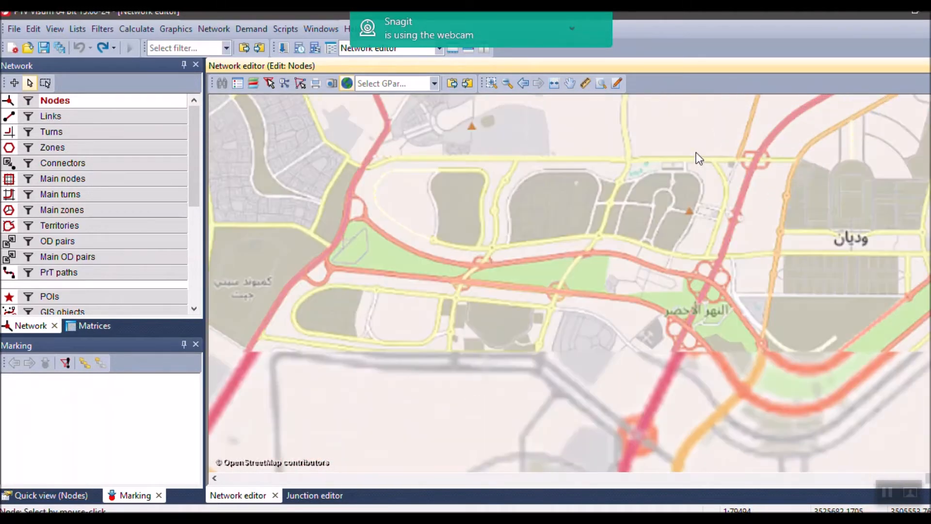
{"action": "scroll", "coordinate": [562, 159], "scroll_direction": "up", "scroll_amount": 1}
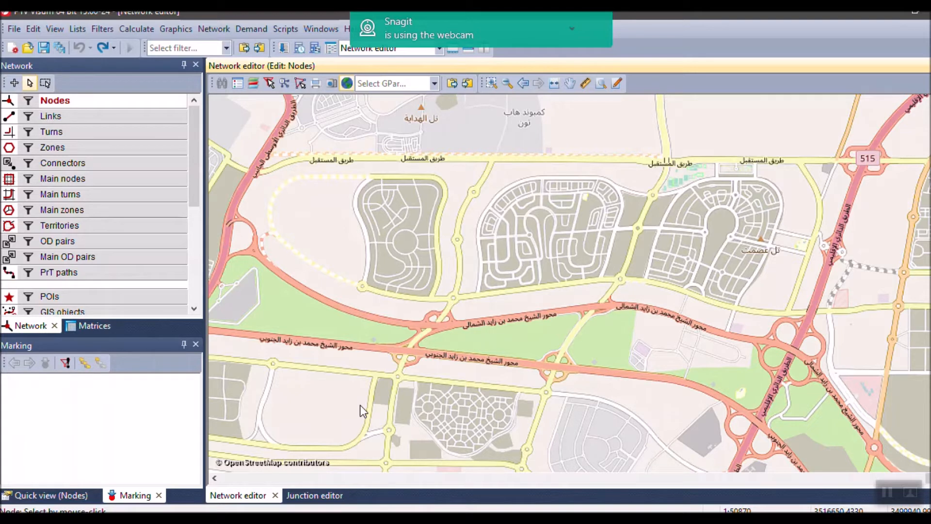
Switch to Photos to study the road layout in ZONES & ROADS HIERARCHY.PNG, and return to PTV Visum
{"action": "left_click", "coordinate": [233, 520]}
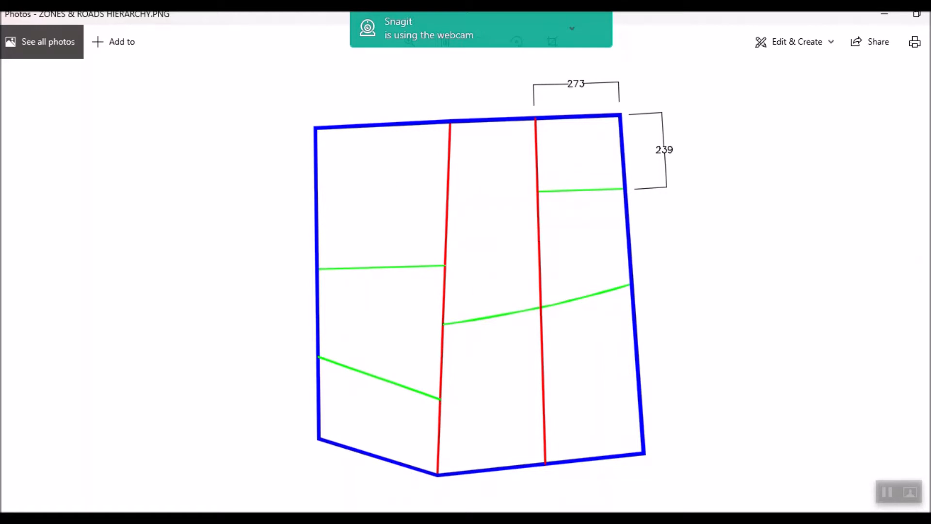
{"action": "key", "text": "alt+Tab"}
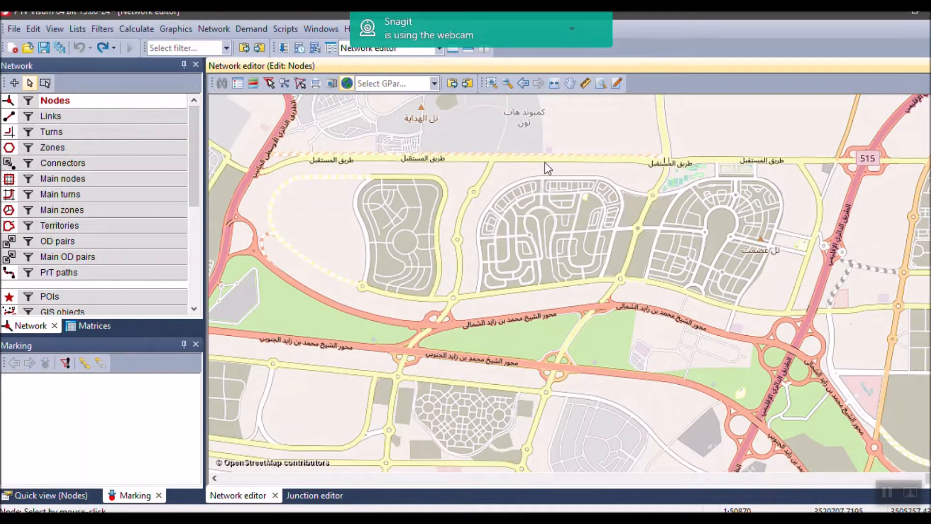
Examine the residential districts, their local streets and the surrounding main roads at several map scales
{"action": "scroll", "coordinate": [596, 209], "scroll_direction": "up", "scroll_amount": 2}
{"action": "left_click_drag", "start_coordinate": [420, 248], "coordinate": [510, 300]}
{"action": "scroll", "coordinate": [598, 225], "scroll_direction": "down", "scroll_amount": 1}
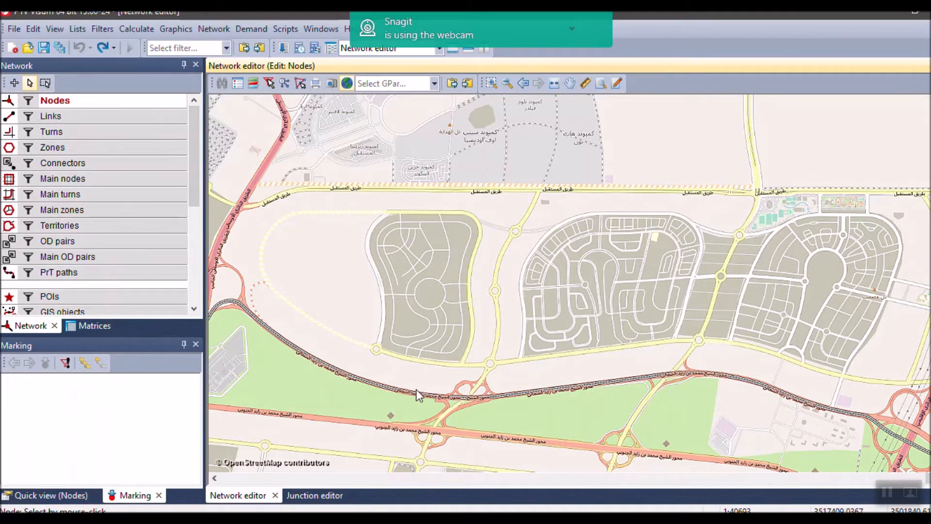
{"action": "scroll", "coordinate": [514, 280], "scroll_direction": "up", "scroll_amount": 1}
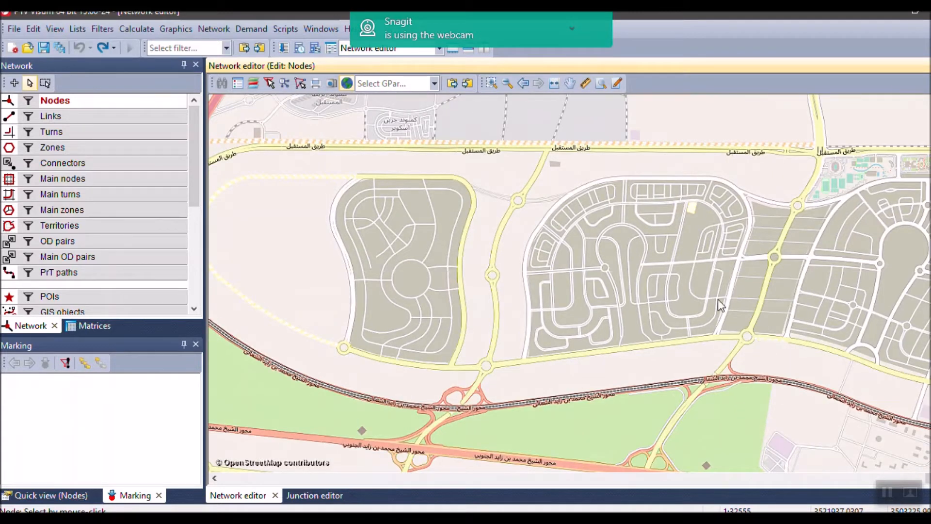
{"action": "scroll", "coordinate": [640, 288], "scroll_direction": "up", "scroll_amount": 5}
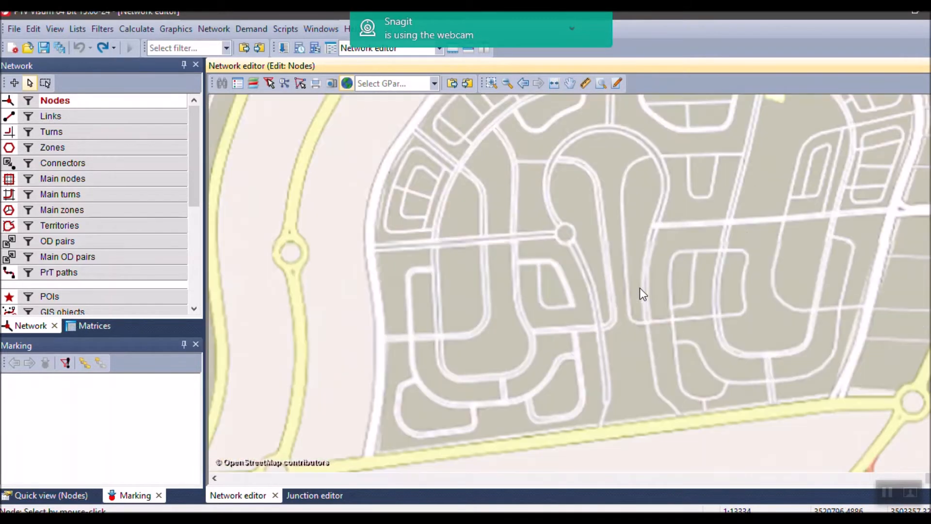
{"action": "scroll", "coordinate": [669, 294], "scroll_direction": "up", "scroll_amount": 1}
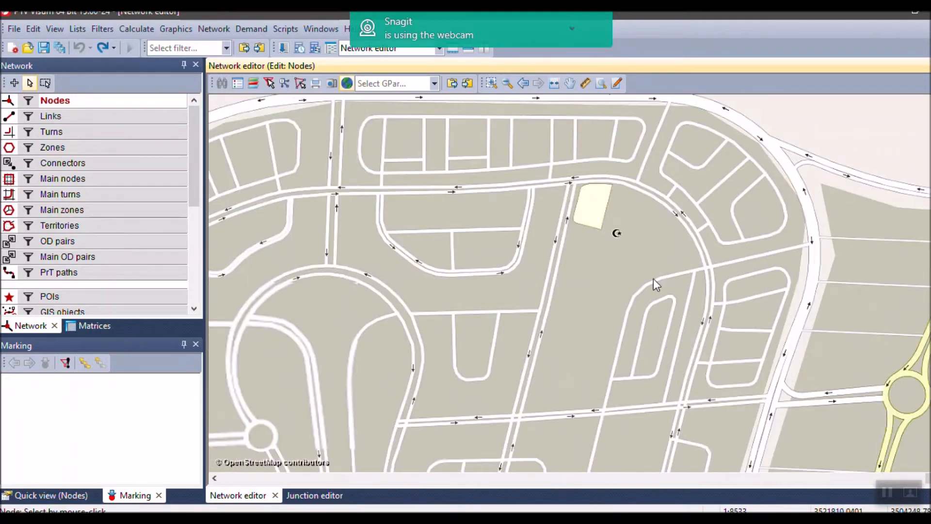
{"action": "scroll", "coordinate": [624, 305], "scroll_direction": "down", "scroll_amount": 4}
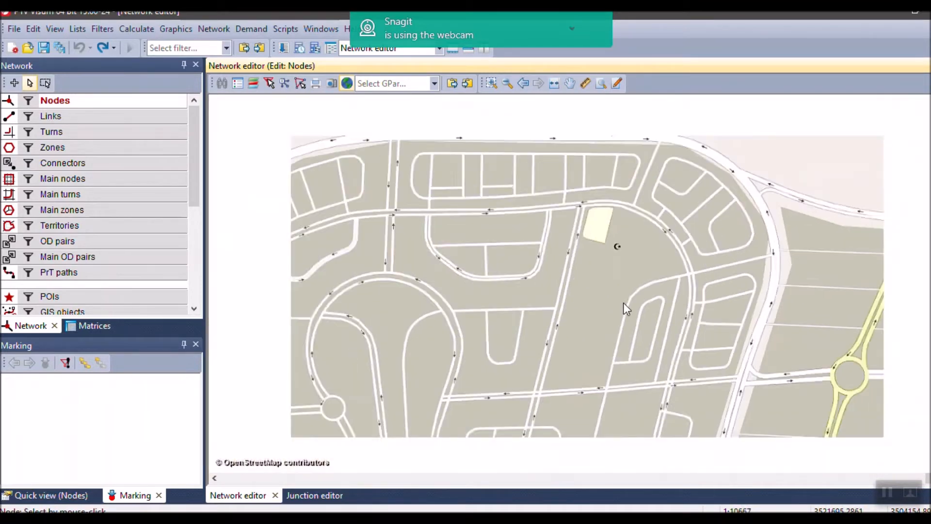
{"action": "scroll", "coordinate": [616, 282], "scroll_direction": "down", "scroll_amount": 2}
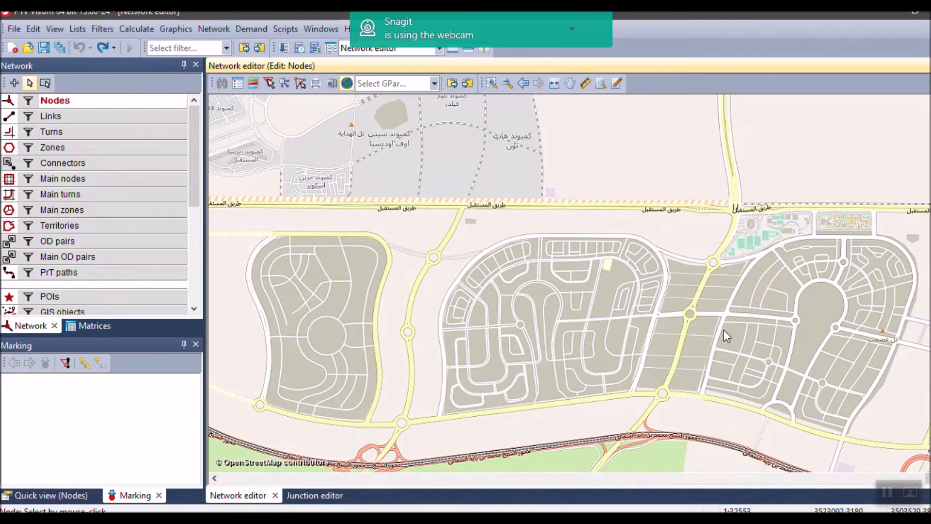
{"action": "scroll", "coordinate": [550, 327], "scroll_direction": "down", "scroll_amount": 1}
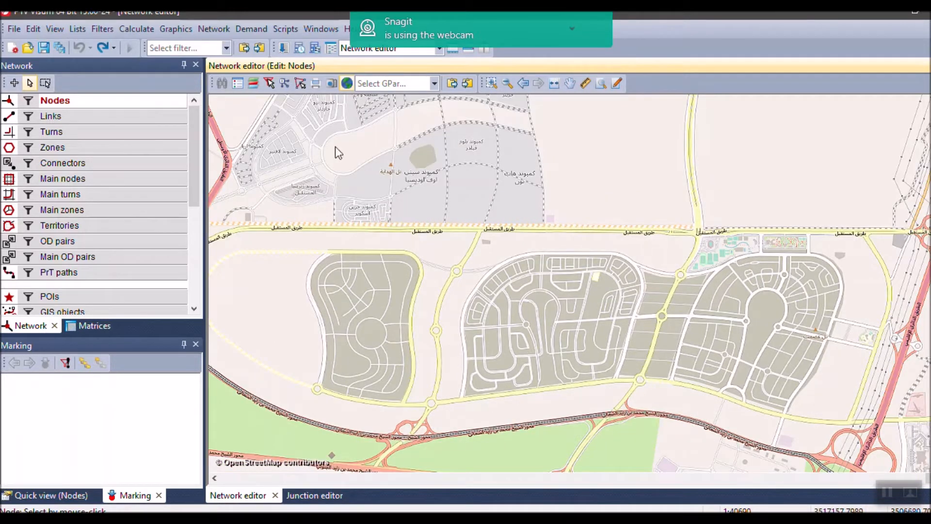
{"action": "left_click_drag", "start_coordinate": [400, 305], "coordinate": [467, 290]}
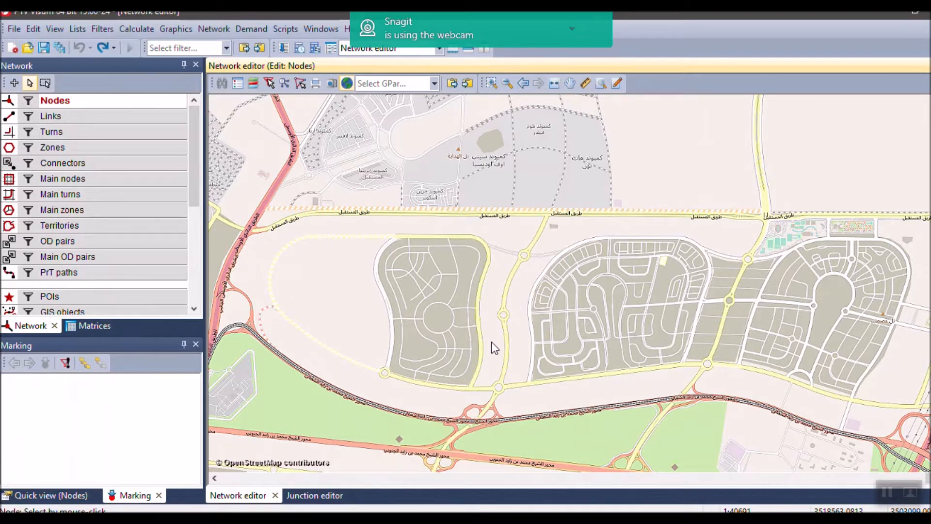
Examine the streets and roundabouts of the eastern residential district around its keyhole-shaped central block
{"action": "left_click", "coordinate": [486, 518]}
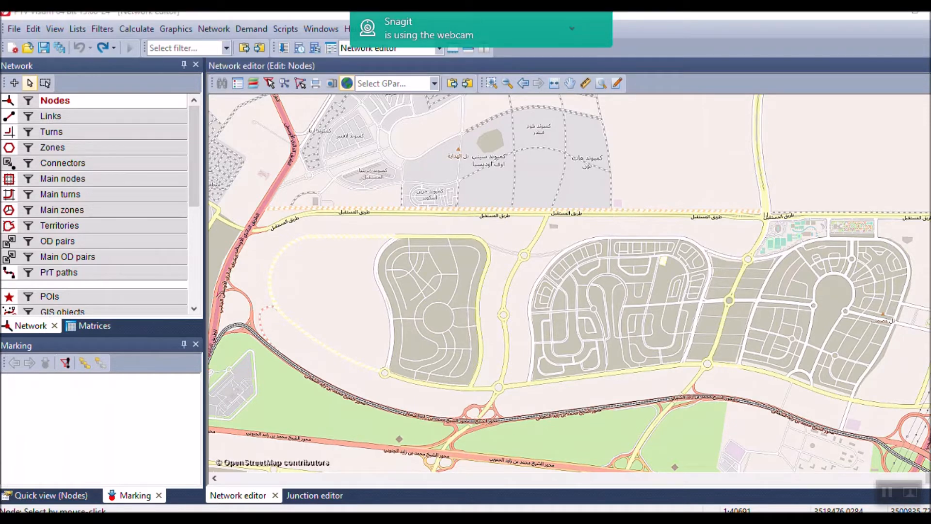
{"action": "left_click", "coordinate": [412, 312]}
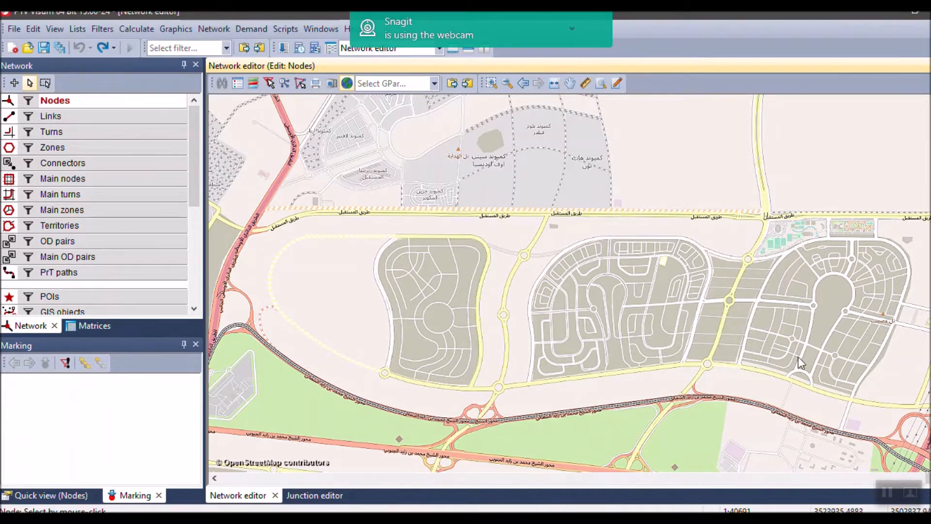
{"action": "scroll", "coordinate": [869, 321], "scroll_direction": "up", "scroll_amount": 1}
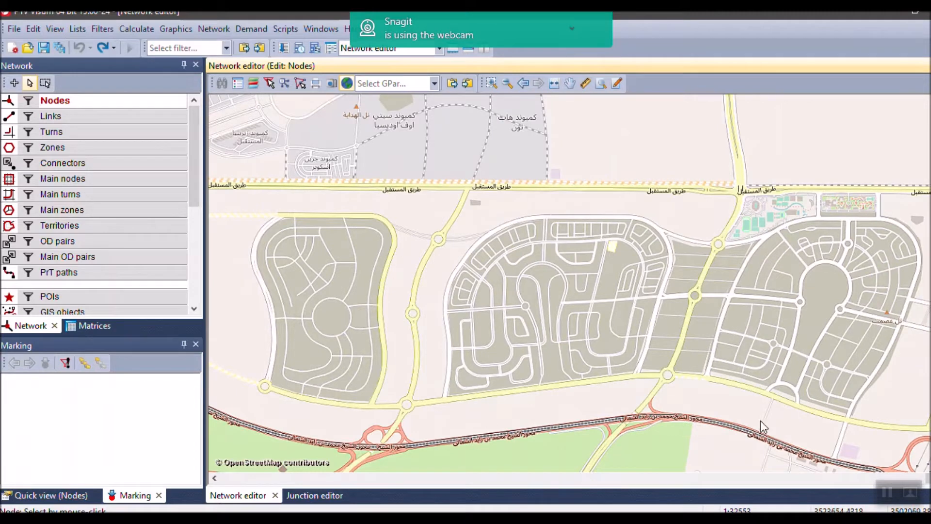
{"action": "scroll", "coordinate": [854, 310], "scroll_direction": "up", "scroll_amount": 3}
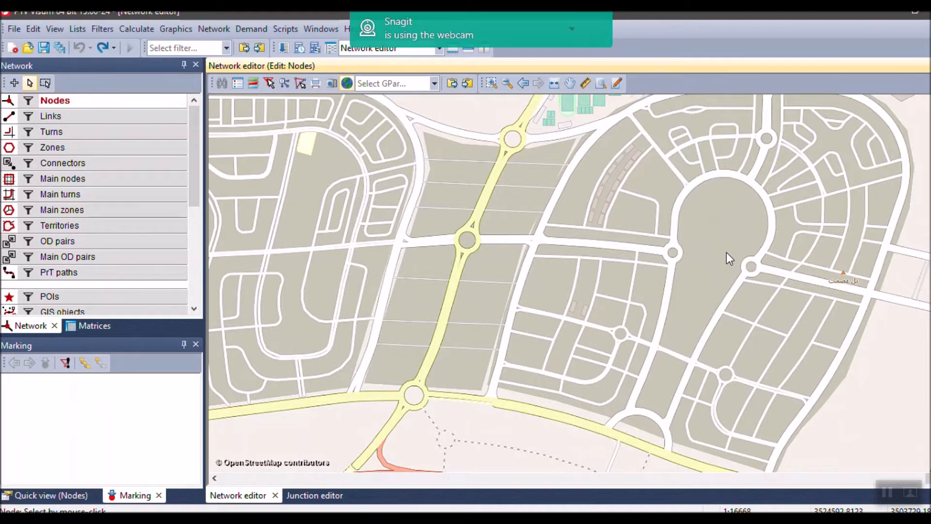
{"action": "scroll", "coordinate": [753, 298], "scroll_direction": "up", "scroll_amount": 1}
{"action": "left_click_drag", "start_coordinate": [753, 297], "coordinate": [596, 293]}
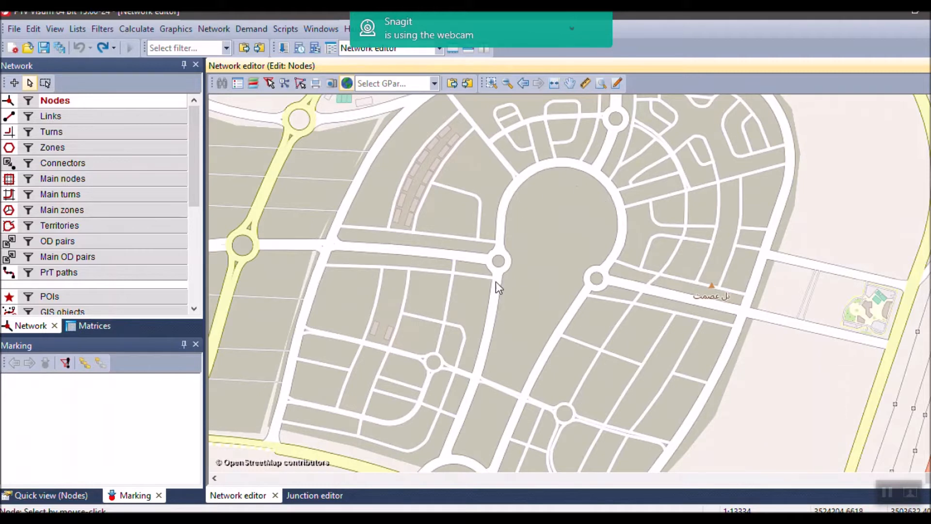
Examine the travel directions on the keyhole-shaped loop road, its two side roundabouts and the streets south of it
{"action": "scroll", "coordinate": [583, 200], "scroll_direction": "up", "scroll_amount": 1}
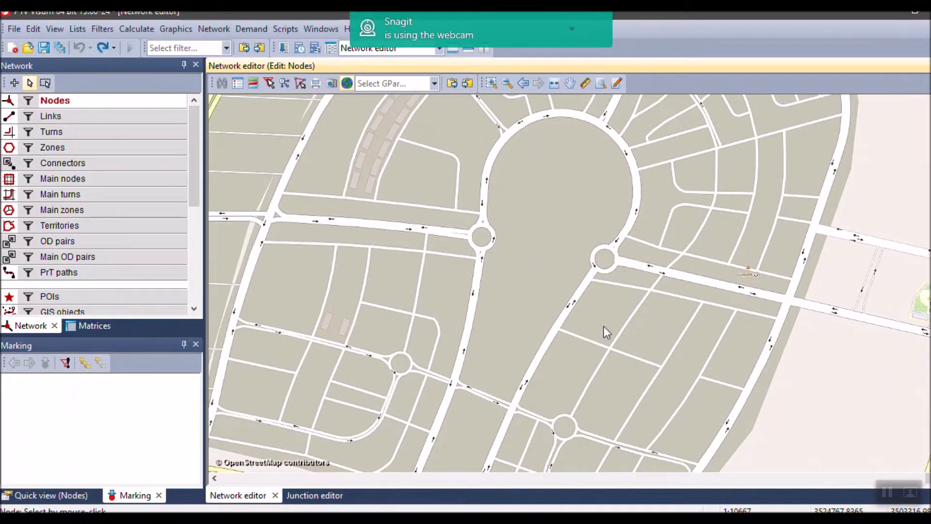
{"action": "scroll", "coordinate": [586, 170], "scroll_direction": "up", "scroll_amount": 1}
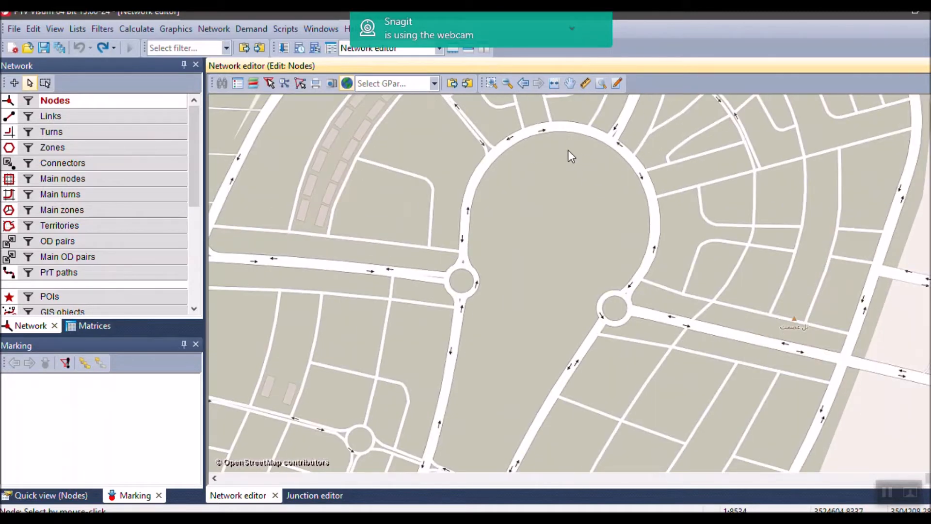
{"action": "left_click_drag", "start_coordinate": [597, 308], "coordinate": [653, 207]}
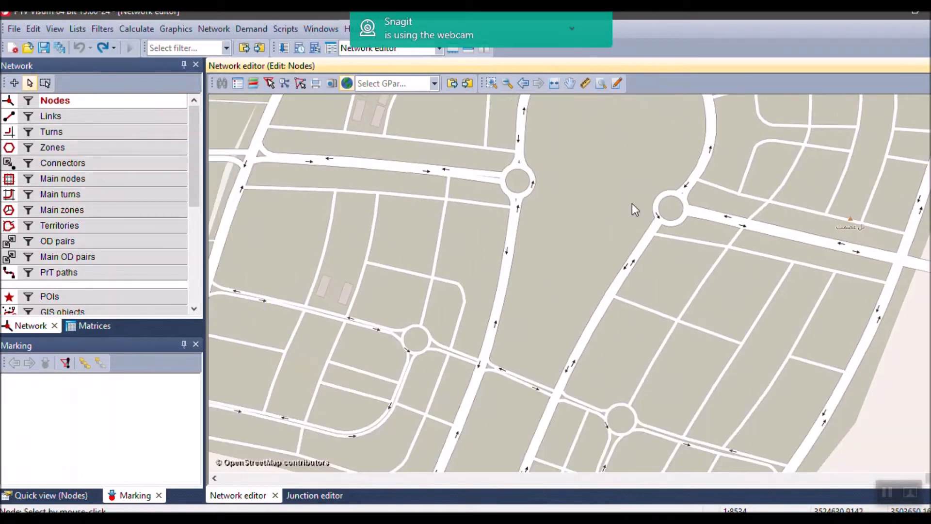
{"action": "left_click_drag", "start_coordinate": [658, 274], "coordinate": [617, 319]}
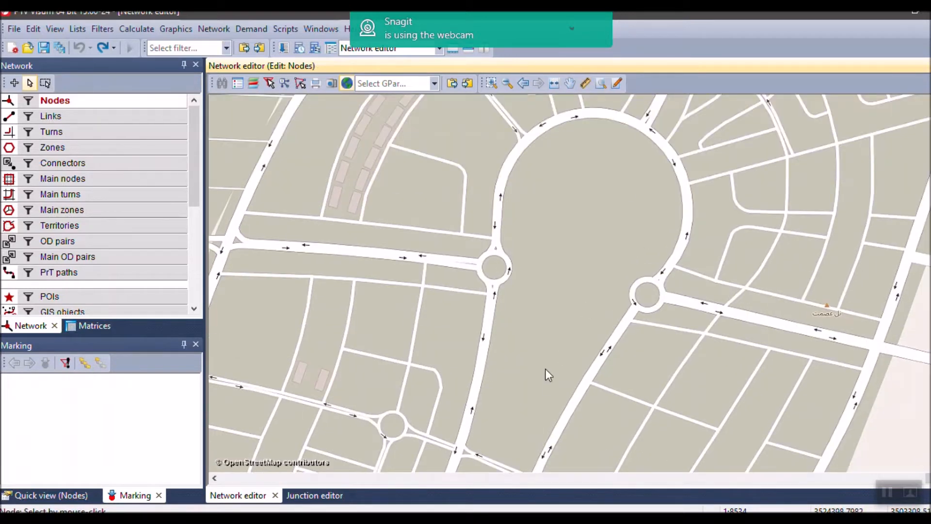
{"action": "scroll", "coordinate": [556, 294], "scroll_direction": "up", "scroll_amount": 1}
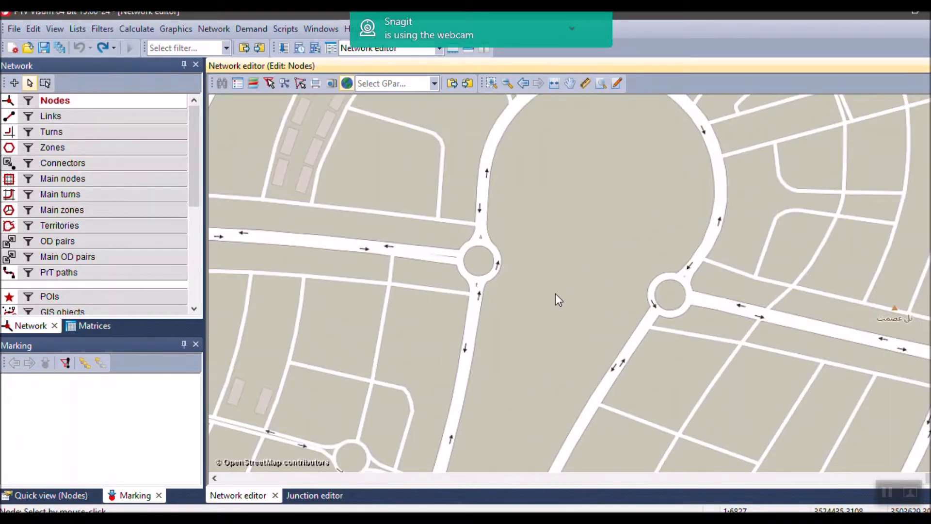
{"action": "left_click_drag", "start_coordinate": [639, 215], "coordinate": [627, 251]}
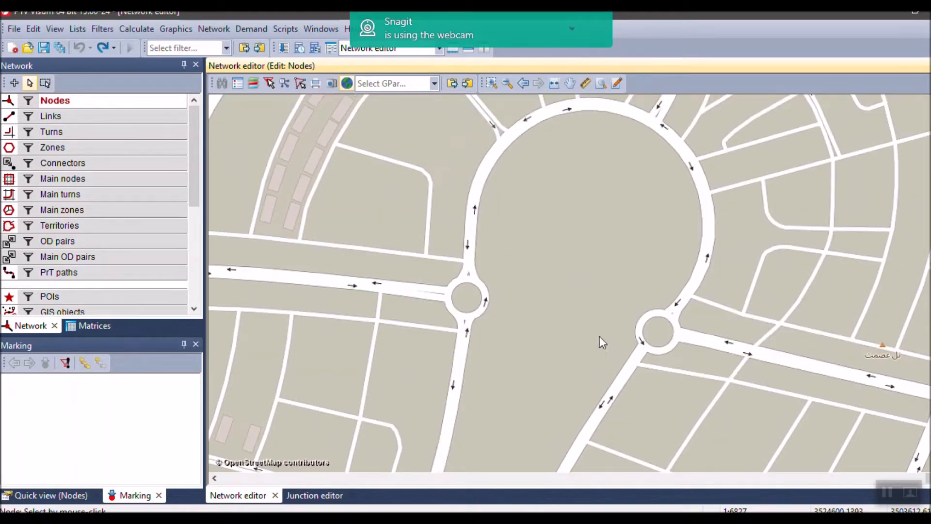
{"action": "left_click_drag", "start_coordinate": [572, 281], "coordinate": [655, 109]}
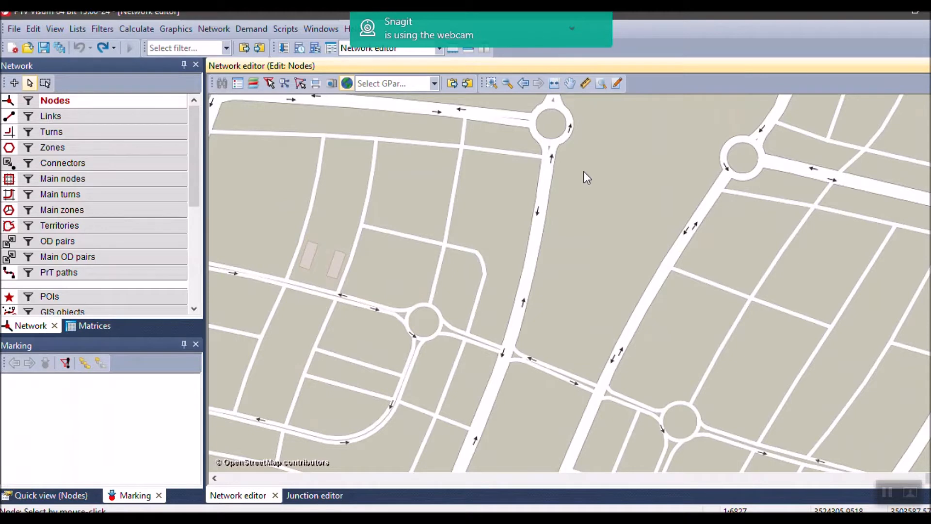
{"action": "scroll", "coordinate": [565, 257], "scroll_direction": "down", "scroll_amount": 2}
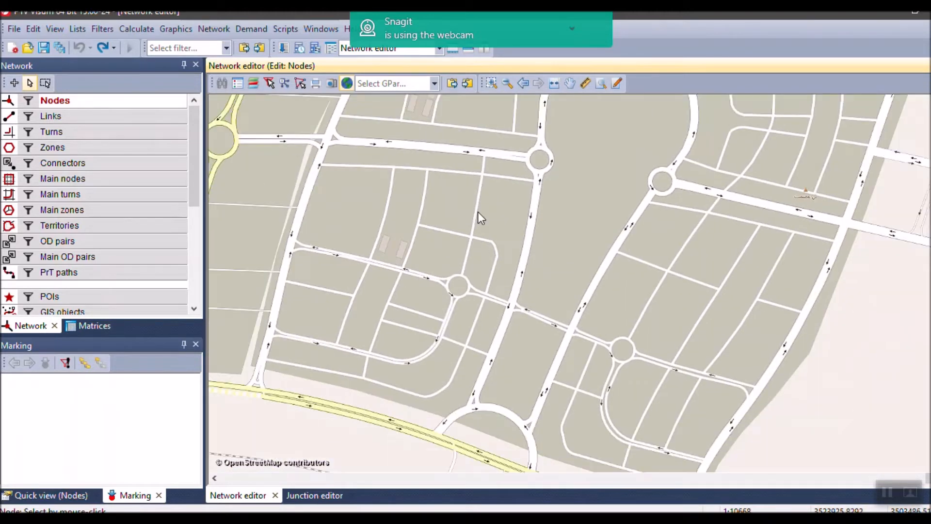
{"action": "left_click_drag", "start_coordinate": [479, 212], "coordinate": [493, 291]}
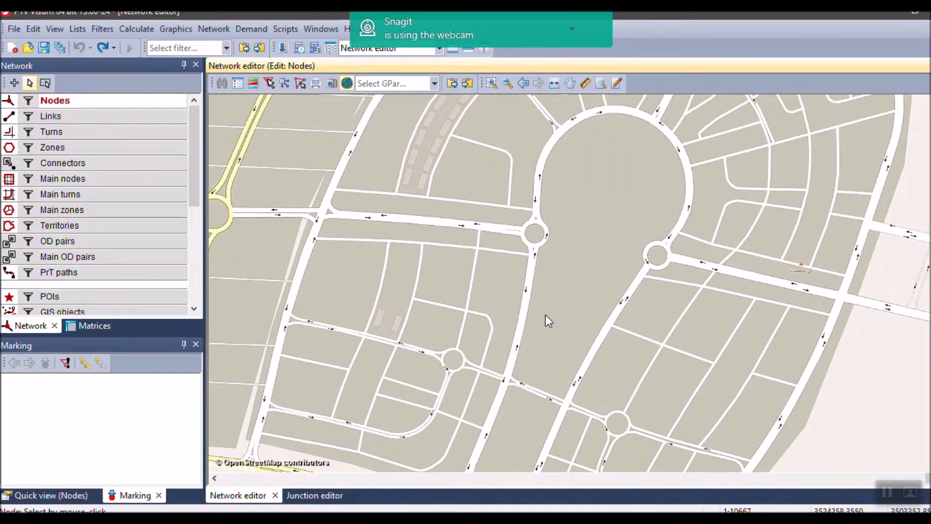
{"action": "scroll", "coordinate": [546, 316], "scroll_direction": "down", "scroll_amount": 3}
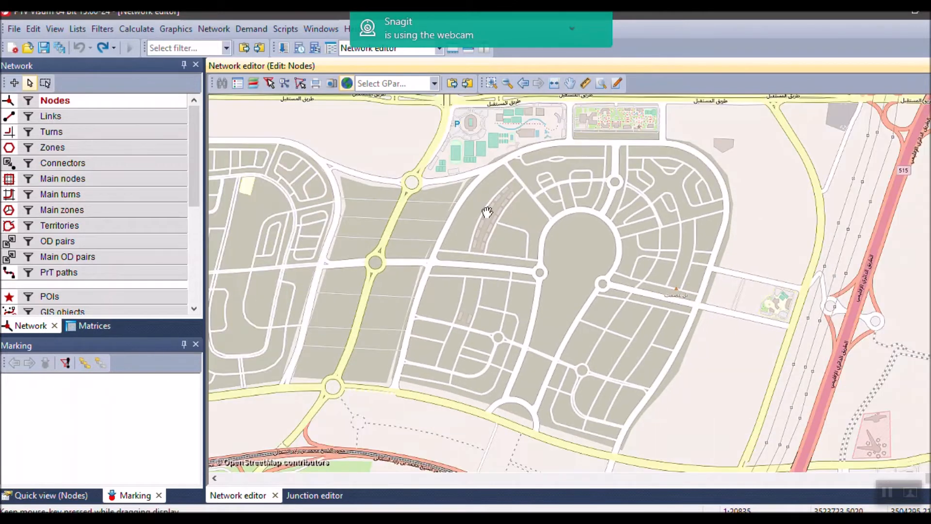
Examine the stadium and sports complex north of the residential district, between the yellow main road and the district's ring road
{"action": "left_click_drag", "start_coordinate": [487, 212], "coordinate": [595, 293]}
{"action": "scroll", "coordinate": [595, 293], "scroll_direction": "up", "scroll_amount": 3}
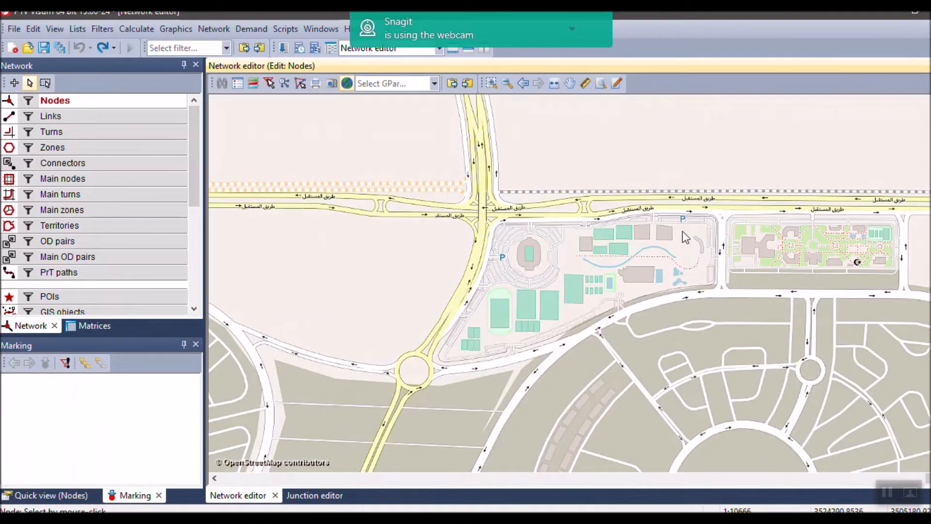
{"action": "left_click_drag", "start_coordinate": [819, 268], "coordinate": [641, 275]}
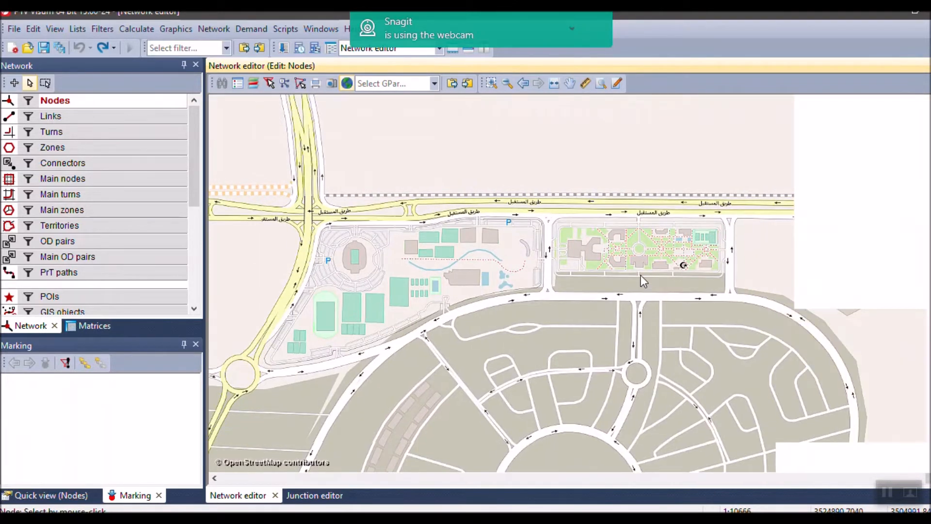
{"action": "scroll", "coordinate": [641, 275], "scroll_direction": "up", "scroll_amount": 3}
{"action": "left_click_drag", "start_coordinate": [447, 262], "coordinate": [699, 238]}
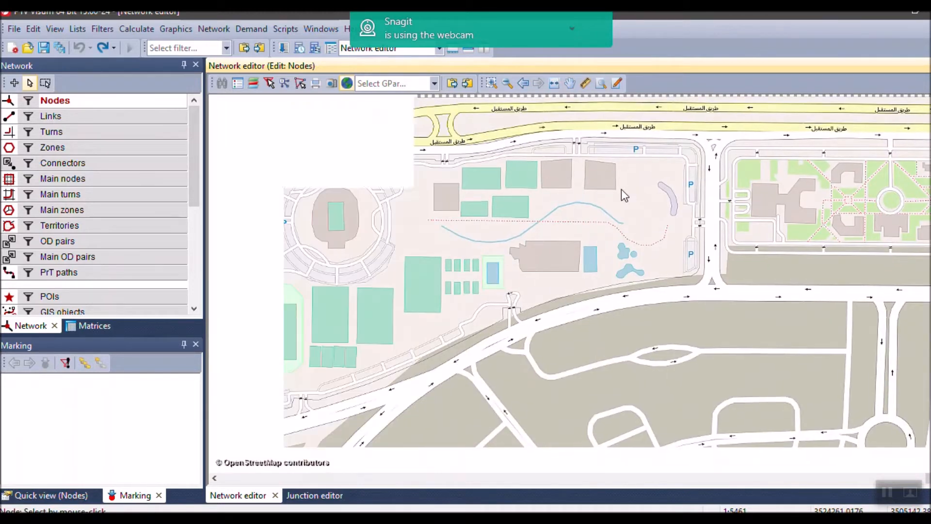
{"action": "scroll", "coordinate": [340, 210], "scroll_direction": "up", "scroll_amount": 1}
{"action": "scroll", "coordinate": [371, 241], "scroll_direction": "down", "scroll_amount": 1}
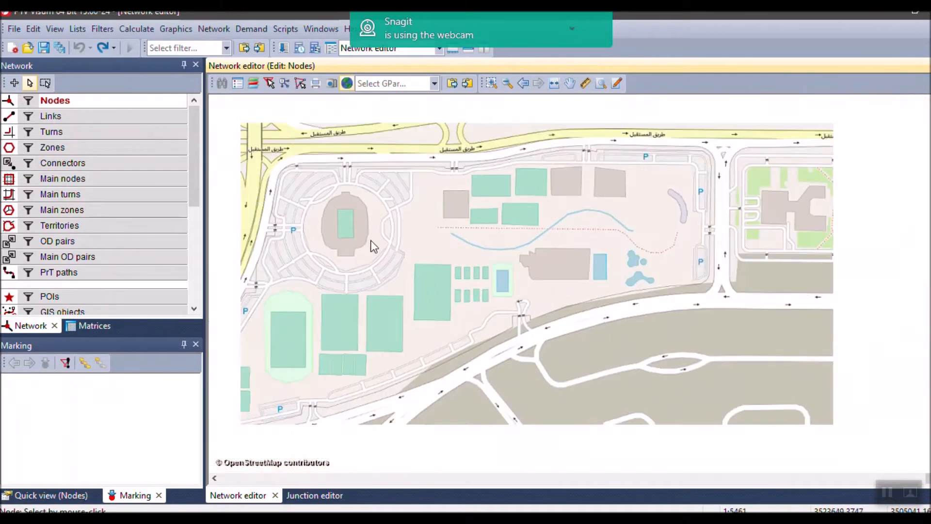
{"action": "left_click_drag", "start_coordinate": [878, 255], "coordinate": [707, 258]}
Examine the landscaped building complex east of the sports complex and the roads enclosing both sites
{"action": "scroll", "coordinate": [708, 258], "scroll_direction": "up", "scroll_amount": 2}
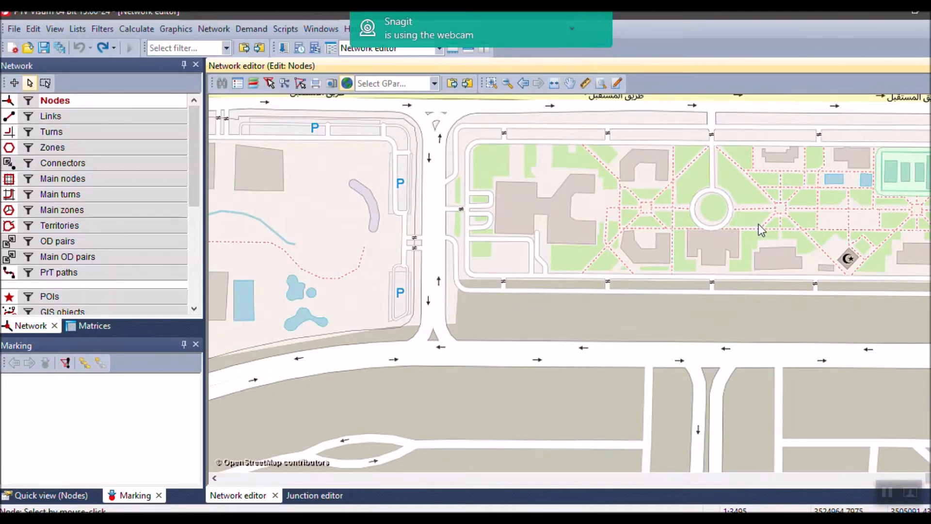
{"action": "scroll", "coordinate": [759, 226], "scroll_direction": "down", "scroll_amount": 2}
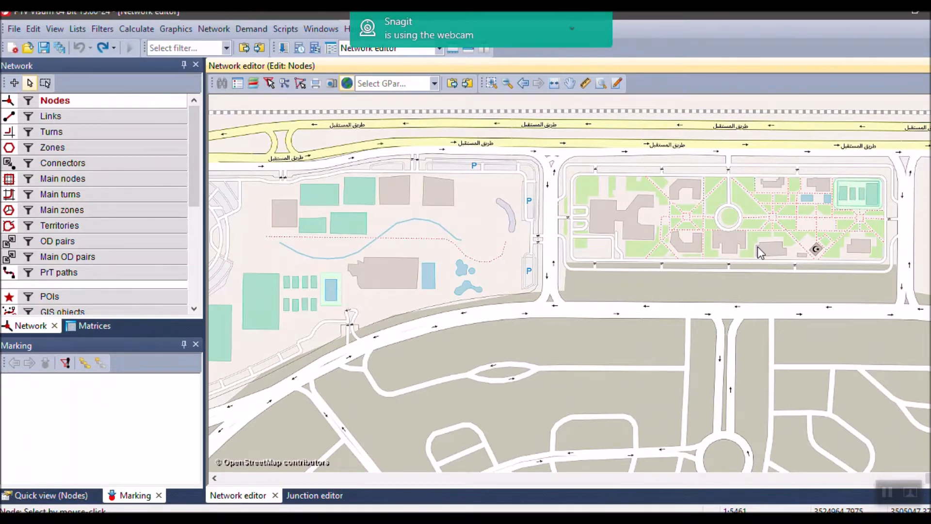
{"action": "scroll", "coordinate": [700, 256], "scroll_direction": "up", "scroll_amount": 1}
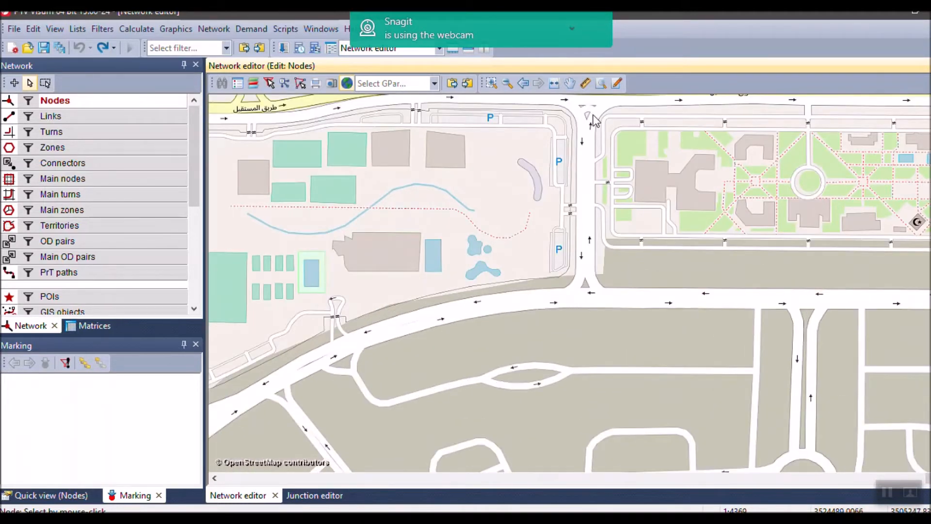
{"action": "scroll", "coordinate": [573, 299], "scroll_direction": "down", "scroll_amount": 1}
{"action": "left_click_drag", "start_coordinate": [515, 310], "coordinate": [556, 299]}
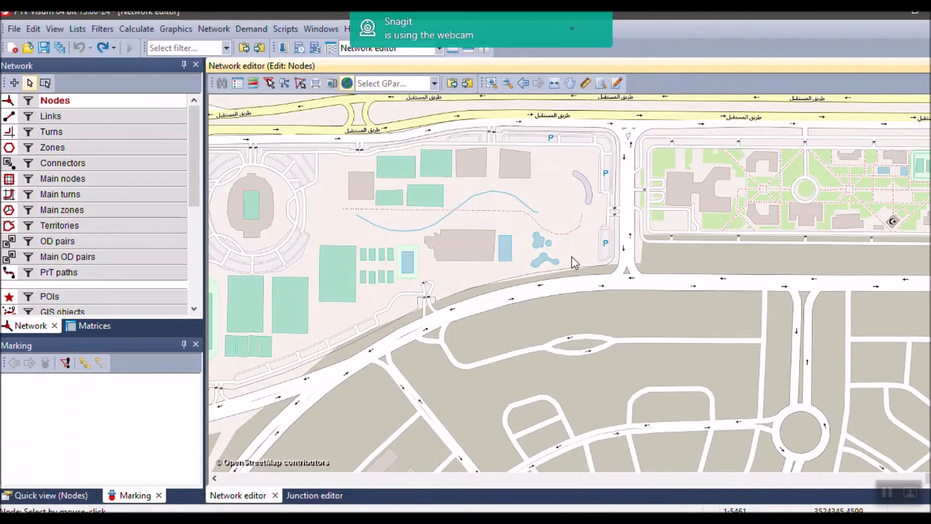
{"action": "left_click_drag", "start_coordinate": [797, 205], "coordinate": [601, 232]}
{"action": "left_click_drag", "start_coordinate": [458, 206], "coordinate": [758, 181]}
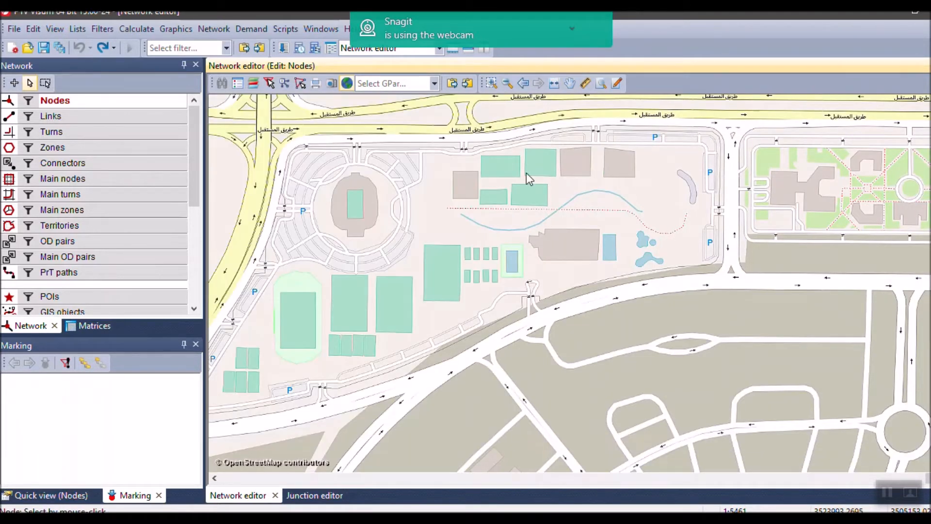
{"action": "scroll", "coordinate": [616, 239], "scroll_direction": "down", "scroll_amount": 1}
{"action": "left_click_drag", "start_coordinate": [568, 245], "coordinate": [526, 260]}
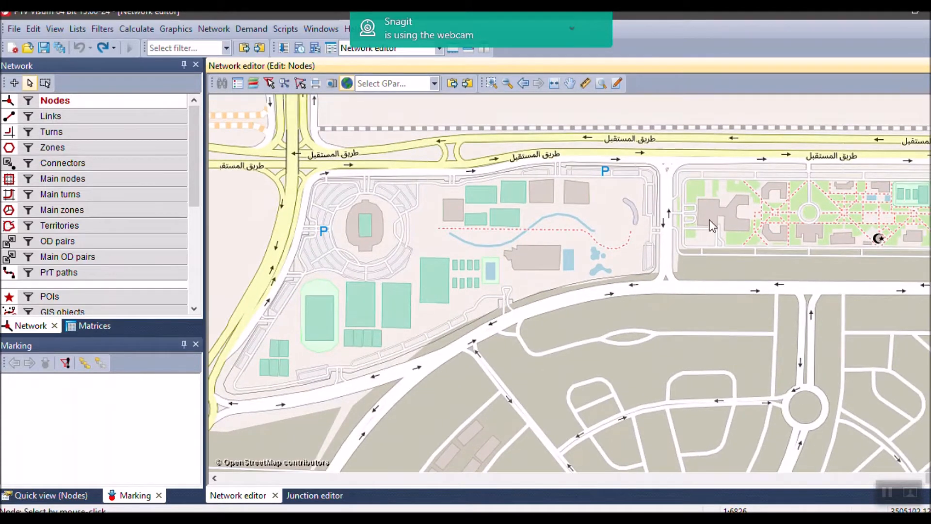
Examine the two-way connecting road between the sports and landscaped complexes and its junctions with the main road and ring road
{"action": "scroll", "coordinate": [670, 289], "scroll_direction": "up", "scroll_amount": 2}
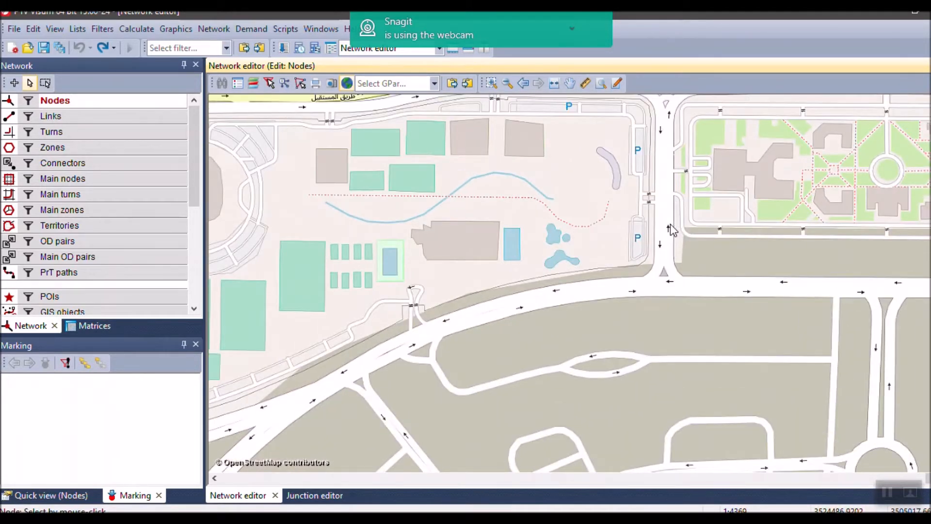
{"action": "scroll", "coordinate": [679, 283], "scroll_direction": "up", "scroll_amount": 1}
{"action": "left_click_drag", "start_coordinate": [669, 250], "coordinate": [659, 342]}
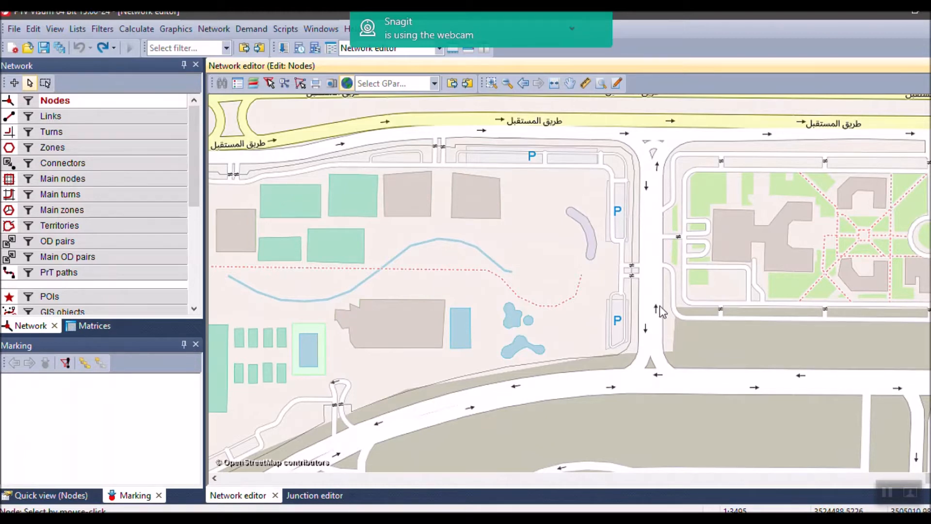
{"action": "scroll", "coordinate": [654, 299], "scroll_direction": "down", "scroll_amount": 1}
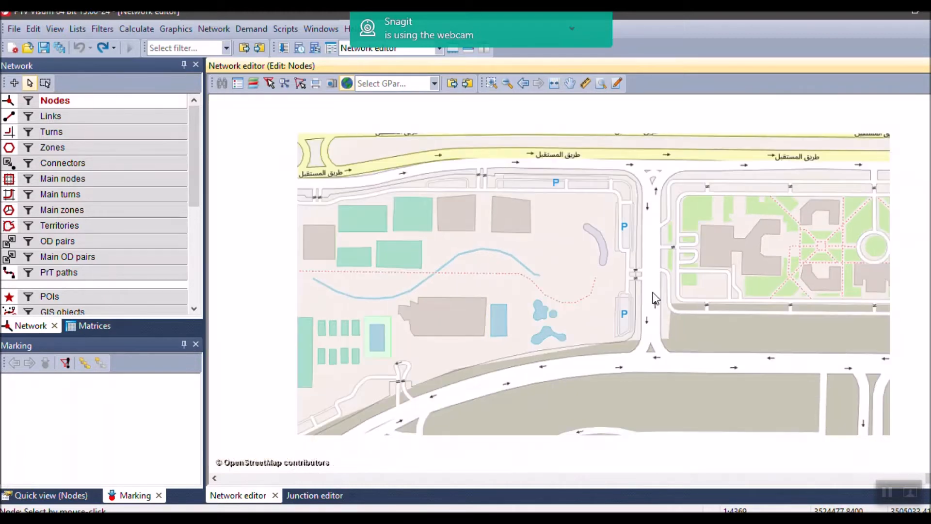
{"action": "scroll", "coordinate": [554, 281], "scroll_direction": "down", "scroll_amount": 2}
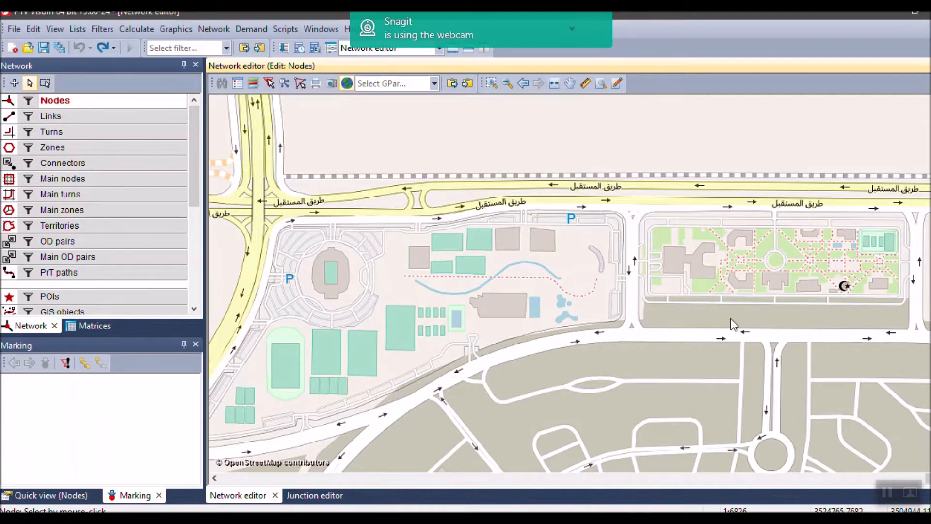
{"action": "scroll", "coordinate": [634, 318], "scroll_direction": "up", "scroll_amount": 1}
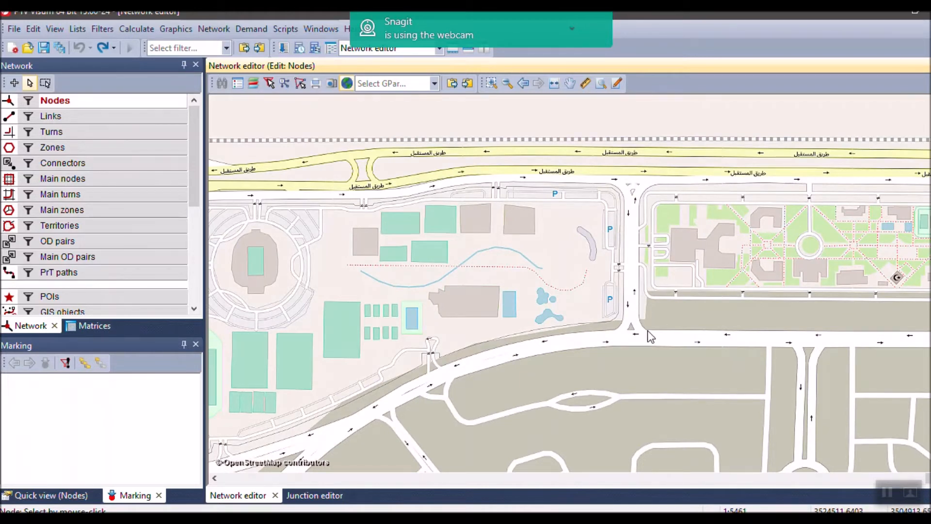
{"action": "scroll", "coordinate": [648, 332], "scroll_direction": "up", "scroll_amount": 1}
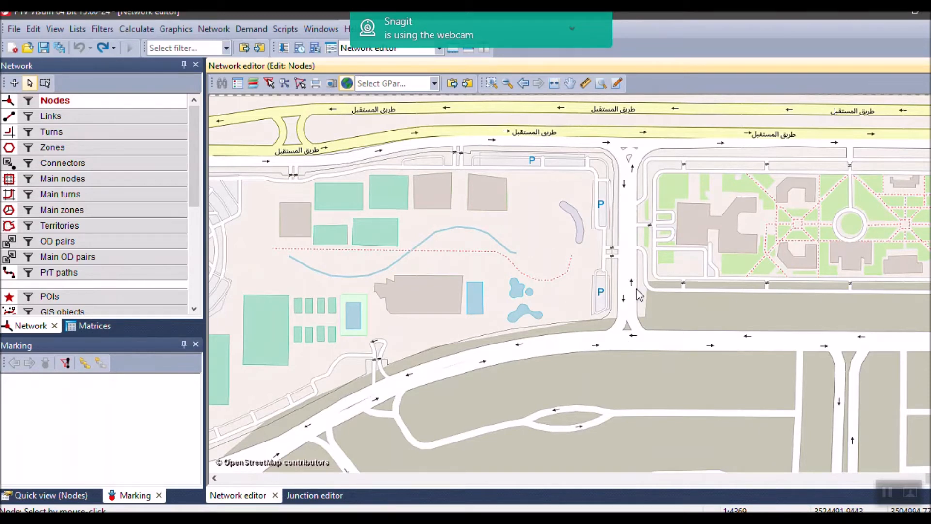
{"action": "scroll", "coordinate": [638, 294], "scroll_direction": "down", "scroll_amount": 2}
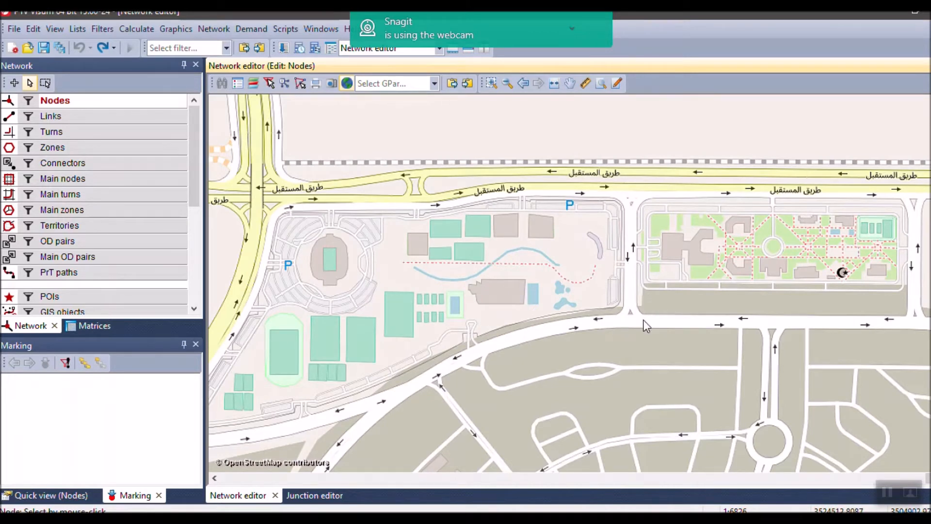
{"action": "scroll", "coordinate": [600, 254], "scroll_direction": "down", "scroll_amount": 1}
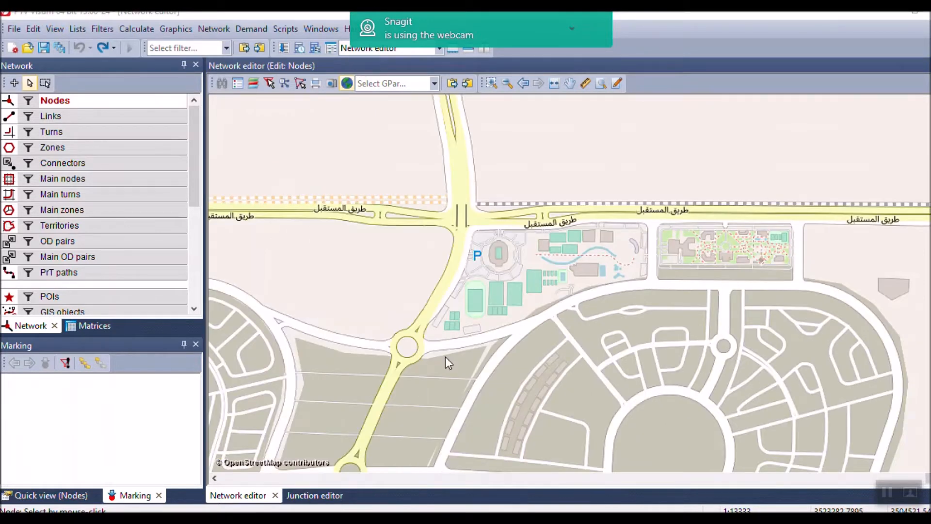
{"action": "left_click_drag", "start_coordinate": [502, 377], "coordinate": [470, 367]}
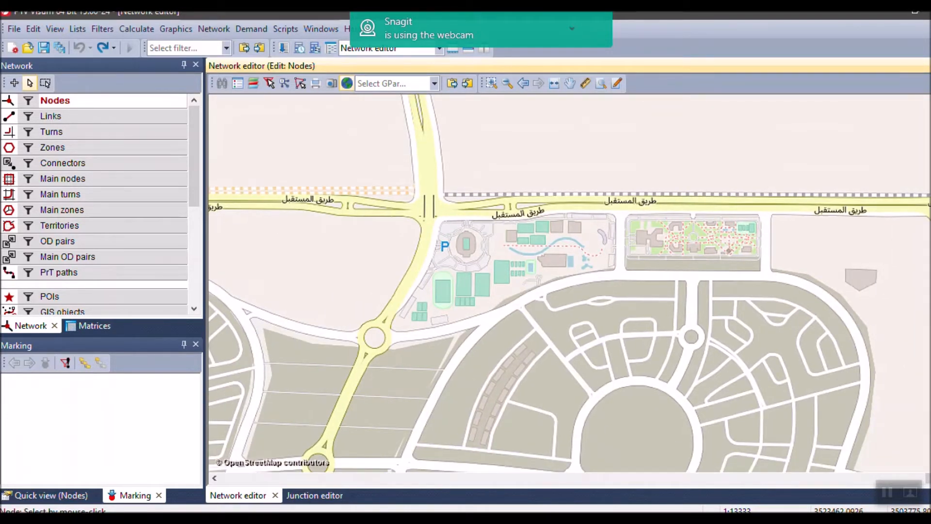
Switch to the Excel workbook and study the from/to demand matrix in PCU/HR, checking the trips from zone 1 to zones 1, 2 and 3
{"action": "key", "text": "alt+Tab"}
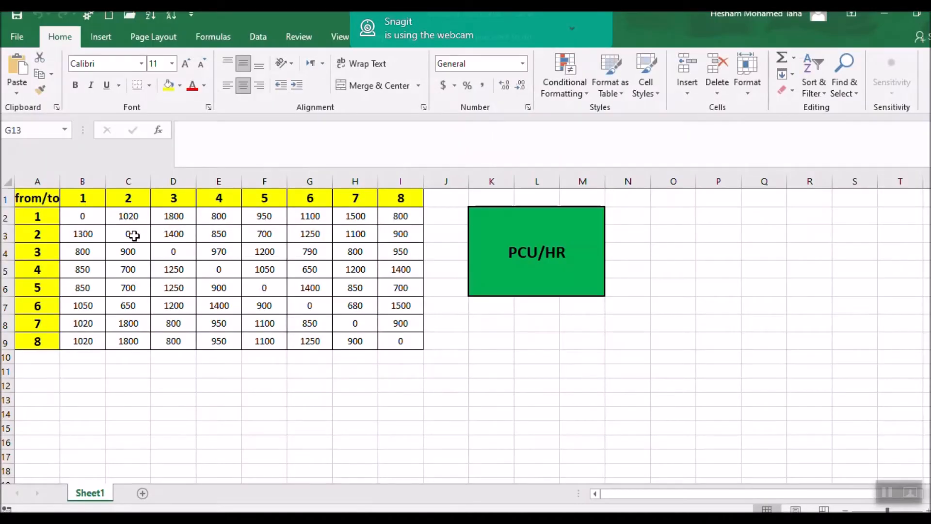
{"action": "left_click", "coordinate": [92, 217]}
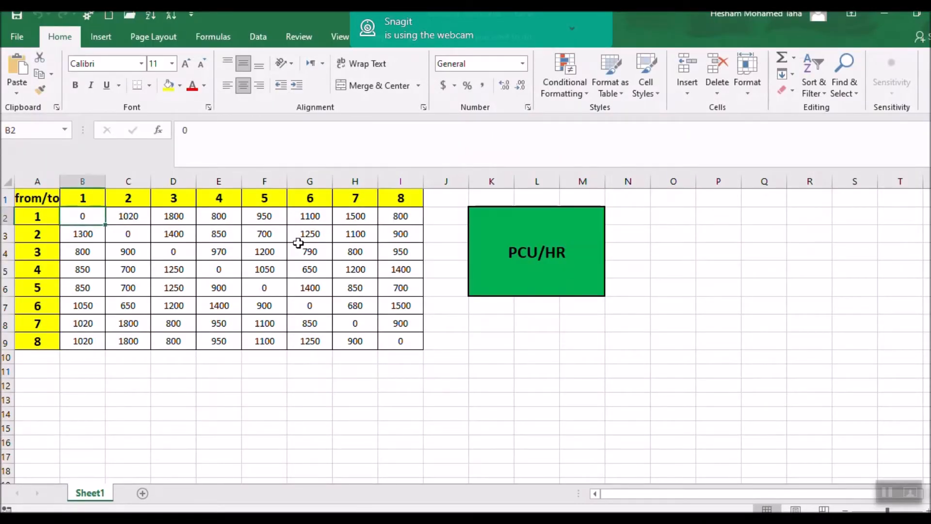
{"action": "left_click", "coordinate": [328, 404]}
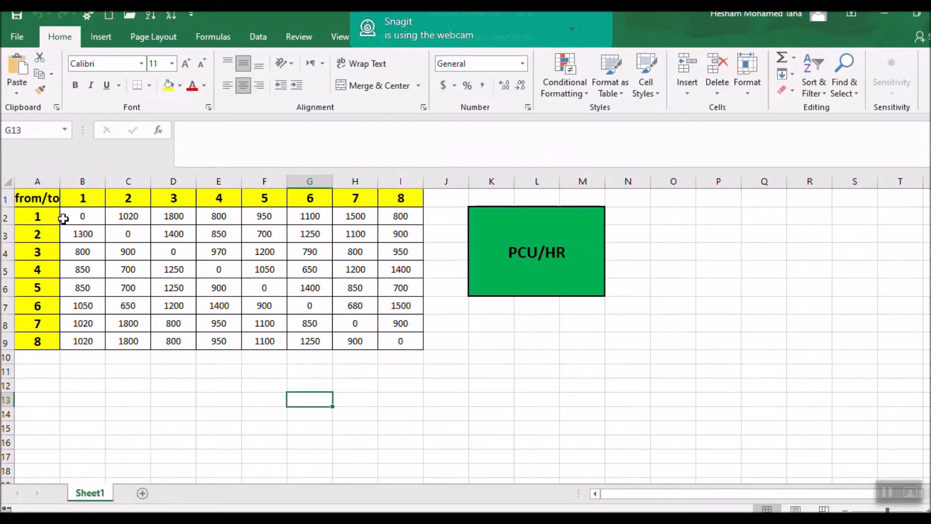
{"action": "left_click", "coordinate": [140, 217]}
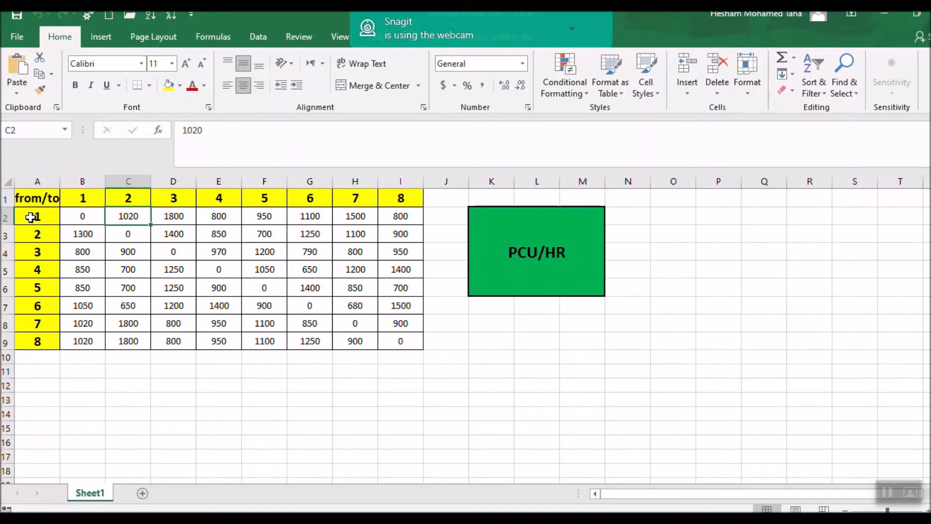
{"action": "left_click_drag", "start_coordinate": [31, 217], "coordinate": [130, 219]}
{"action": "left_click", "coordinate": [130, 219]}
{"action": "left_click", "coordinate": [173, 217]}
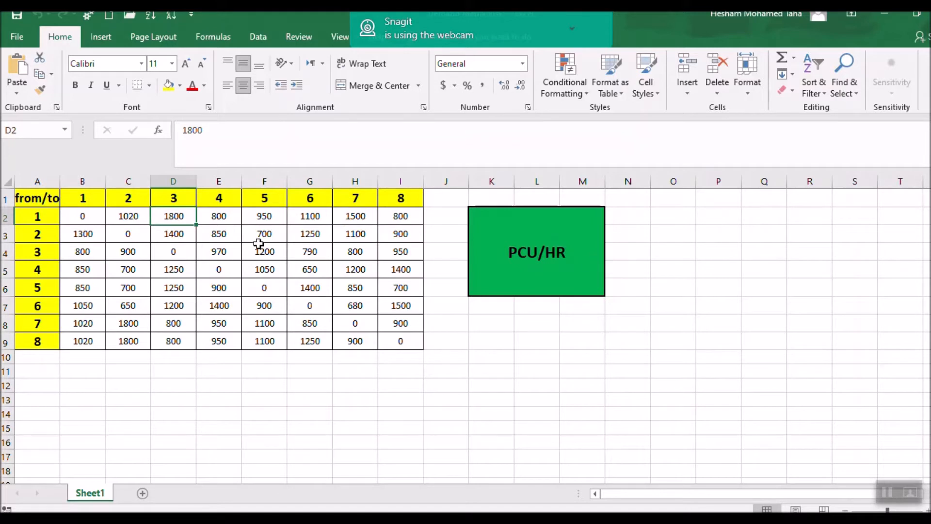
{"action": "left_click", "coordinate": [154, 387]}
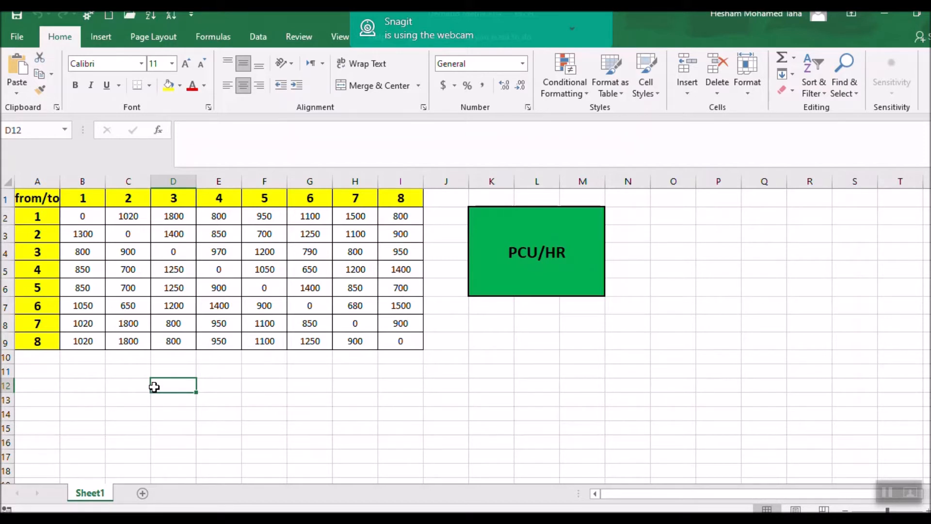
Review all origin-destination trip values in the demand matrix against the zones and roads hierarchy drawing
{"action": "left_click", "coordinate": [112, 373]}
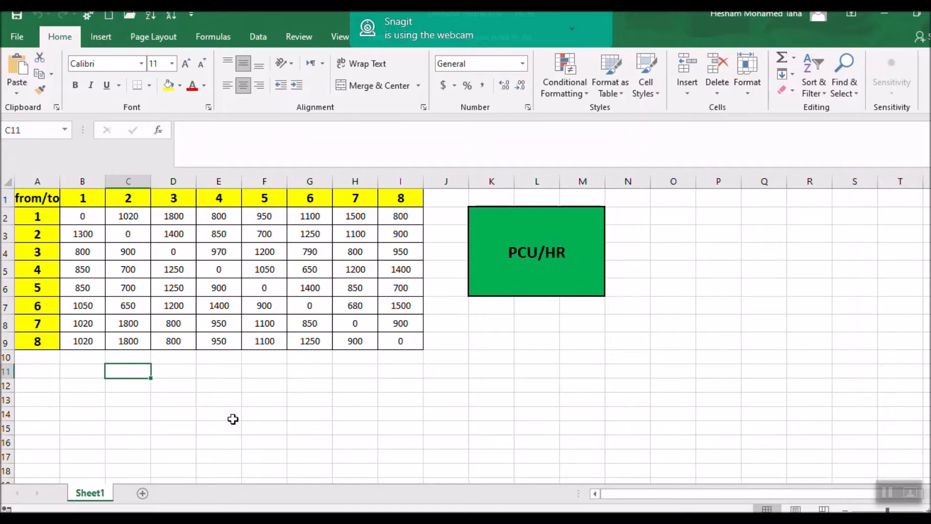
{"action": "key", "text": "alt+Tab"}
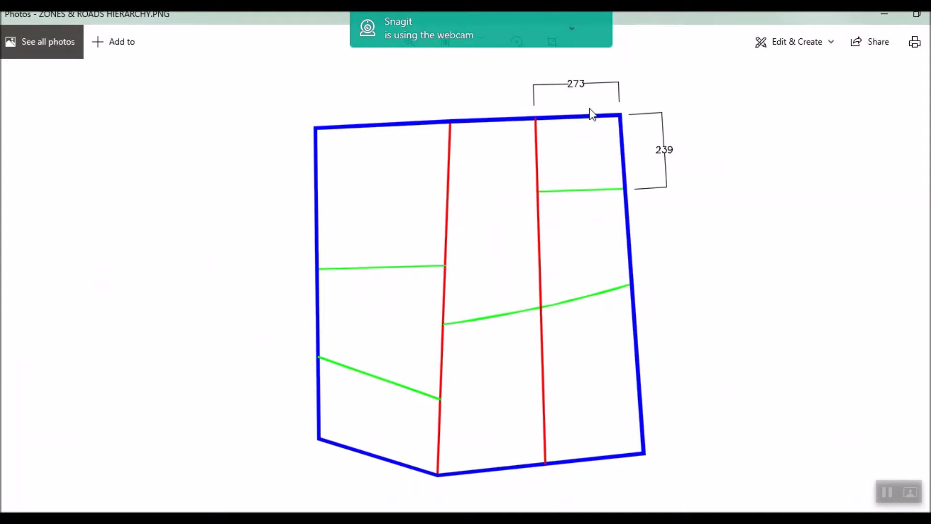
{"action": "left_click", "coordinate": [371, 510]}
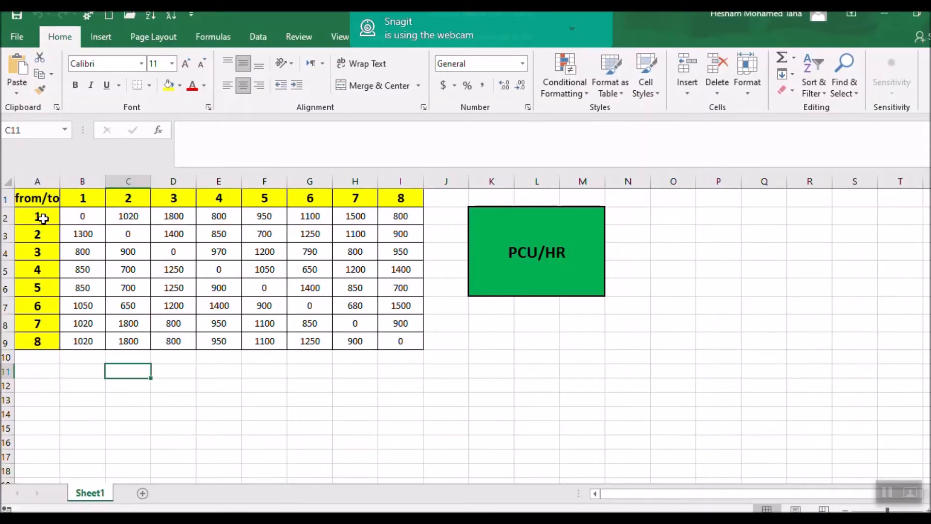
{"action": "left_click_drag", "start_coordinate": [77, 213], "coordinate": [429, 345]}
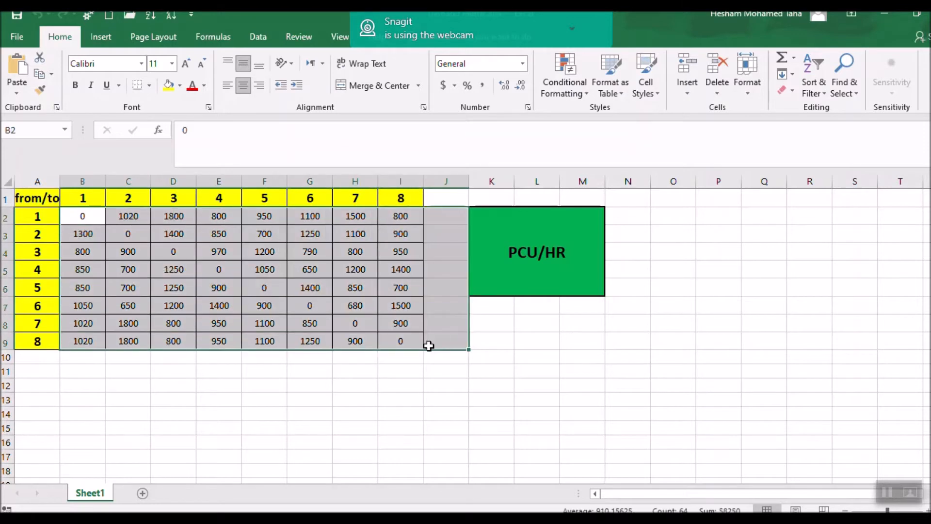
{"action": "left_click", "coordinate": [542, 374]}
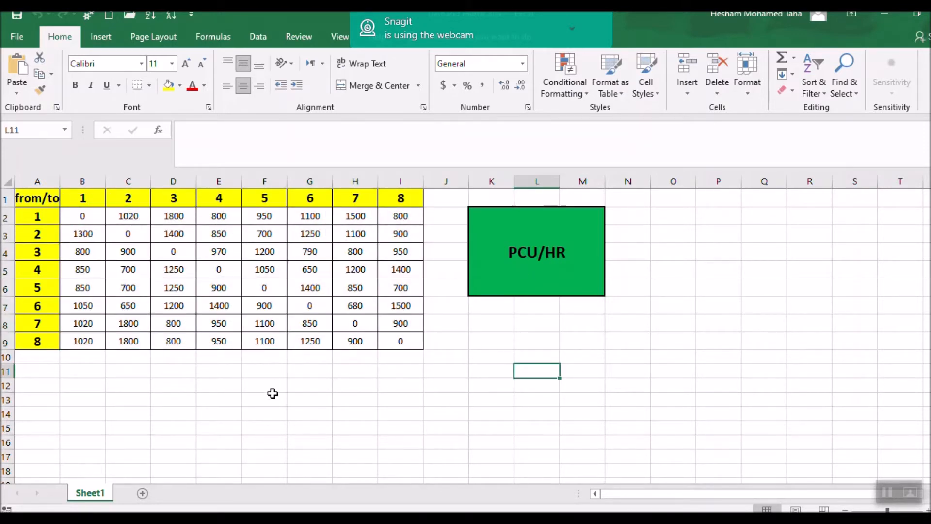
{"action": "left_click", "coordinate": [119, 382]}
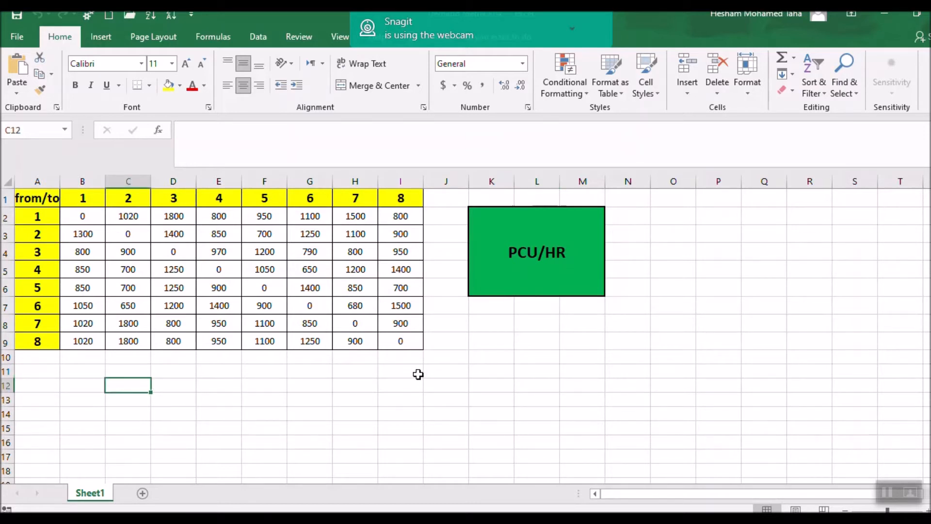
Switch to PTV Visum, turn off the background map in the network editor, and consult the zones and roads hierarchy drawing
{"action": "left_click", "coordinate": [412, 518]}
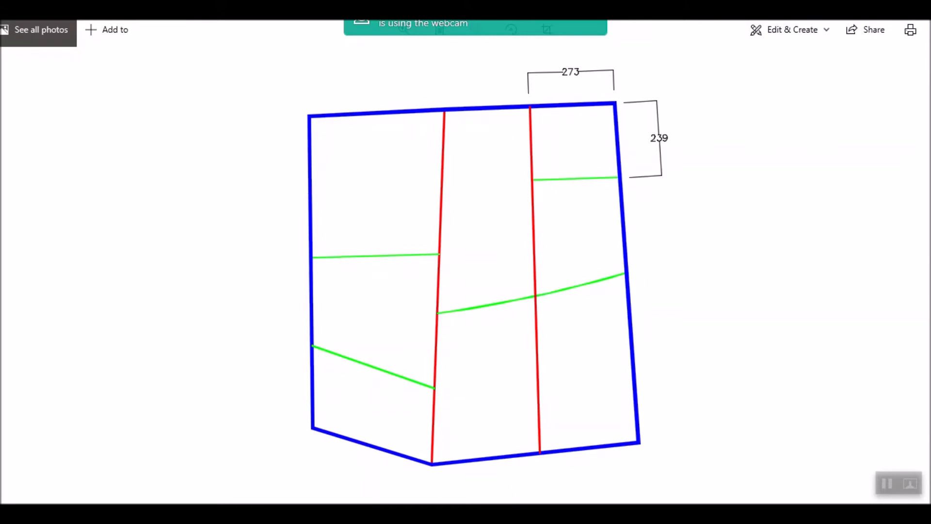
{"action": "left_click", "coordinate": [452, 513]}
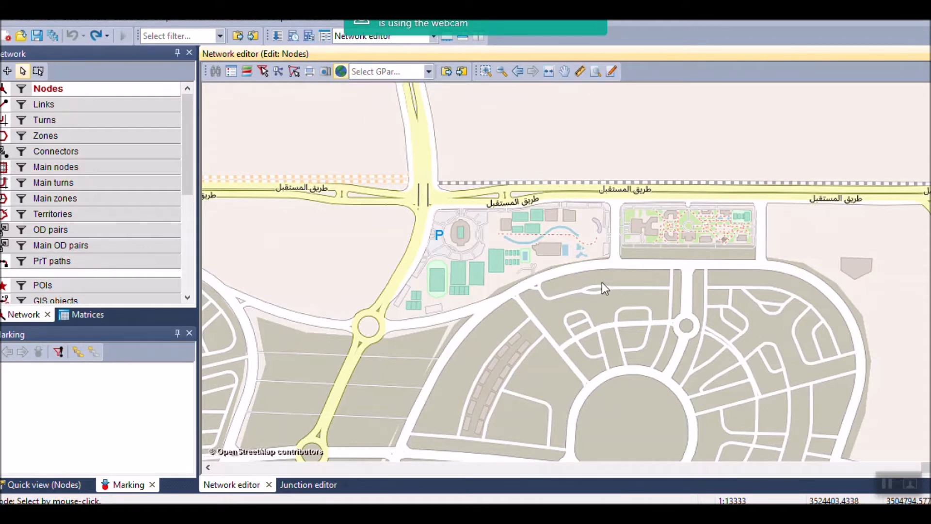
{"action": "scroll", "coordinate": [602, 282], "scroll_direction": "down", "scroll_amount": 5}
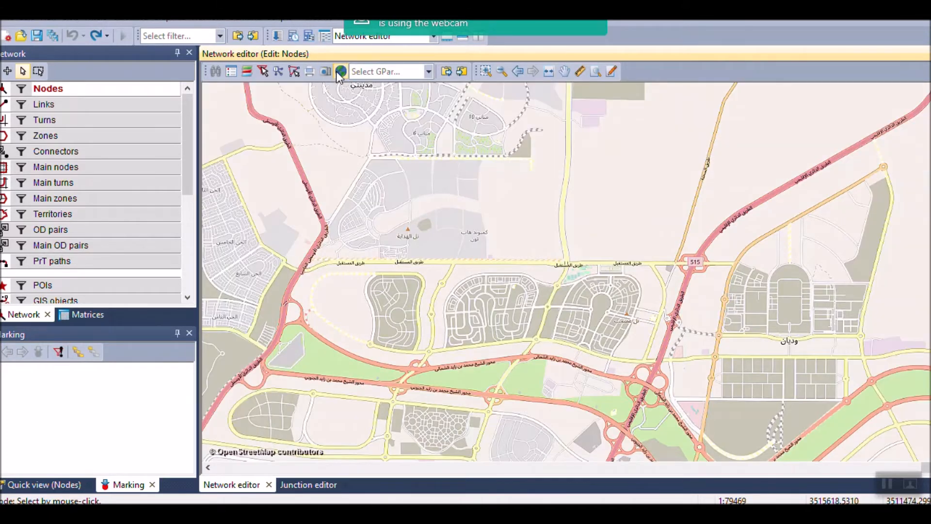
{"action": "left_click", "coordinate": [340, 71]}
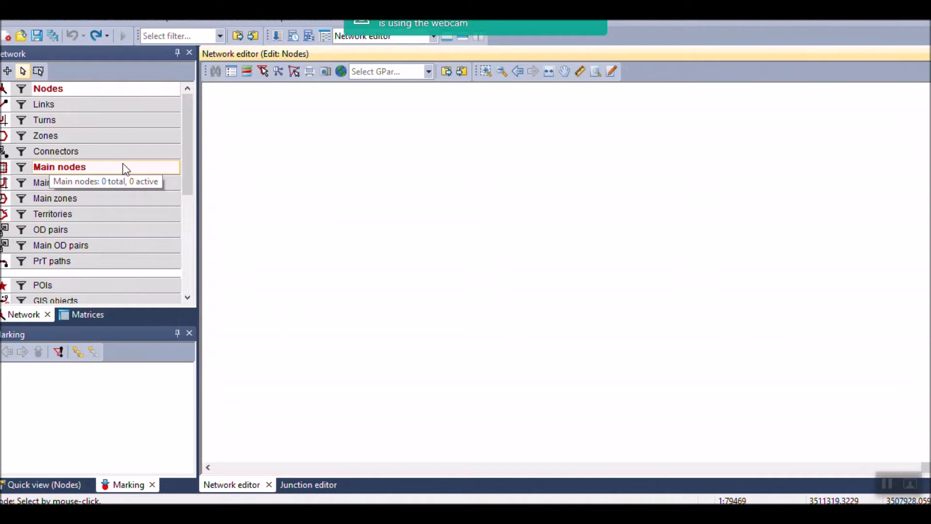
{"action": "left_click", "coordinate": [384, 514]}
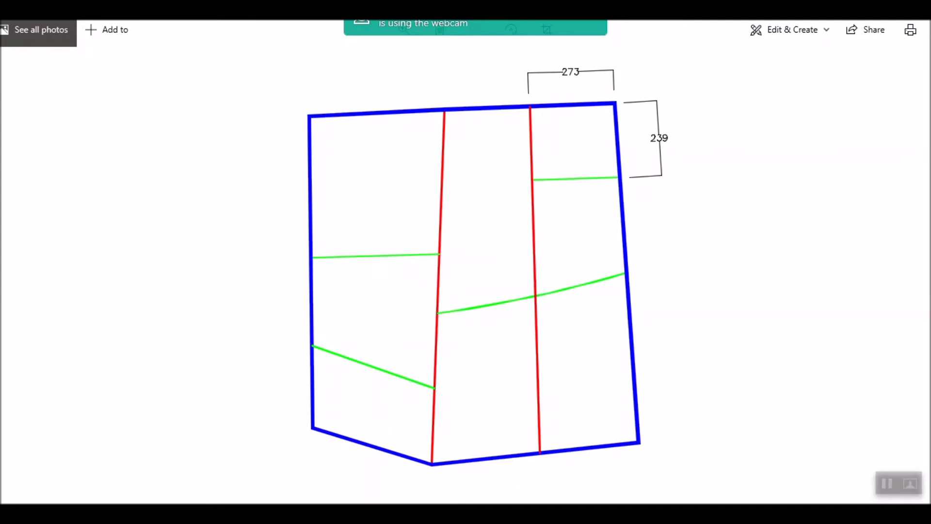
{"action": "left_click", "coordinate": [536, 512]}
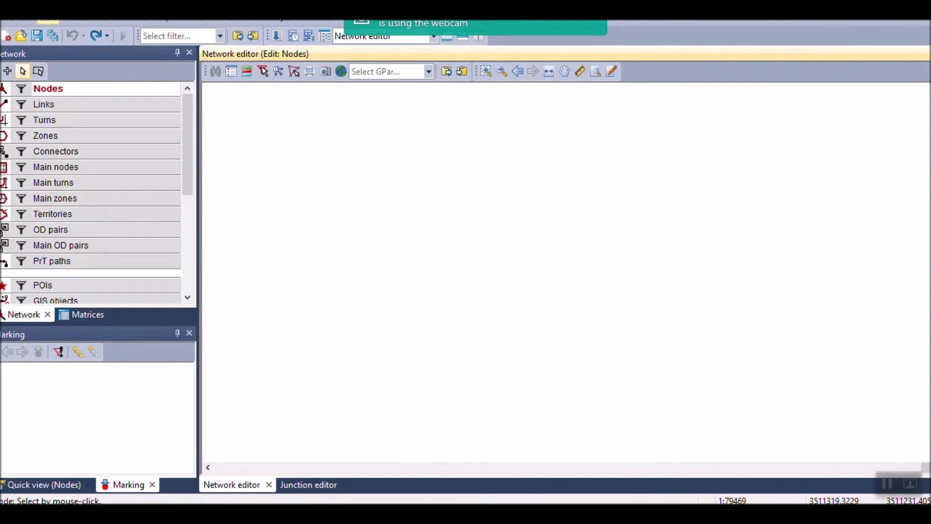
Check the default units system and direction of traffic for new networks in the user preferences
{"action": "left_click", "coordinate": [26, 21]}
{"action": "mouse_move", "coordinate": [47, 22]}
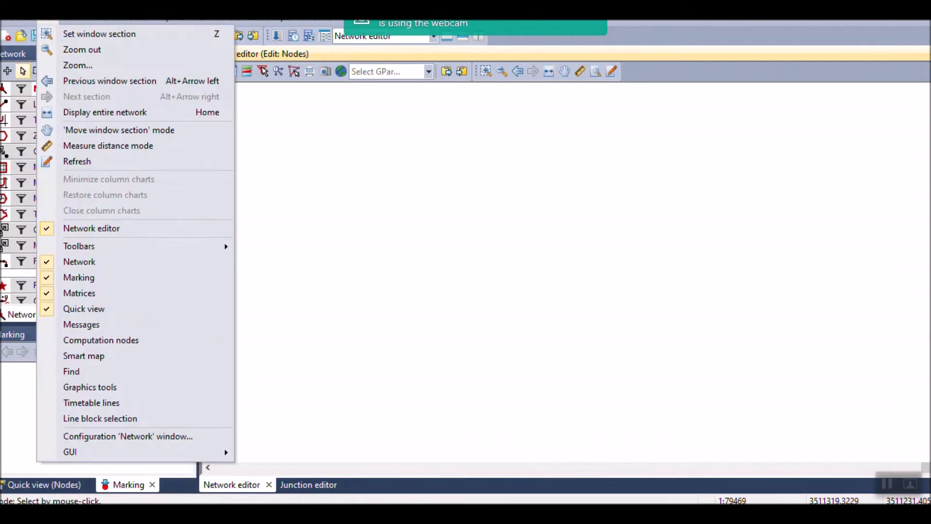
{"action": "left_click", "coordinate": [102, 493]}
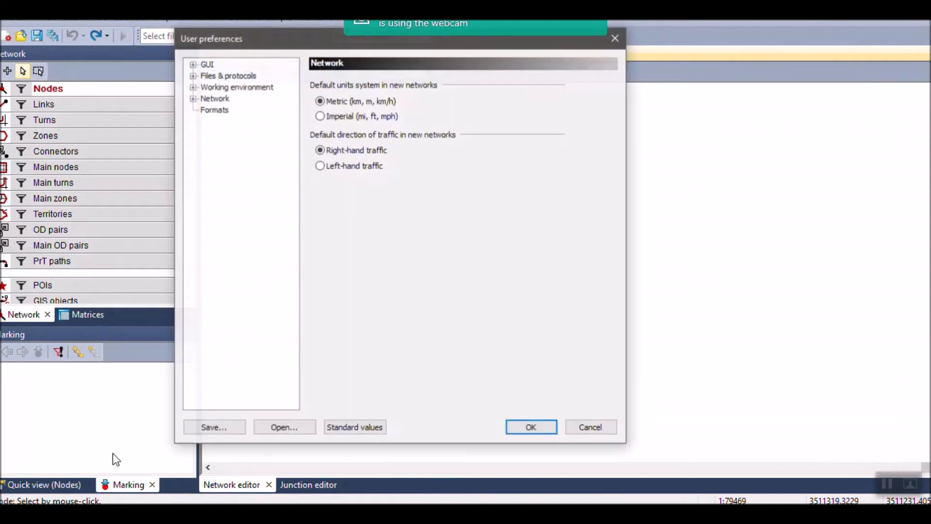
{"action": "left_click", "coordinate": [215, 112]}
{"action": "left_click", "coordinate": [216, 103]}
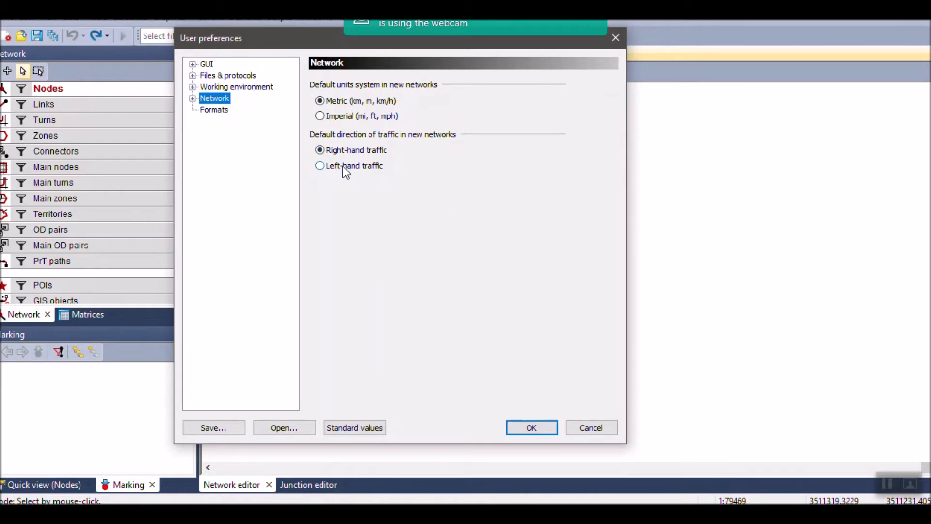
{"action": "left_click", "coordinate": [531, 427]}
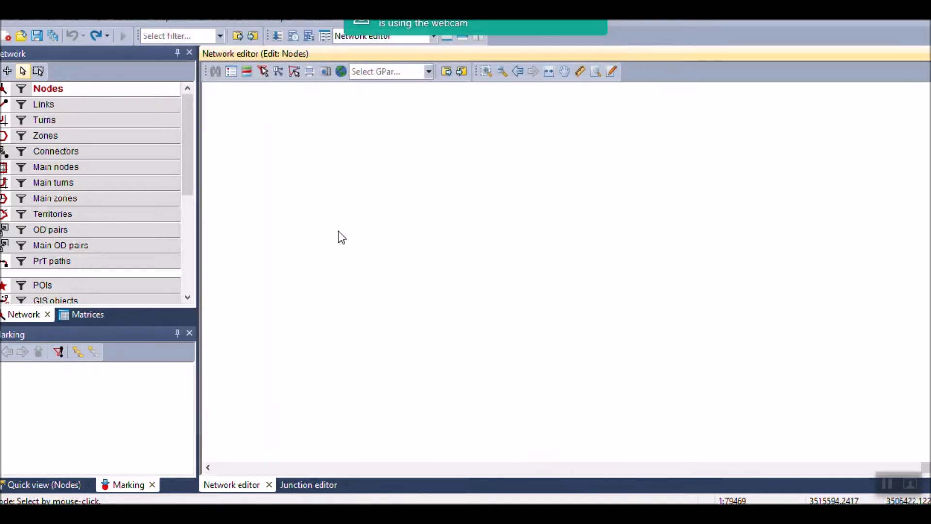
Start inserting a new background in the network editor, using a graphics file as the source
{"action": "left_click_drag", "start_coordinate": [186, 136], "coordinate": [193, 268]}
{"action": "left_click", "coordinate": [71, 266]}
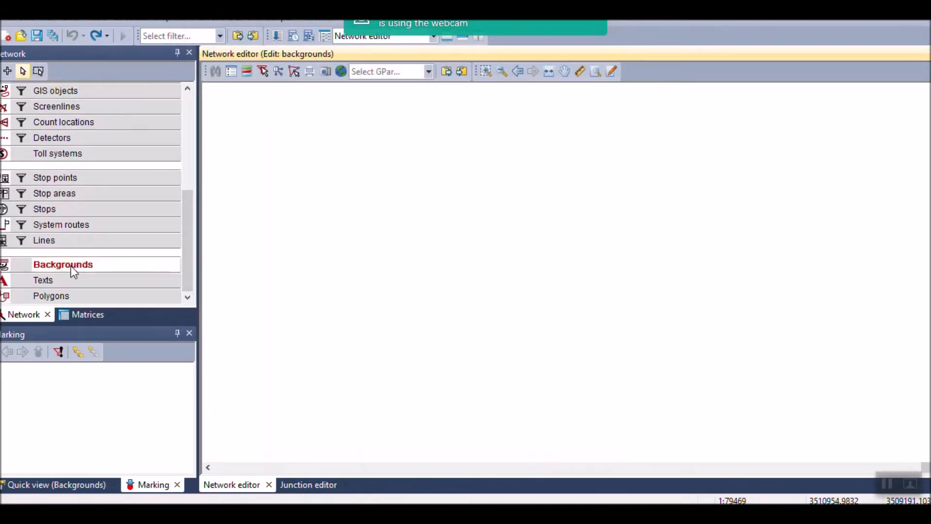
{"action": "left_click", "coordinate": [8, 72]}
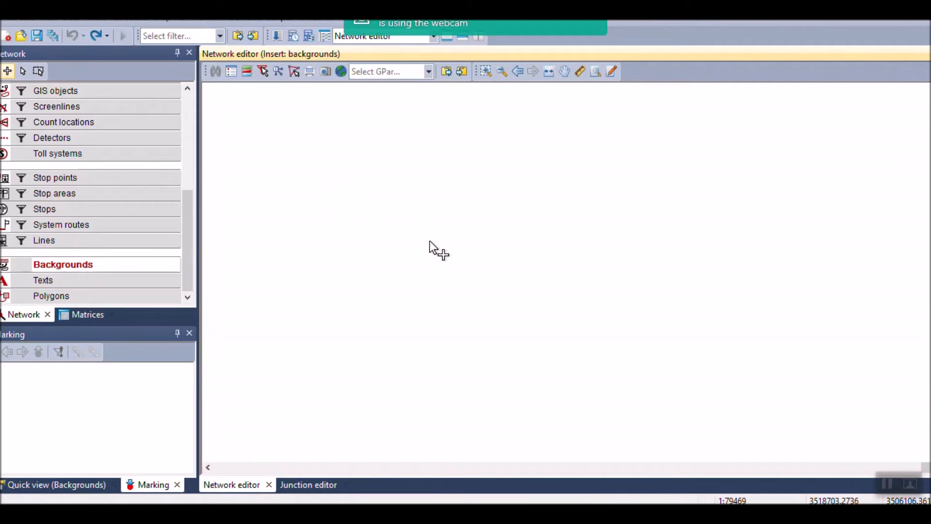
{"action": "left_click", "coordinate": [518, 241]}
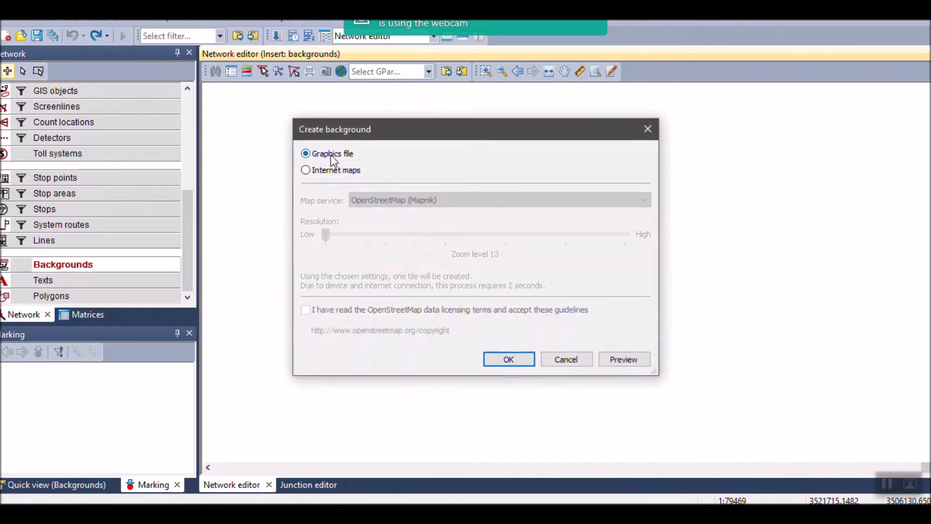
{"action": "left_click", "coordinate": [504, 359]}
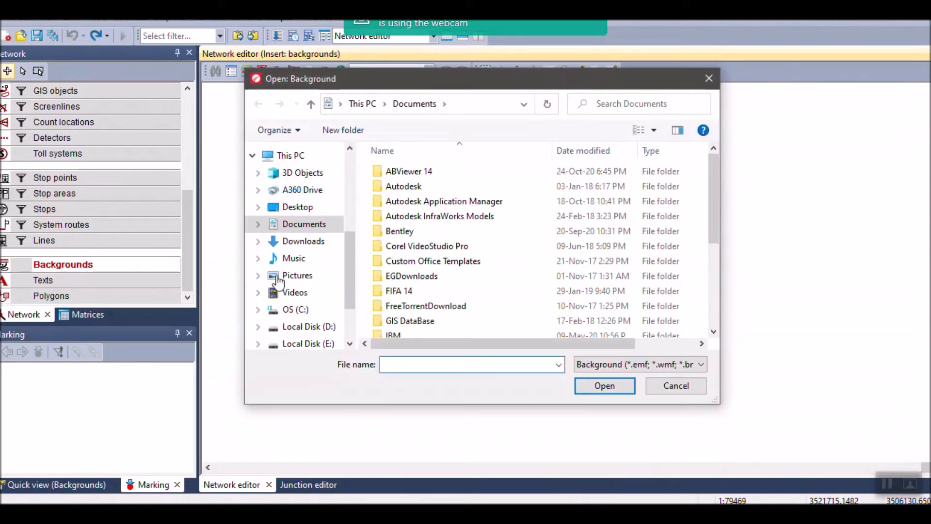
Locate the cad folder under Visum Tutorial\Files in File Explorer and copy its folder path
{"action": "left_click", "coordinate": [121, 515]}
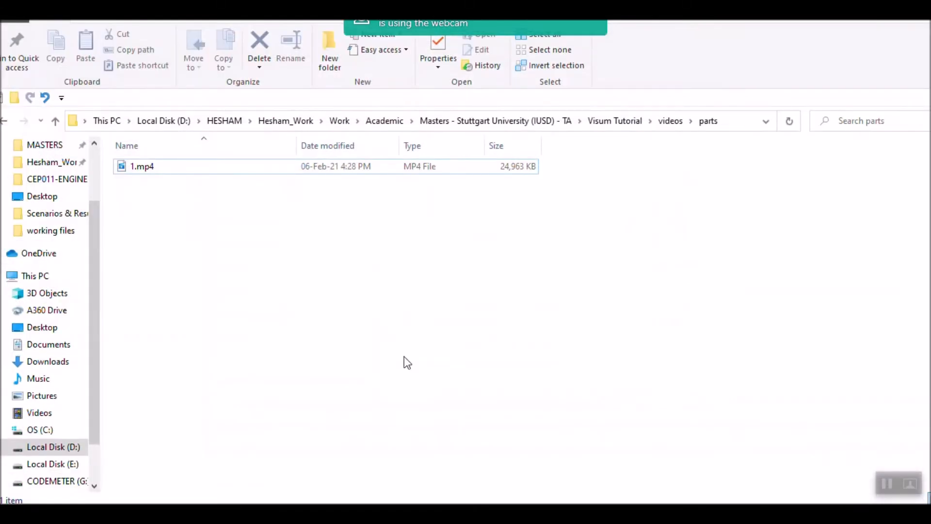
{"action": "left_click", "coordinate": [616, 121]}
{"action": "left_click", "coordinate": [420, 121]}
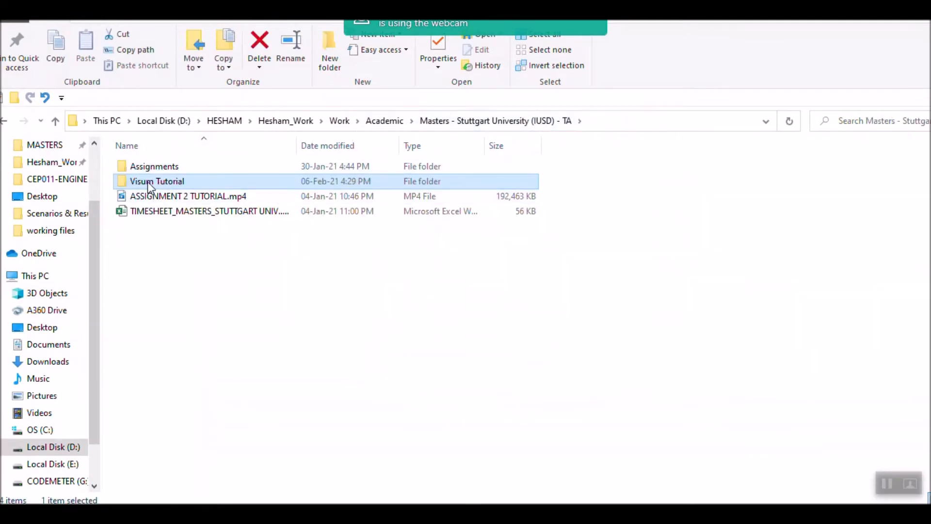
{"action": "double_click", "coordinate": [148, 183]}
{"action": "double_click", "coordinate": [134, 168]}
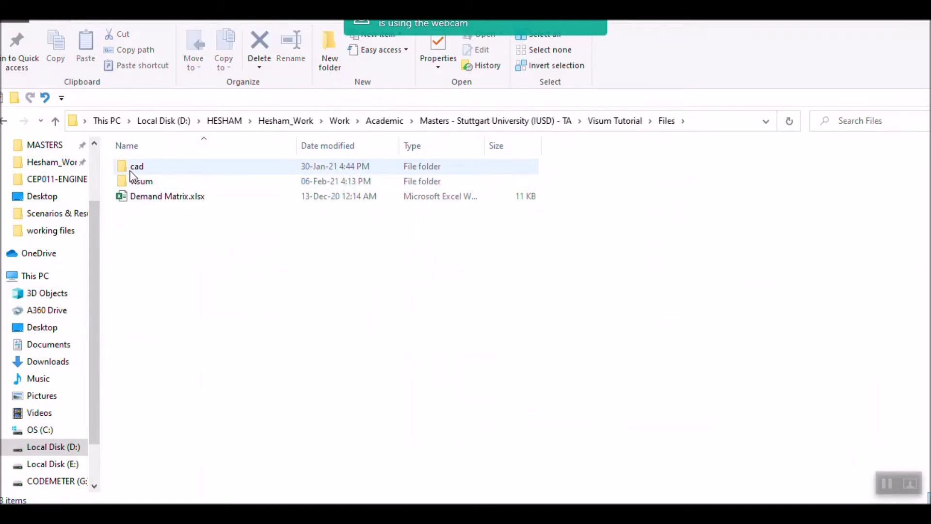
{"action": "double_click", "coordinate": [131, 170]}
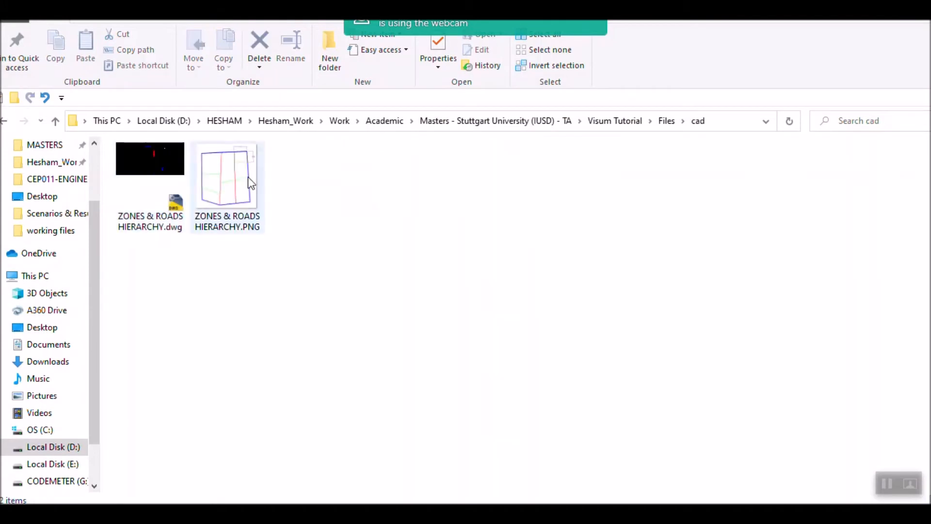
{"action": "left_click", "coordinate": [723, 124]}
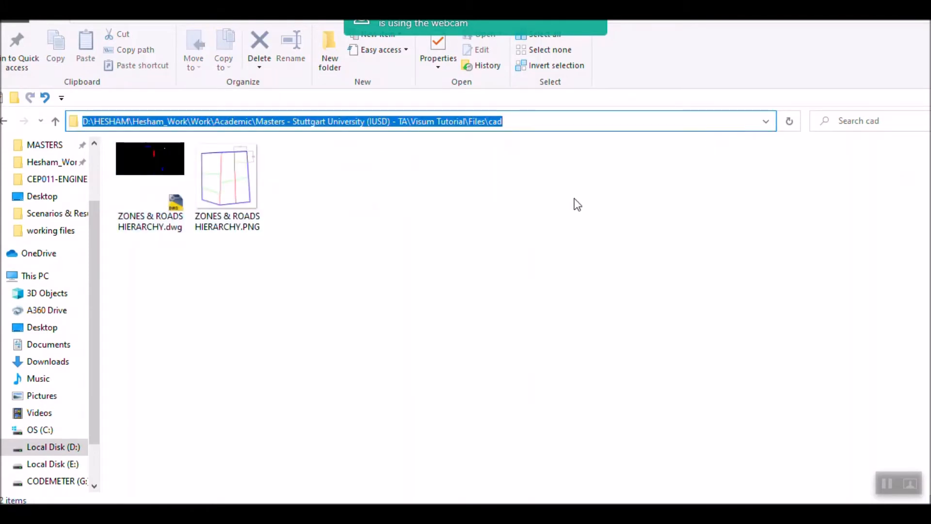
Load ZONES & ROADS HIERARCHY.PNG from the copied cad folder path as the background and display the entire network
{"action": "left_click", "coordinate": [474, 371]}
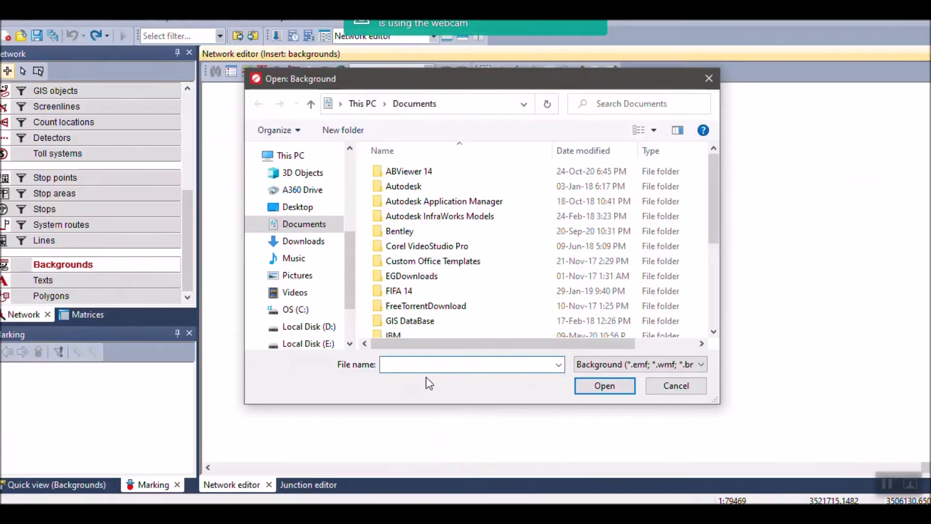
{"action": "key", "text": "ctrl+v"}
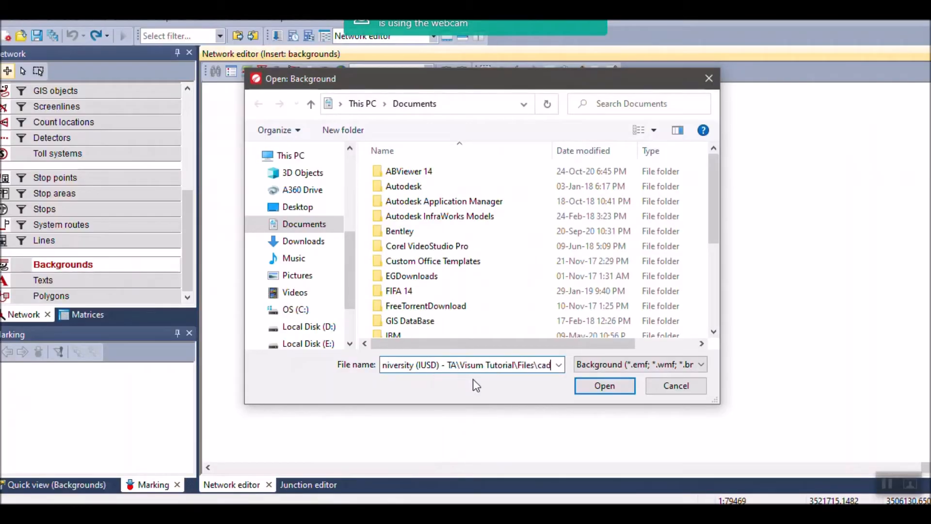
{"action": "left_click", "coordinate": [592, 388]}
{"action": "left_click", "coordinate": [508, 192]}
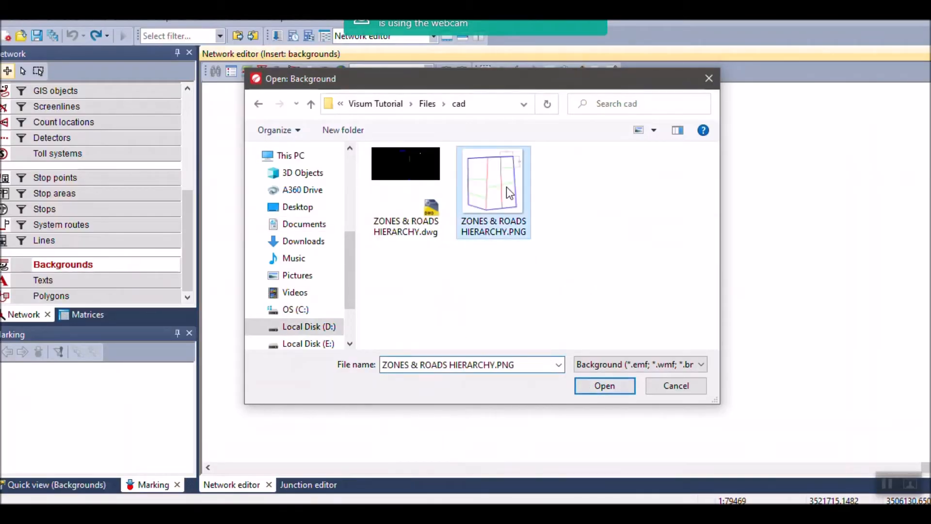
{"action": "left_click", "coordinate": [615, 391]}
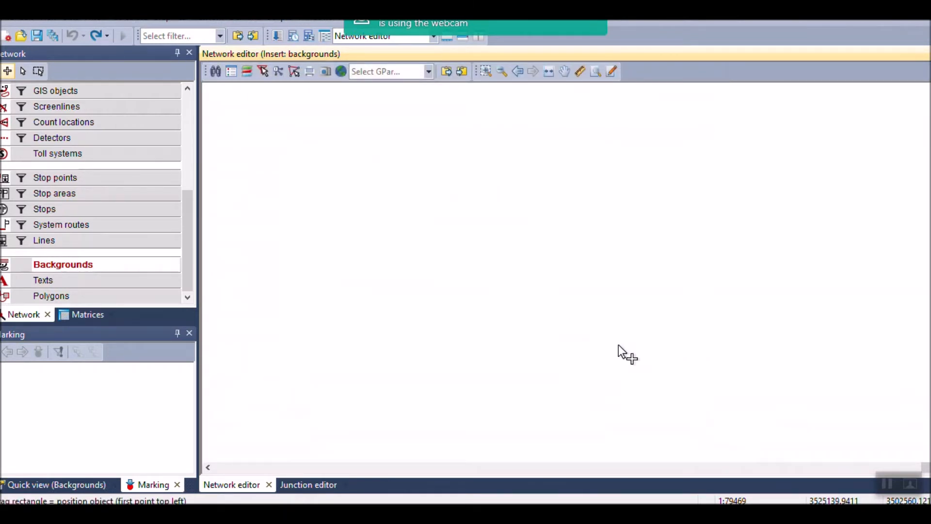
{"action": "left_click", "coordinate": [884, 484]}
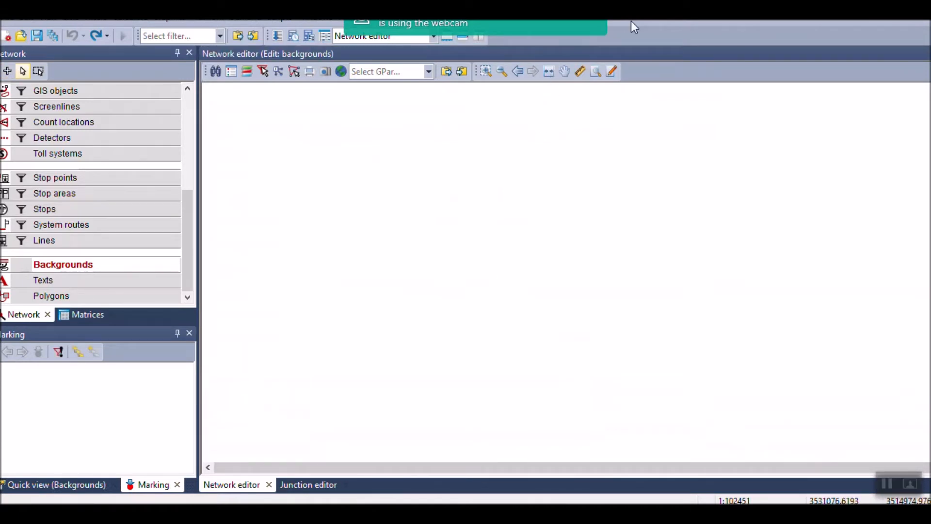
{"action": "left_click", "coordinate": [549, 73]}
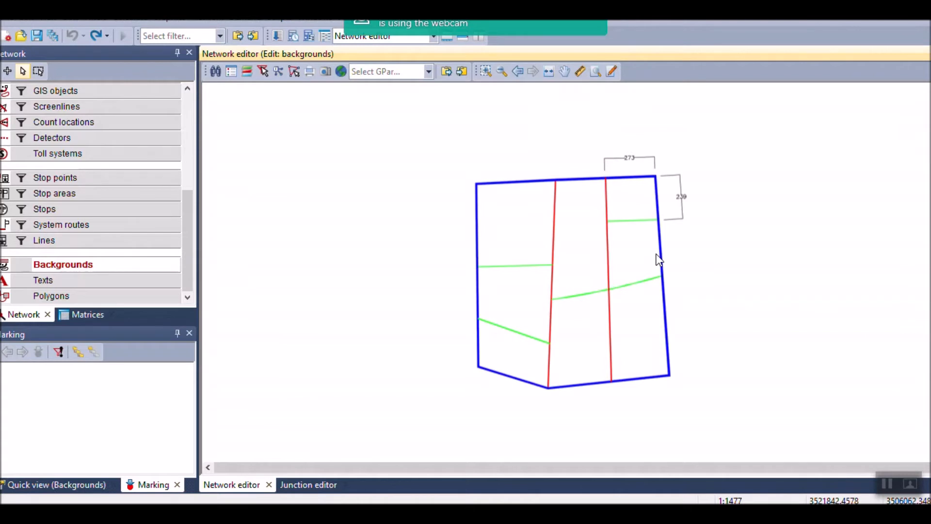
Measure the top road segment marked 273, from the eastern red road to the northeast corner of the background
{"action": "scroll", "coordinate": [661, 191], "scroll_direction": "up", "scroll_amount": 3}
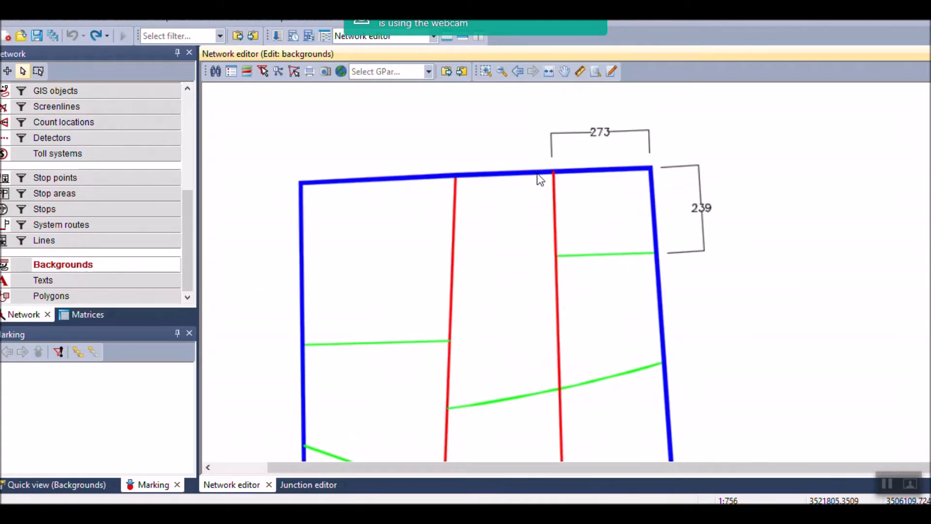
{"action": "left_click", "coordinate": [580, 73]}
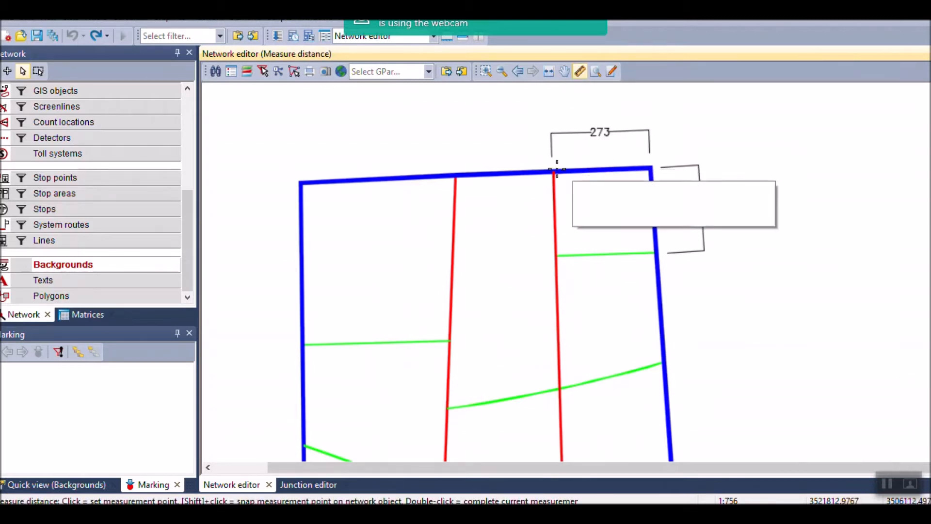
{"action": "left_click", "coordinate": [553, 170]}
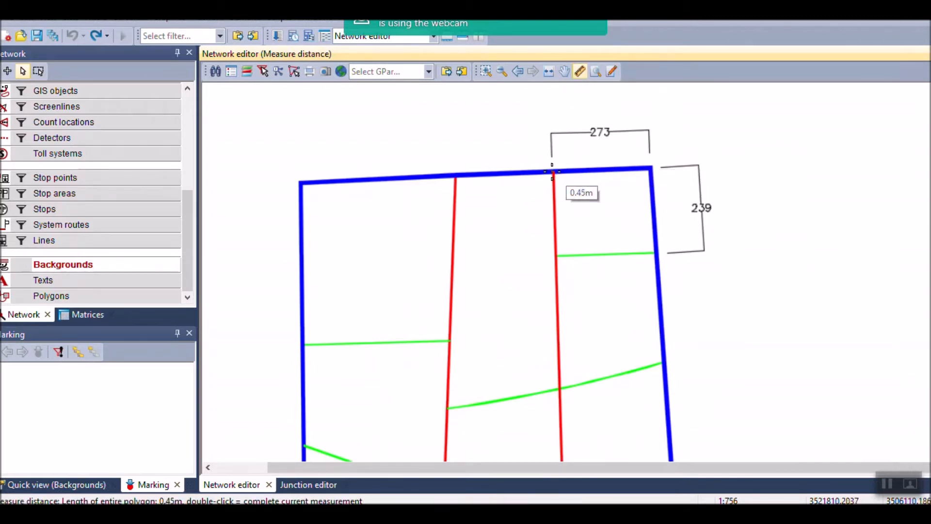
{"action": "left_click", "coordinate": [648, 167]}
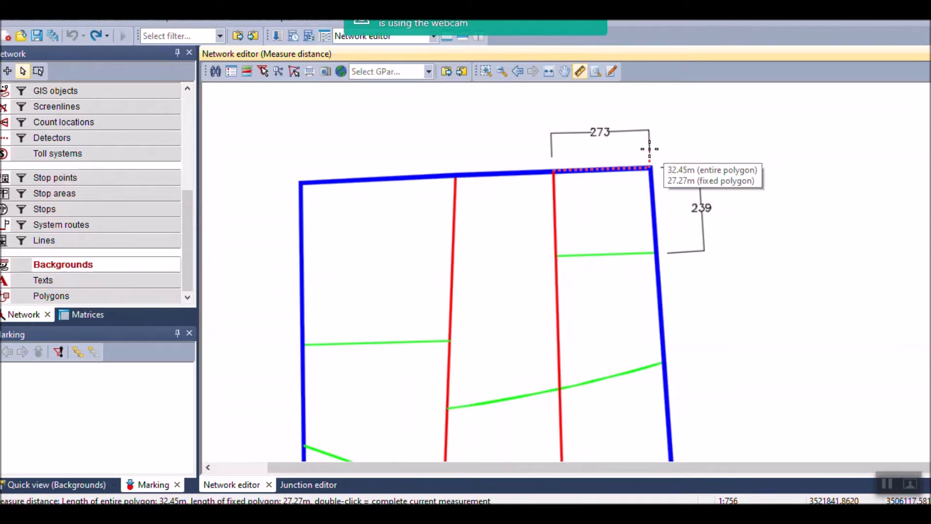
{"action": "key", "text": "Escape"}
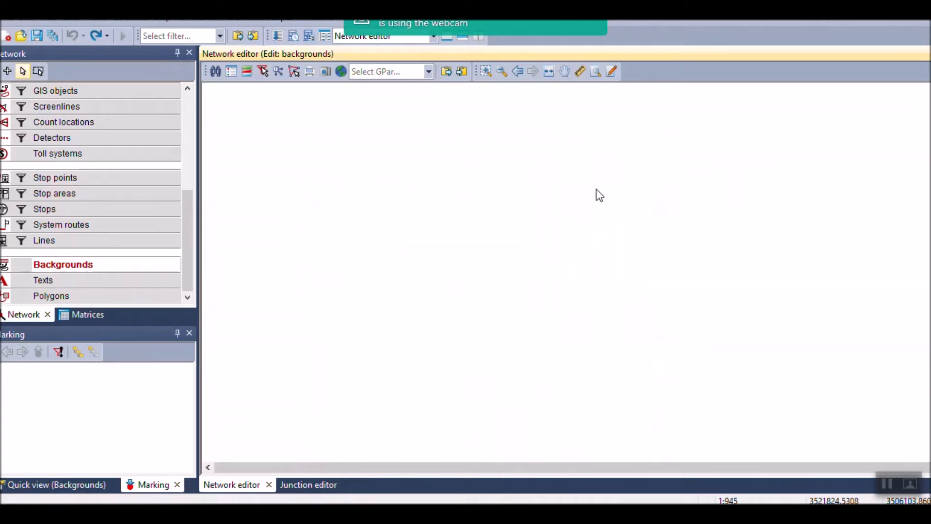
Scale the ZONES & ROADS HIERARCHY.PNG background by setting the top segment between the eastern red road and the northeast corner to 273 m
{"action": "scroll", "coordinate": [429, 181], "scroll_direction": "down", "scroll_amount": 2}
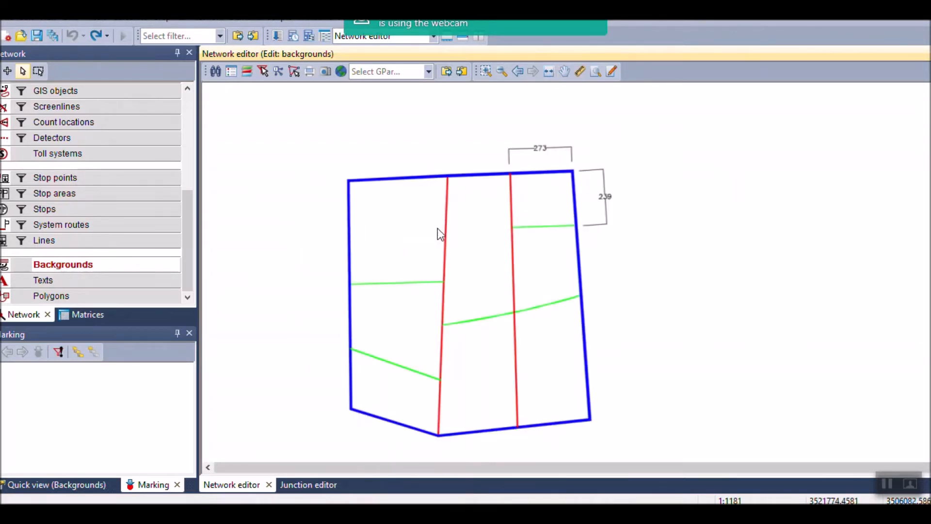
{"action": "scroll", "coordinate": [537, 182], "scroll_direction": "up", "scroll_amount": 1}
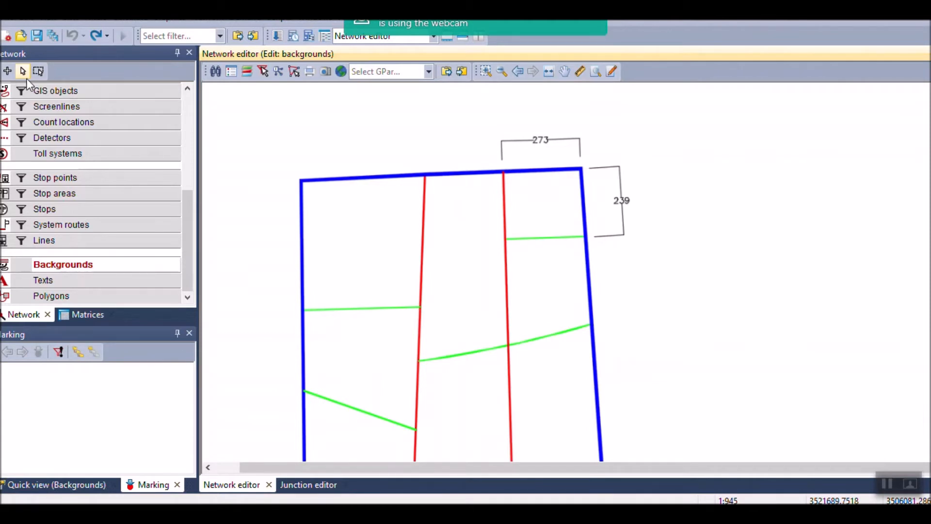
{"action": "double_click", "coordinate": [513, 238]}
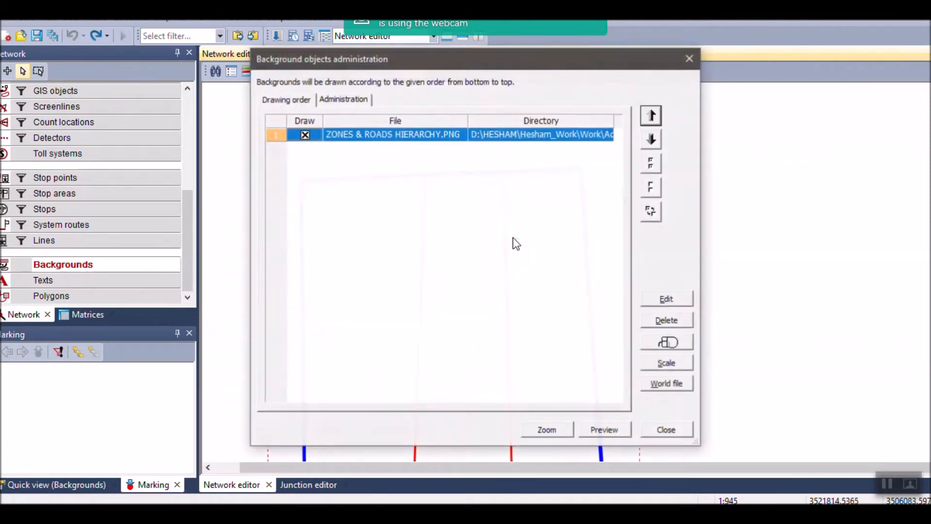
{"action": "left_click", "coordinate": [651, 363]}
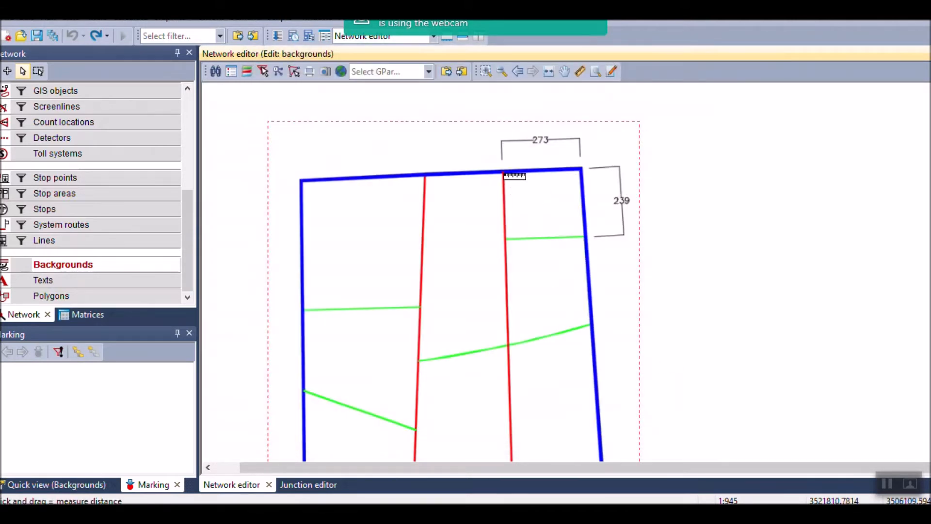
{"action": "left_click", "coordinate": [503, 174]}
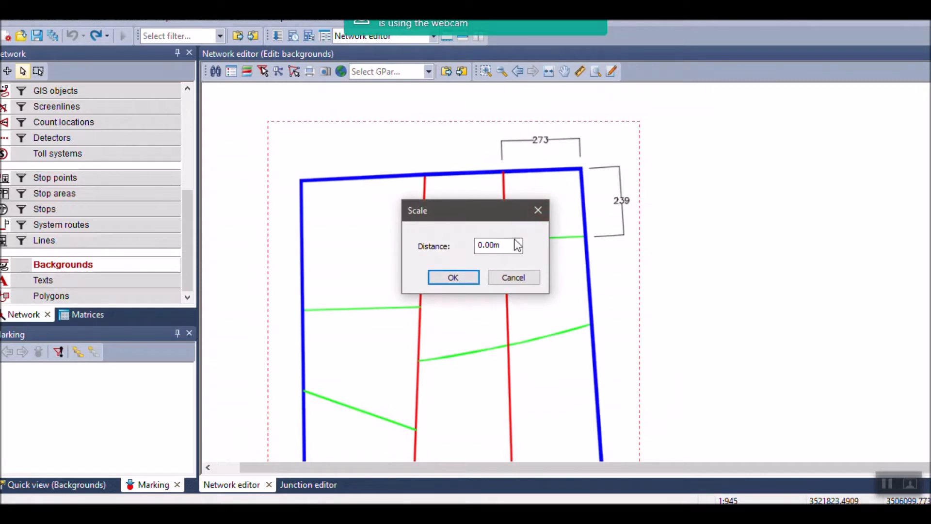
{"action": "left_click", "coordinate": [454, 277]}
{"action": "left_click", "coordinate": [689, 344]}
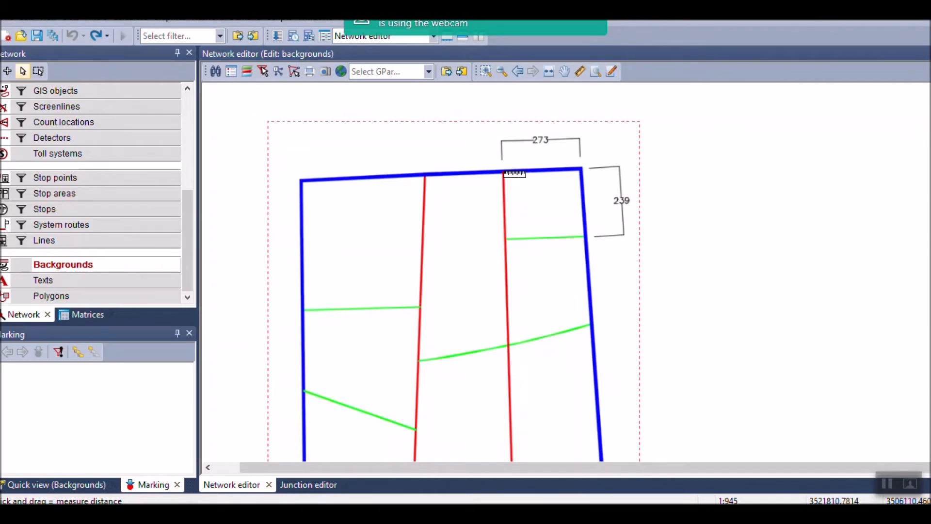
{"action": "left_click_drag", "start_coordinate": [504, 171], "coordinate": [582, 170]}
{"action": "left_click_drag", "start_coordinate": [509, 245], "coordinate": [467, 246]}
{"action": "type", "text": "273"}
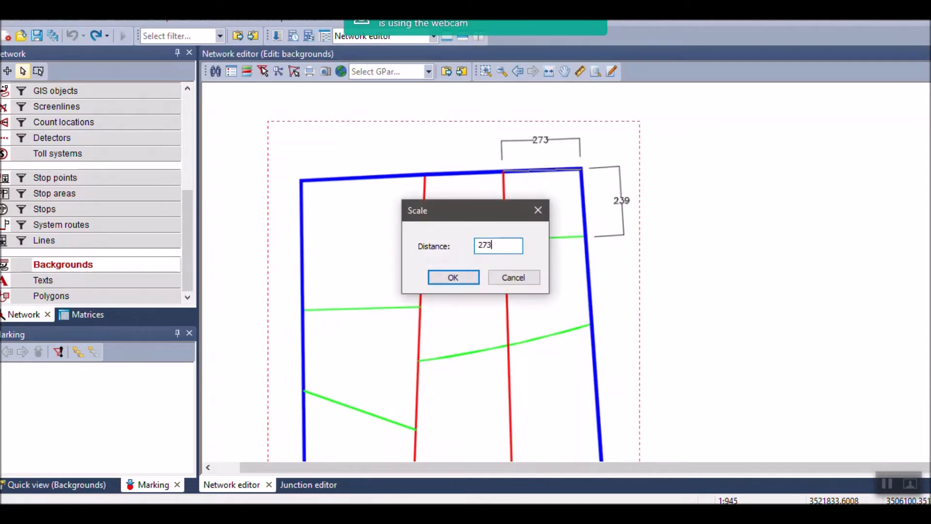
{"action": "left_click", "coordinate": [468, 278]}
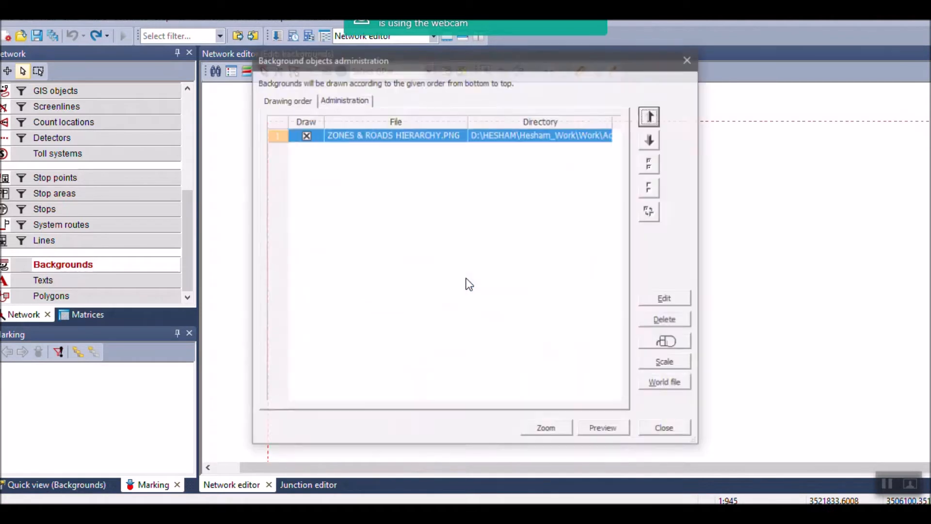
{"action": "left_click", "coordinate": [659, 431]}
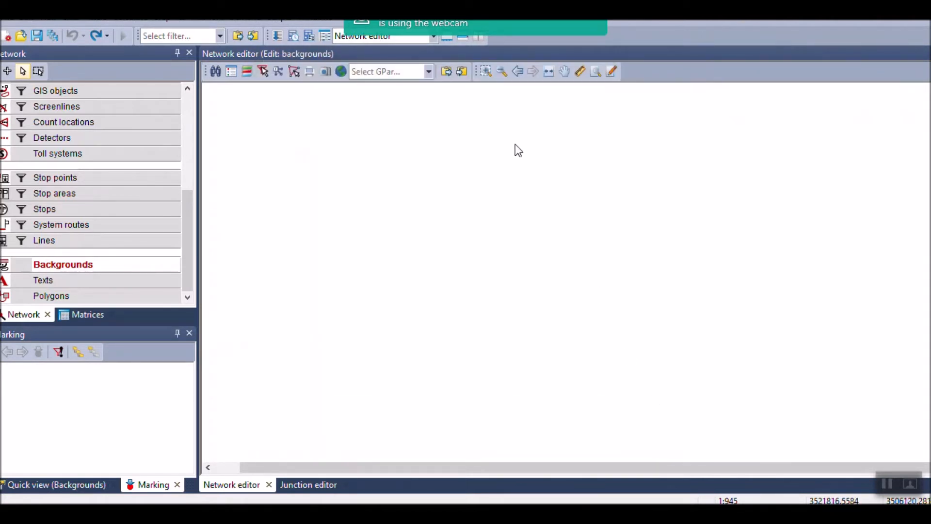
Display the entire network and measure the top segment marked 273 again to check the rescaled background
{"action": "left_click", "coordinate": [548, 73]}
{"action": "scroll", "coordinate": [670, 184], "scroll_direction": "up", "scroll_amount": 4}
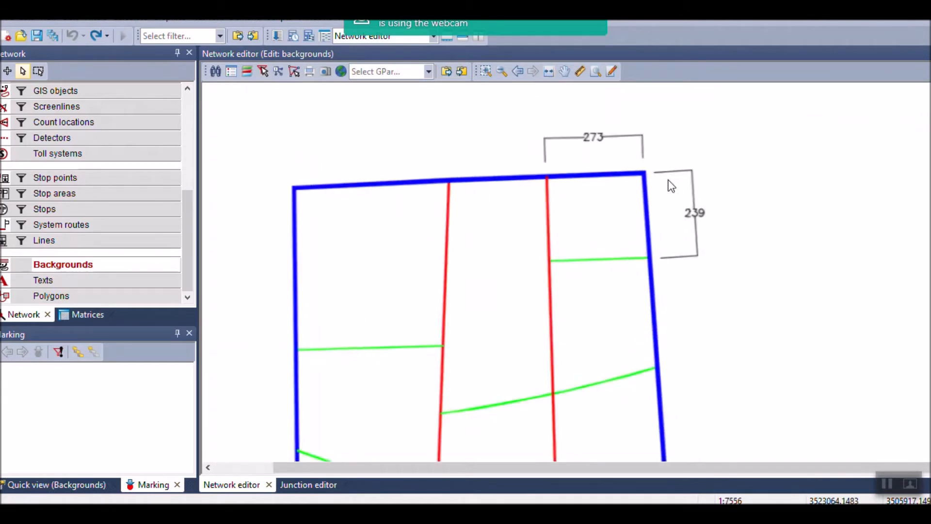
{"action": "scroll", "coordinate": [576, 124], "scroll_direction": "up", "scroll_amount": 2}
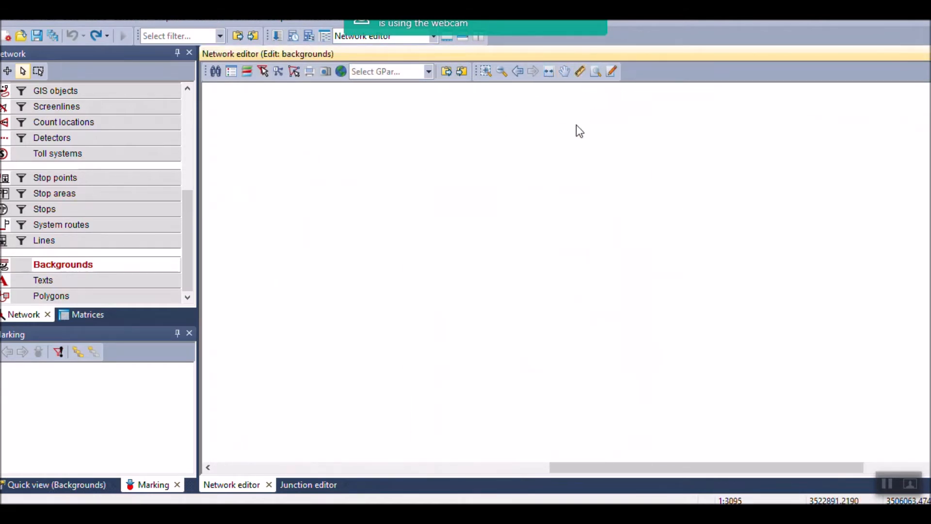
{"action": "left_click", "coordinate": [578, 73]}
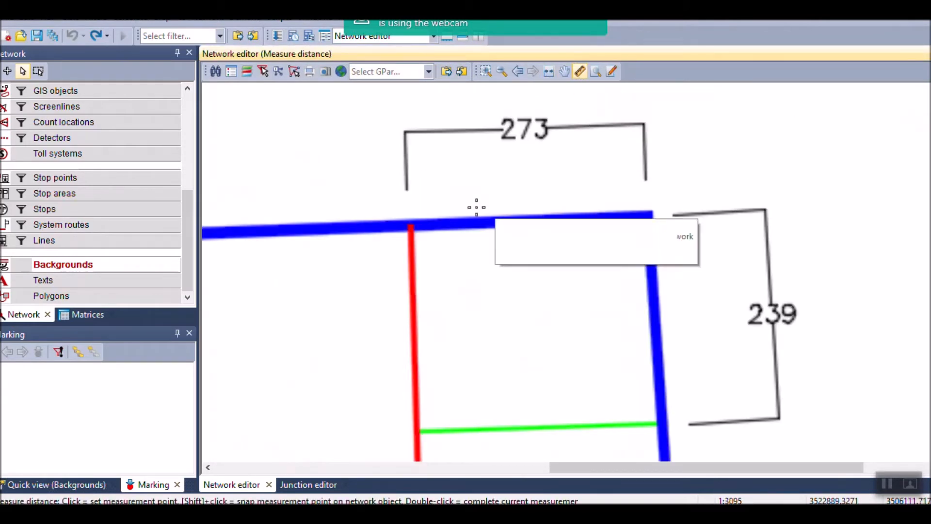
{"action": "left_click", "coordinate": [411, 221]}
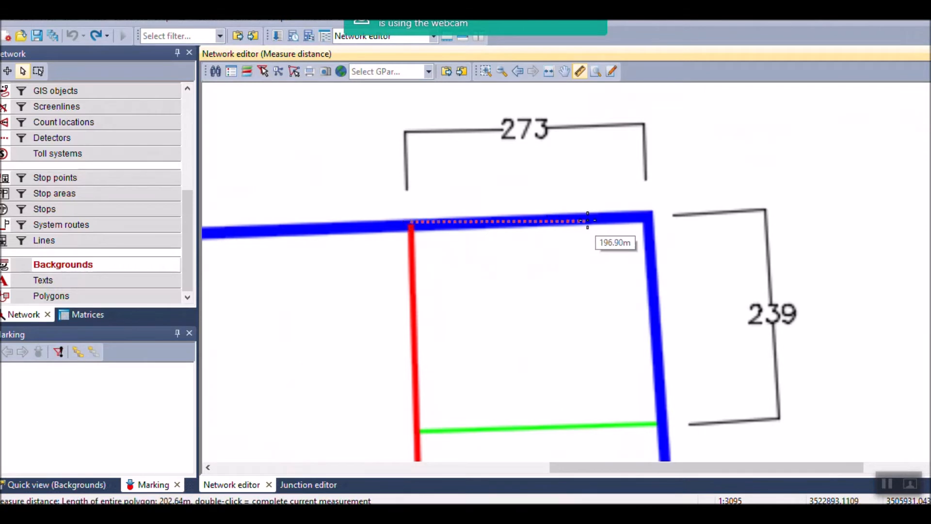
{"action": "left_click", "coordinate": [646, 214]}
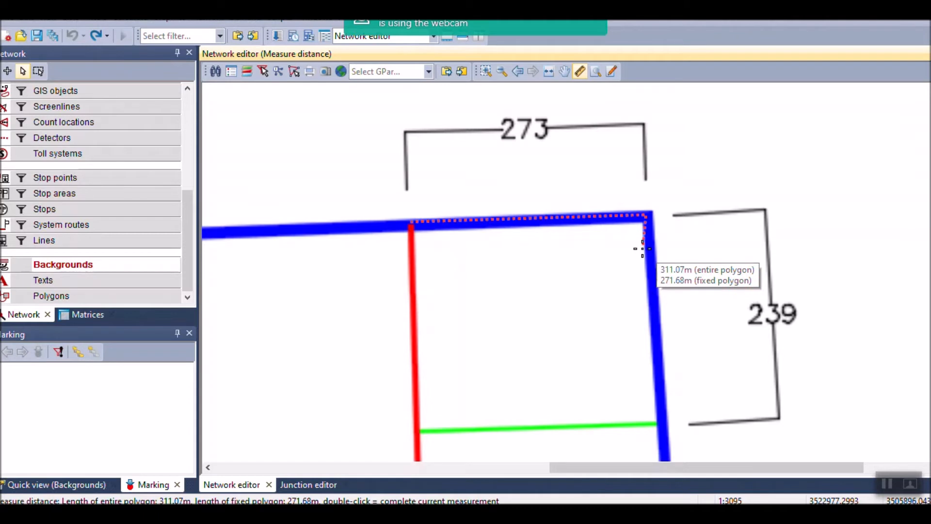
{"action": "key", "text": "Escape"}
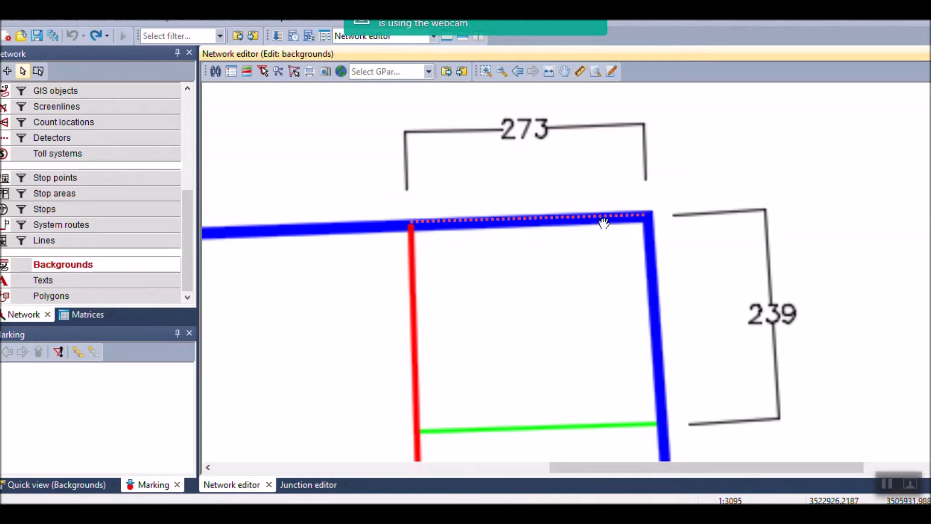
Measure the eastern blue road segment marked 239, from the northeast corner down to the first green road
{"action": "left_click", "coordinate": [579, 74]}
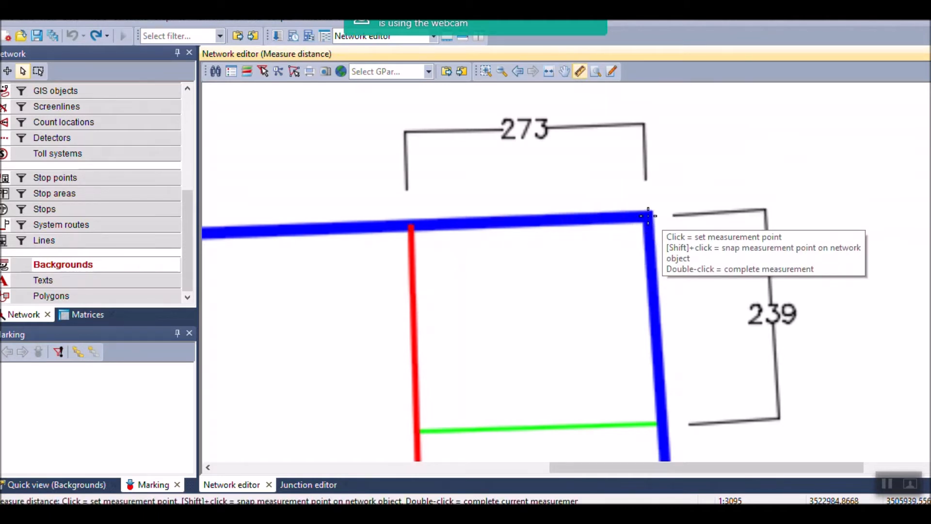
{"action": "left_click", "coordinate": [649, 215]}
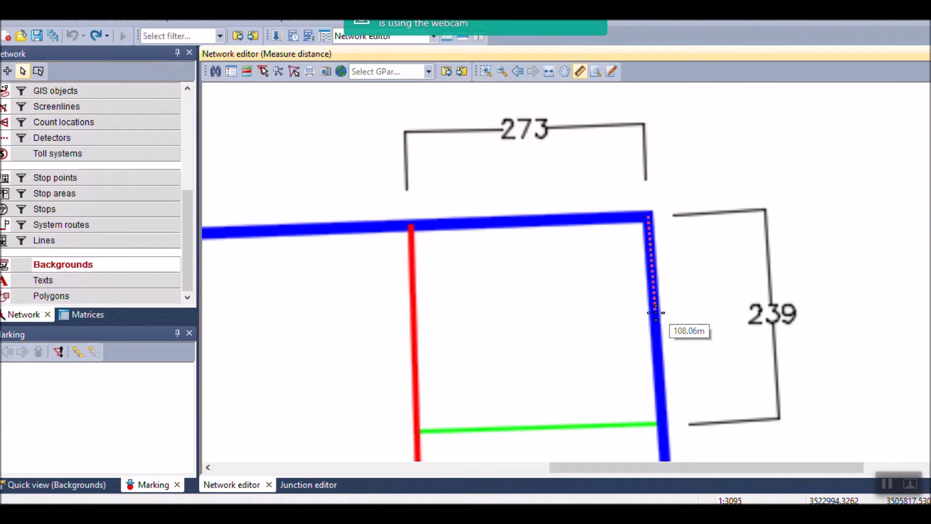
{"action": "left_click", "coordinate": [661, 424]}
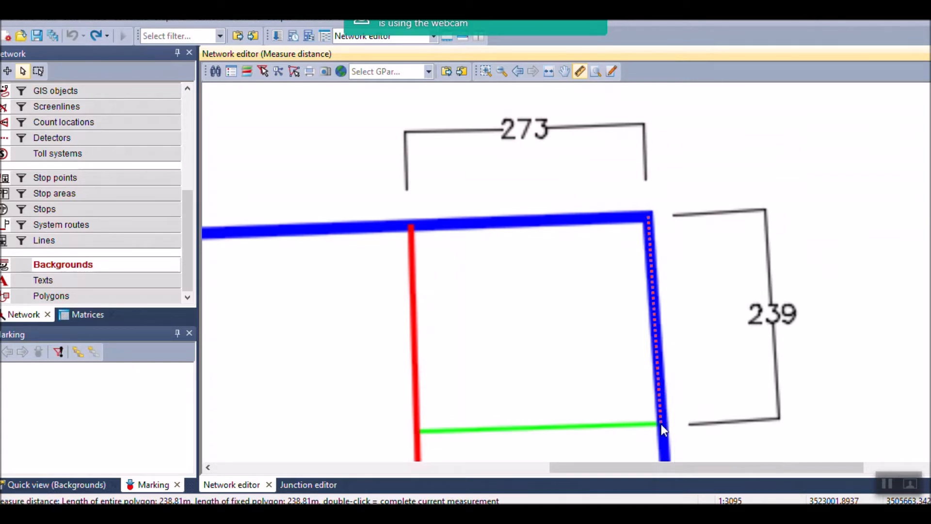
{"action": "key", "text": "Escape"}
Examine the blue, red and green road hierarchy and the zones it encloses across the whole background drawing
{"action": "scroll", "coordinate": [603, 273], "scroll_direction": "down", "scroll_amount": 3}
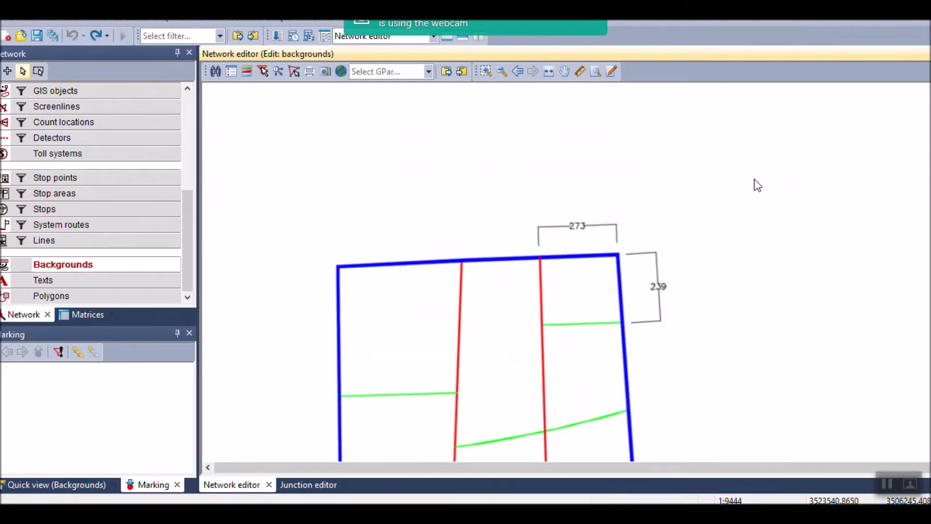
{"action": "scroll", "coordinate": [706, 195], "scroll_direction": "down", "scroll_amount": 2}
{"action": "left_click_drag", "start_coordinate": [360, 148], "coordinate": [363, 152]}
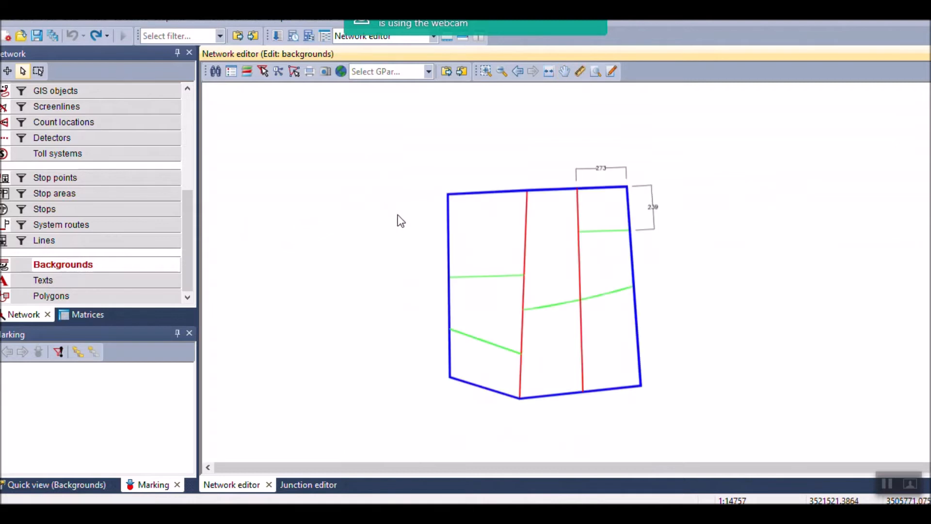
{"action": "scroll", "coordinate": [640, 262], "scroll_direction": "up", "scroll_amount": 1}
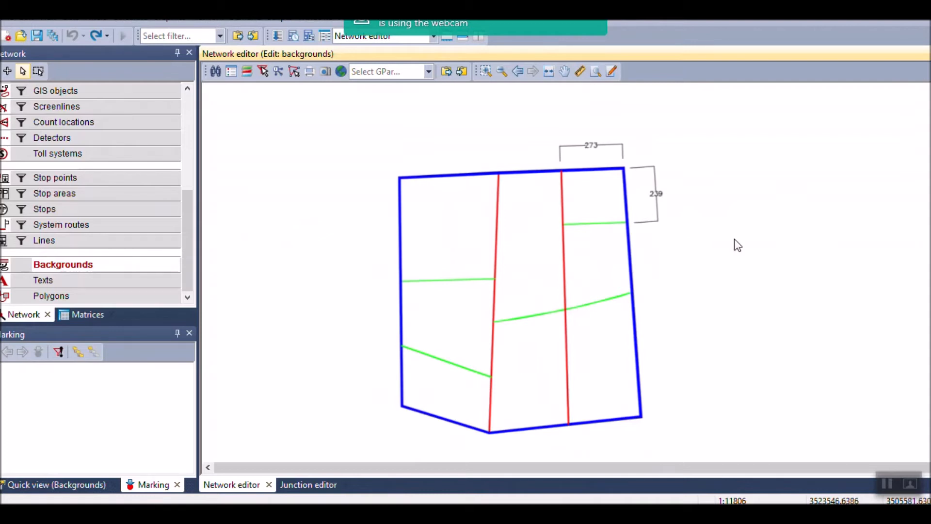
{"action": "scroll", "coordinate": [602, 178], "scroll_direction": "up", "scroll_amount": 3}
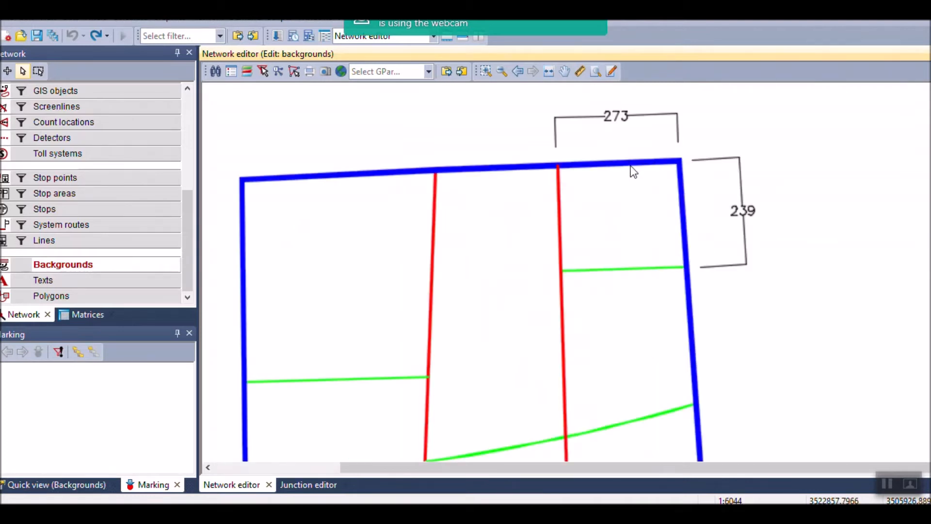
{"action": "scroll", "coordinate": [638, 142], "scroll_direction": "down", "scroll_amount": 3}
{"action": "left_click_drag", "start_coordinate": [765, 264], "coordinate": [734, 240]}
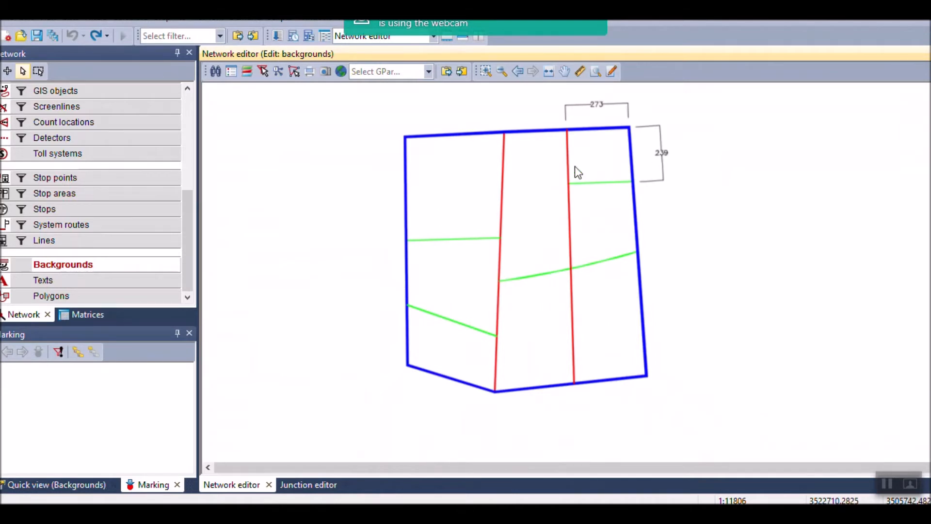
{"action": "scroll", "coordinate": [575, 182], "scroll_direction": "up", "scroll_amount": 1}
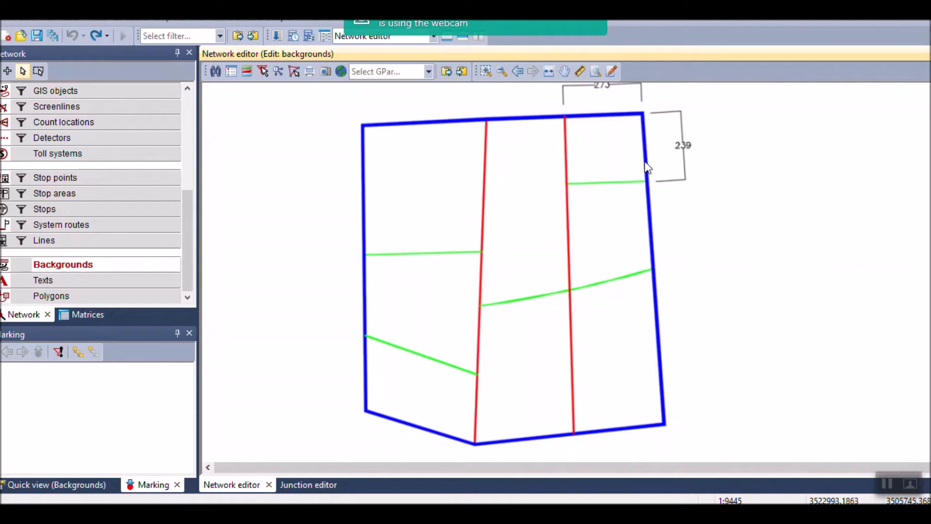
{"action": "scroll", "coordinate": [649, 429], "scroll_direction": "up", "scroll_amount": 2}
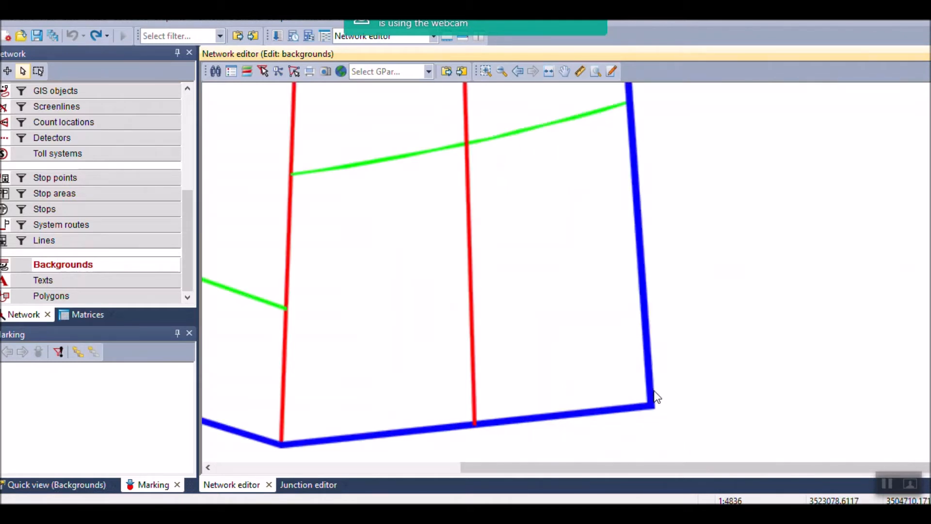
{"action": "scroll", "coordinate": [636, 291], "scroll_direction": "down", "scroll_amount": 1}
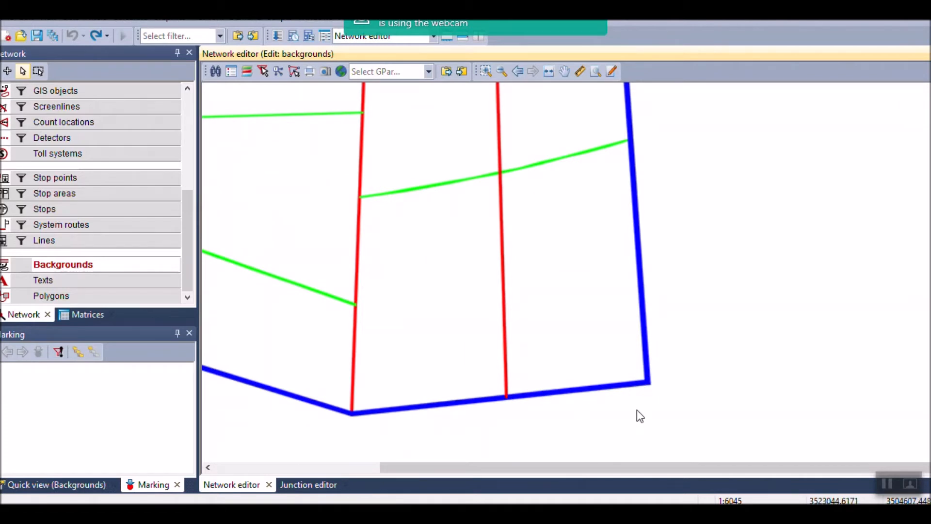
{"action": "scroll", "coordinate": [636, 410], "scroll_direction": "down", "scroll_amount": 2}
Insert nodes on the western red road where the upper western green road and the curved green road meet it
{"action": "scroll", "coordinate": [129, 124], "scroll_direction": "up", "scroll_amount": 5}
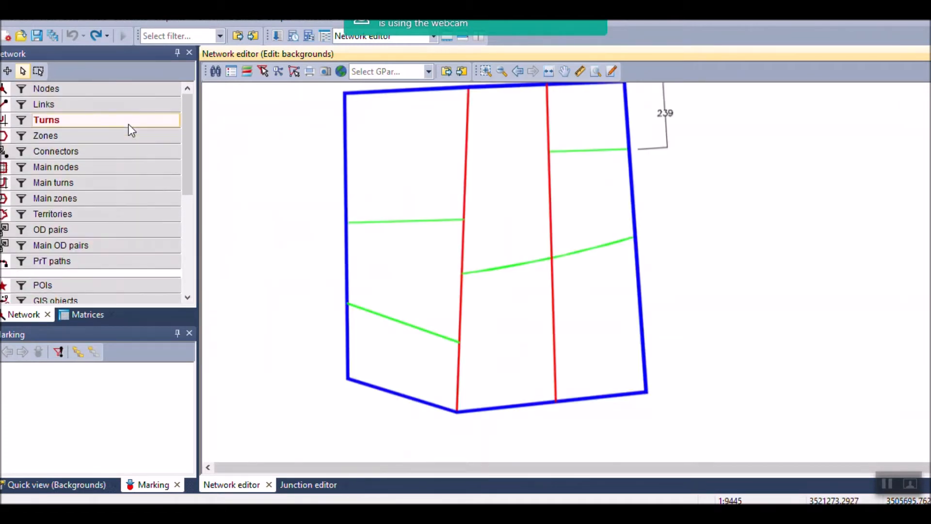
{"action": "left_click", "coordinate": [48, 92]}
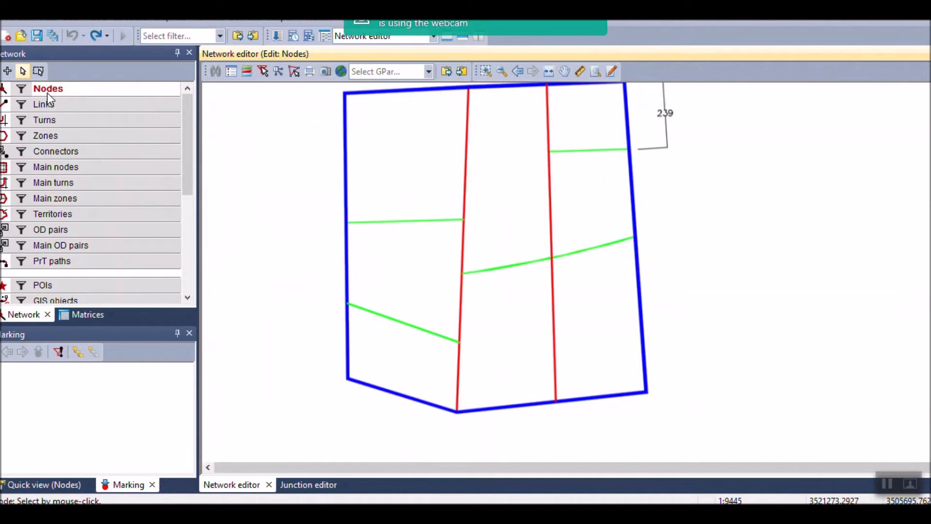
{"action": "left_click", "coordinate": [7, 72]}
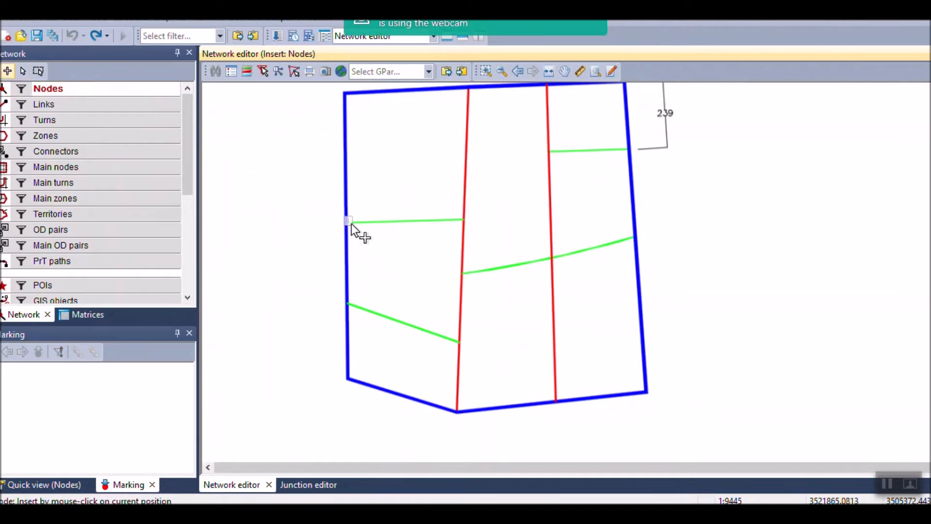
{"action": "scroll", "coordinate": [461, 220], "scroll_direction": "up", "scroll_amount": 2}
{"action": "left_click", "coordinate": [465, 221]}
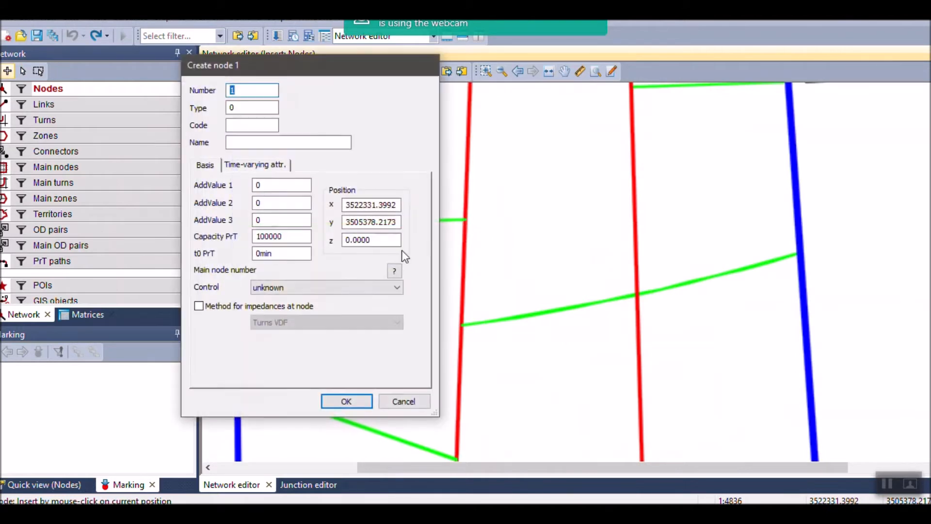
{"action": "left_click", "coordinate": [347, 401]}
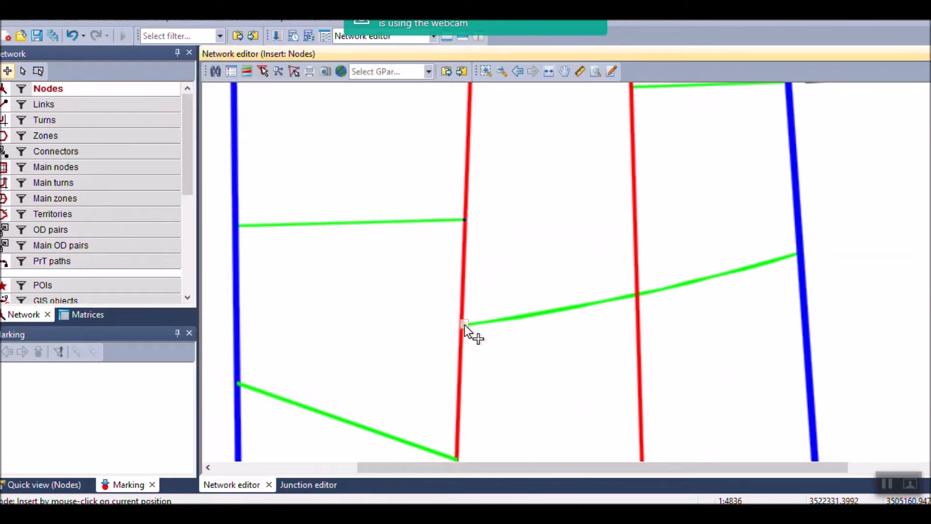
{"action": "left_click", "coordinate": [461, 327]}
{"action": "left_click", "coordinate": [349, 399]}
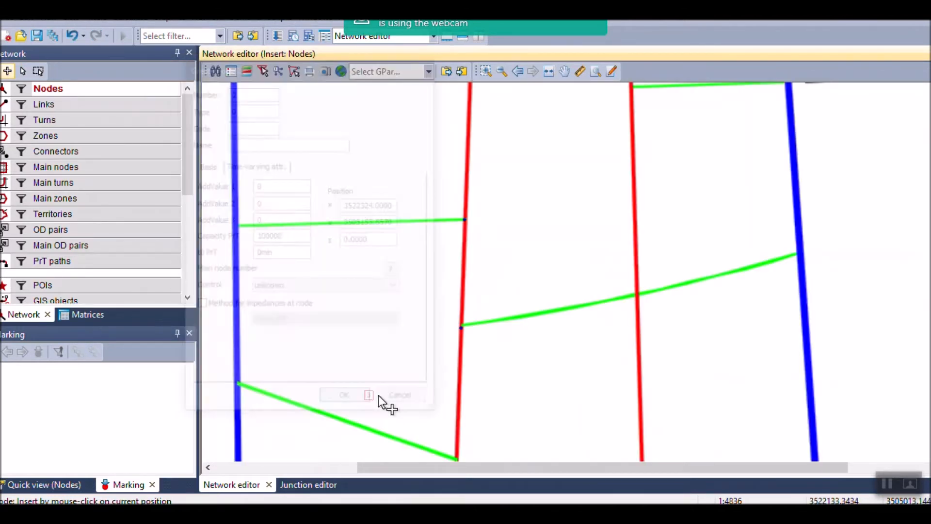
Insert nodes where the curved green road crosses the eastern red road and where it meets the eastern blue road
{"action": "left_click", "coordinate": [639, 295]}
{"action": "left_click", "coordinate": [350, 399]}
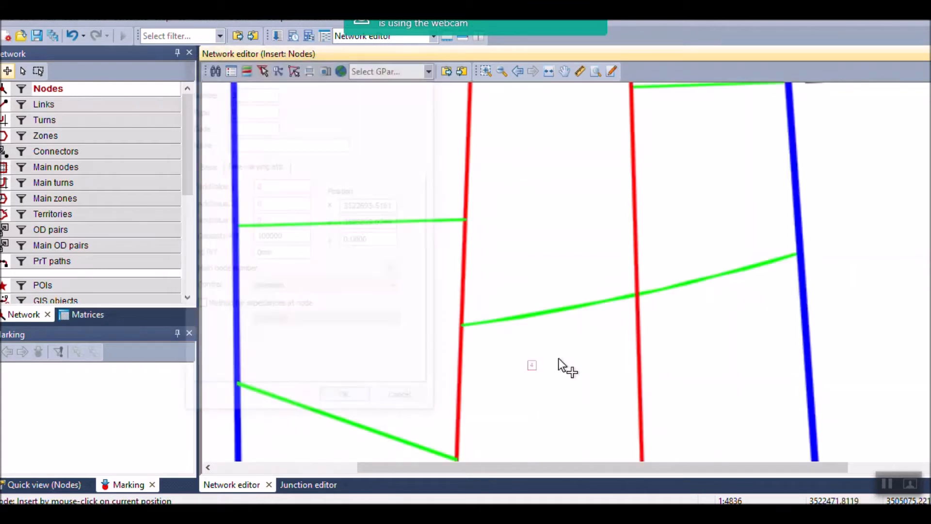
{"action": "left_click", "coordinate": [798, 254]}
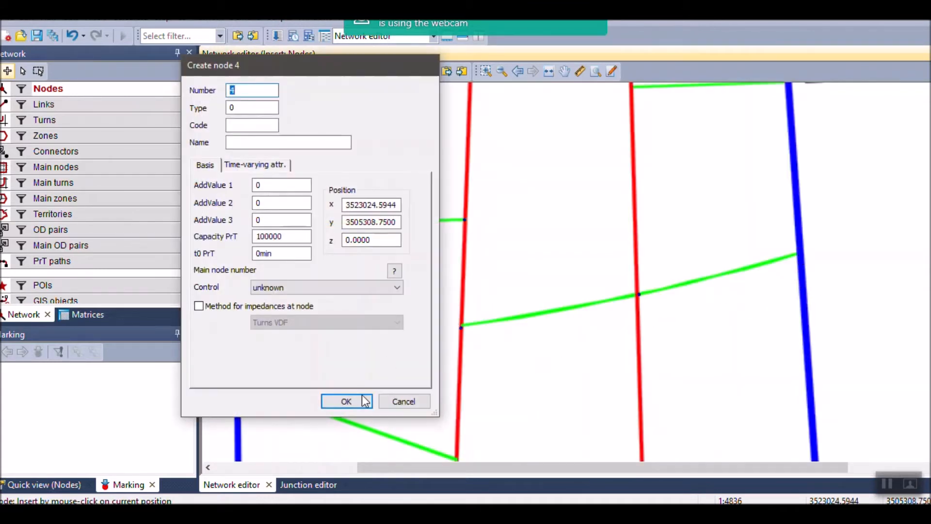
{"action": "left_click", "coordinate": [347, 401]}
Insert nodes at both ends of the slanted southwestern green road and at the western end of the upper western green road
{"action": "scroll", "coordinate": [467, 310], "scroll_direction": "down", "scroll_amount": 3}
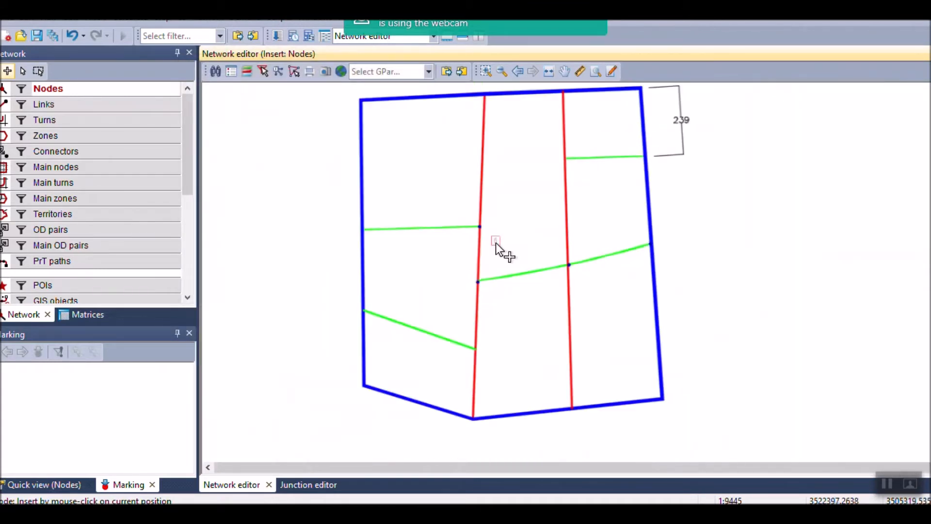
{"action": "left_click", "coordinate": [475, 350]}
{"action": "left_click", "coordinate": [347, 401]}
{"action": "left_click", "coordinate": [364, 313]}
{"action": "left_click", "coordinate": [346, 401]}
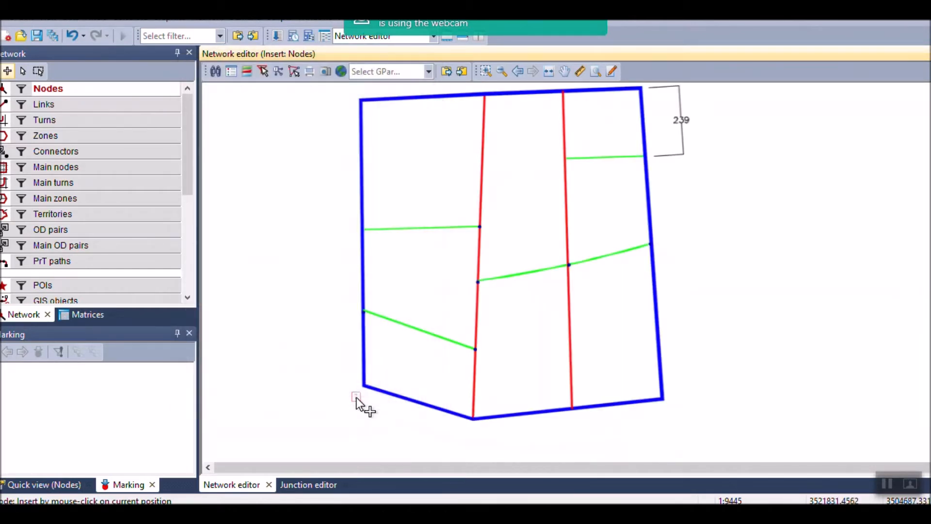
{"action": "left_click", "coordinate": [363, 232]}
{"action": "left_click", "coordinate": [344, 401]}
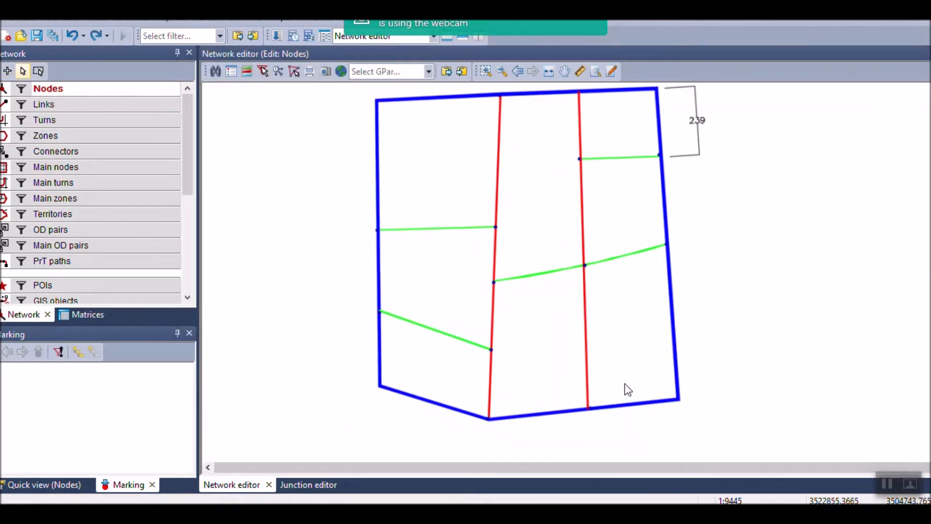
{"action": "left_click", "coordinate": [772, 284]}
{"action": "scroll", "coordinate": [651, 389], "scroll_direction": "down", "scroll_amount": 1}
{"action": "scroll", "coordinate": [639, 188], "scroll_direction": "up", "scroll_amount": 1}
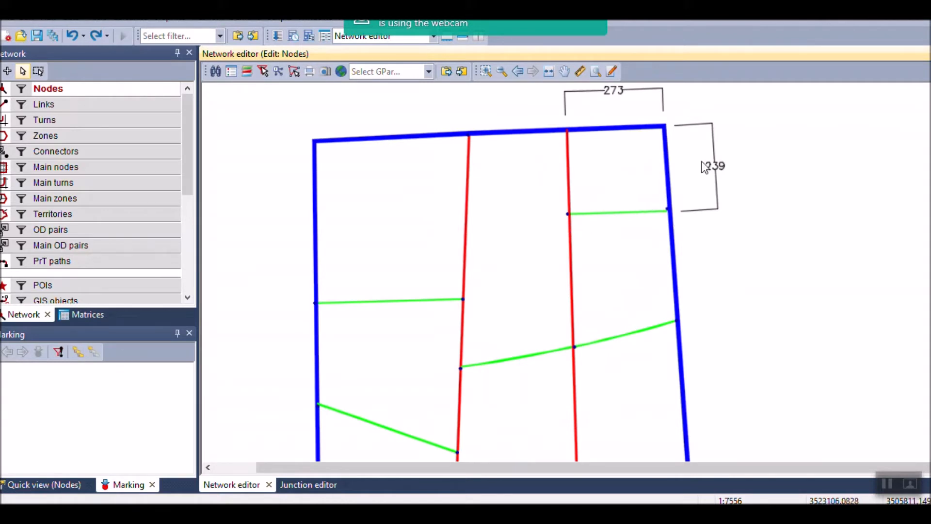
{"action": "scroll", "coordinate": [703, 162], "scroll_direction": "down", "scroll_amount": 1}
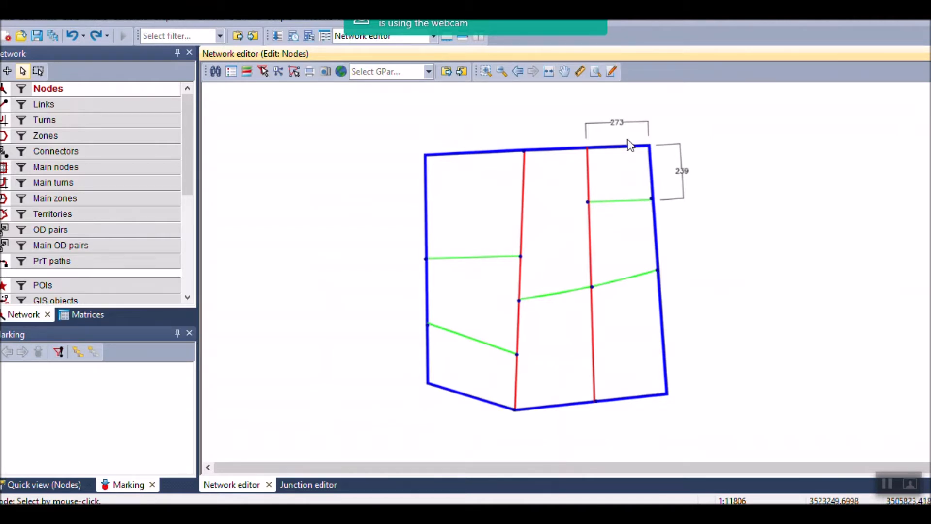
{"action": "left_click_drag", "start_coordinate": [869, 294], "coordinate": [839, 301]}
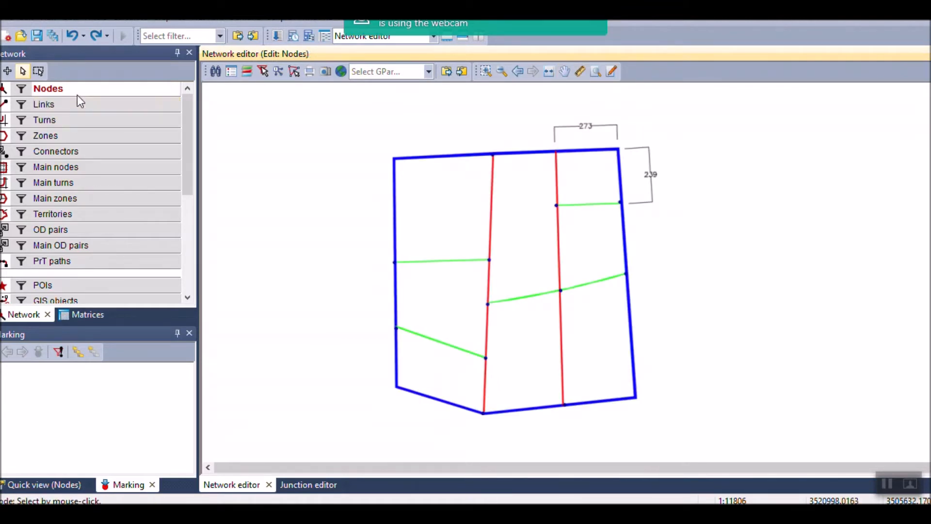
{"action": "right_click", "coordinate": [124, 91]}
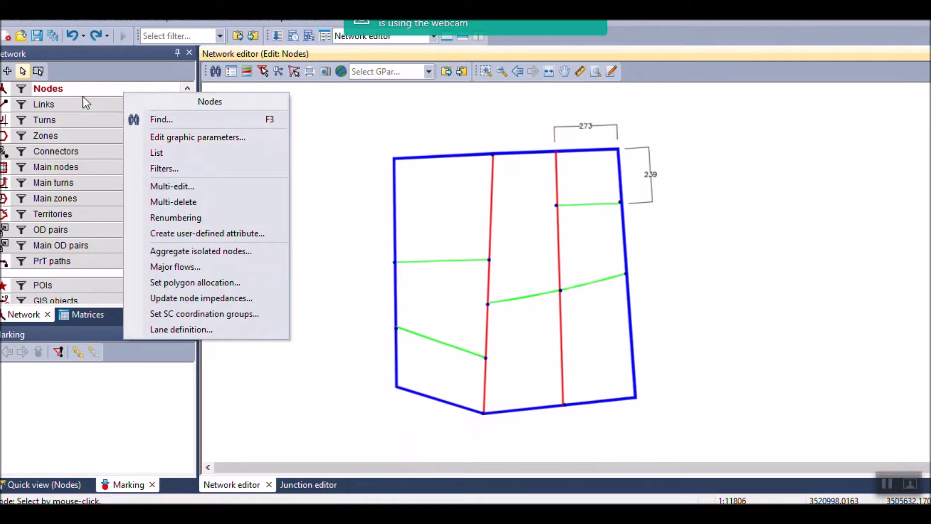
{"action": "left_click", "coordinate": [165, 141]}
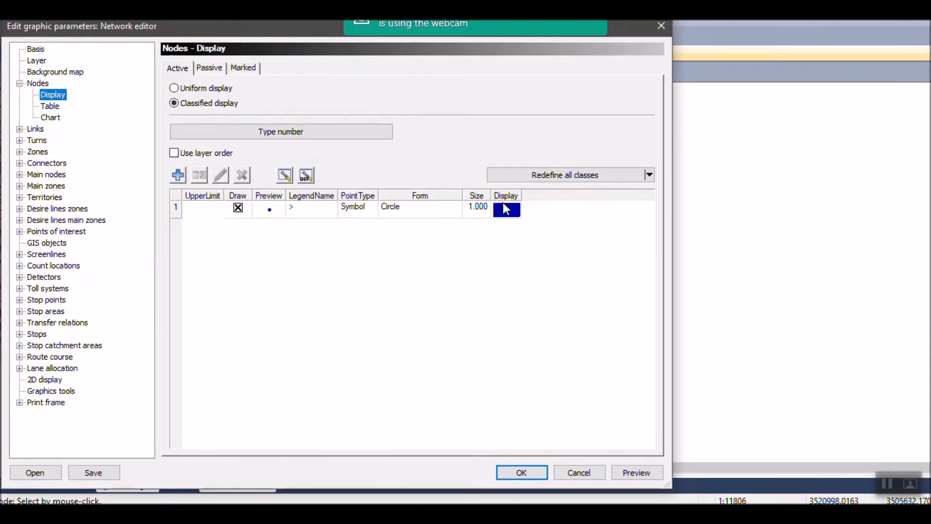
{"action": "left_click", "coordinate": [505, 208]}
{"action": "left_click", "coordinate": [354, 211]}
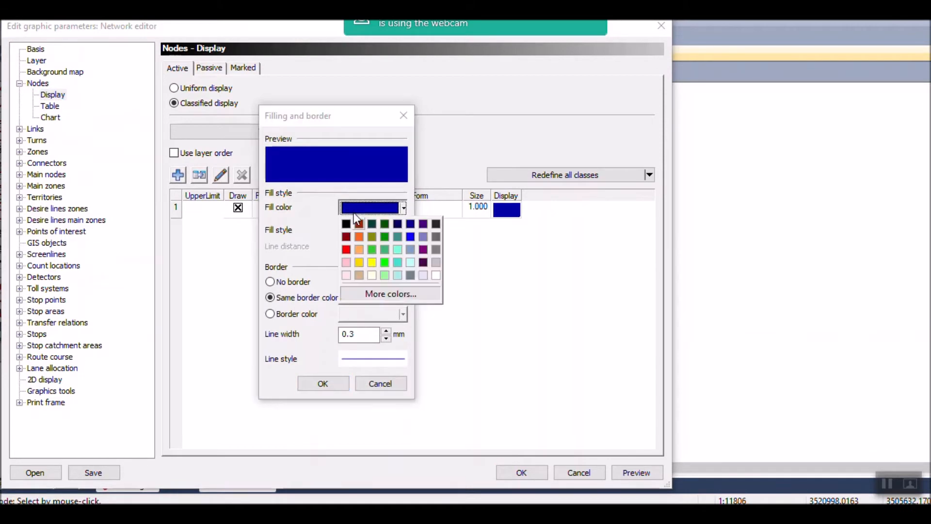
{"action": "left_click", "coordinate": [347, 248]}
{"action": "left_click", "coordinate": [331, 382]}
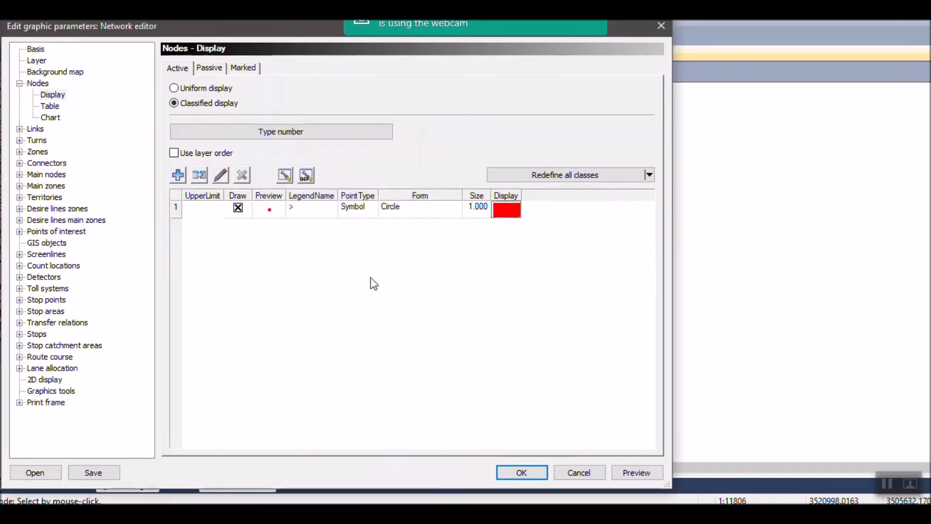
{"action": "left_click", "coordinate": [421, 207]}
{"action": "left_click", "coordinate": [454, 208]}
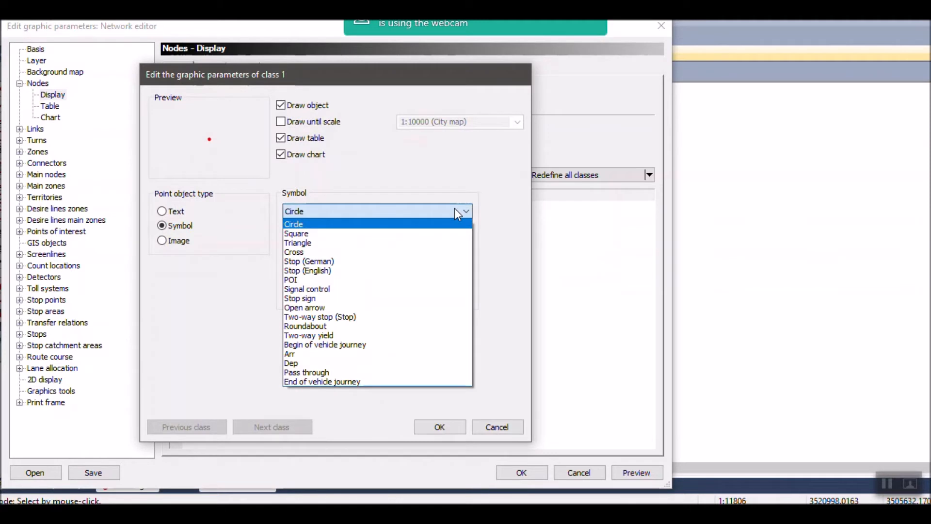
{"action": "left_click", "coordinate": [305, 233]}
{"action": "left_click", "coordinate": [440, 427]}
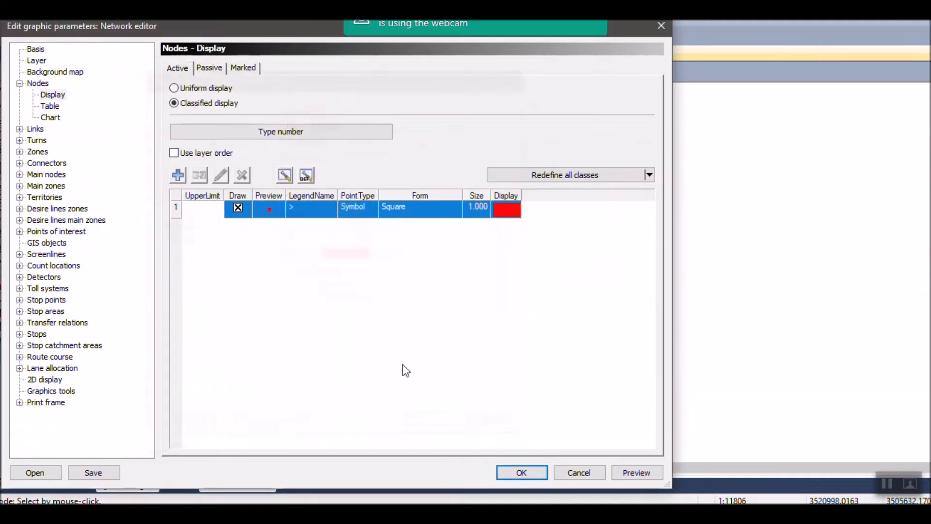
{"action": "left_click", "coordinate": [479, 206]}
{"action": "type", "text": "2"}
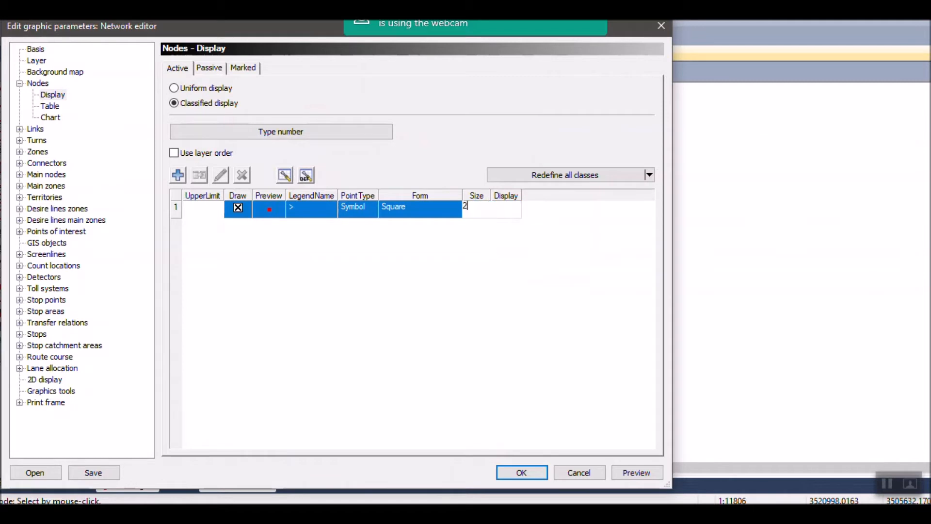
{"action": "left_click", "coordinate": [372, 270]}
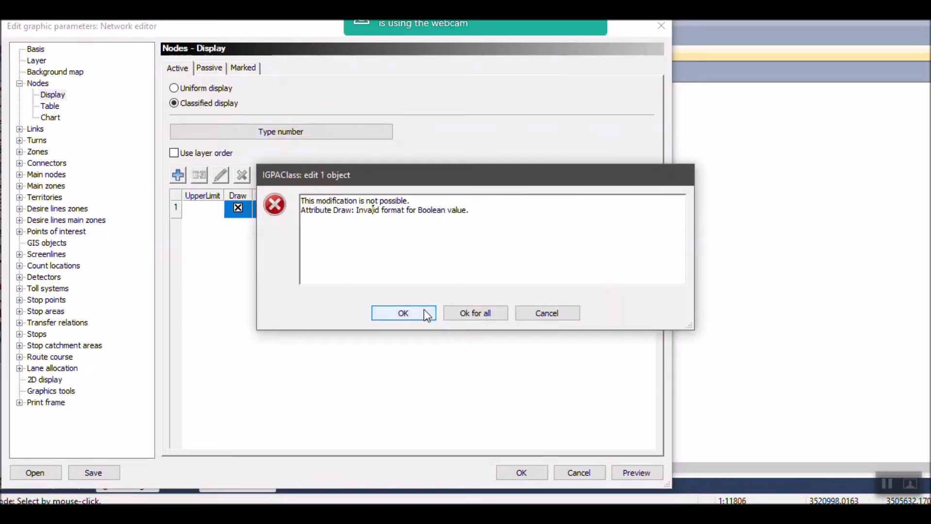
{"action": "left_click", "coordinate": [425, 313]}
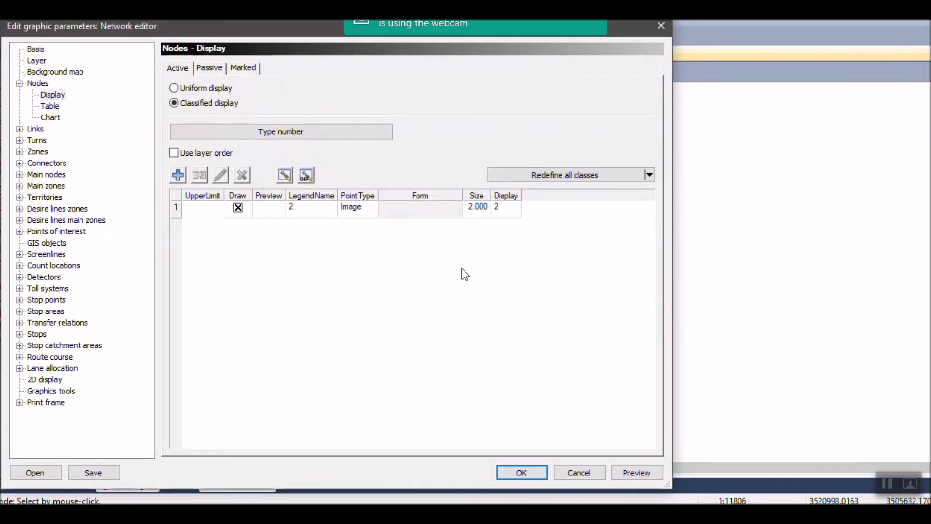
{"action": "left_click", "coordinate": [502, 209]}
{"action": "left_click", "coordinate": [566, 474]}
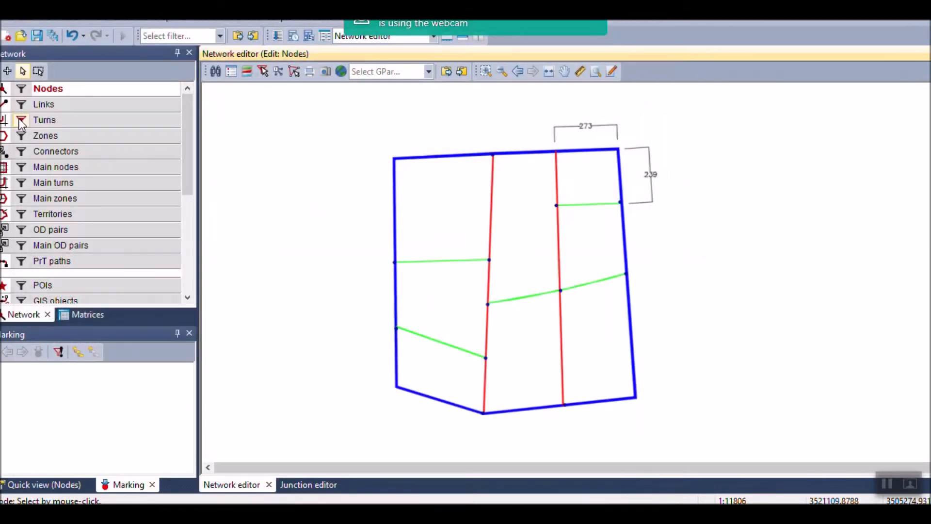
Set the fill color of the active nodes' display class to red in the graphic parameters
{"action": "right_click", "coordinate": [63, 87]}
{"action": "left_click", "coordinate": [121, 128]}
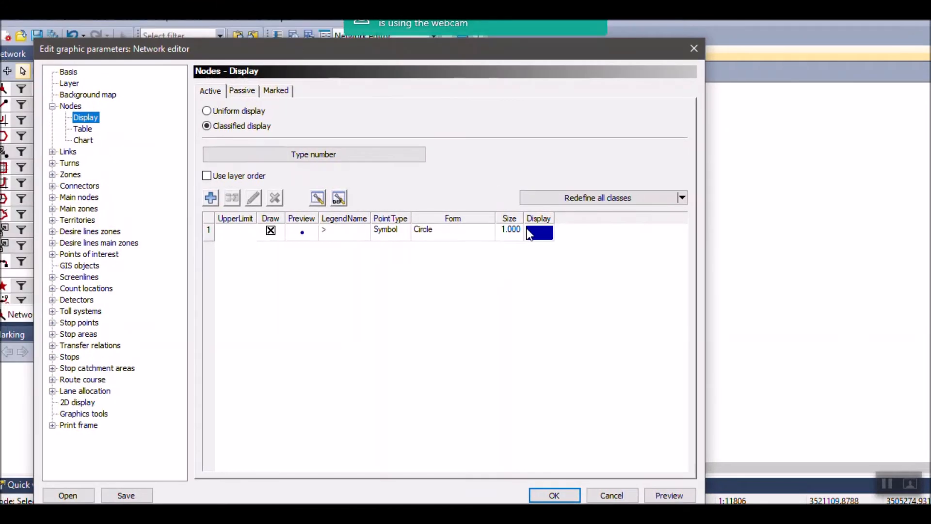
{"action": "double_click", "coordinate": [534, 232]}
{"action": "left_click", "coordinate": [390, 230]}
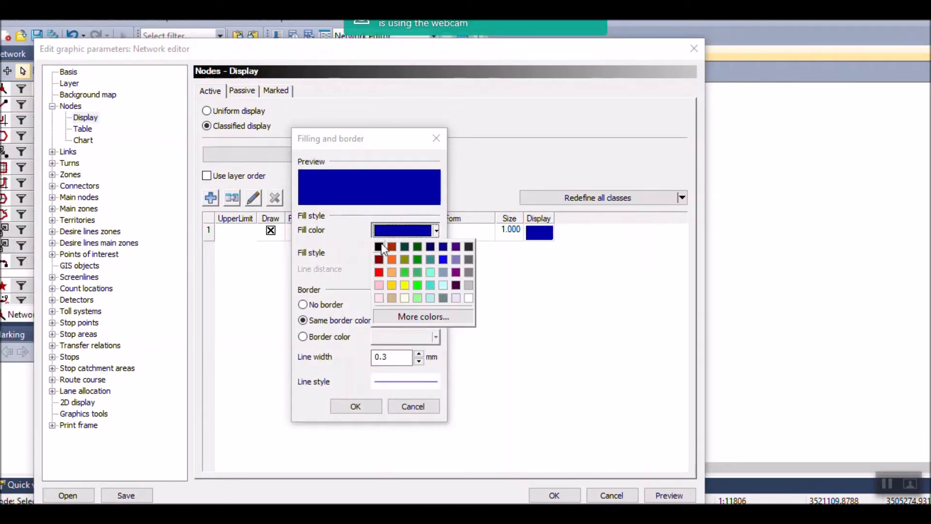
{"action": "left_click", "coordinate": [379, 271]}
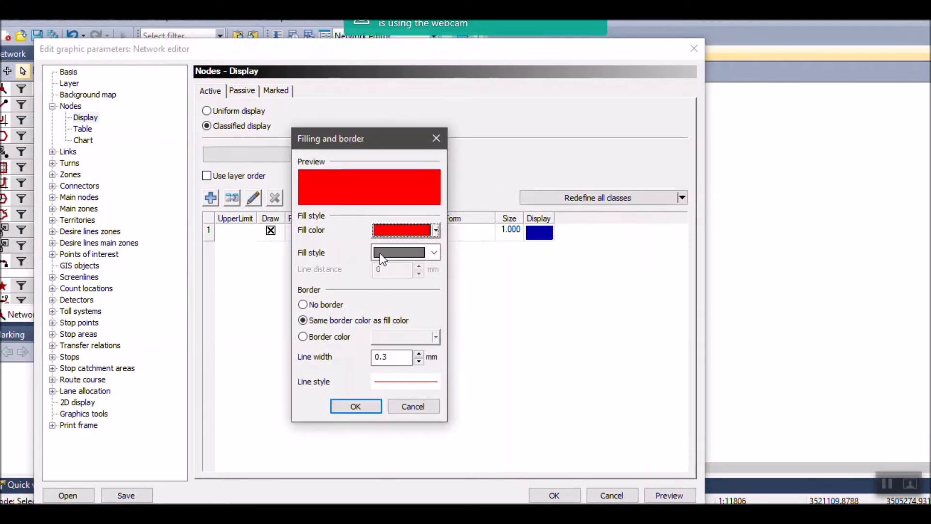
{"action": "left_click", "coordinate": [356, 408]}
Set the node symbol size to 2 and its form to Triangle, and apply the graphic parameters
{"action": "left_click", "coordinate": [509, 232]}
{"action": "left_click", "coordinate": [509, 232]}
{"action": "type", "text": "2"}
{"action": "key", "text": "Return"}
{"action": "left_click", "coordinate": [468, 234]}
{"action": "left_click", "coordinate": [487, 231]}
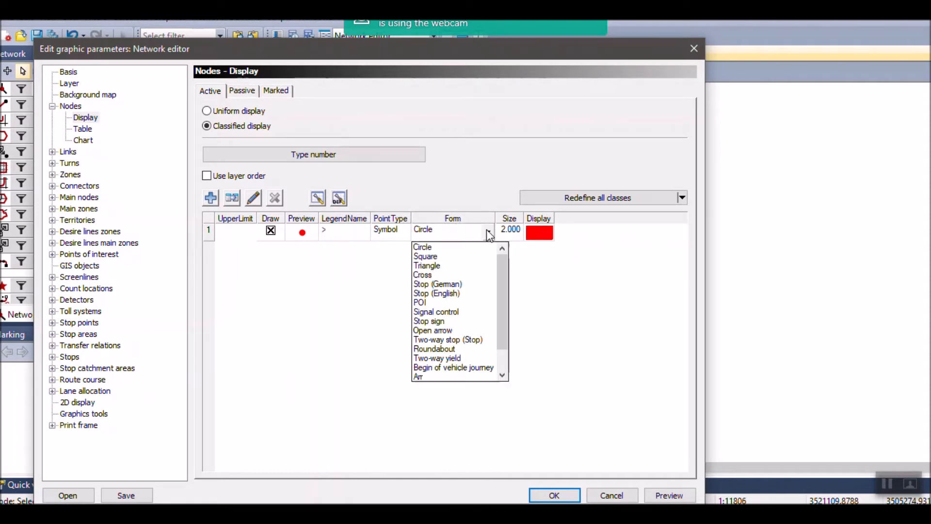
{"action": "left_click", "coordinate": [429, 267]}
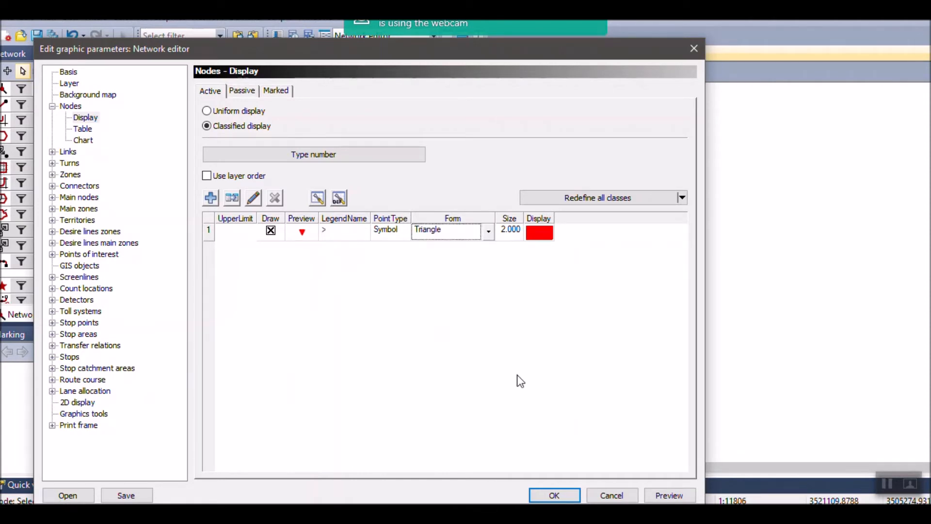
{"action": "left_click", "coordinate": [554, 495]}
Examine the node placement at the road junctions and review the nodes' display settings in the graphic parameters
{"action": "scroll", "coordinate": [553, 301], "scroll_direction": "up", "scroll_amount": 3}
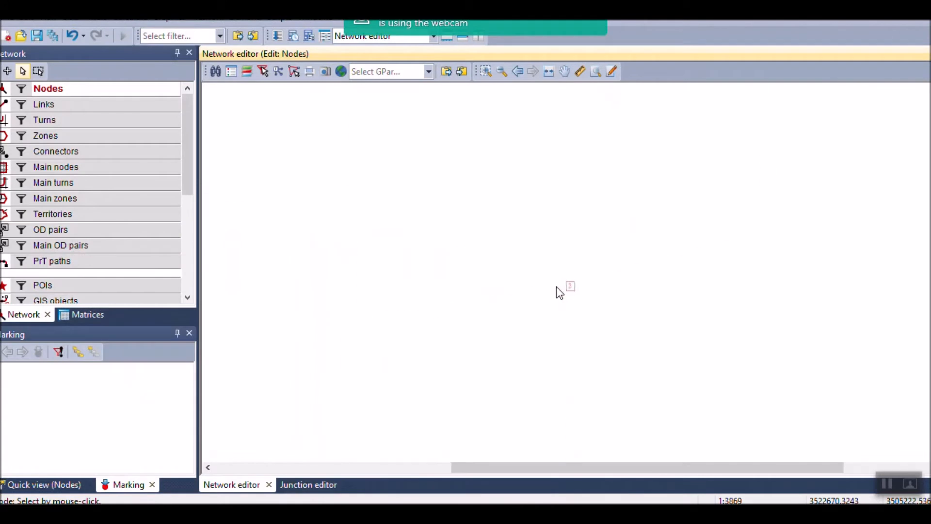
{"action": "scroll", "coordinate": [485, 317], "scroll_direction": "down", "scroll_amount": 2}
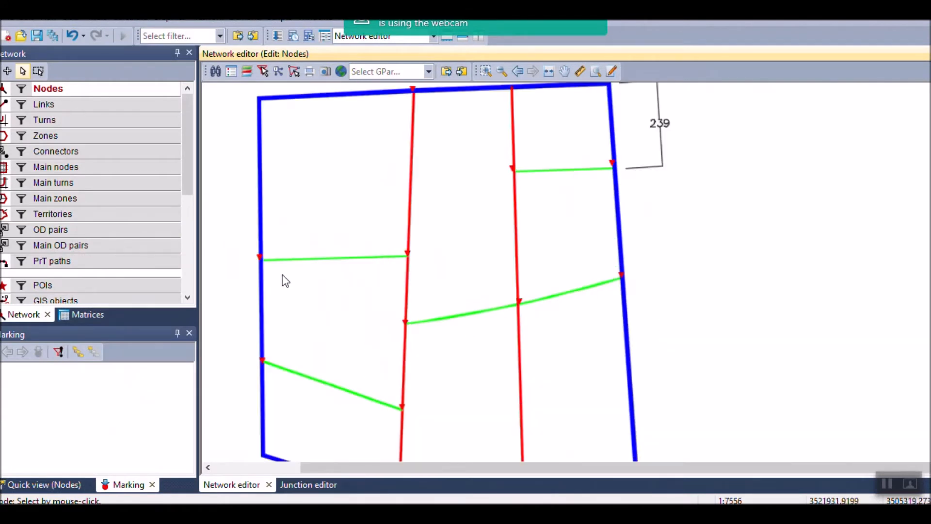
{"action": "scroll", "coordinate": [248, 261], "scroll_direction": "up", "scroll_amount": 2}
{"action": "scroll", "coordinate": [247, 256], "scroll_direction": "up", "scroll_amount": 2}
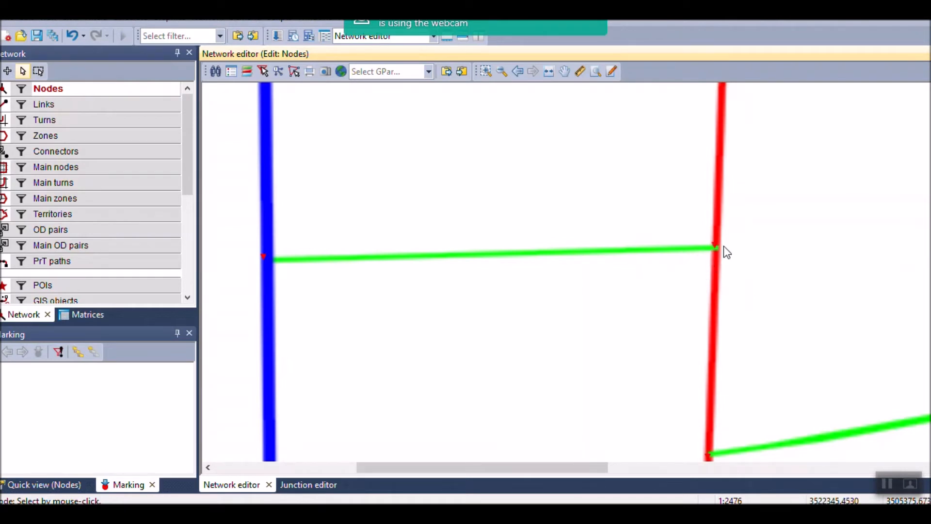
{"action": "scroll", "coordinate": [511, 291], "scroll_direction": "down", "scroll_amount": 6}
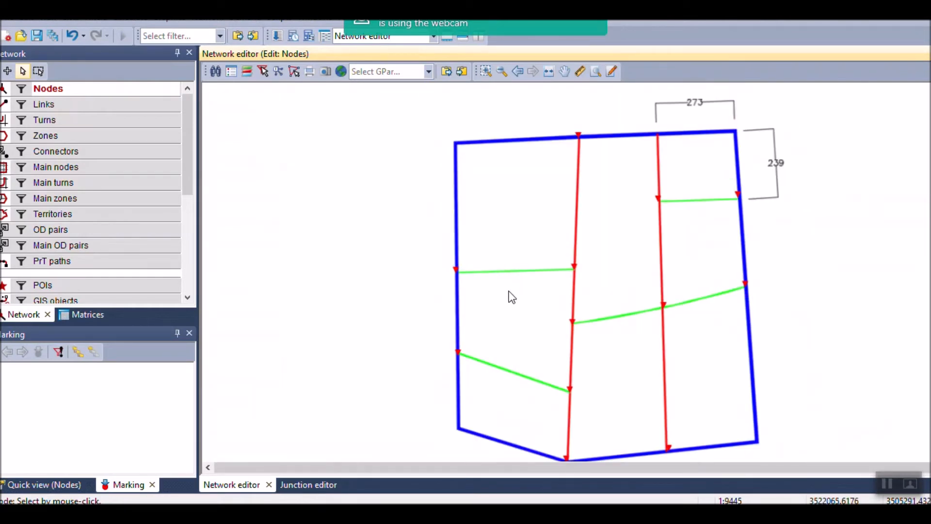
{"action": "scroll", "coordinate": [512, 297], "scroll_direction": "down", "scroll_amount": 1}
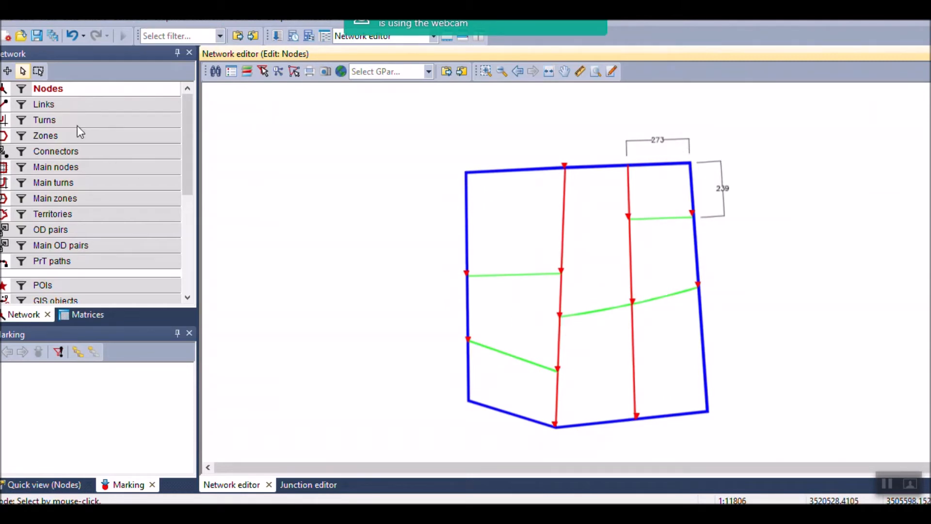
{"action": "right_click", "coordinate": [70, 92]}
{"action": "left_click", "coordinate": [121, 137]}
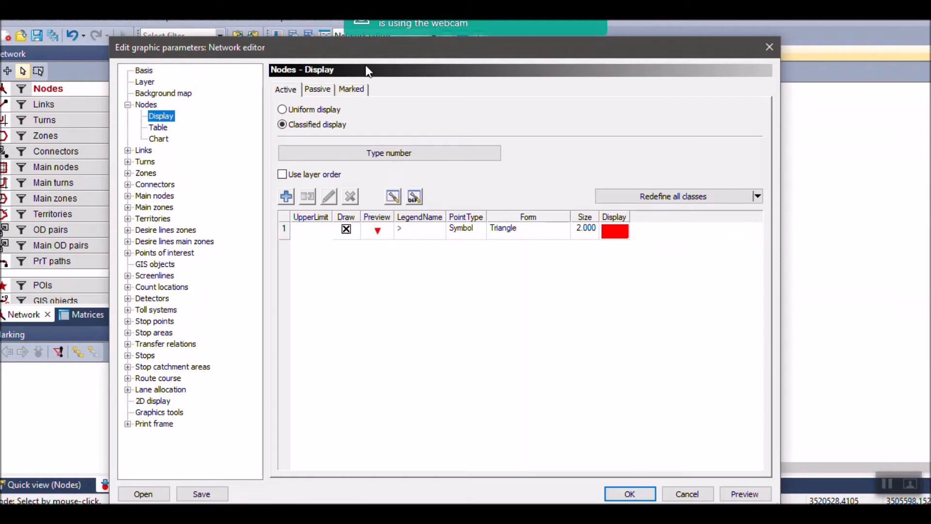
{"action": "key", "text": "Escape"}
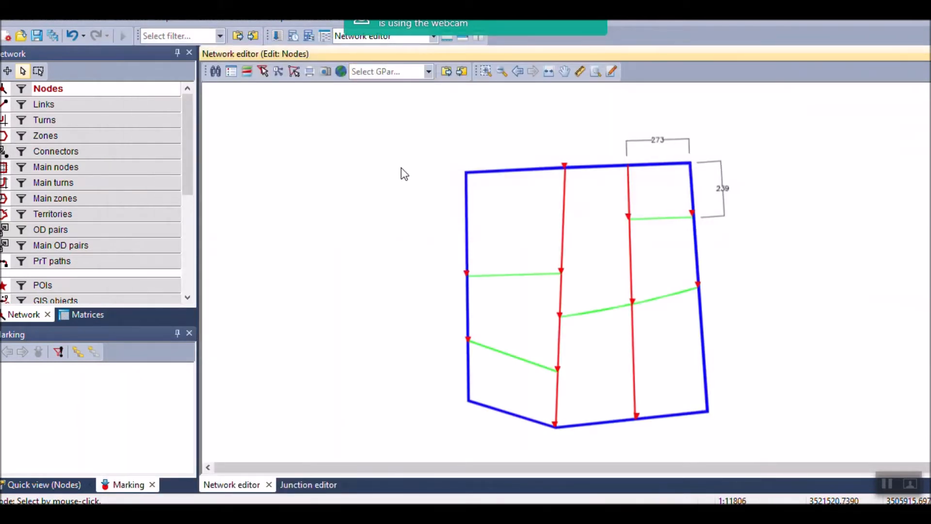
Insert a node where the eastern red road meets the northern blue road, and return to edit mode
{"action": "scroll", "coordinate": [784, 310], "scroll_direction": "up", "scroll_amount": 1}
{"action": "left_click_drag", "start_coordinate": [807, 288], "coordinate": [779, 282]}
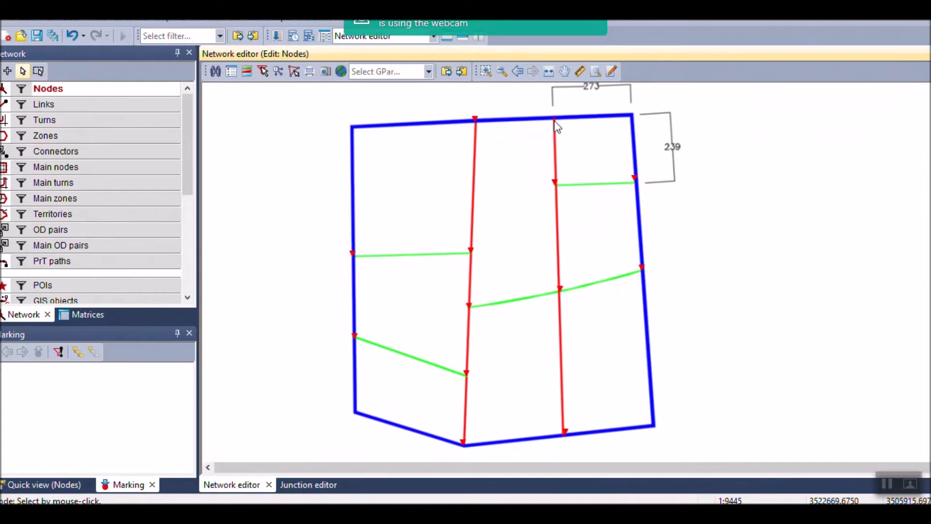
{"action": "scroll", "coordinate": [557, 125], "scroll_direction": "up", "scroll_amount": 5}
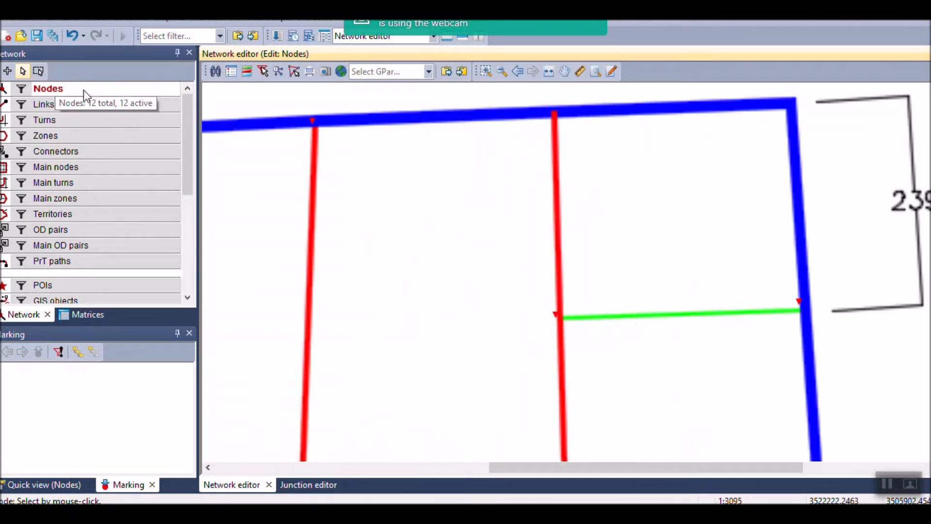
{"action": "left_click", "coordinate": [8, 72]}
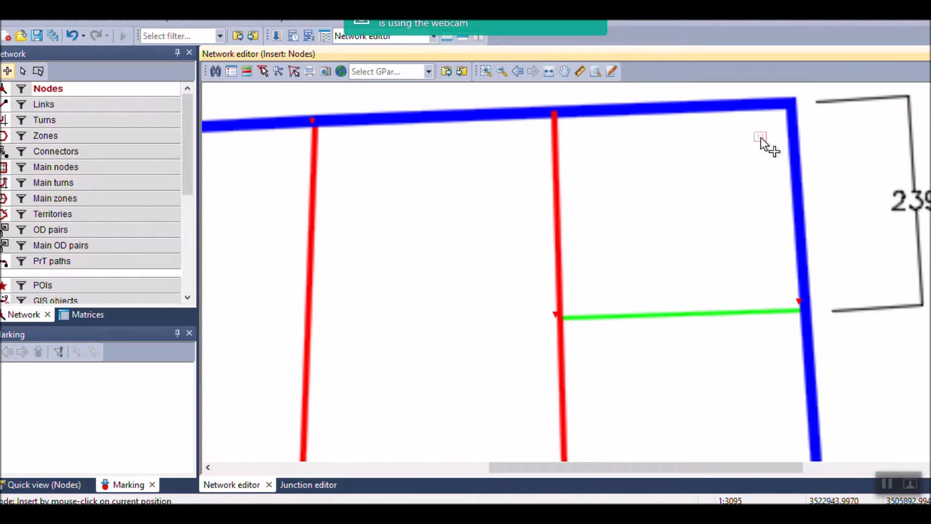
{"action": "left_click", "coordinate": [555, 114]}
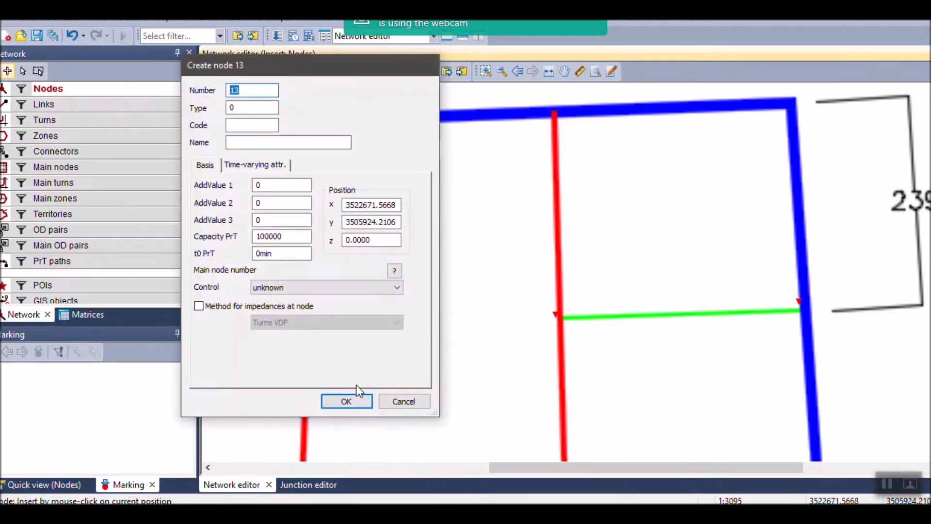
{"action": "left_click", "coordinate": [348, 402]}
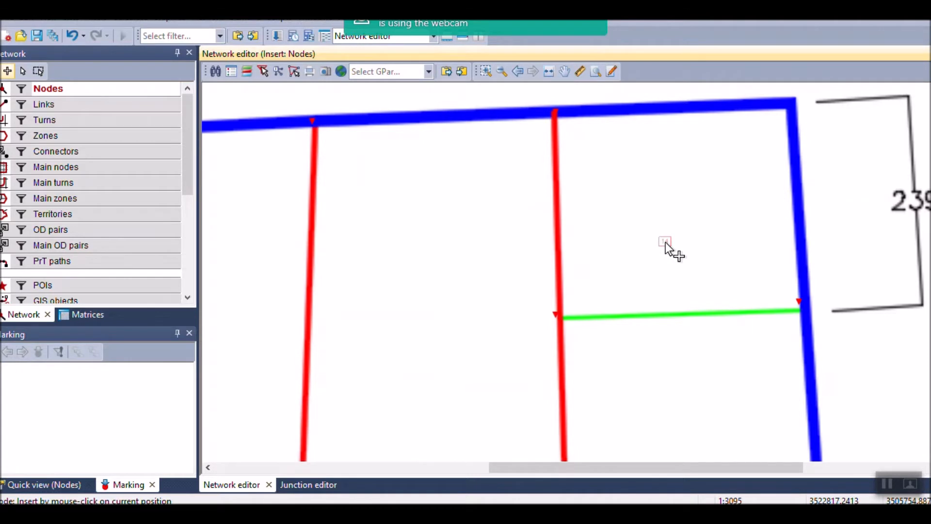
{"action": "scroll", "coordinate": [665, 243], "scroll_direction": "down", "scroll_amount": 2}
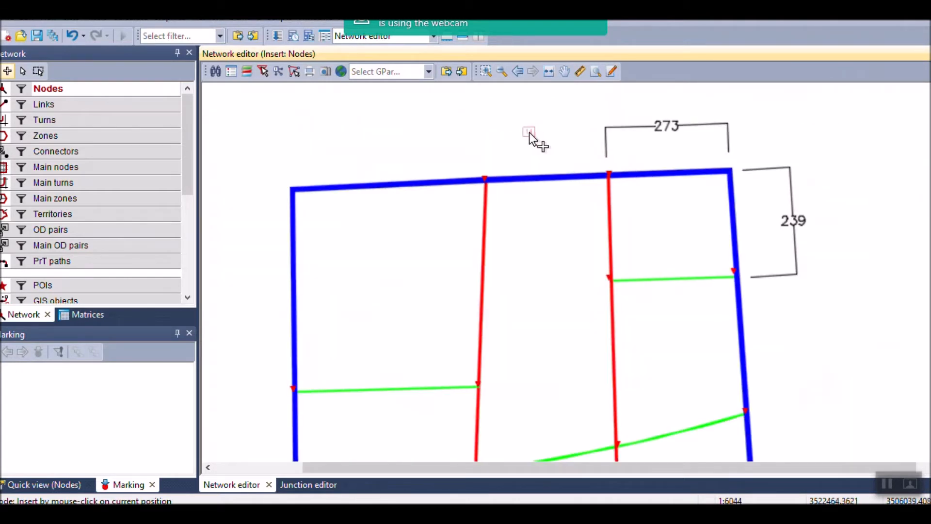
{"action": "left_click", "coordinate": [23, 71]}
{"action": "scroll", "coordinate": [562, 118], "scroll_direction": "down", "scroll_amount": 2}
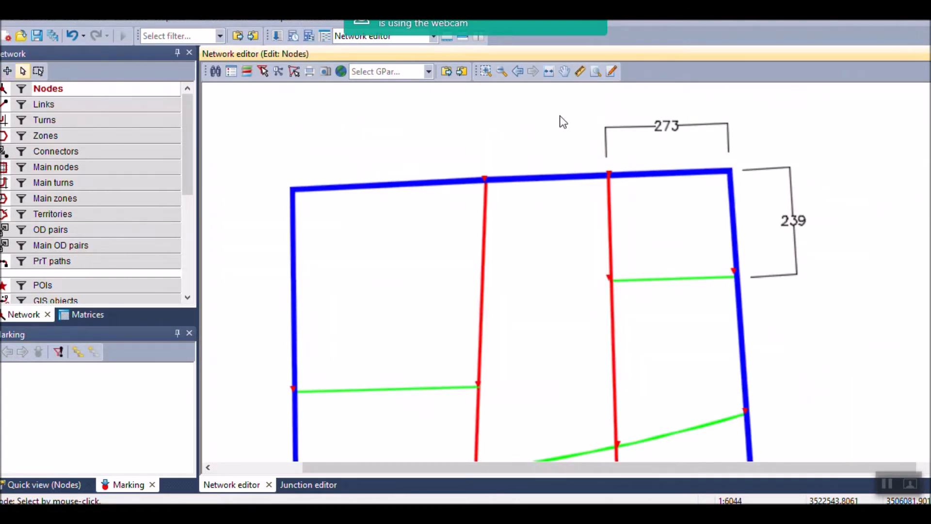
Open the list of nodes to review their numbers and coordinates, and return to the network editor
{"action": "left_click", "coordinate": [564, 71]}
{"action": "left_click_drag", "start_coordinate": [318, 210], "coordinate": [305, 176]}
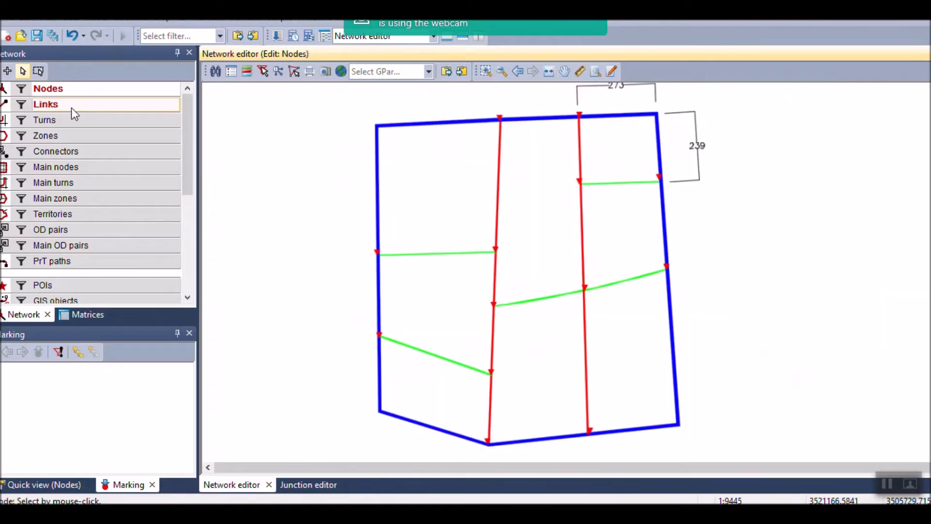
{"action": "right_click", "coordinate": [82, 88]}
{"action": "left_click", "coordinate": [112, 147]}
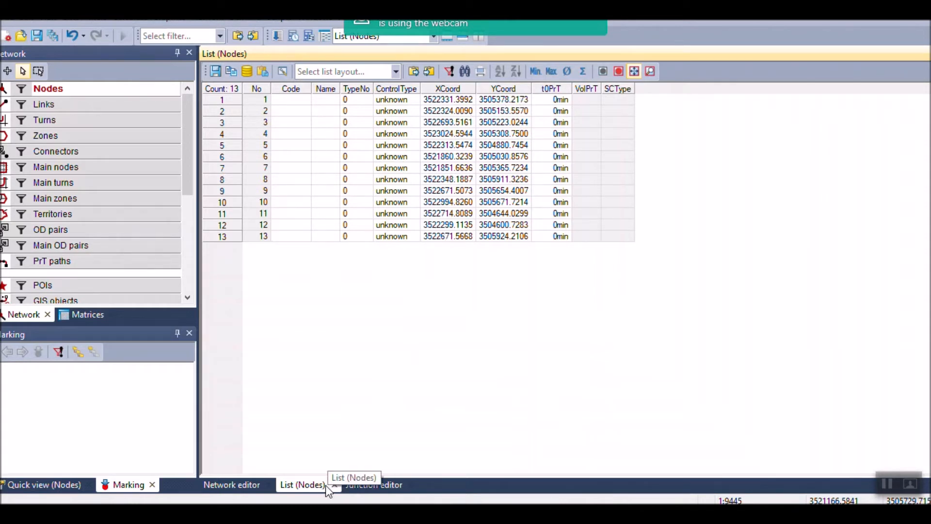
{"action": "left_click", "coordinate": [234, 485]}
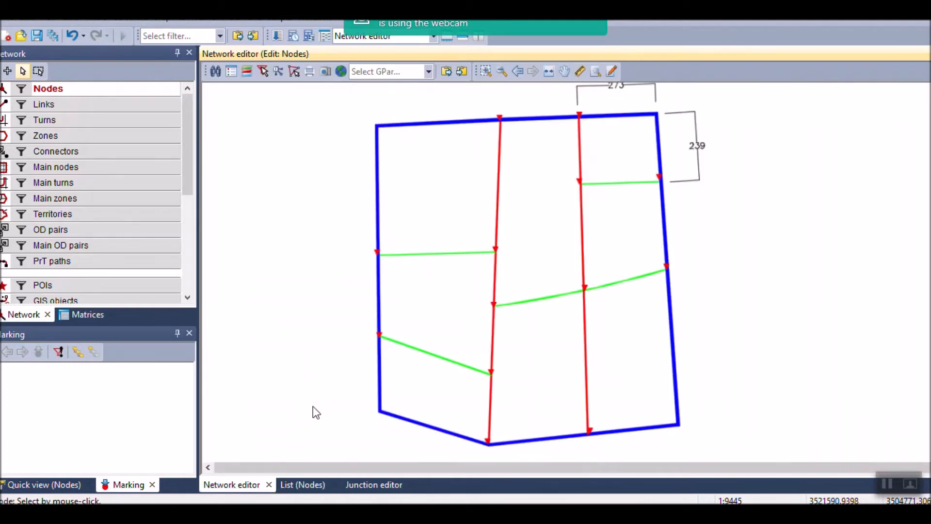
Close the node list and the Junction editor
{"action": "left_click", "coordinate": [334, 482]}
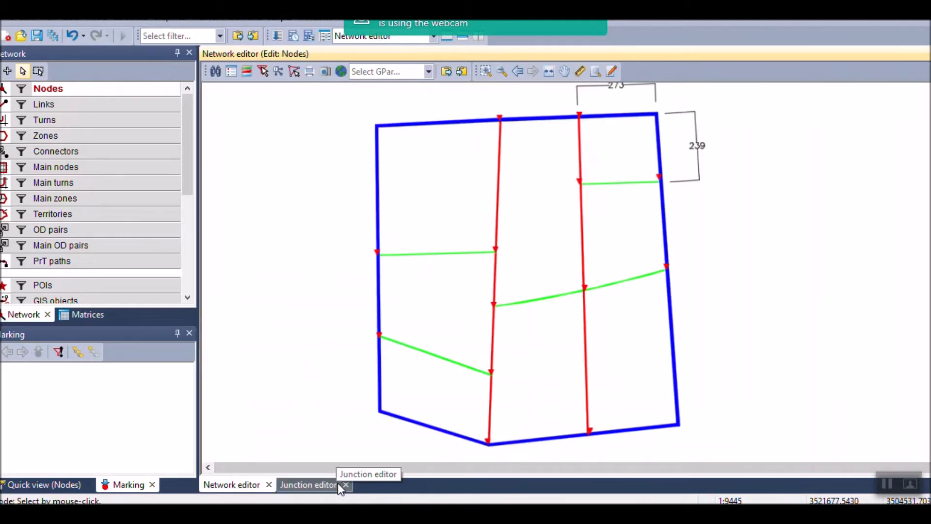
{"action": "left_click", "coordinate": [296, 490]}
{"action": "left_click", "coordinate": [346, 484]}
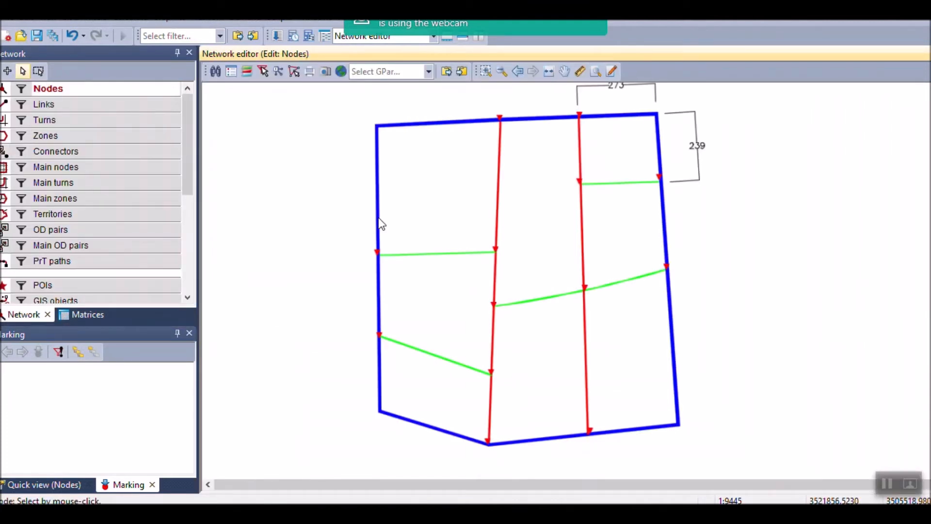
{"action": "scroll", "coordinate": [507, 130], "scroll_direction": "up", "scroll_amount": 1}
{"action": "scroll", "coordinate": [508, 130], "scroll_direction": "up", "scroll_amount": 1}
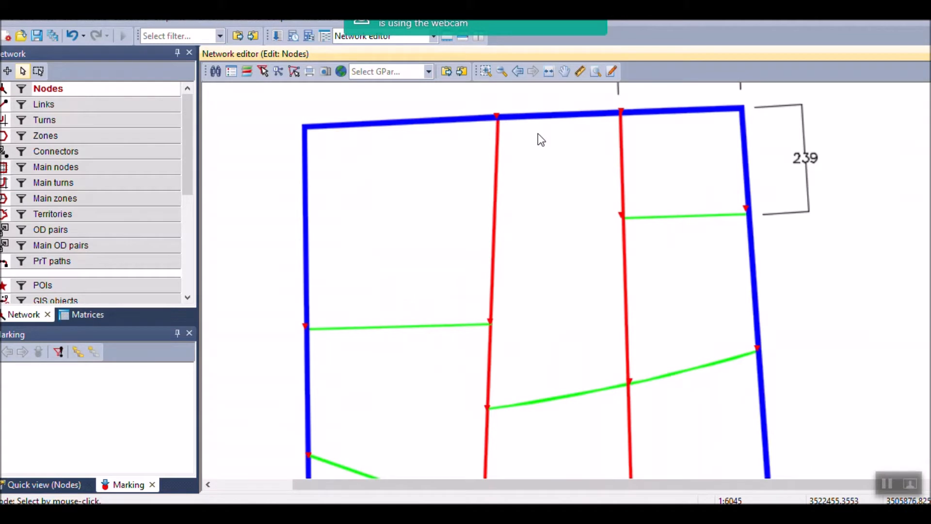
{"action": "scroll", "coordinate": [516, 137], "scroll_direction": "down", "scroll_amount": 1}
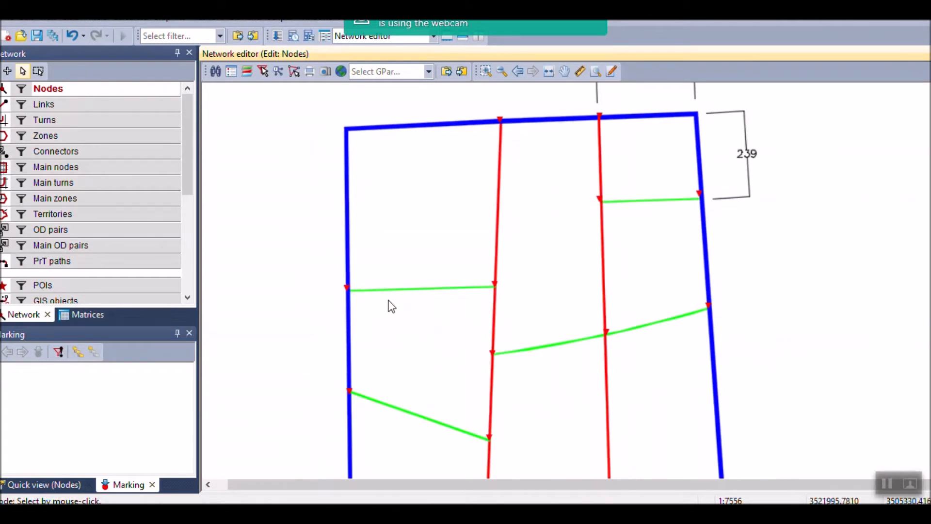
{"action": "scroll", "coordinate": [522, 185], "scroll_direction": "down", "scroll_amount": 2}
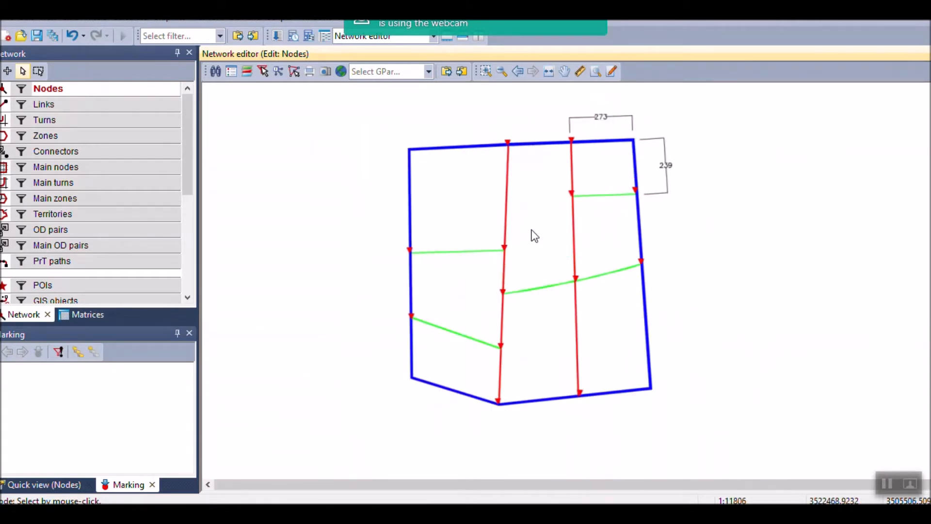
{"action": "scroll", "coordinate": [577, 393], "scroll_direction": "up", "scroll_amount": 2}
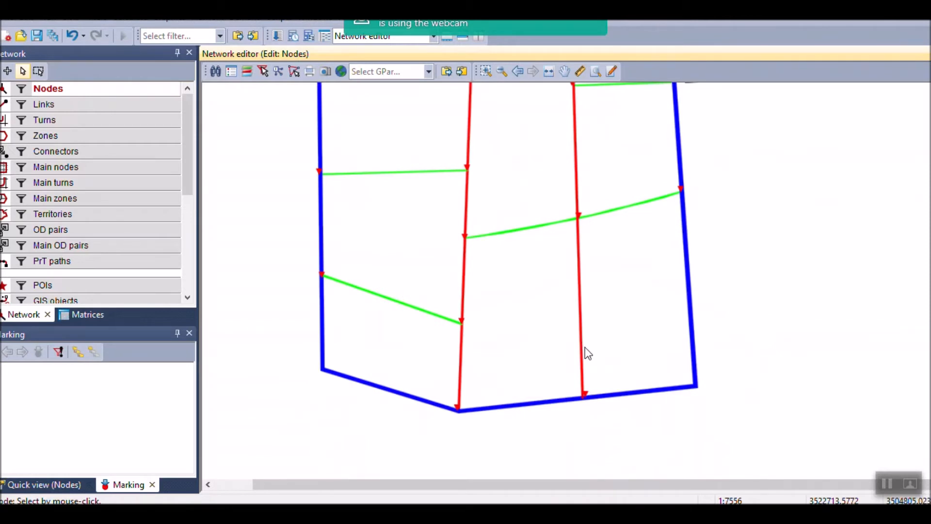
{"action": "scroll", "coordinate": [520, 388], "scroll_direction": "down", "scroll_amount": 2}
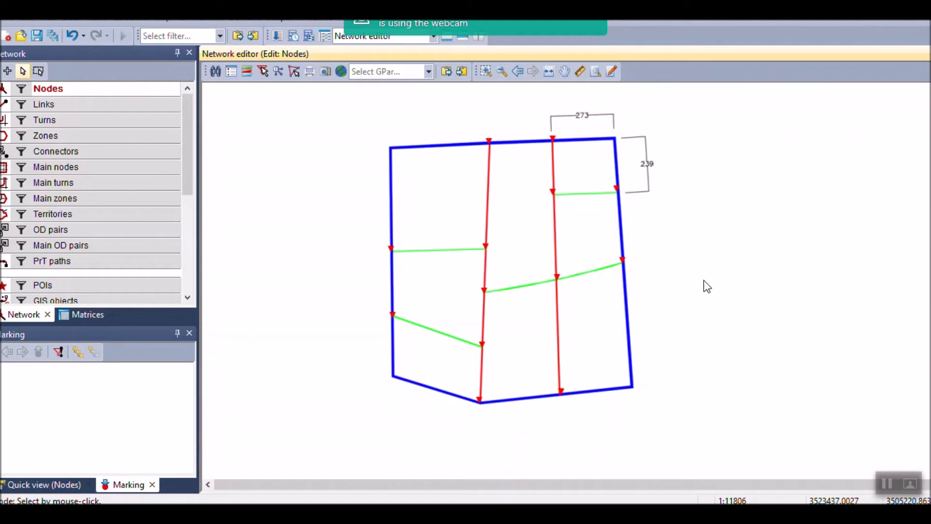
Open the list of link types for the links and look through its default types
{"action": "left_click", "coordinate": [82, 103]}
{"action": "right_click", "coordinate": [82, 103]}
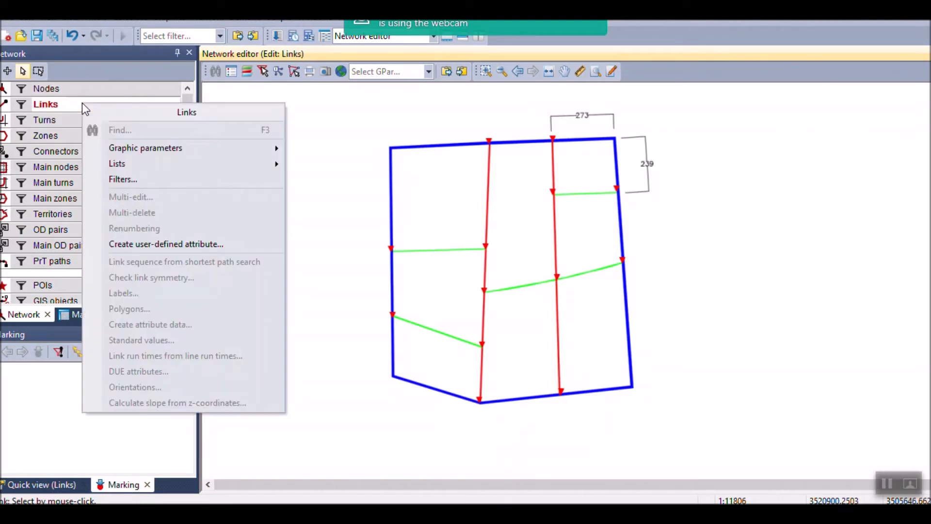
{"action": "mouse_move", "coordinate": [120, 165]}
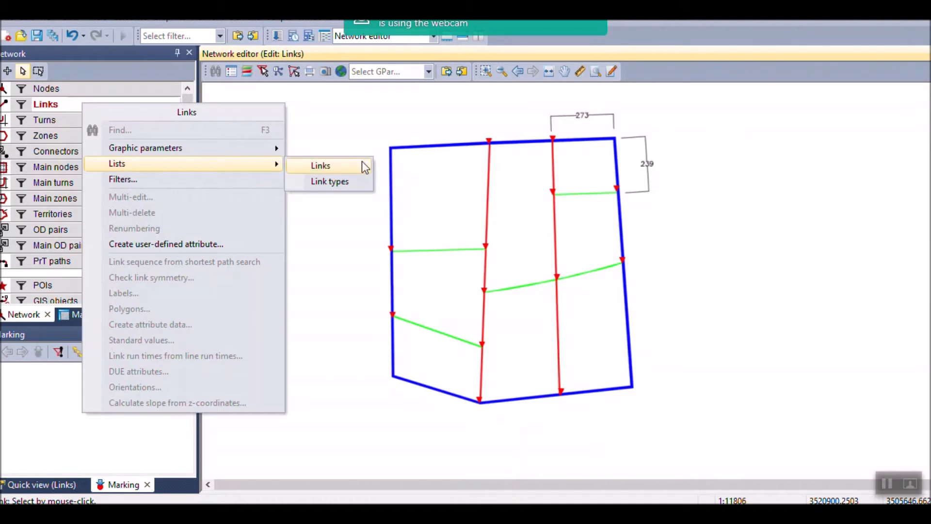
{"action": "left_click", "coordinate": [340, 182]}
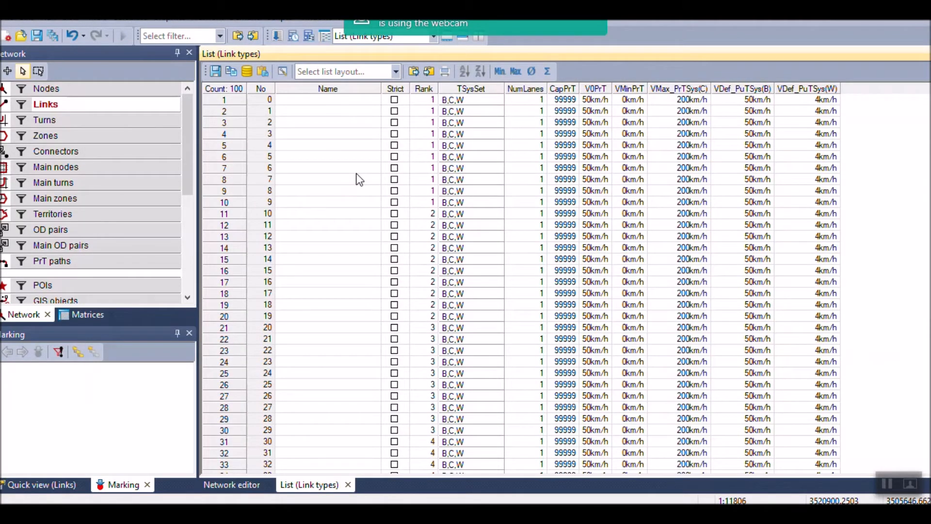
{"action": "scroll", "coordinate": [460, 272], "scroll_direction": "down", "scroll_amount": 9}
{"action": "scroll", "coordinate": [459, 274], "scroll_direction": "up", "scroll_amount": 9}
{"action": "scroll", "coordinate": [459, 275], "scroll_direction": "down", "scroll_amount": 11}
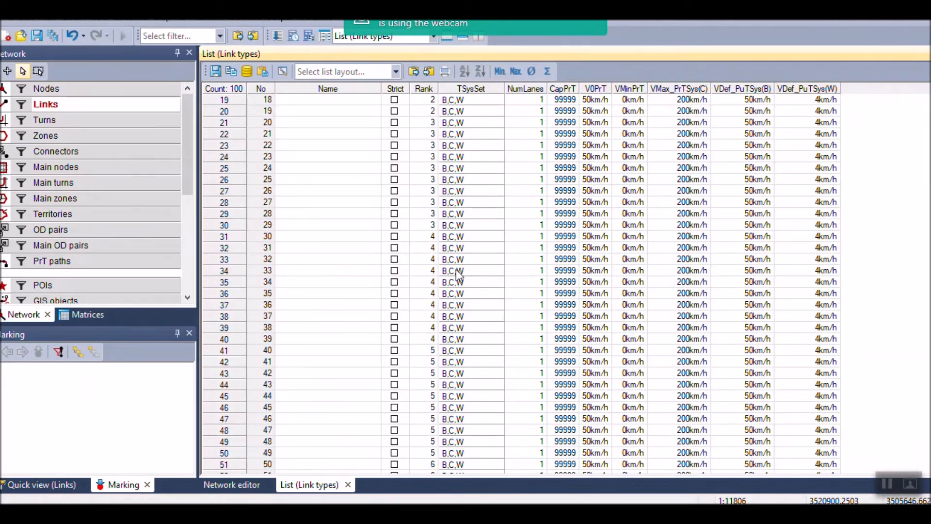
{"action": "scroll", "coordinate": [459, 279], "scroll_direction": "up", "scroll_amount": 11}
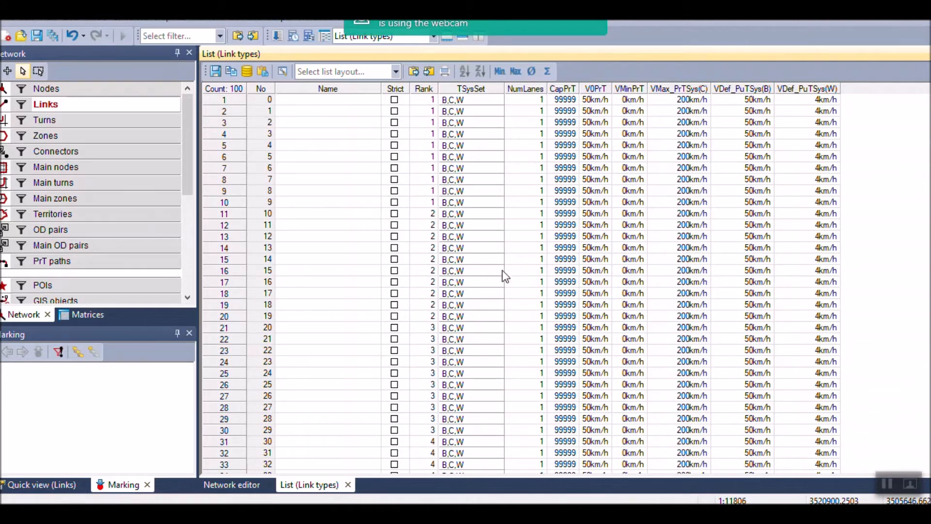
Name link type 0 MAJOR ARTERIAL and set its number of lanes to 5
{"action": "left_click", "coordinate": [316, 99]}
{"action": "left_click", "coordinate": [316, 98]}
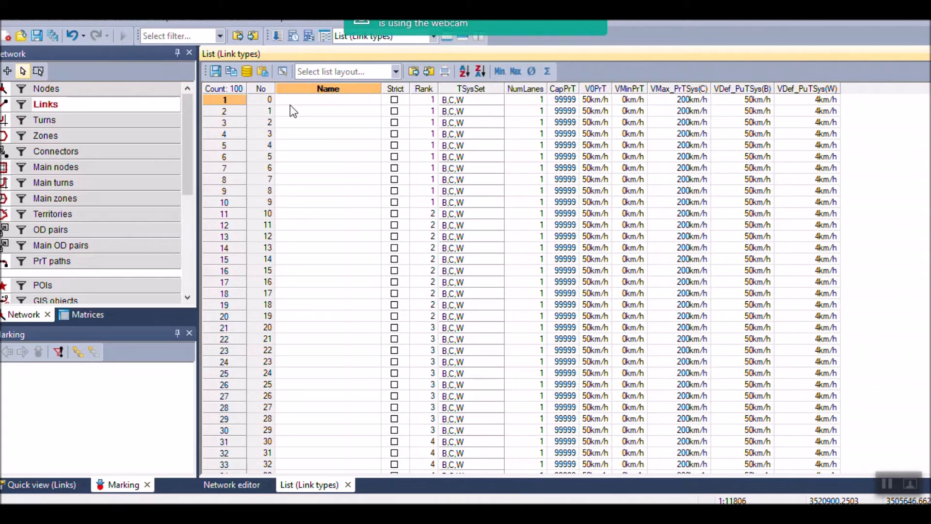
{"action": "type", "text": "MAJOR ARTERIAL"}
{"action": "left_click", "coordinate": [540, 102]}
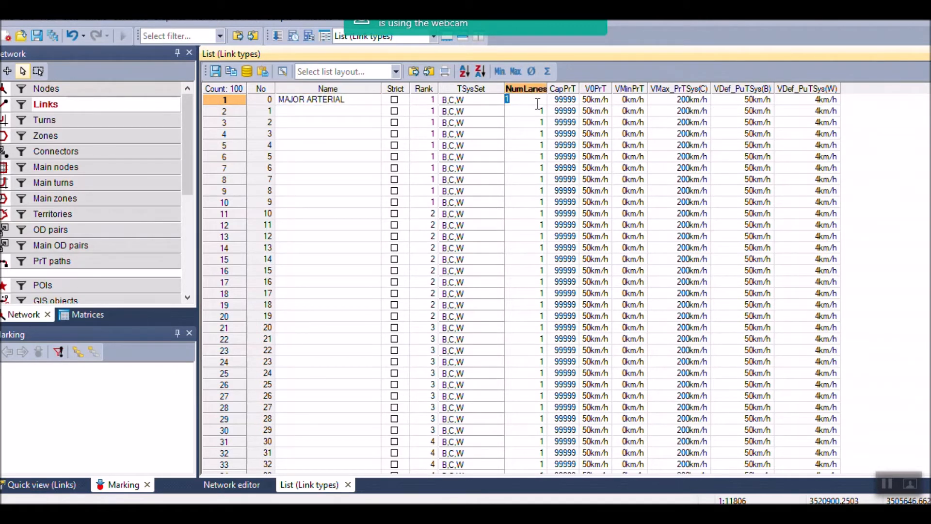
{"action": "type", "text": "5"}
Review the transport systems assigned to the MAJOR ARTERIAL link type
{"action": "left_click", "coordinate": [496, 101]}
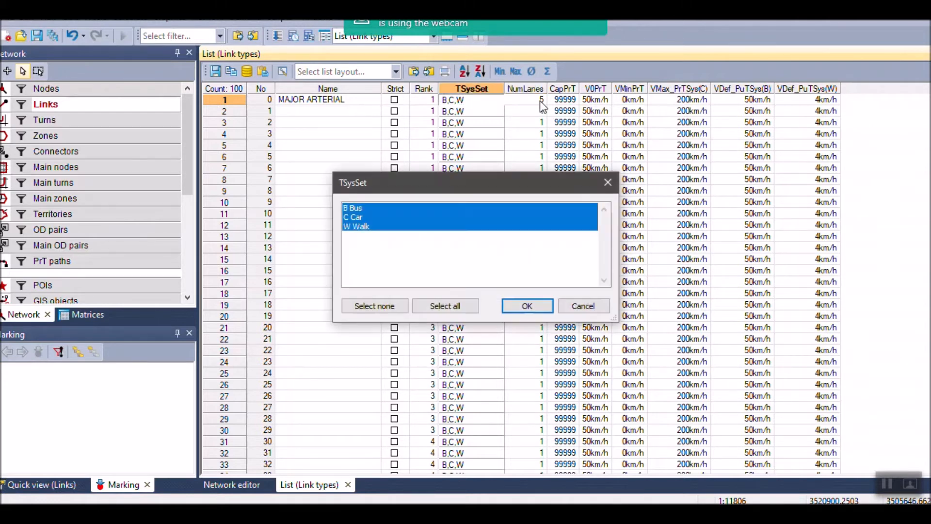
{"action": "key", "text": "Return"}
{"action": "left_click", "coordinate": [462, 100]}
{"action": "key", "text": "Return"}
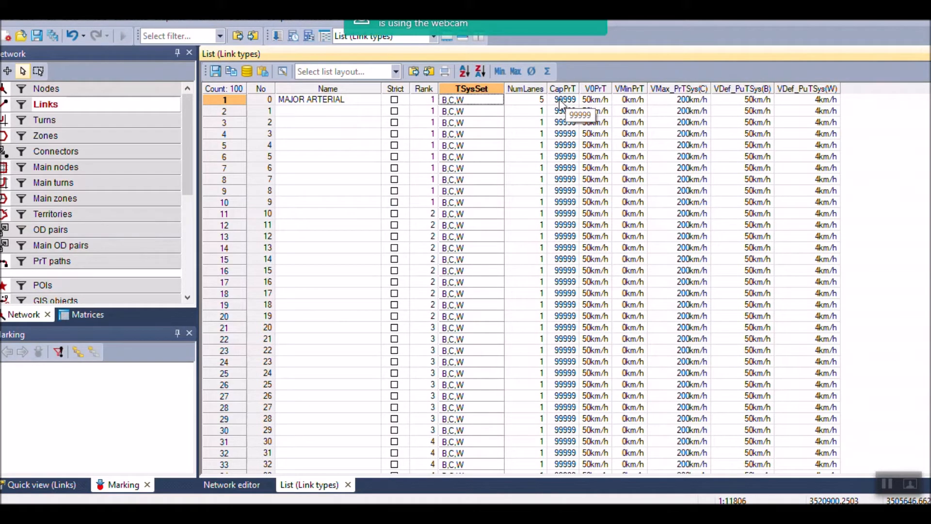
Set the private transport capacity of the MAJOR ARTERIAL link type to 5000
{"action": "left_click", "coordinate": [562, 103]}
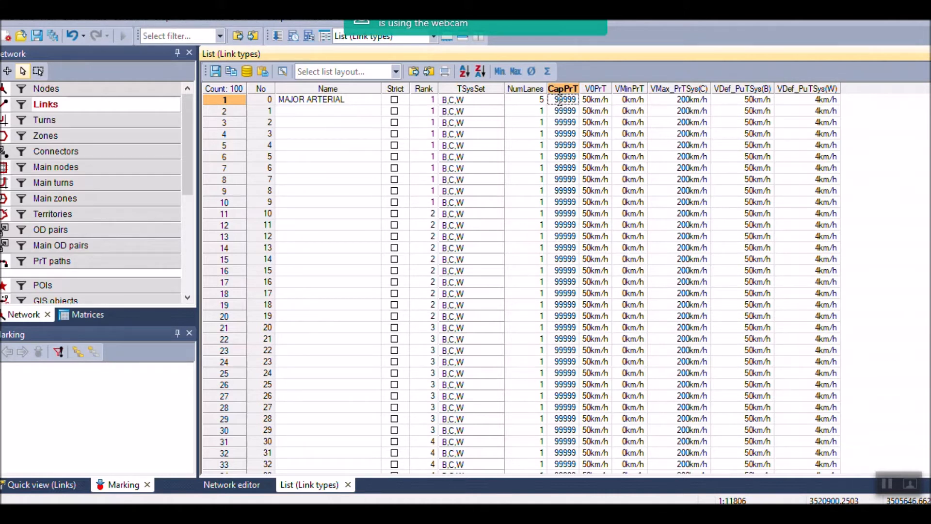
{"action": "left_click", "coordinate": [562, 100]}
{"action": "type", "text": "5000"}
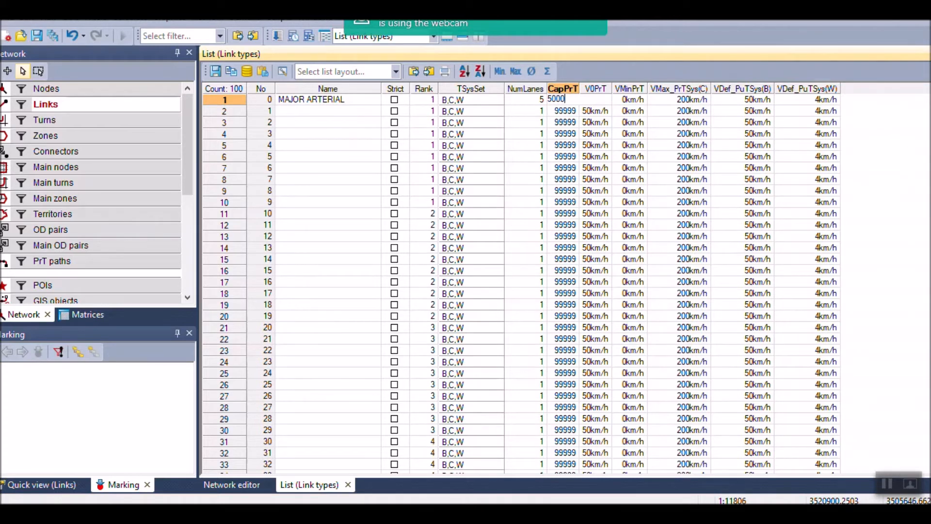
Set the free-flow private transport speed (V0PrT) of the MAJOR ARTERIAL link type to 80 km/h
{"action": "key", "text": "Return"}
{"action": "left_click", "coordinate": [596, 100]}
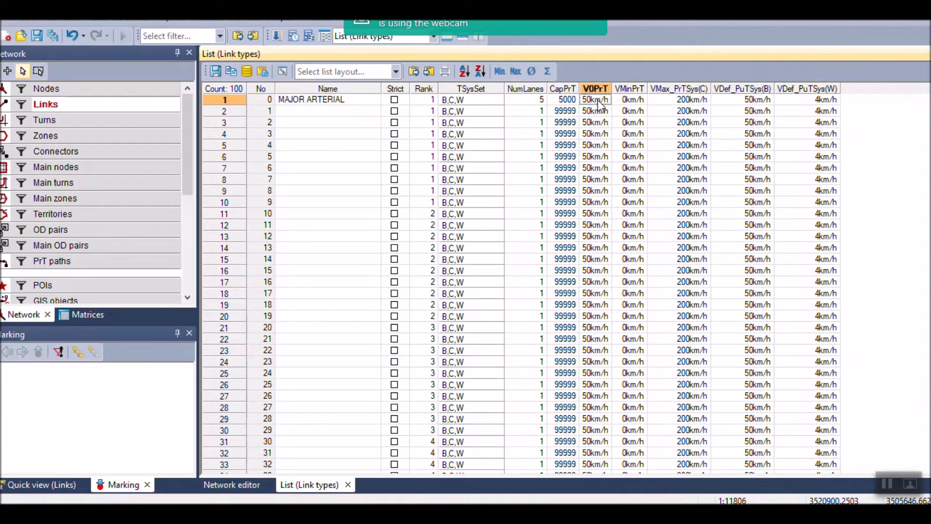
{"action": "left_click", "coordinate": [597, 101]}
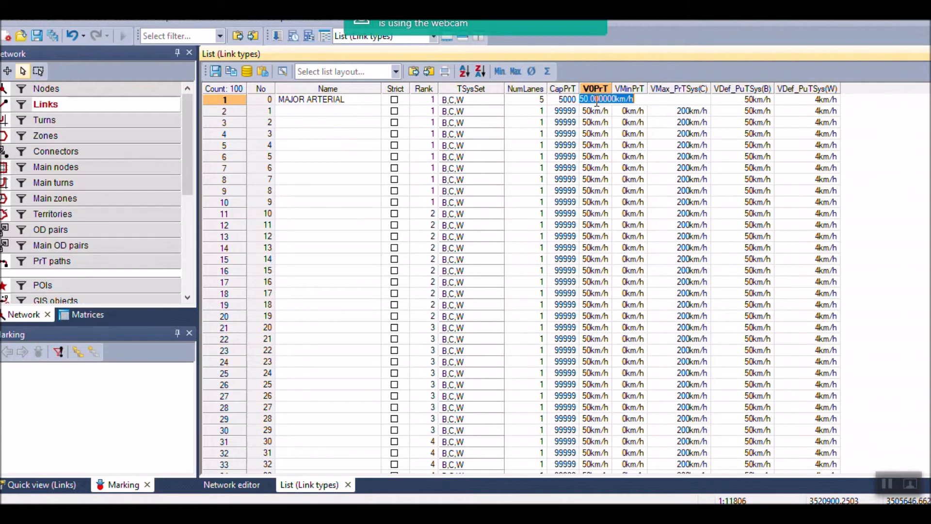
{"action": "type", "text": "80"}
{"action": "key", "text": "Return"}
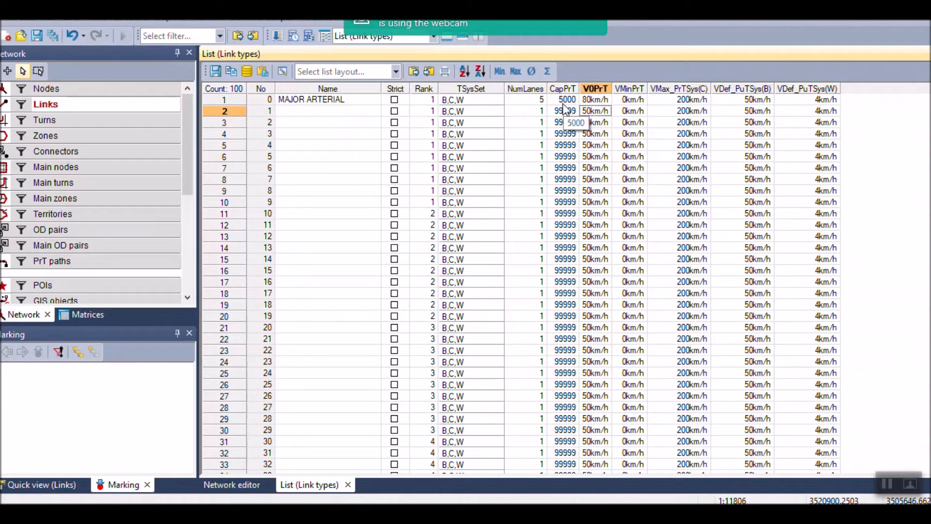
Name link type 1 MINOR ARTERIALS and set its number of lanes to 4
{"action": "double_click", "coordinate": [311, 110]}
{"action": "type", "text": "MINOR ARTERIALS"}
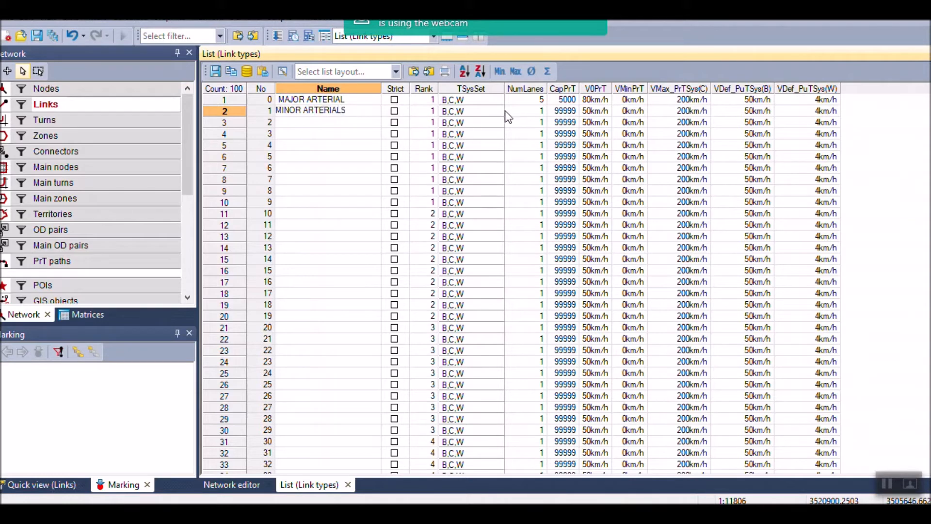
{"action": "left_click", "coordinate": [527, 110]}
{"action": "left_click", "coordinate": [528, 111]}
{"action": "type", "text": "4"}
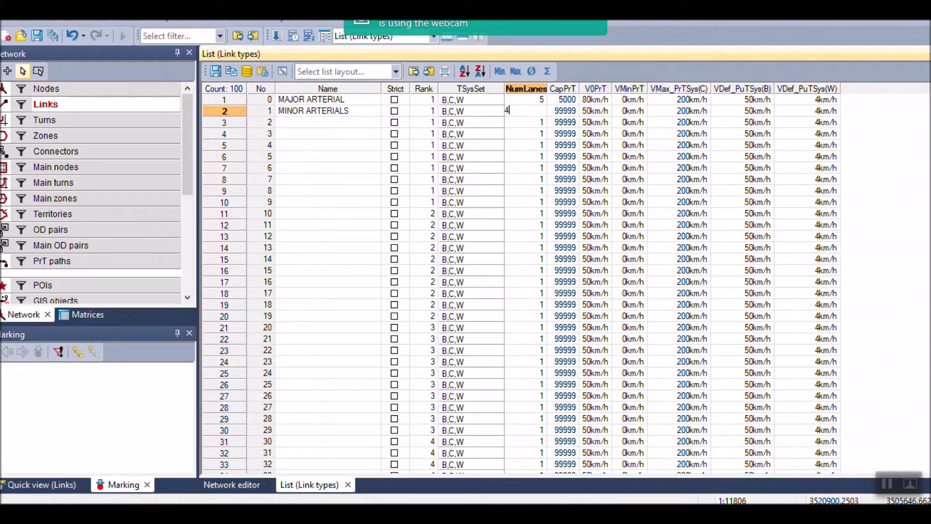
Give the MINOR ARTERIALS link type a private transport capacity of 4000 and a free-flow speed (V0PrT) of 60 km/h
{"action": "key", "text": "Tab"}
{"action": "type", "text": "4000"}
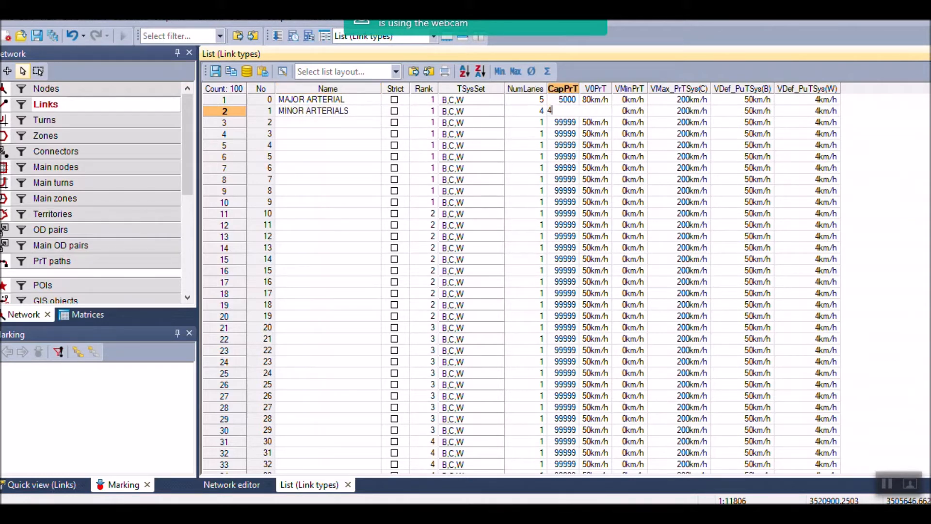
{"action": "left_click", "coordinate": [566, 118]}
{"action": "left_click", "coordinate": [599, 111]}
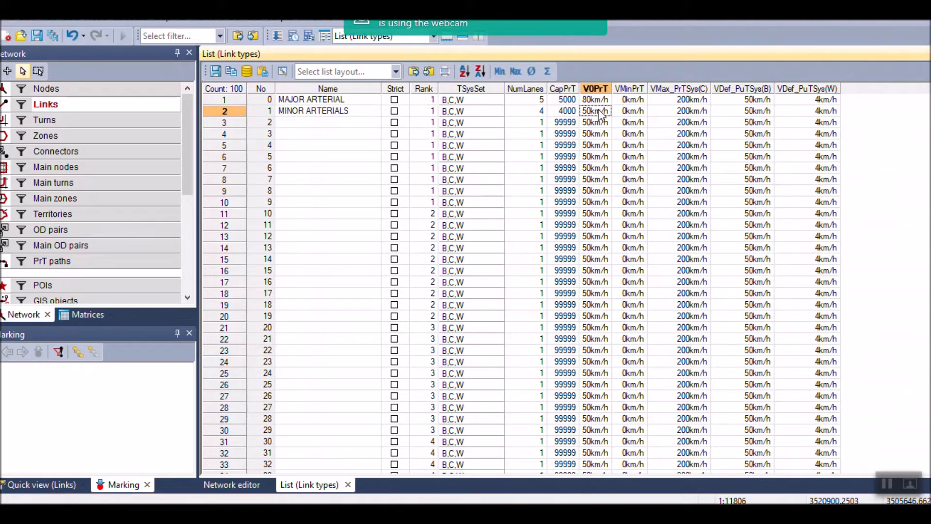
{"action": "left_click", "coordinate": [600, 110]}
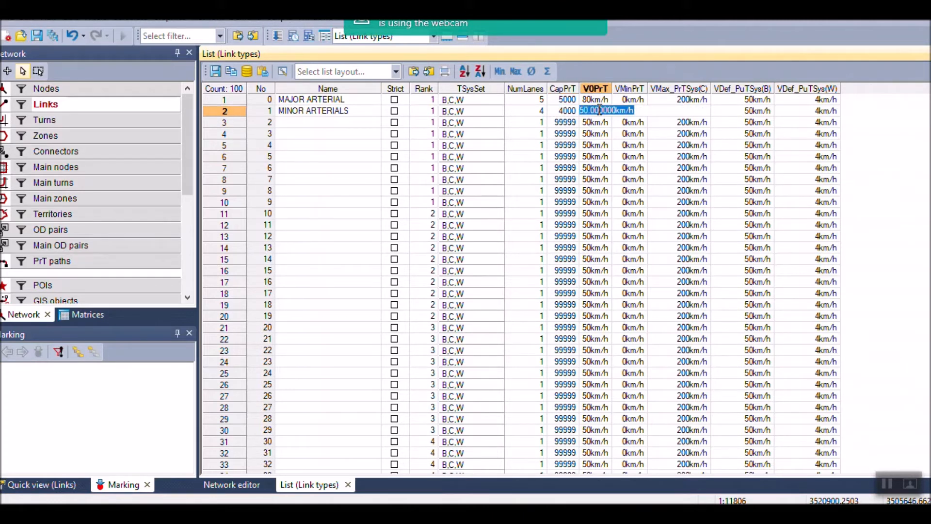
{"action": "type", "text": "60"}
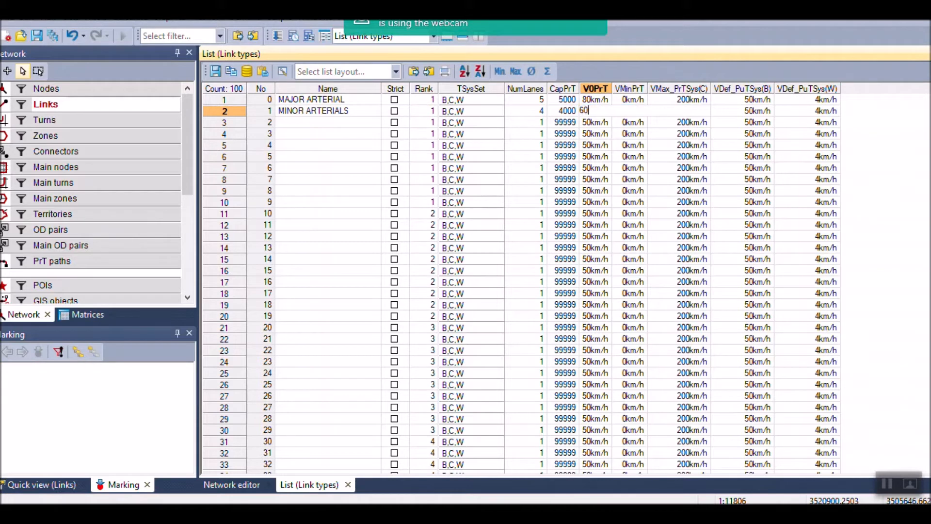
Name link type 2 COLLECTOR and set its number of lanes to 3
{"action": "double_click", "coordinate": [329, 123]}
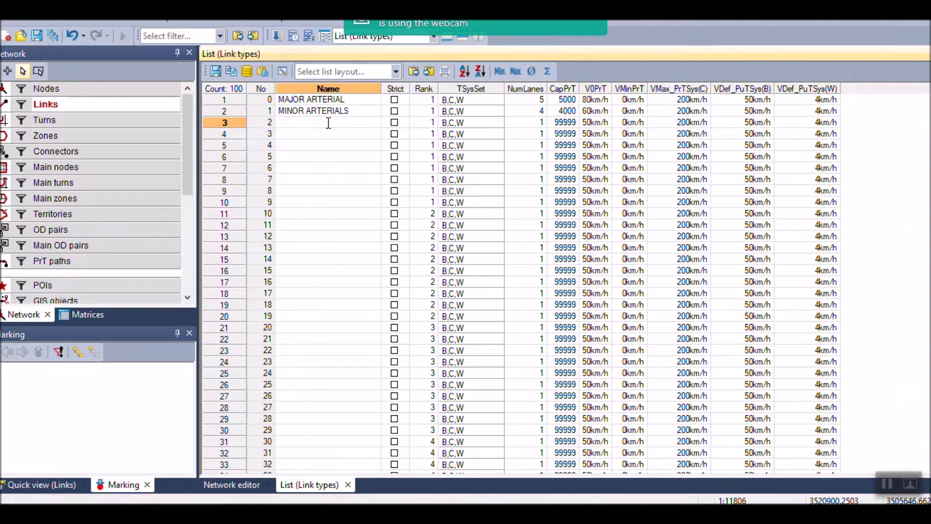
{"action": "type", "text": "COLLECTOR"}
{"action": "left_click", "coordinate": [514, 126]}
{"action": "type", "text": "3"}
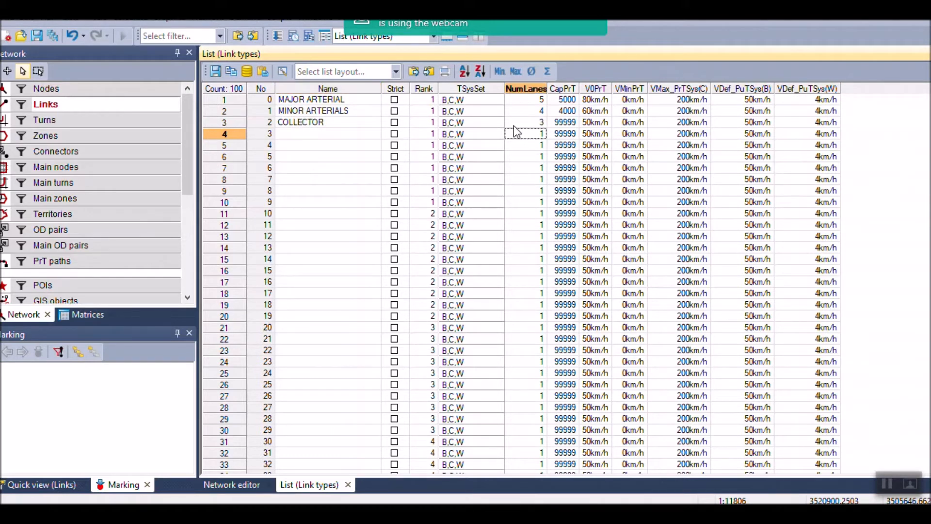
Set the private transport capacity of the COLLECTOR link type to 3000, keeping its default free-flow speed
{"action": "left_click", "coordinate": [553, 127]}
{"action": "type", "text": "3000"}
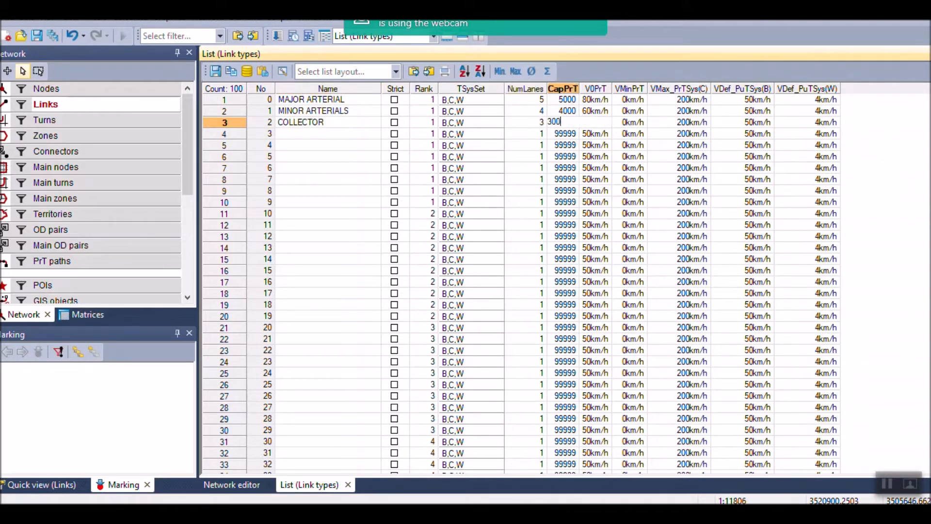
{"action": "key", "text": "Return"}
{"action": "left_click", "coordinate": [602, 124]}
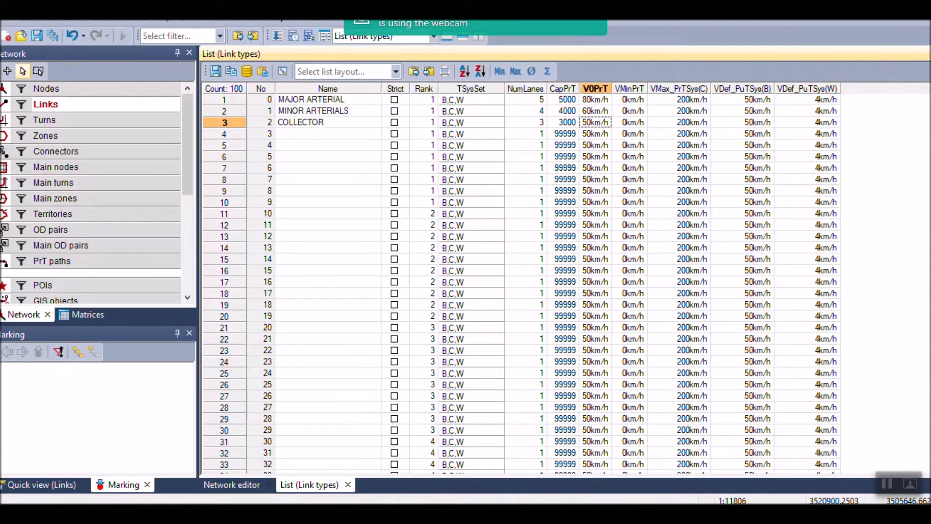
Check the road classes on the network sketch in Photos, return to PTV Visum and close the list of link types
{"action": "left_click", "coordinate": [343, 514]}
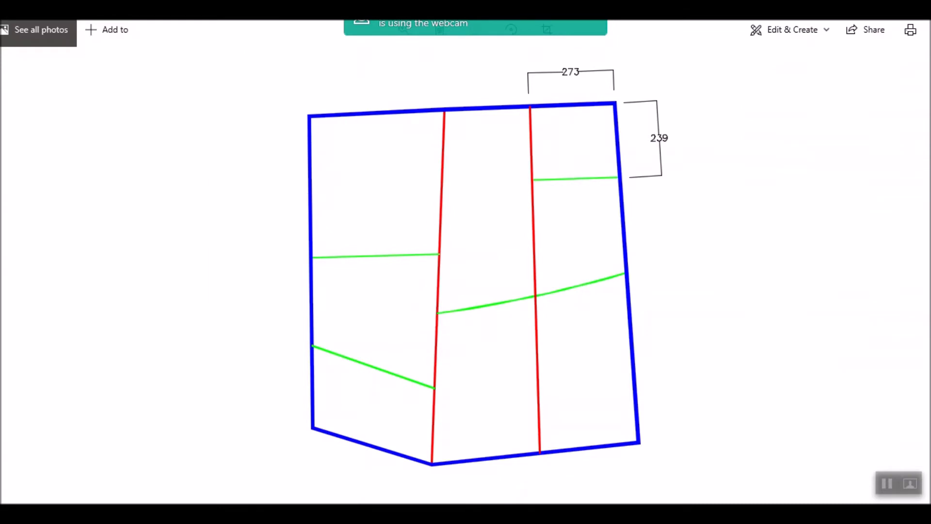
{"action": "left_click", "coordinate": [412, 513]}
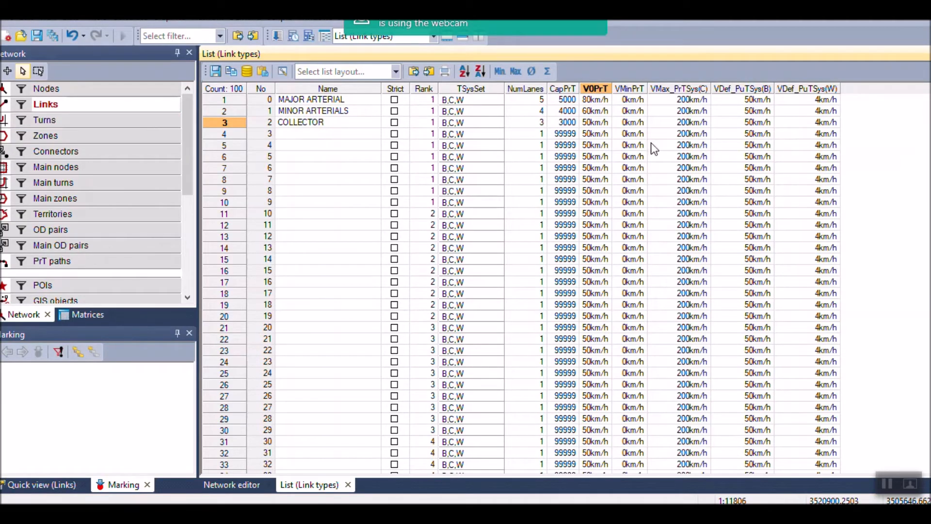
{"action": "left_click", "coordinate": [348, 484]}
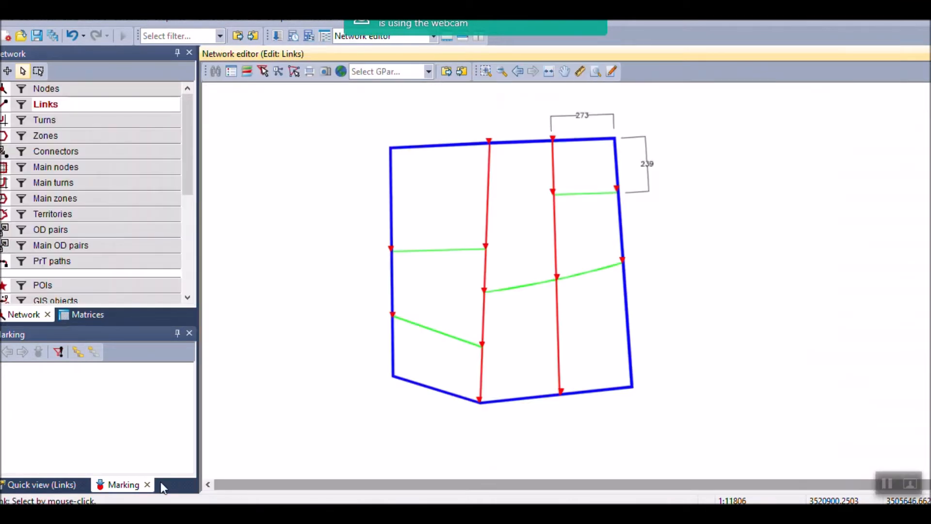
Insert a link of type 02 COLLECTOR from node 7 to node 1 along the green road, leaving the opposite direction open
{"action": "scroll", "coordinate": [472, 167], "scroll_direction": "up", "scroll_amount": 2}
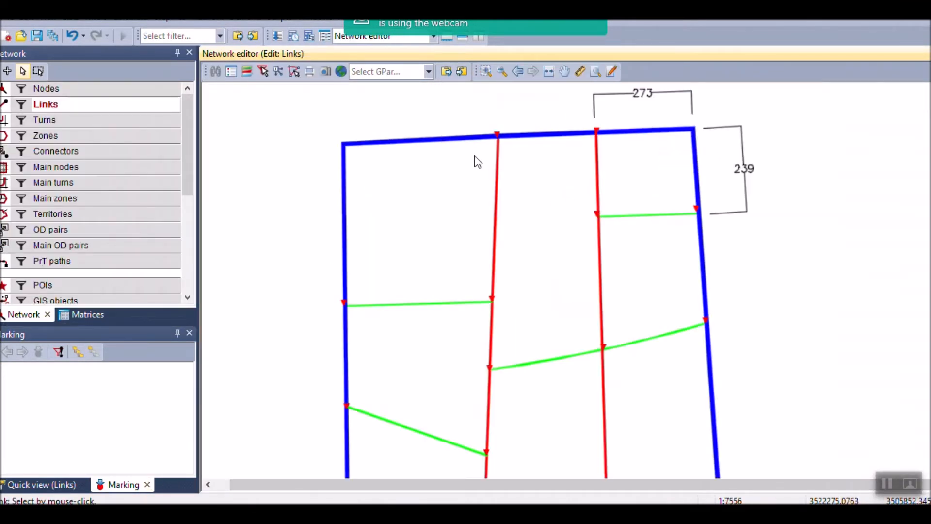
{"action": "left_click", "coordinate": [8, 73]}
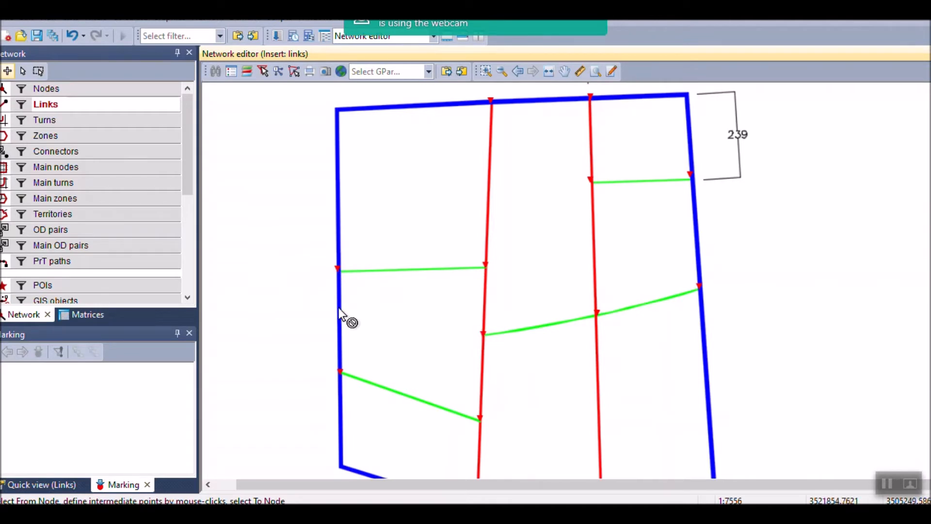
{"action": "left_click", "coordinate": [338, 270]}
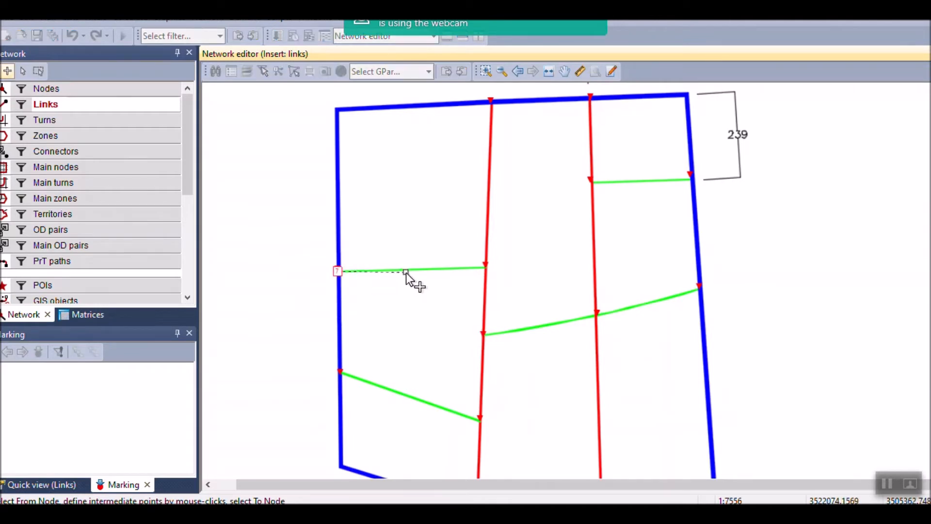
{"action": "left_click", "coordinate": [486, 268]}
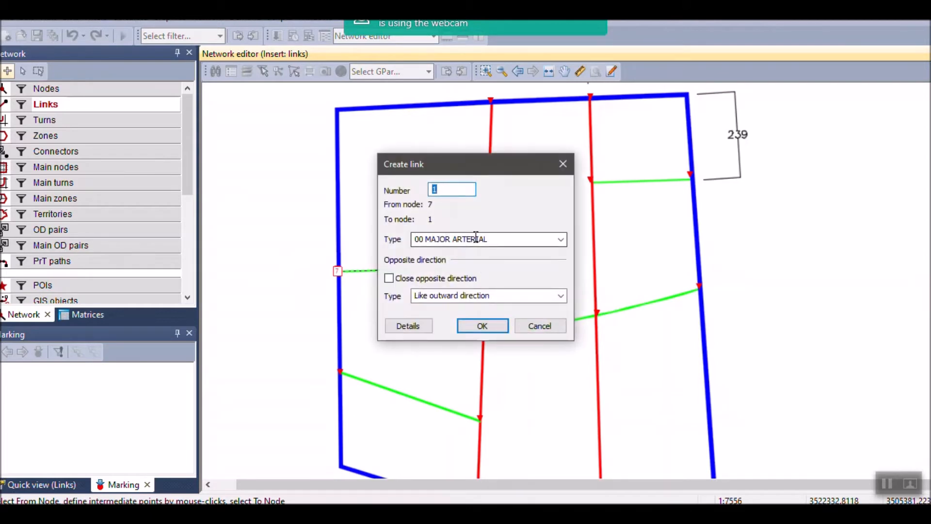
{"action": "left_click", "coordinate": [561, 239]}
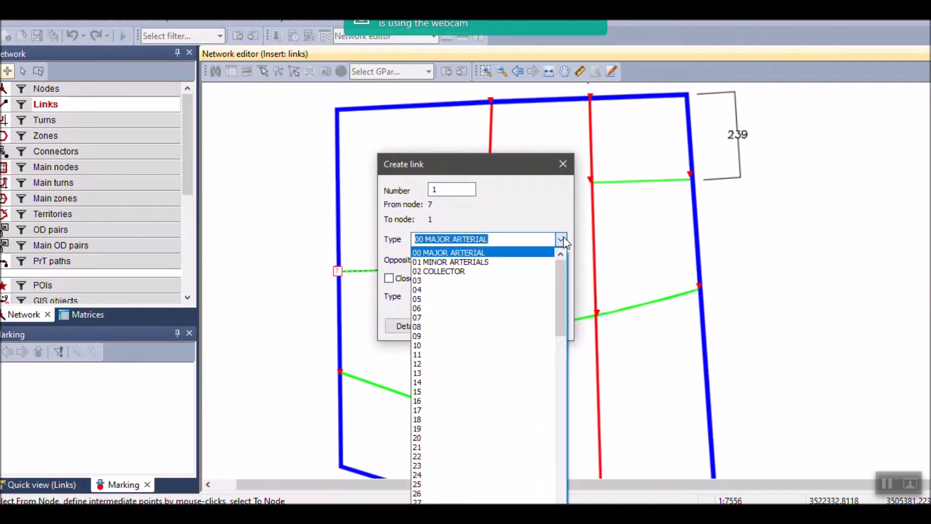
{"action": "left_click", "coordinate": [450, 272]}
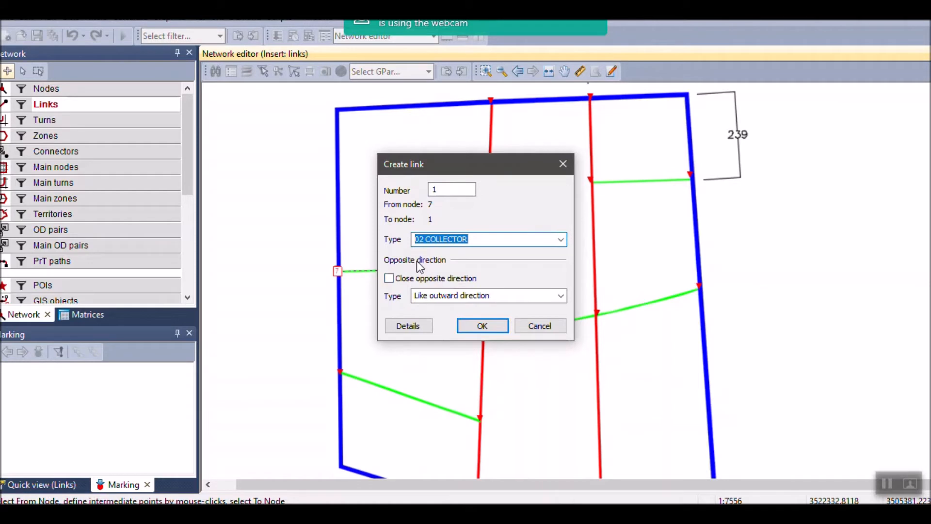
{"action": "left_click_drag", "start_coordinate": [403, 169], "coordinate": [624, 115]}
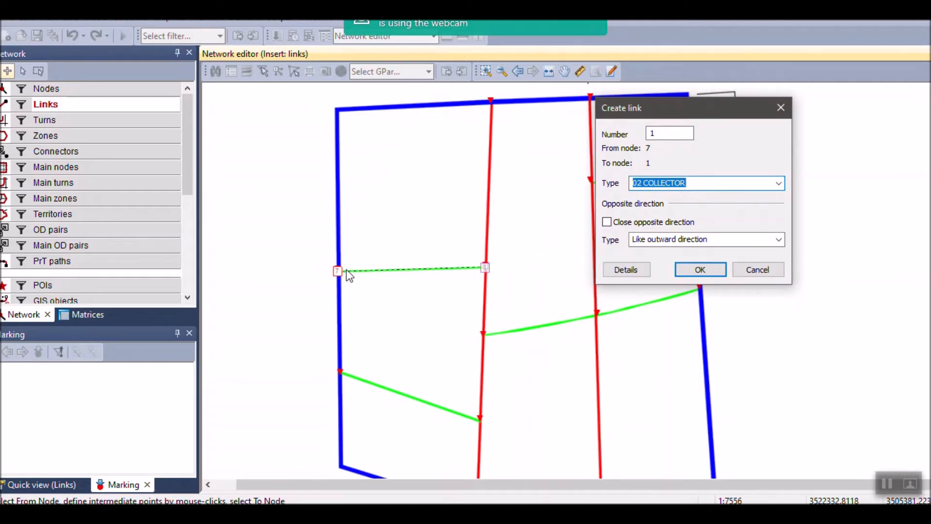
{"action": "left_click", "coordinate": [610, 223]}
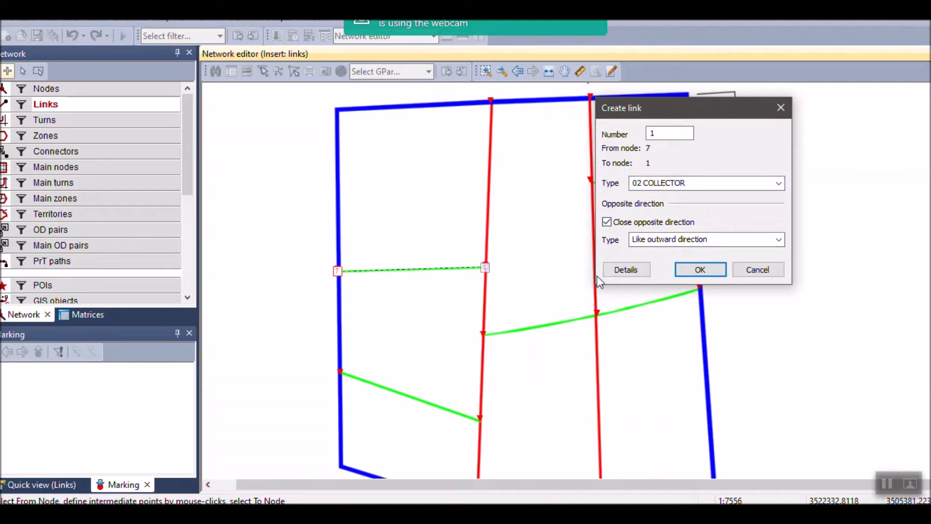
{"action": "left_click", "coordinate": [607, 222]}
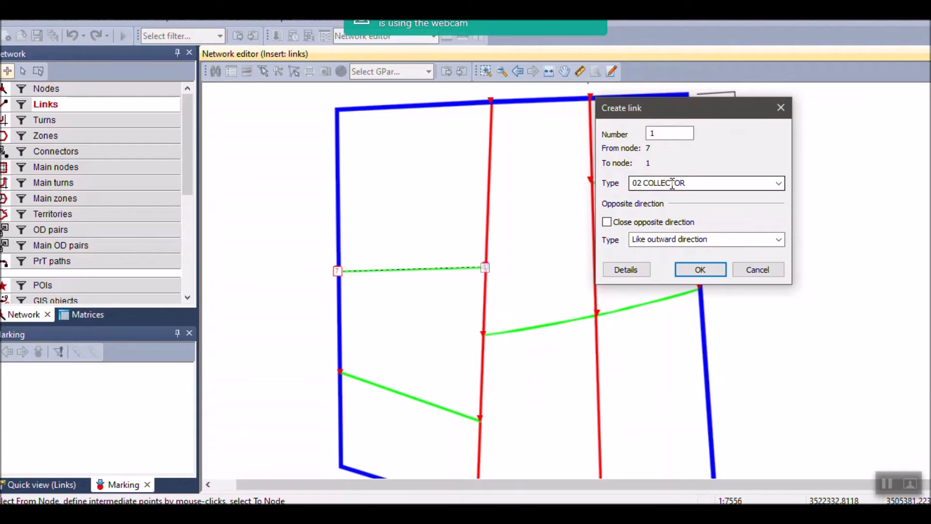
{"action": "left_click", "coordinate": [690, 270]}
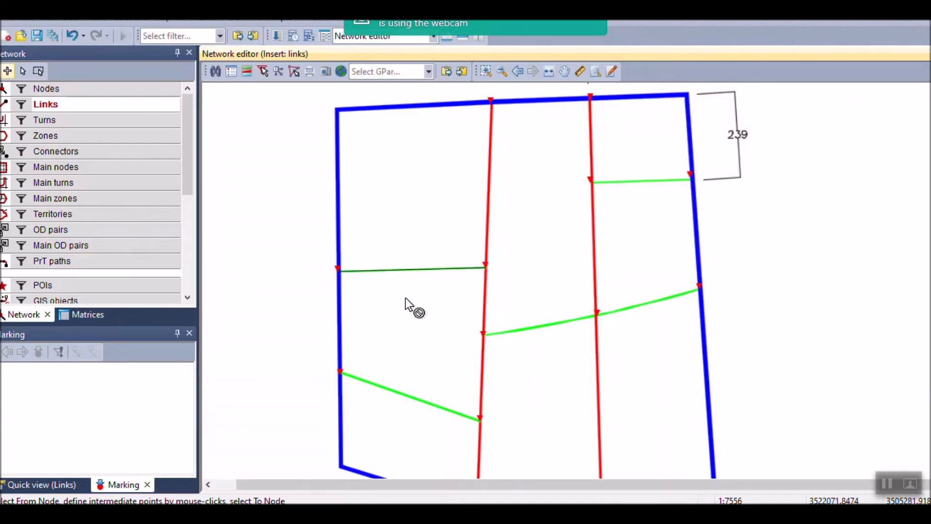
Insert a COLLECTOR link from node 2 to node 3, adding an intermediate point to follow the curved green road
{"action": "left_click", "coordinate": [482, 335]}
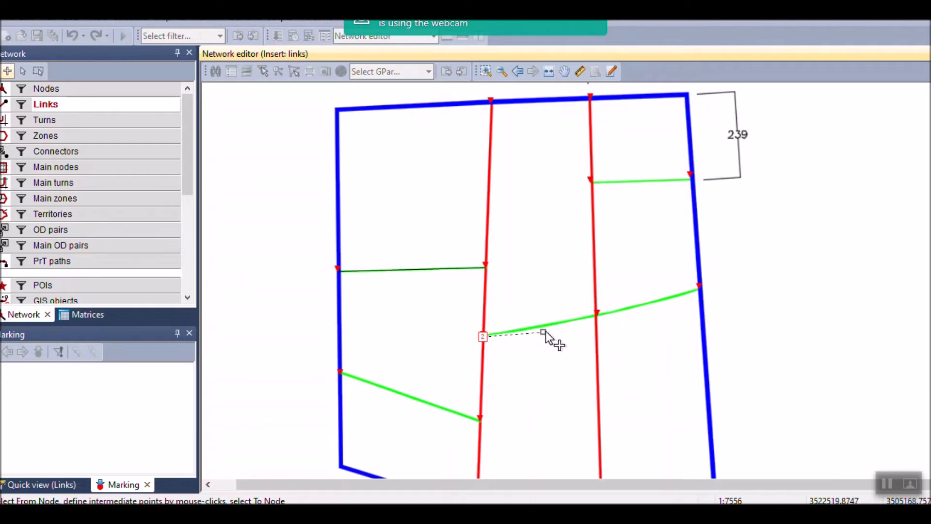
{"action": "scroll", "coordinate": [547, 329], "scroll_direction": "up", "scroll_amount": 2}
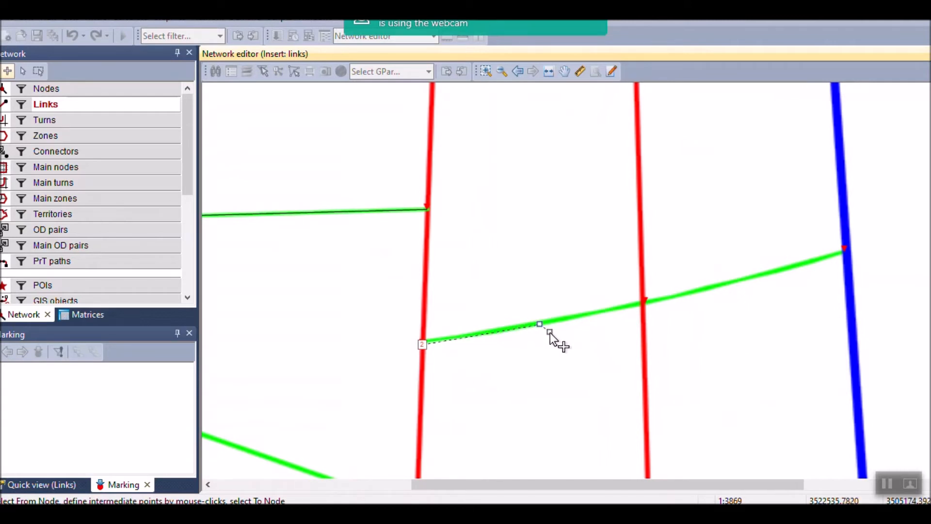
{"action": "left_click", "coordinate": [644, 302]}
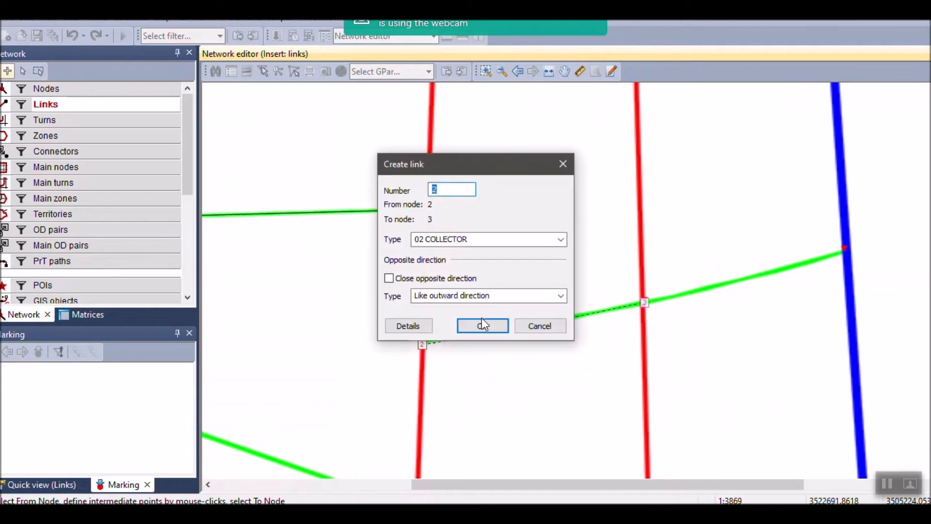
{"action": "left_click", "coordinate": [481, 325]}
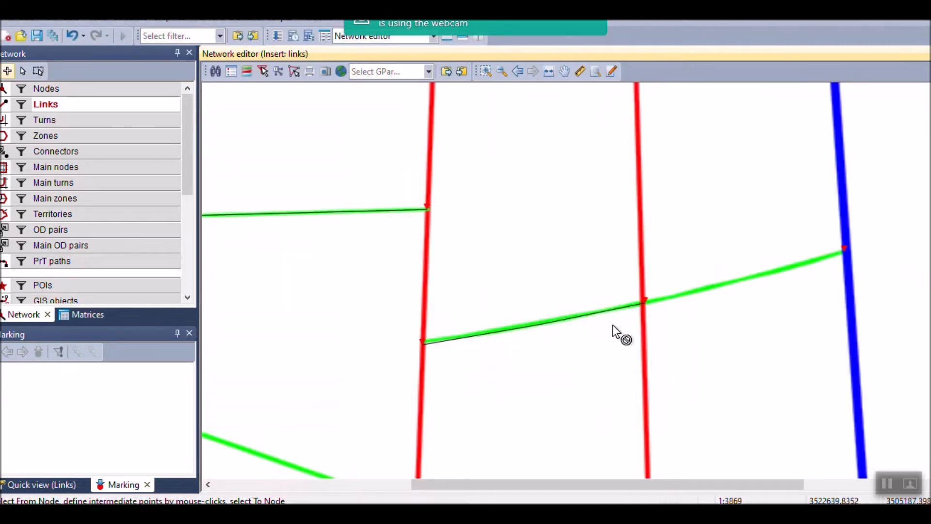
Insert a COLLECTOR link from node 3 to node 4 with an intermediate point on the curved green road
{"action": "left_click", "coordinate": [642, 304]}
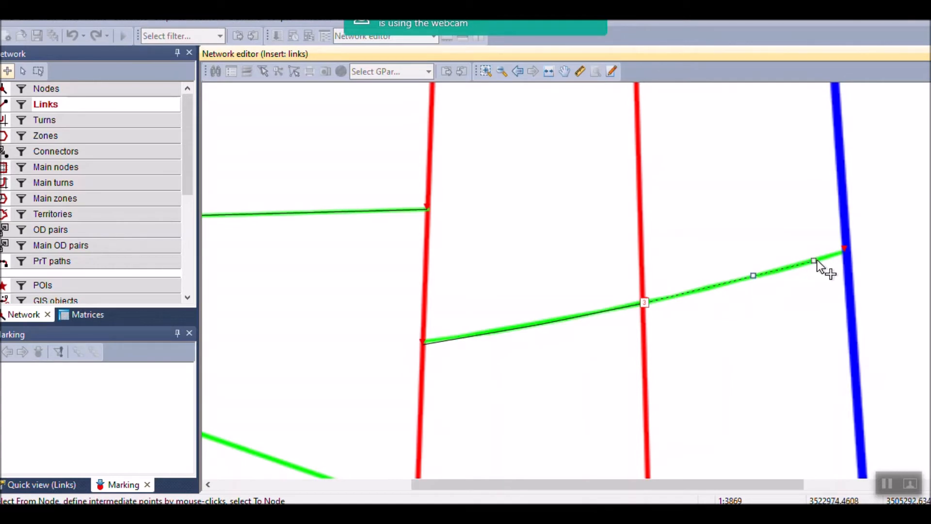
{"action": "left_click", "coordinate": [847, 249]}
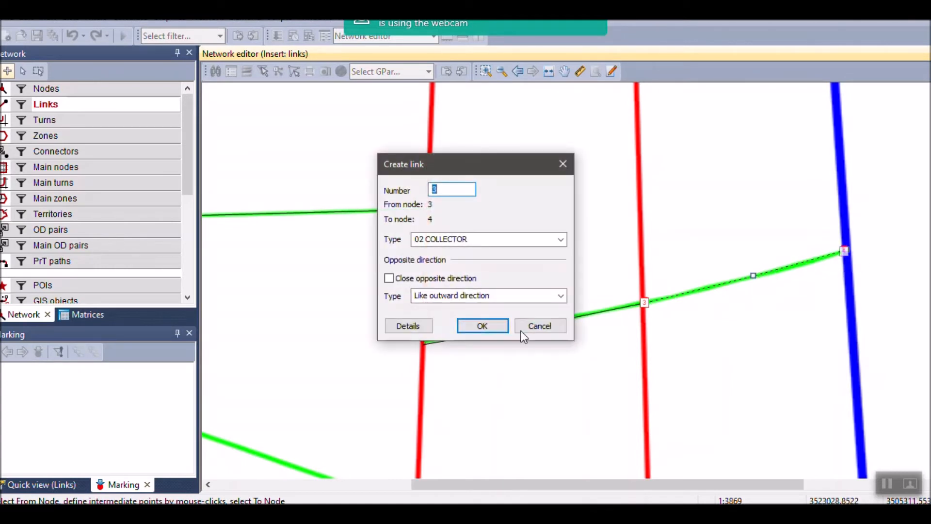
{"action": "left_click", "coordinate": [481, 324]}
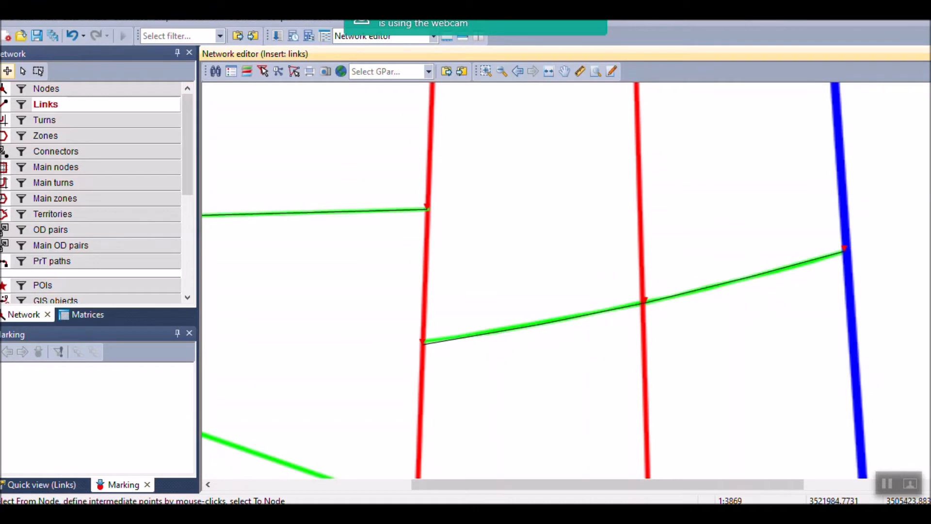
Switch to link editing and select the links between nodes 3 and 4 and between nodes 2 and 3 for inspection
{"action": "left_click", "coordinate": [26, 71]}
{"action": "left_click", "coordinate": [694, 288]}
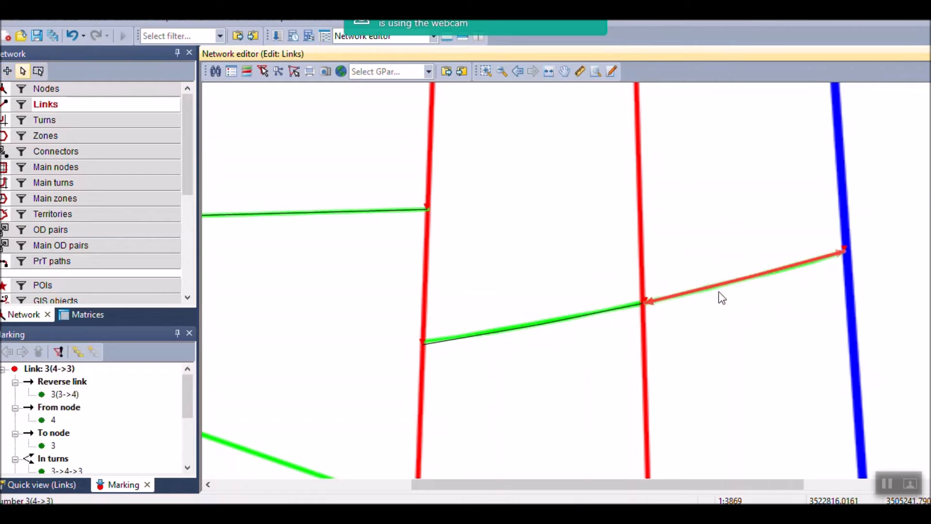
{"action": "left_click", "coordinate": [553, 322]}
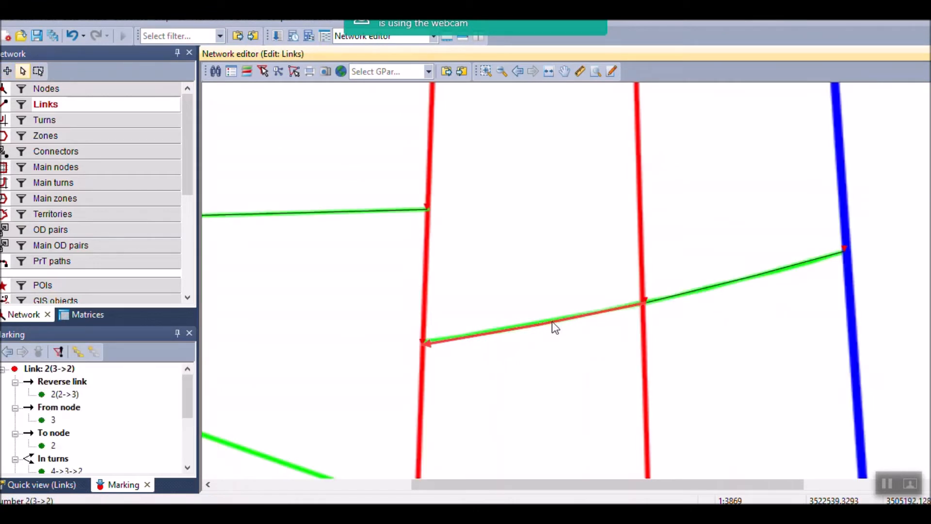
Examine how closely the link between nodes 2 and 3 follows the green road, clearing the selection at the end
{"action": "scroll", "coordinate": [536, 328], "scroll_direction": "up", "scroll_amount": 2}
{"action": "scroll", "coordinate": [528, 330], "scroll_direction": "up", "scroll_amount": 3}
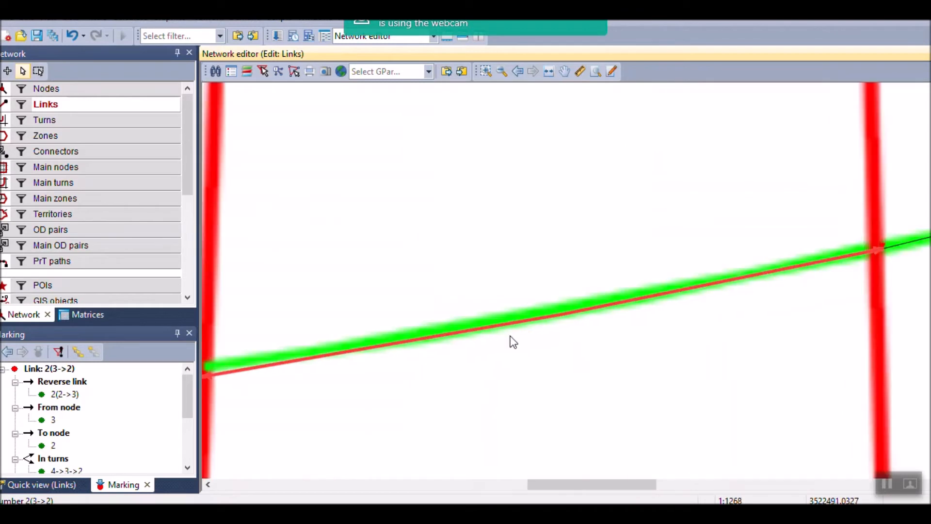
{"action": "scroll", "coordinate": [530, 344], "scroll_direction": "down", "scroll_amount": 5}
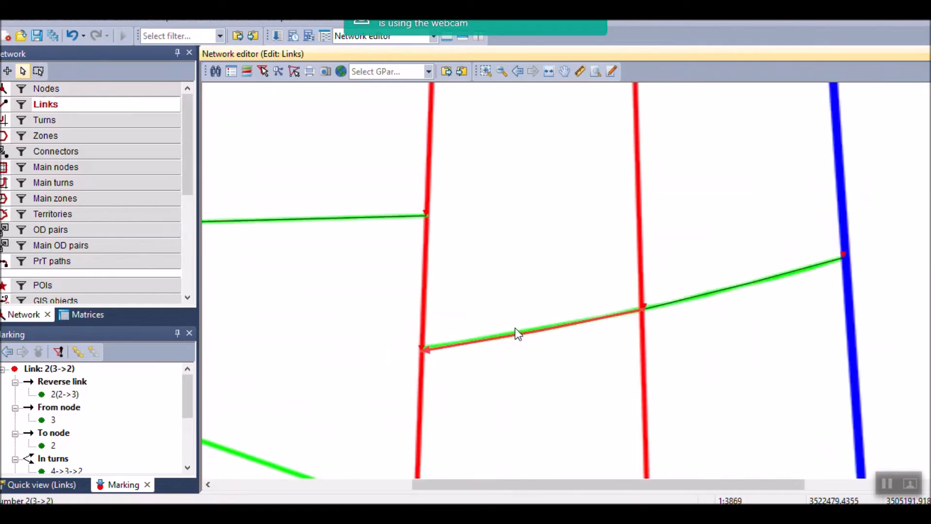
{"action": "scroll", "coordinate": [515, 329], "scroll_direction": "down", "scroll_amount": 1}
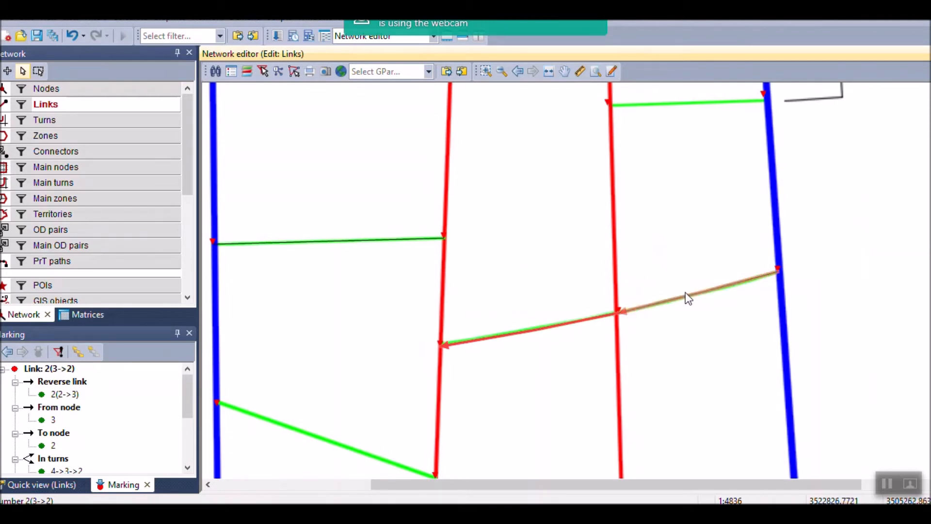
{"action": "left_click", "coordinate": [714, 252]}
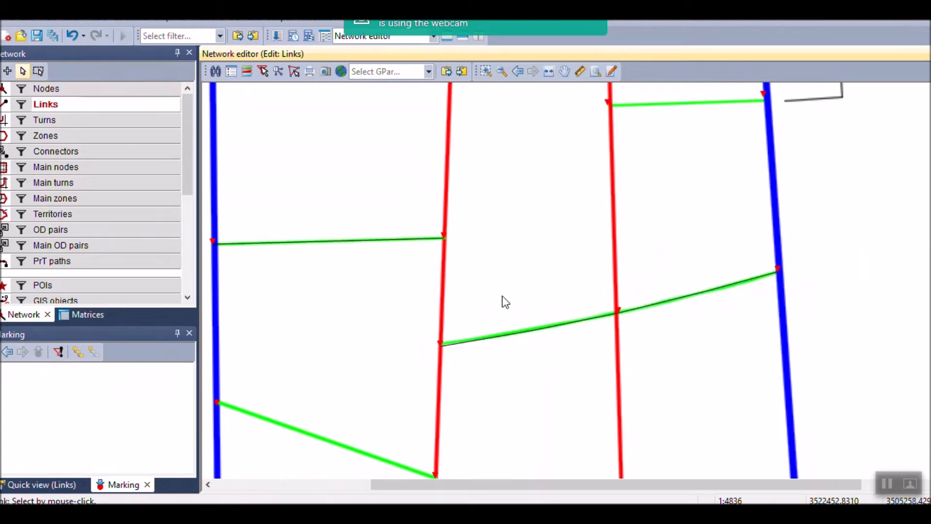
Insert a node with default attributes midway along the curved green road between nodes 2 and 3
{"action": "left_click", "coordinate": [58, 92]}
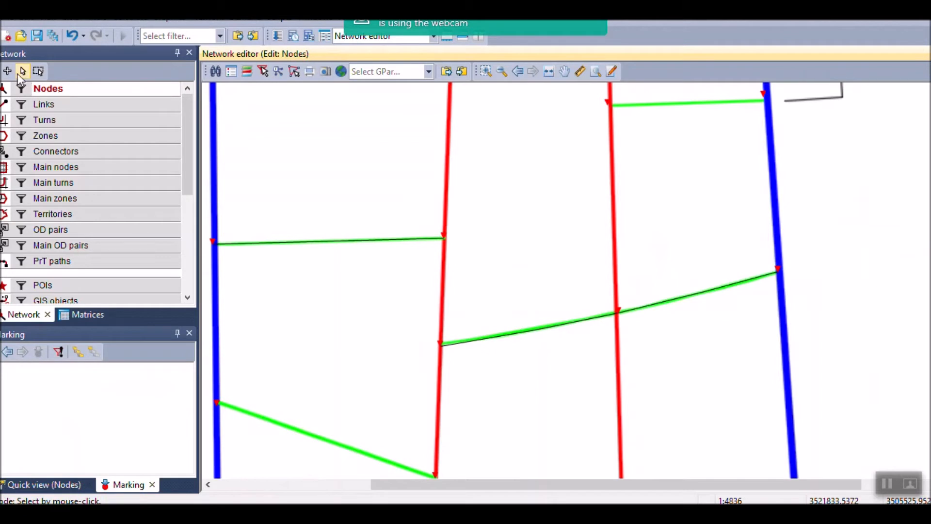
{"action": "left_click", "coordinate": [11, 74]}
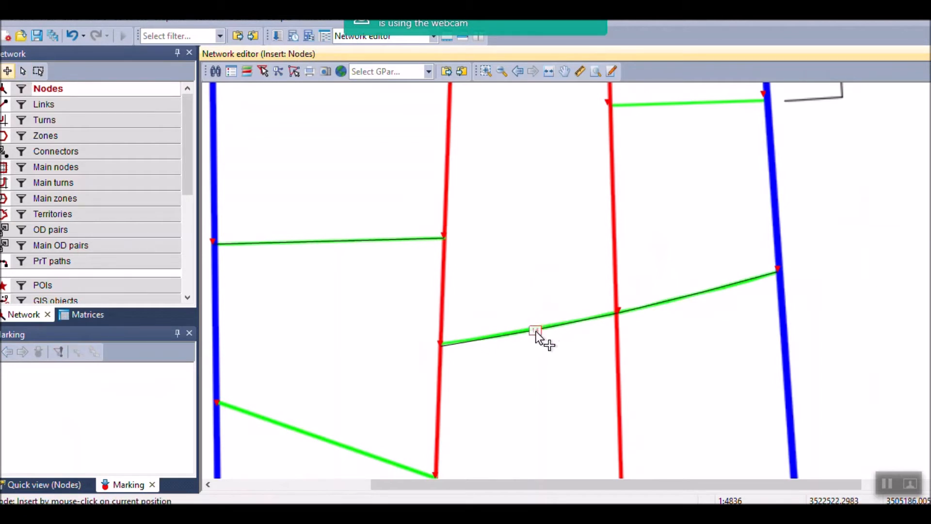
{"action": "left_click", "coordinate": [535, 331]}
{"action": "left_click", "coordinate": [350, 402]}
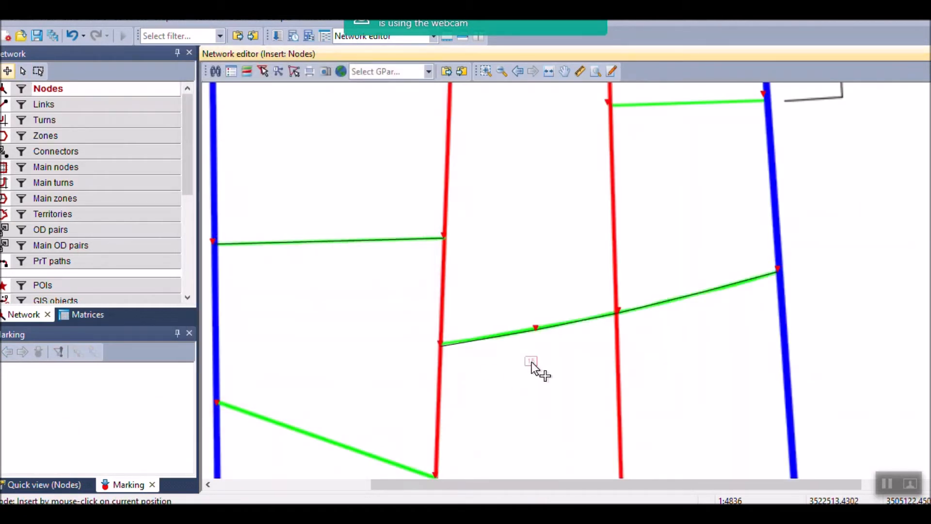
Try to insert a node with default attributes midway along the green road between nodes 3 and 4
{"action": "left_click", "coordinate": [704, 296]}
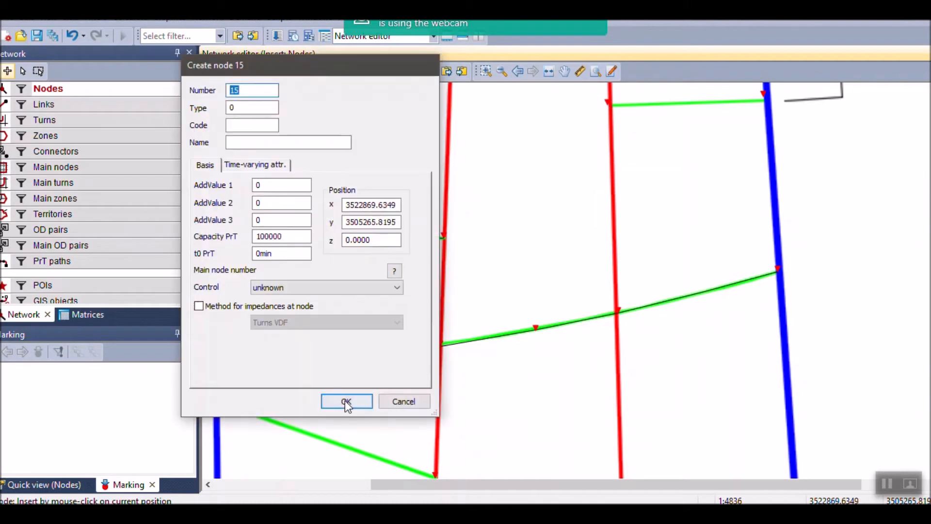
{"action": "left_click", "coordinate": [346, 402]}
{"action": "left_click", "coordinate": [411, 514]}
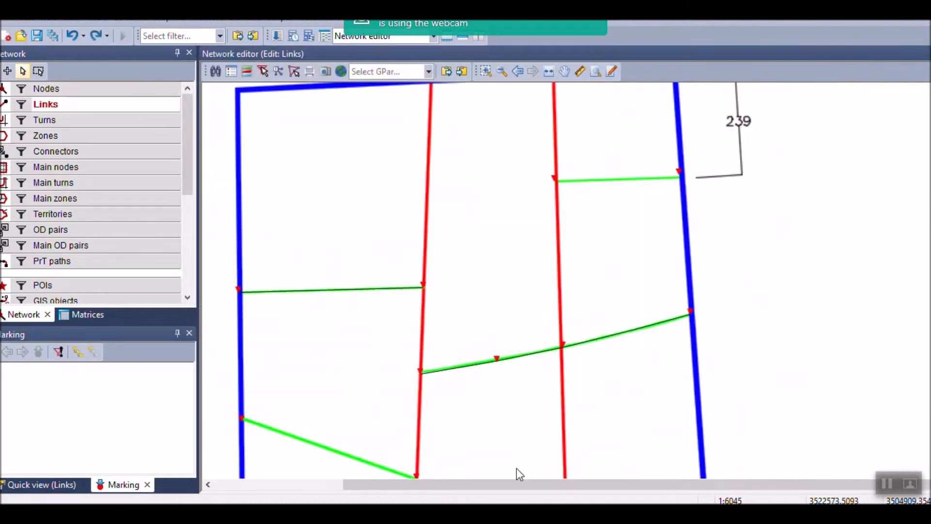
Delete the collector links between nodes 2 and 3, nodes 3 and 4, and nodes 7 and 1
{"action": "left_click", "coordinate": [473, 392]}
{"action": "left_click", "coordinate": [466, 368]}
{"action": "left_click", "coordinate": [465, 371]}
{"action": "left_click", "coordinate": [584, 347]}
{"action": "left_click", "coordinate": [373, 268]}
{"action": "left_click", "coordinate": [345, 289]}
{"action": "left_click", "coordinate": [339, 303]}
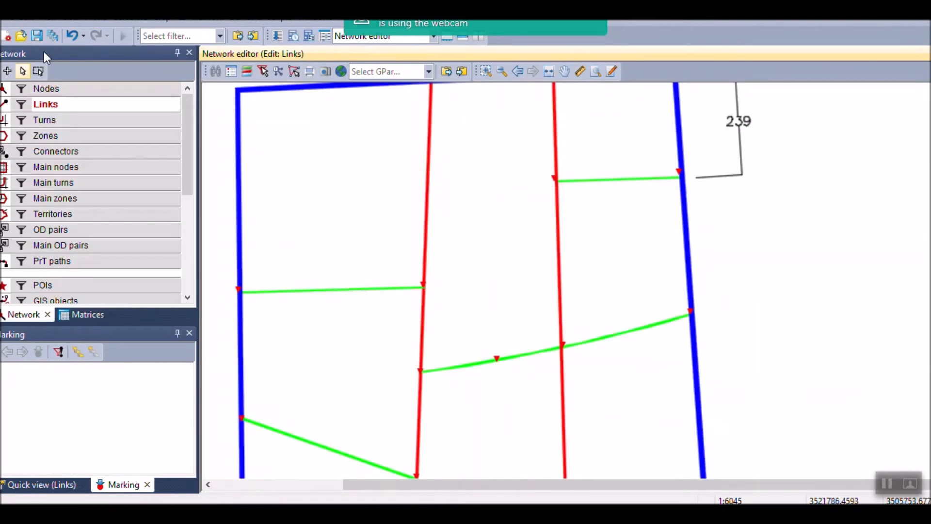
Insert default nodes midway along the green road between nodes 7 and 1 and midway along the sloping southwest green road
{"action": "left_click", "coordinate": [46, 88]}
{"action": "left_click", "coordinate": [7, 71]}
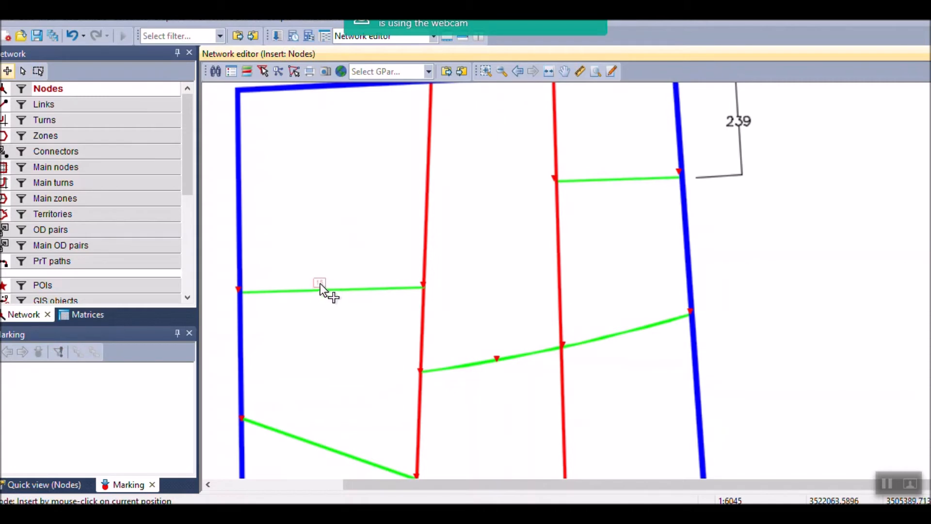
{"action": "left_click", "coordinate": [334, 289]}
{"action": "left_click", "coordinate": [350, 401]}
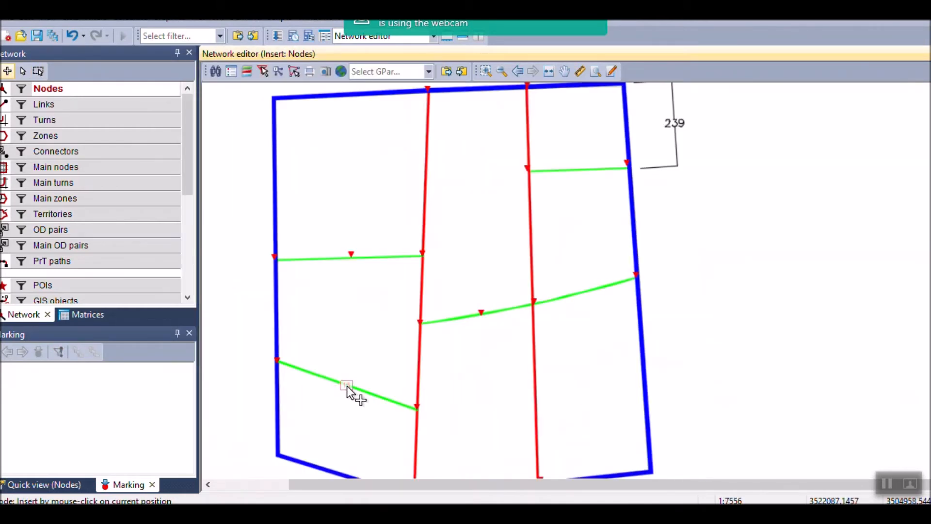
{"action": "left_click", "coordinate": [347, 387]}
{"action": "left_click", "coordinate": [351, 400]}
Insert default nodes on the eastern red road midway between its two green roads and midway along the northeast green road
{"action": "scroll", "coordinate": [456, 287], "scroll_direction": "down", "scroll_amount": 1}
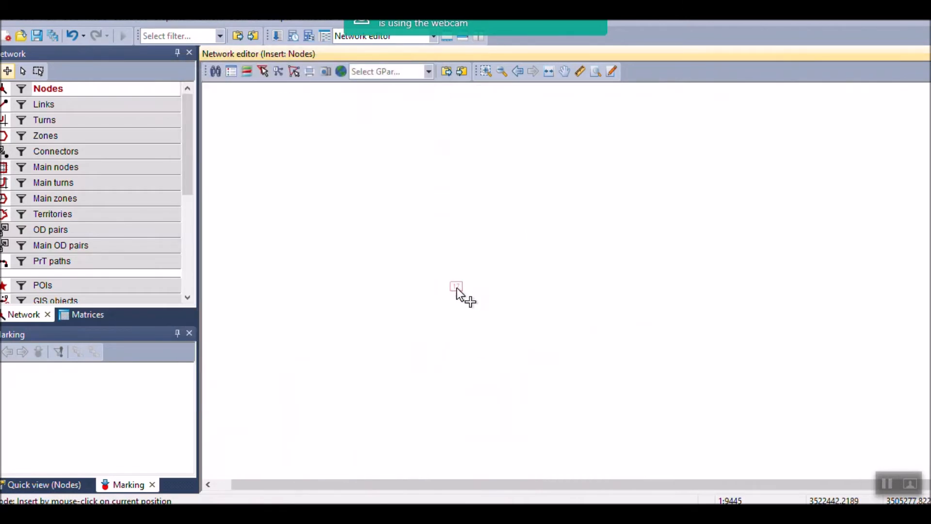
{"action": "scroll", "coordinate": [469, 236], "scroll_direction": "up", "scroll_amount": 1}
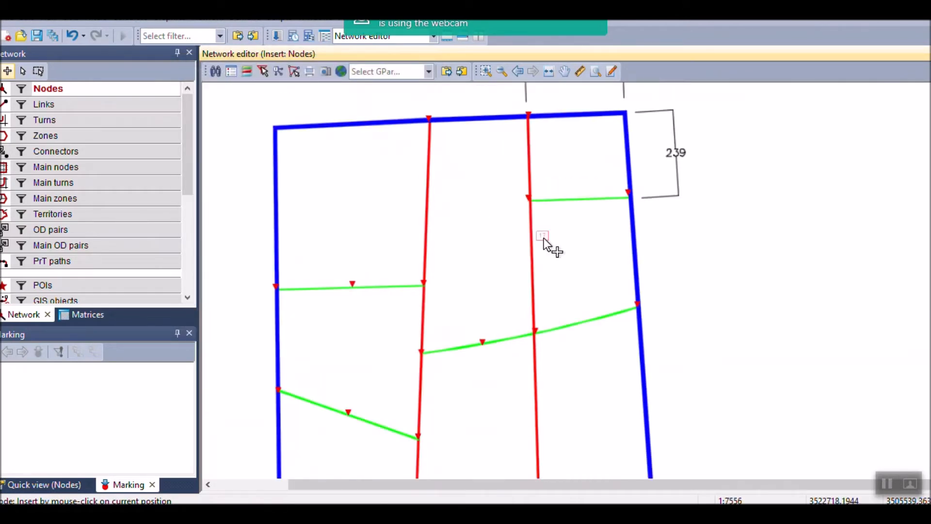
{"action": "left_click", "coordinate": [534, 269]}
{"action": "left_click", "coordinate": [353, 402]}
{"action": "left_click", "coordinate": [580, 200]}
{"action": "left_click", "coordinate": [358, 399]}
Insert a default node midway along the northernmost segment of each of the two red roads
{"action": "left_click", "coordinate": [428, 188]}
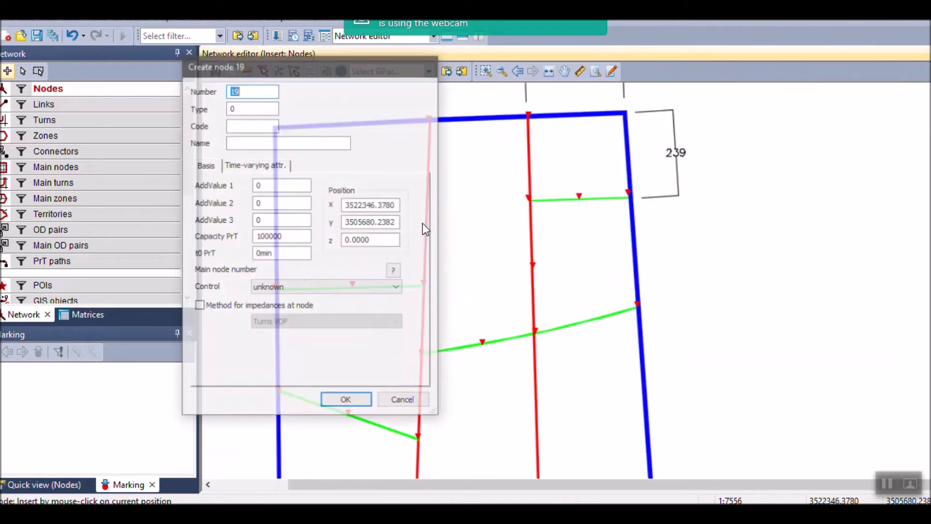
{"action": "left_click", "coordinate": [354, 401]}
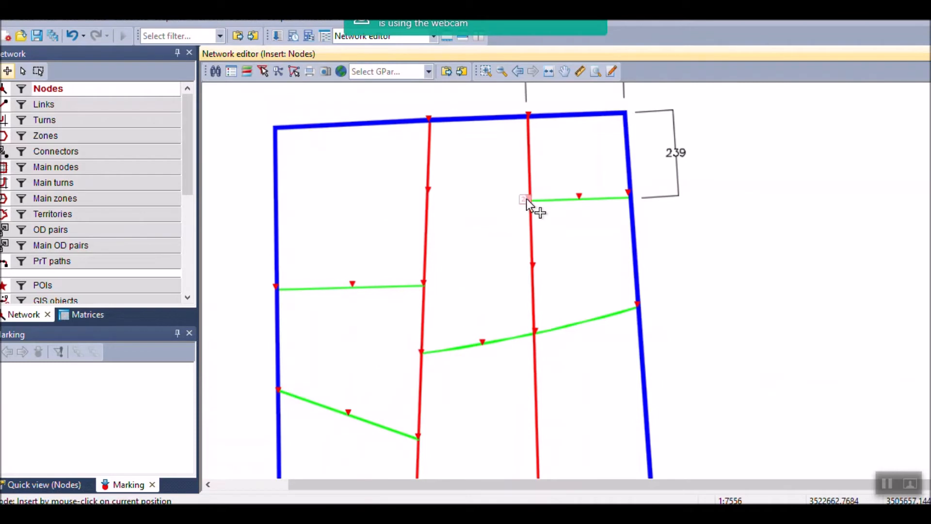
{"action": "left_click", "coordinate": [530, 159]}
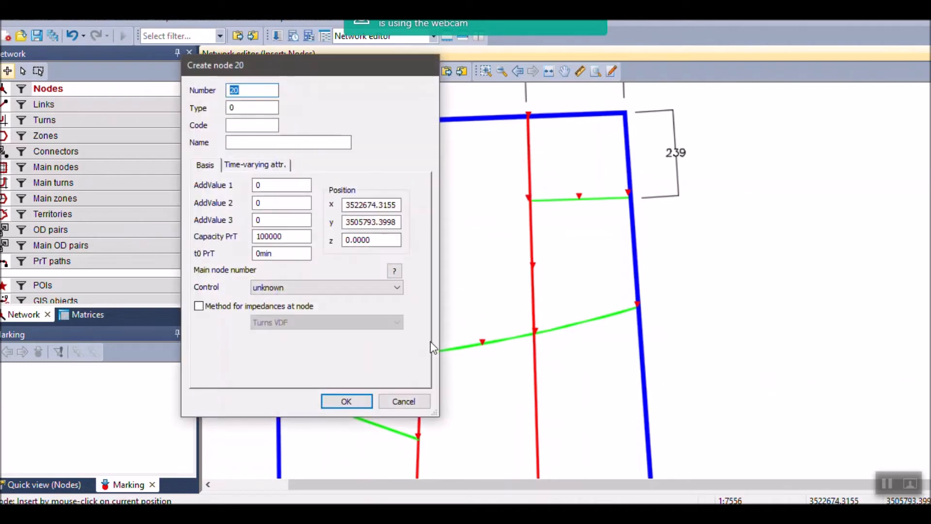
{"action": "left_click", "coordinate": [349, 400]}
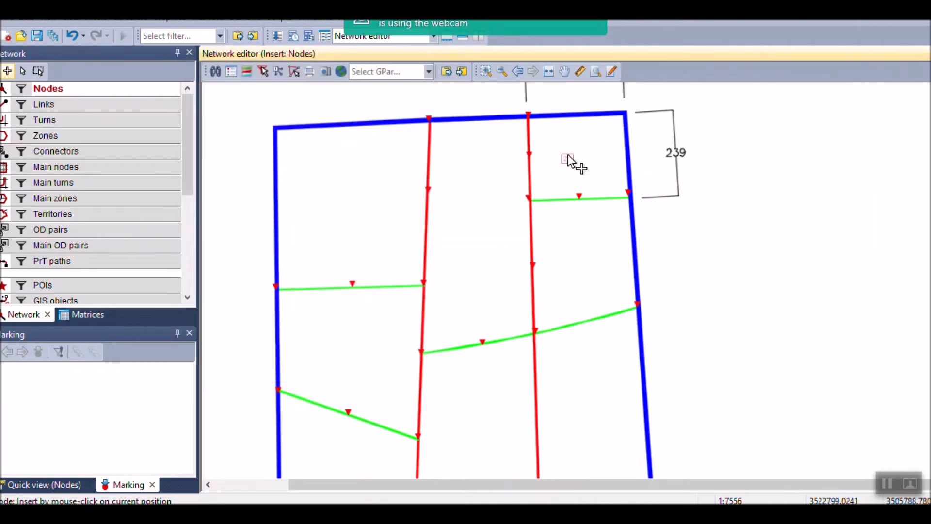
Insert default nodes on the northern blue road between the red roads, at the northwest corner, and on the eastern red road's southern segment
{"action": "left_click", "coordinate": [480, 118]}
{"action": "left_click", "coordinate": [347, 401]}
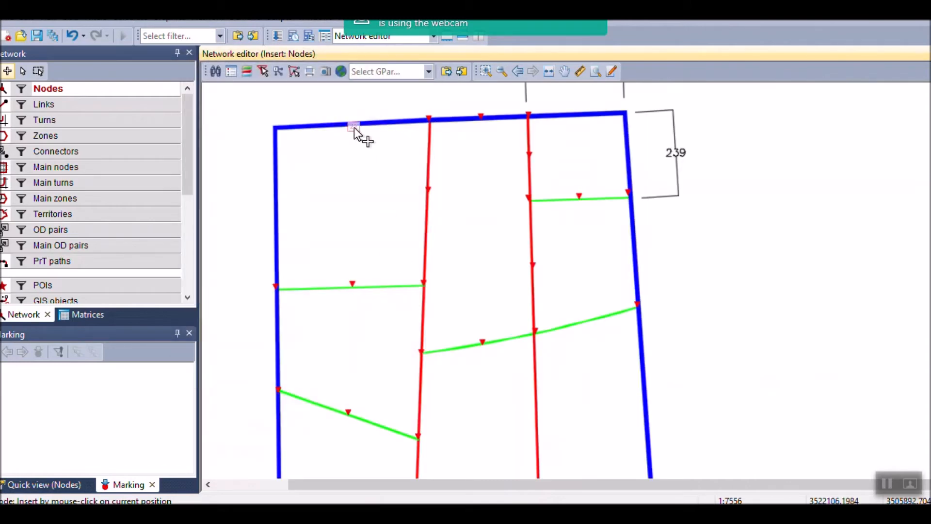
{"action": "left_click", "coordinate": [275, 128]}
{"action": "left_click", "coordinate": [347, 401]}
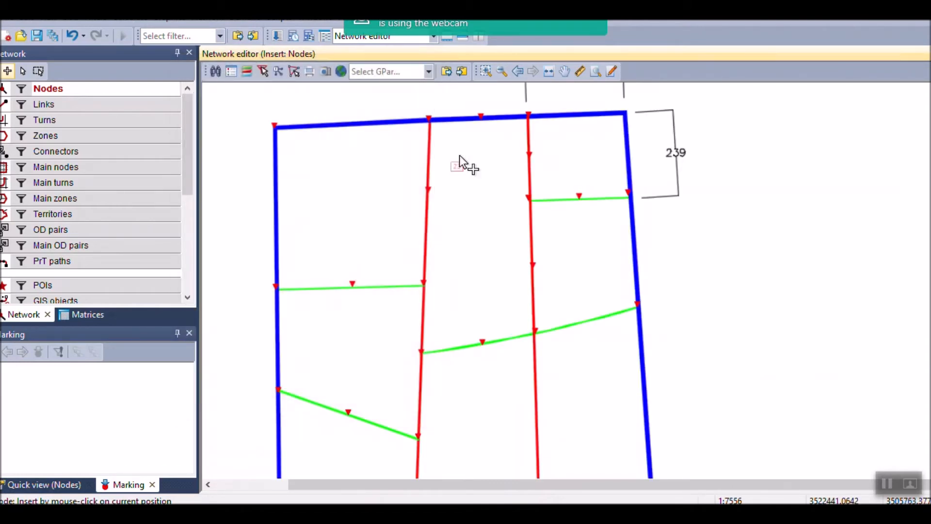
{"action": "scroll", "coordinate": [463, 150], "scroll_direction": "down", "scroll_amount": 1}
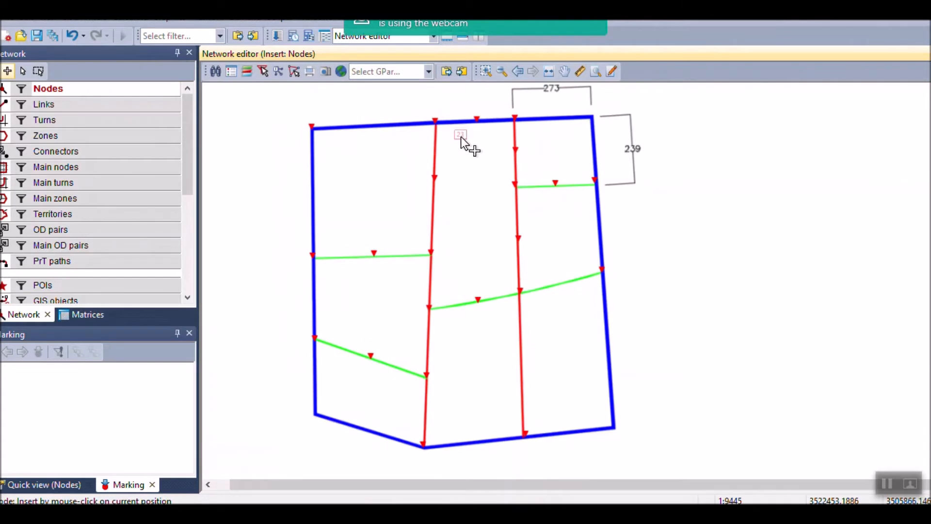
{"action": "left_click", "coordinate": [522, 377]}
{"action": "left_click", "coordinate": [365, 401]}
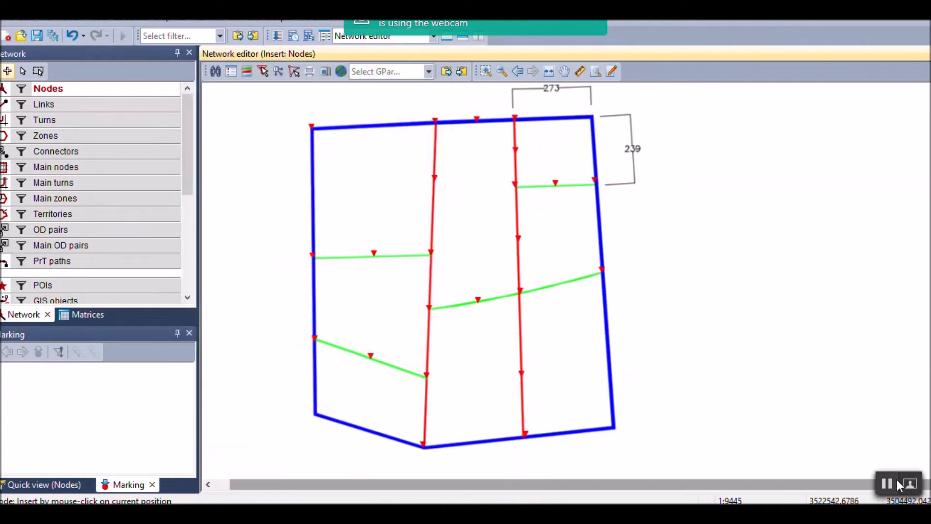
Switch to node editing and examine the placement of the inserted nodes across the whole road network
{"action": "left_click", "coordinate": [23, 71]}
{"action": "scroll", "coordinate": [491, 261], "scroll_direction": "up", "scroll_amount": 2}
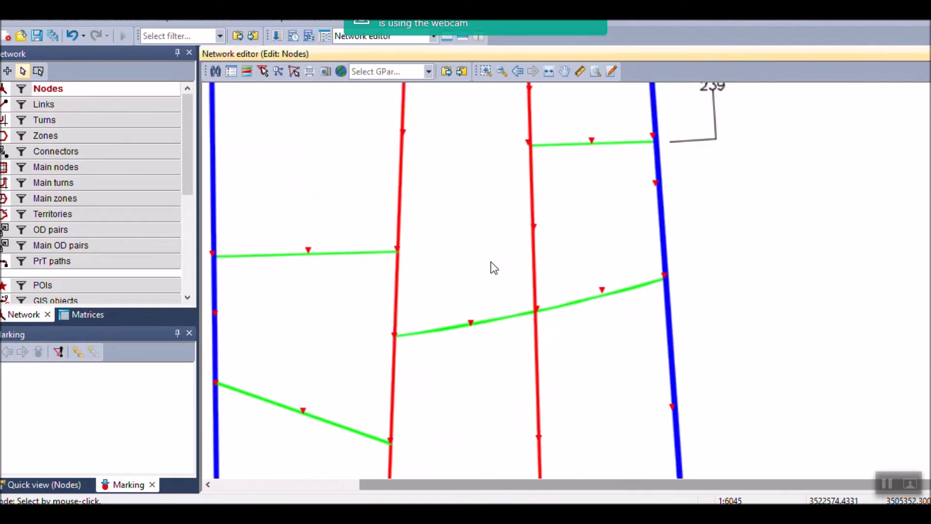
{"action": "scroll", "coordinate": [493, 268], "scroll_direction": "down", "scroll_amount": 1}
{"action": "scroll", "coordinate": [470, 196], "scroll_direction": "up", "scroll_amount": 1}
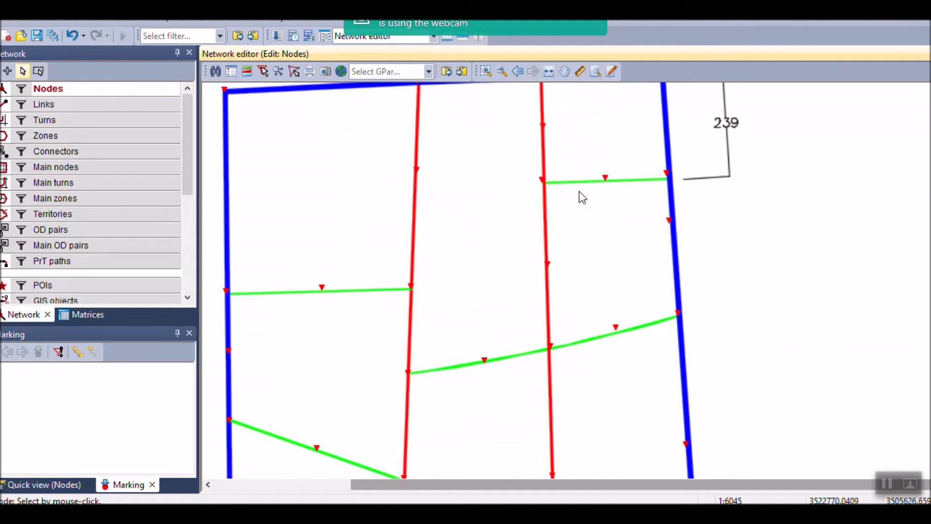
{"action": "scroll", "coordinate": [498, 259], "scroll_direction": "up", "scroll_amount": 1}
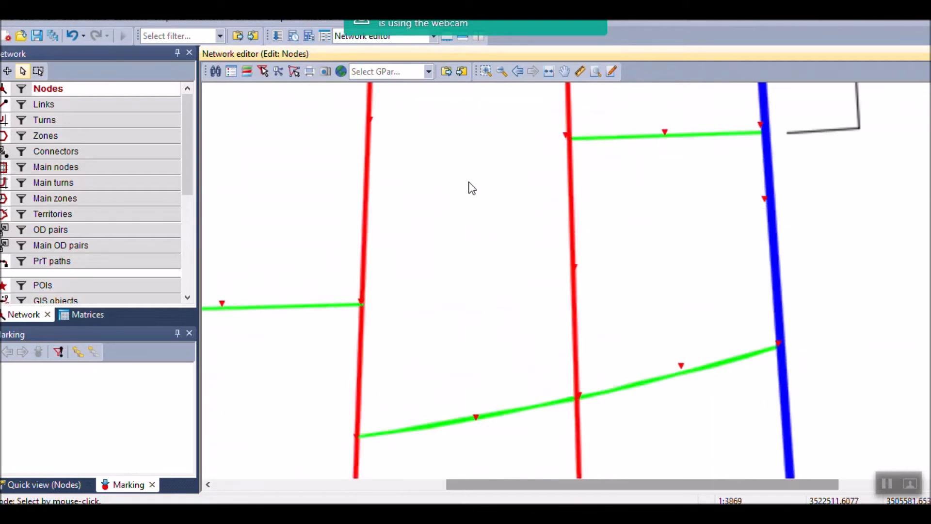
{"action": "scroll", "coordinate": [571, 289], "scroll_direction": "down", "scroll_amount": 1}
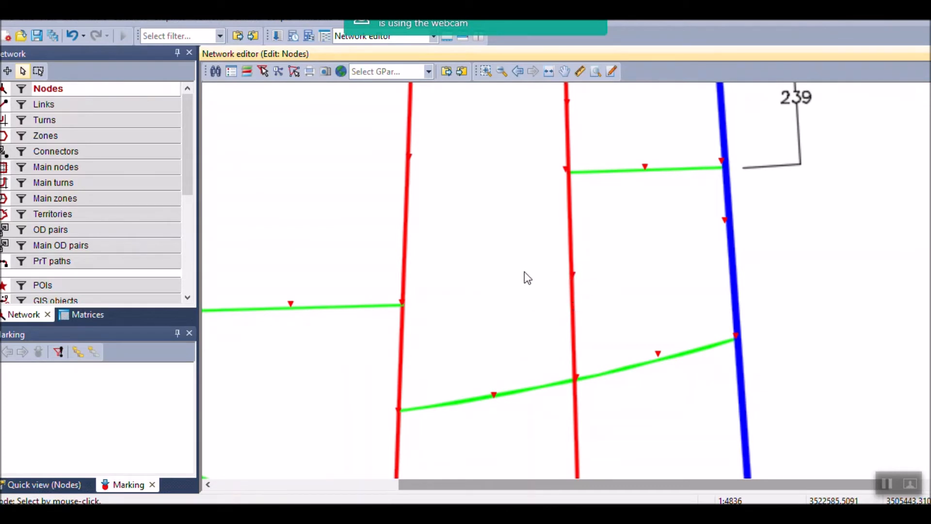
{"action": "scroll", "coordinate": [494, 216], "scroll_direction": "down", "scroll_amount": 1}
{"action": "left_click_drag", "start_coordinate": [481, 199], "coordinate": [488, 263]}
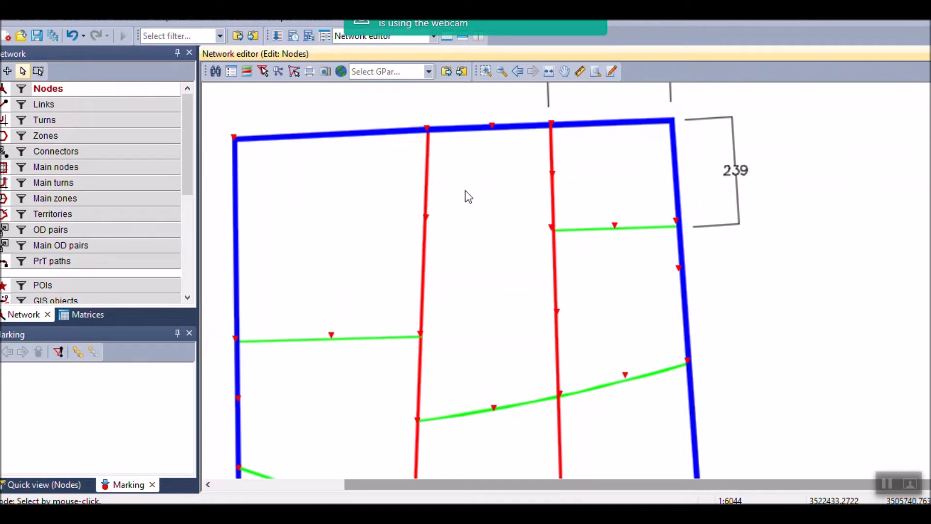
{"action": "scroll", "coordinate": [493, 146], "scroll_direction": "down", "scroll_amount": 3}
{"action": "scroll", "coordinate": [477, 240], "scroll_direction": "up", "scroll_amount": 2}
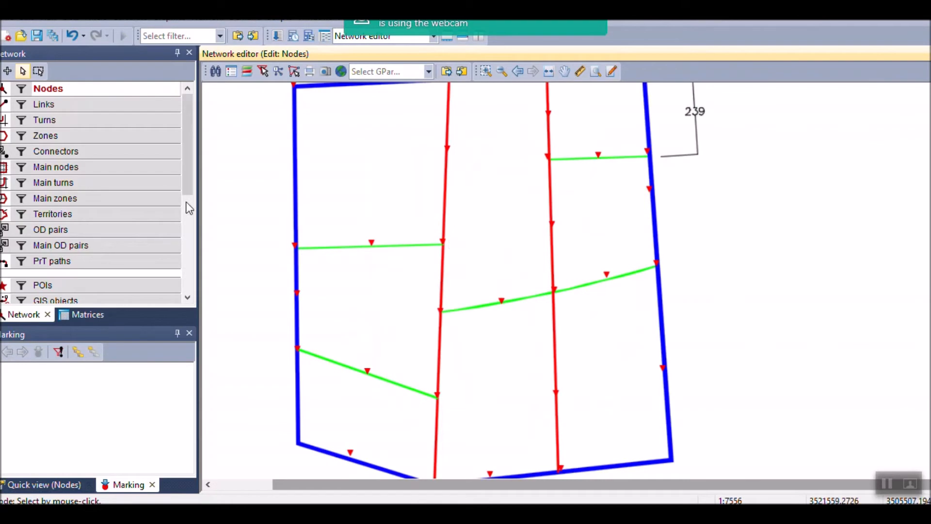
Review the link types list for the arterial and collector definitions, and return to the network editor
{"action": "left_click", "coordinate": [65, 104]}
{"action": "right_click", "coordinate": [65, 104]}
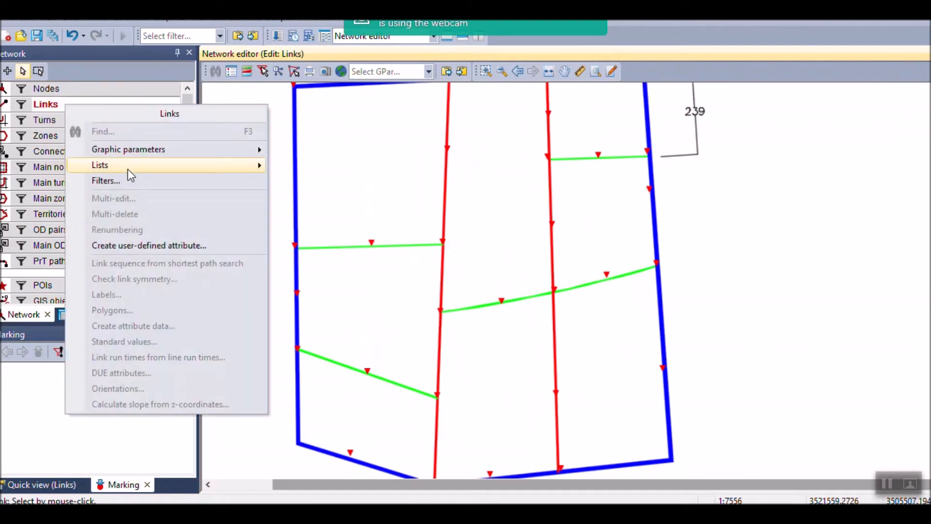
{"action": "mouse_move", "coordinate": [127, 165]}
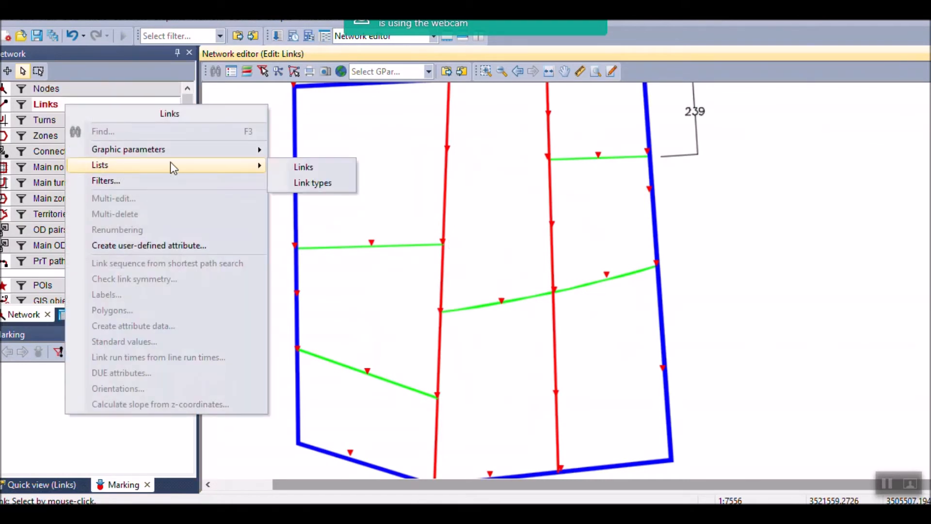
{"action": "left_click", "coordinate": [308, 184]}
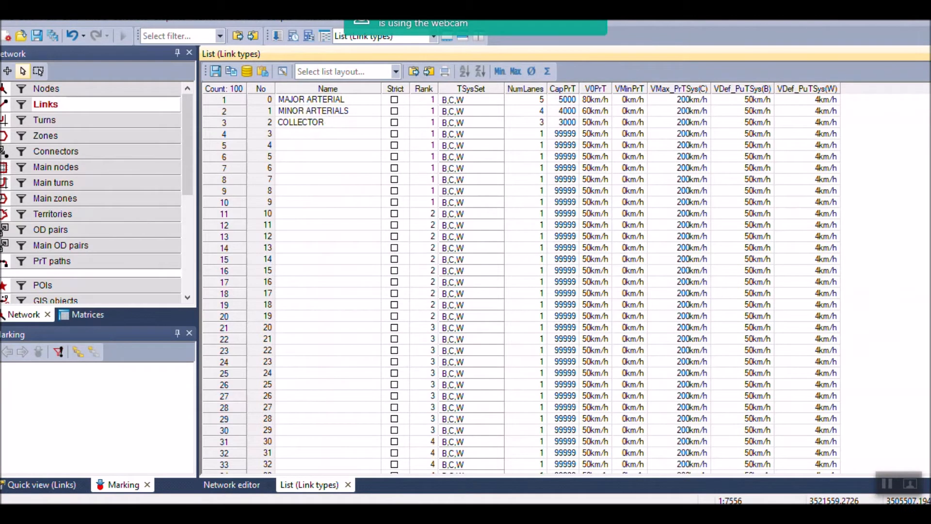
{"action": "left_click", "coordinate": [231, 488]}
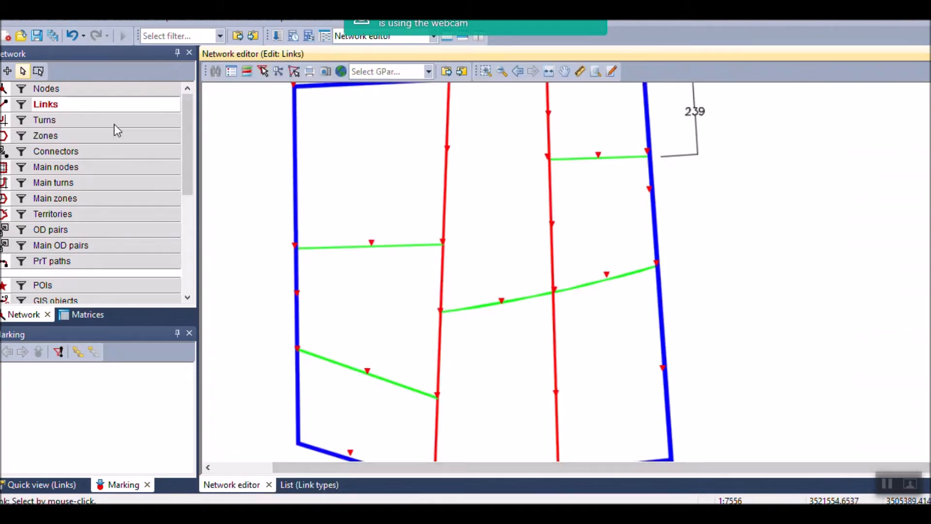
Insert a link along the green road from node 7 to the node midway toward node 1
{"action": "left_click", "coordinate": [7, 71]}
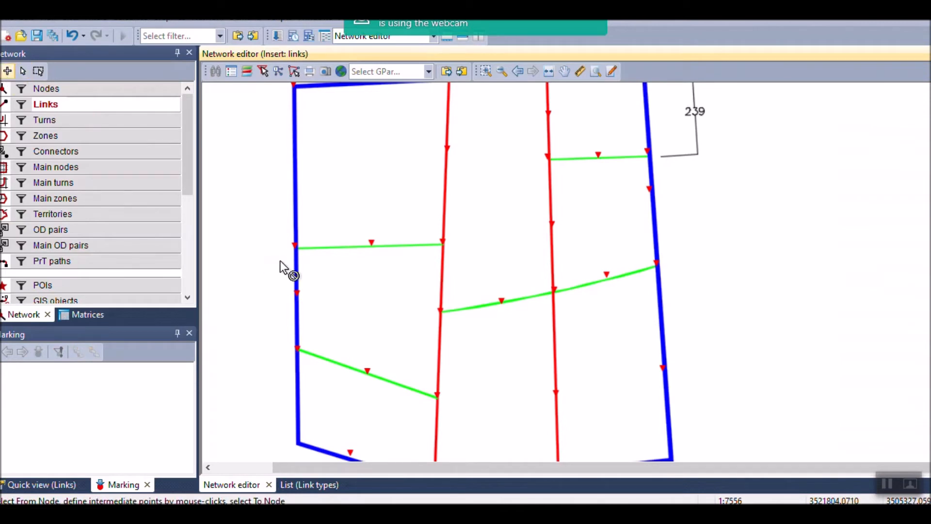
{"action": "left_click", "coordinate": [294, 248]}
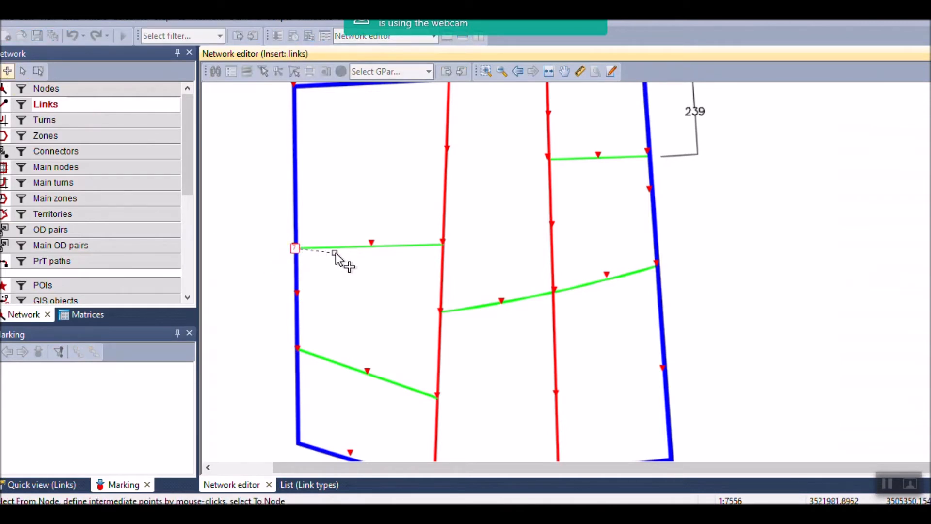
{"action": "left_click", "coordinate": [370, 247]}
{"action": "left_click", "coordinate": [484, 326]}
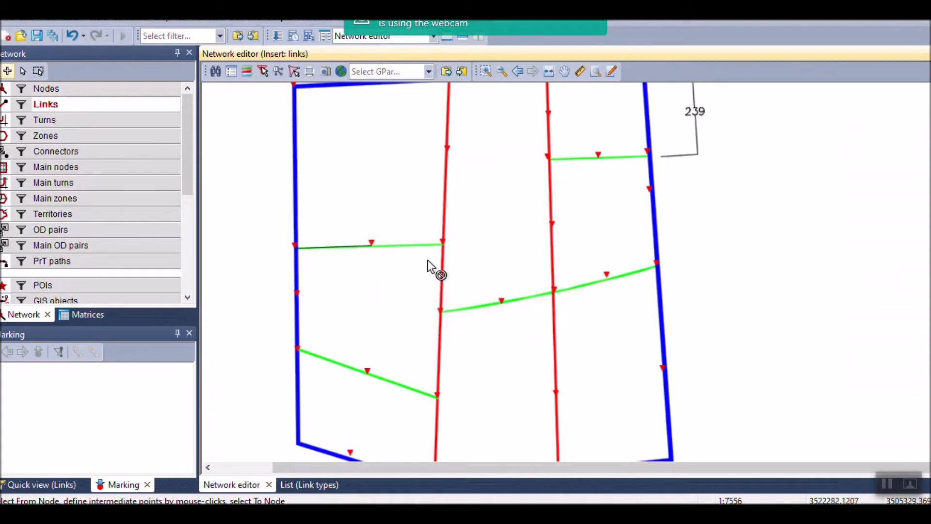
Insert a collector link along the western green road from node 1 to the mid-block node, completing that road
{"action": "left_click", "coordinate": [441, 245]}
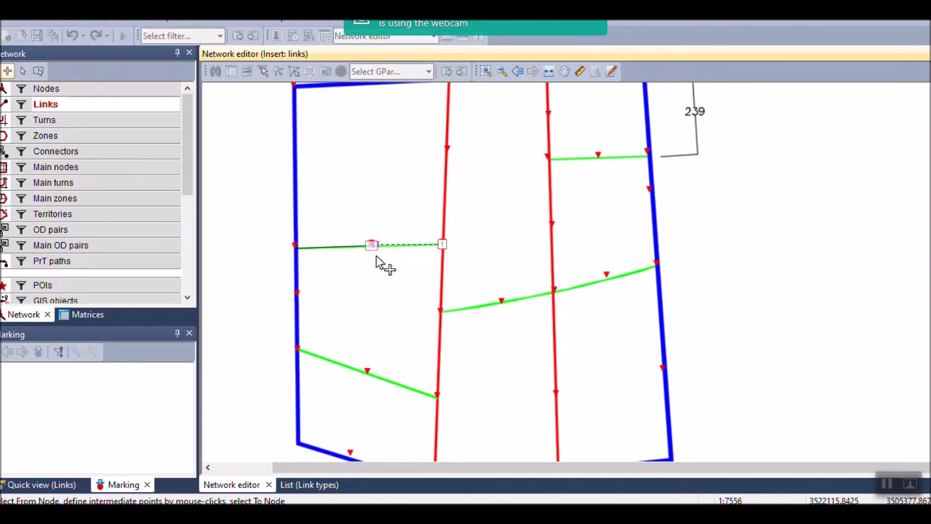
{"action": "left_click", "coordinate": [377, 248]}
{"action": "left_click", "coordinate": [479, 326]}
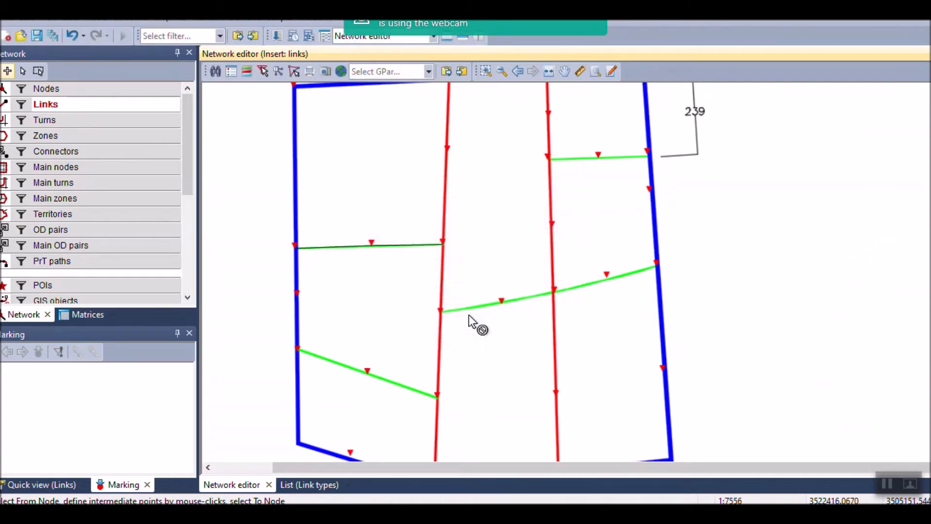
Insert collector links along the central green road from node 2 to node 14 and on to the eastern red road
{"action": "left_click", "coordinate": [441, 313]}
{"action": "left_click", "coordinate": [498, 302]}
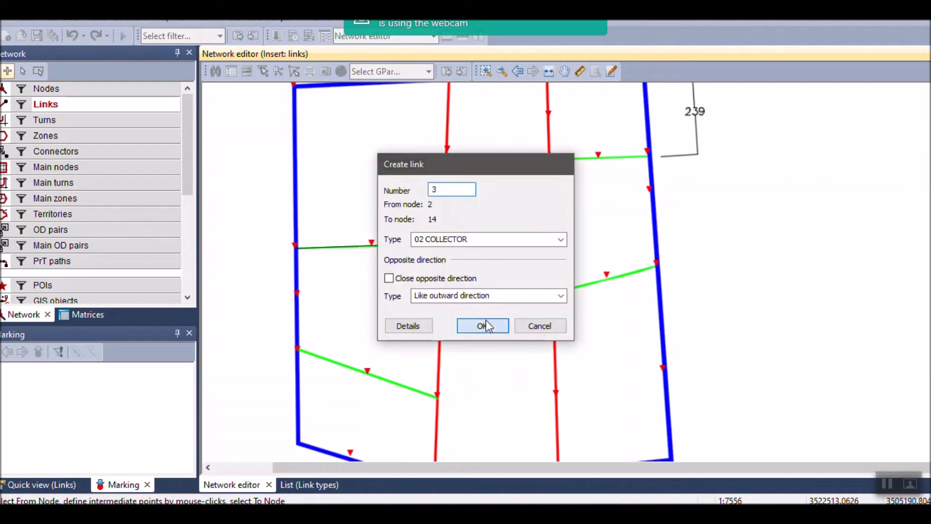
{"action": "left_click", "coordinate": [483, 324]}
{"action": "left_click", "coordinate": [502, 304]}
{"action": "left_click", "coordinate": [550, 295]}
{"action": "left_click", "coordinate": [489, 326]}
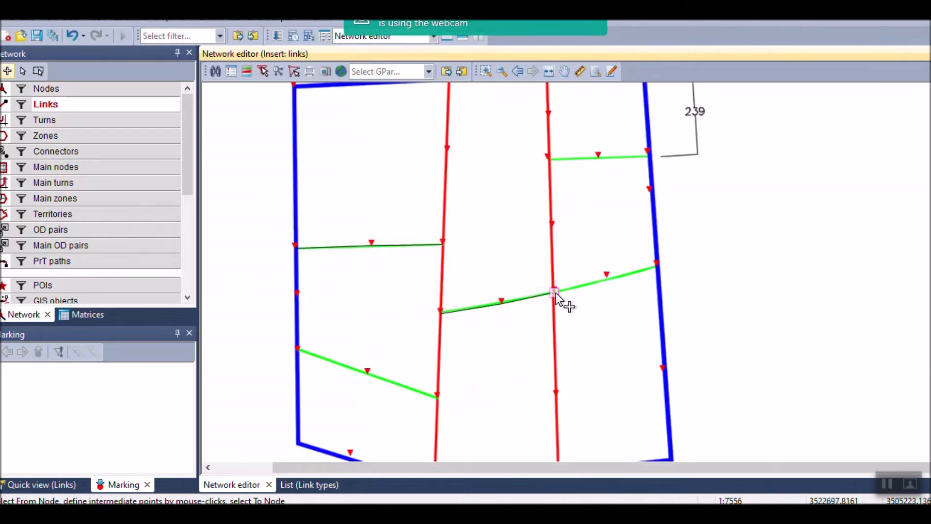
Insert two collector links along the green road from the eastern red road through the mid-block node to the eastern blue road
{"action": "left_click", "coordinate": [554, 293]}
{"action": "left_click", "coordinate": [607, 277]}
{"action": "left_click", "coordinate": [496, 328]}
{"action": "left_click", "coordinate": [607, 278]}
{"action": "left_click", "coordinate": [657, 266]}
{"action": "left_click", "coordinate": [492, 334]}
Insert a link of type 01 MINOR ARTERIALS along the western red road from node 5 to node 12 on the southern boundary
{"action": "scroll", "coordinate": [537, 197], "scroll_direction": "down", "scroll_amount": 2}
{"action": "scroll", "coordinate": [477, 361], "scroll_direction": "up", "scroll_amount": 3}
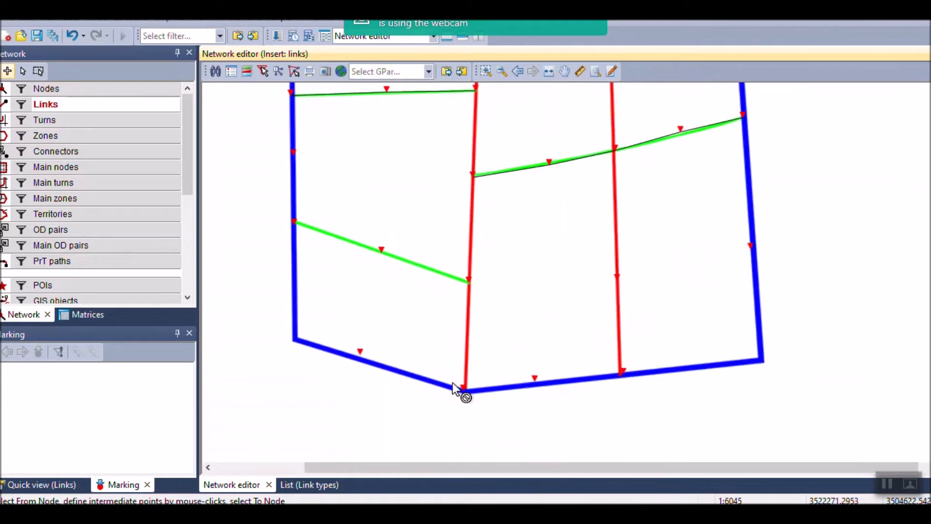
{"action": "left_click", "coordinate": [470, 282]}
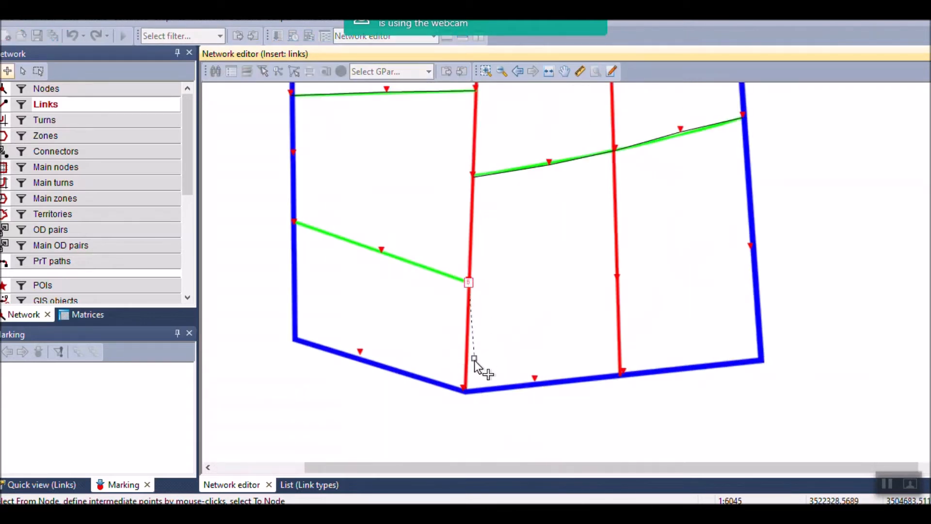
{"action": "left_click", "coordinate": [467, 389]}
{"action": "left_click", "coordinate": [461, 245]}
{"action": "left_click", "coordinate": [561, 239]}
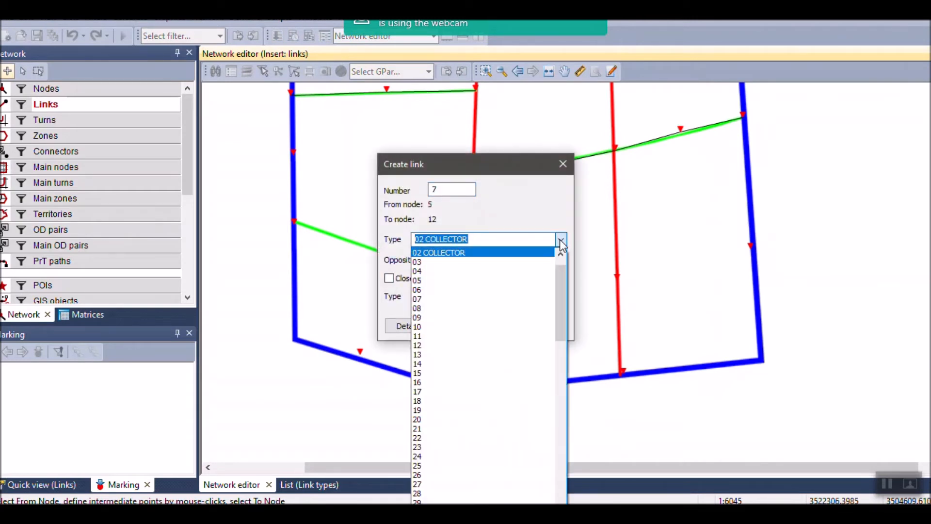
{"action": "left_click", "coordinate": [479, 262]}
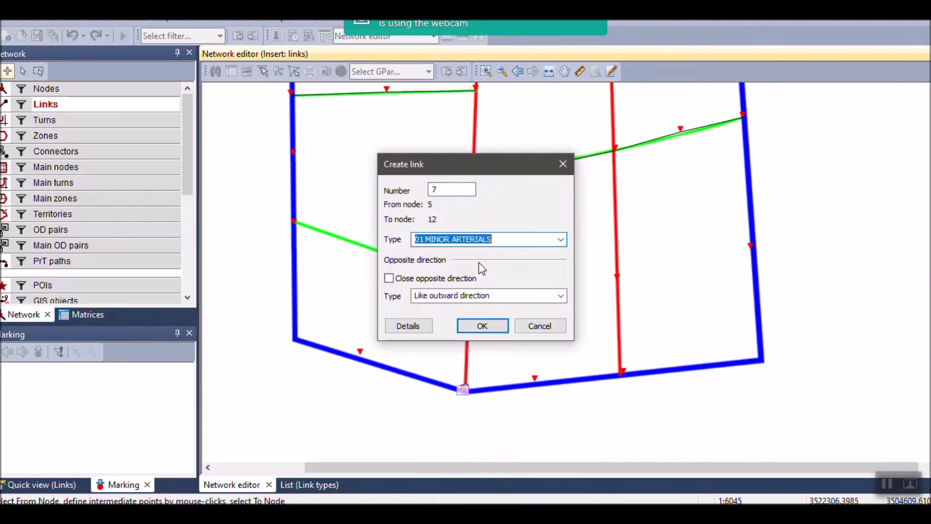
{"action": "left_click", "coordinate": [482, 327]}
Insert a minor arterial link on the western red road from node 1 down to node 2
{"action": "scroll", "coordinate": [490, 375], "scroll_direction": "down", "scroll_amount": 2}
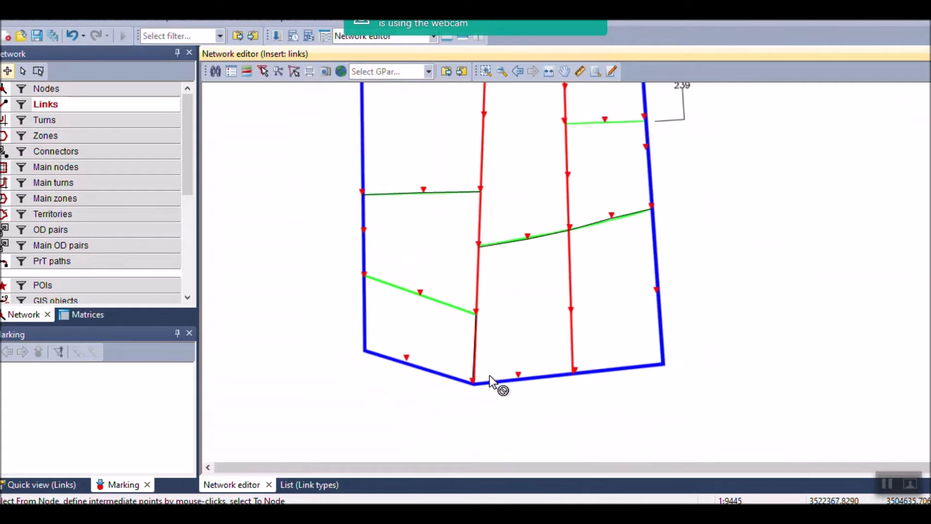
{"action": "scroll", "coordinate": [499, 220], "scroll_direction": "up", "scroll_amount": 3}
{"action": "left_click", "coordinate": [477, 194]}
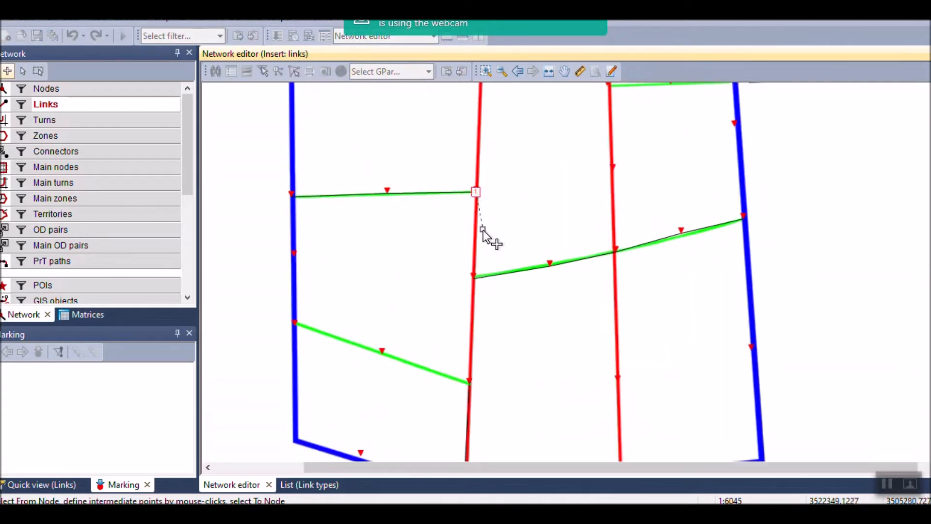
{"action": "left_click", "coordinate": [473, 281]}
{"action": "left_click", "coordinate": [481, 327]}
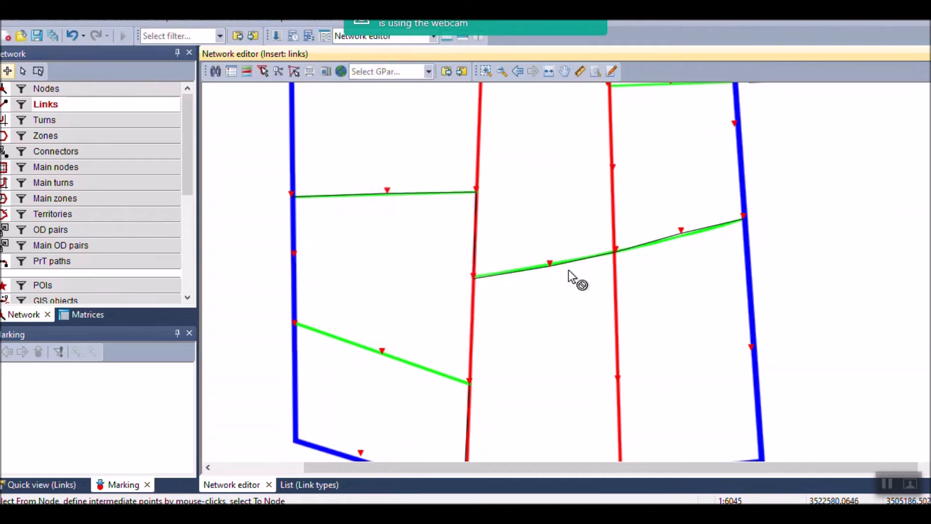
Insert a link of type 01 MINOR ARTERIALS along the southwestern green road from node 6 to node 16
{"action": "scroll", "coordinate": [488, 327], "scroll_direction": "down", "scroll_amount": 2}
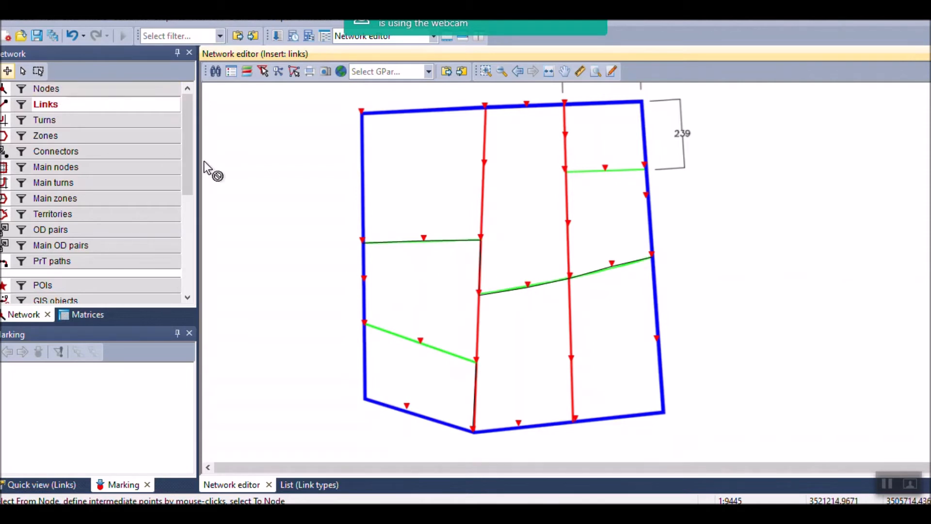
{"action": "left_click", "coordinate": [365, 325]}
{"action": "left_click", "coordinate": [421, 343]}
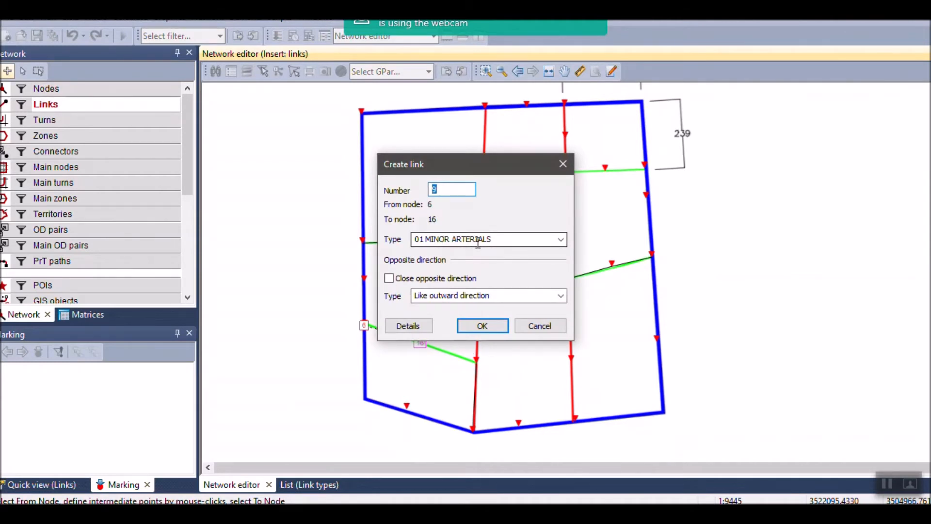
{"action": "left_click", "coordinate": [486, 327]}
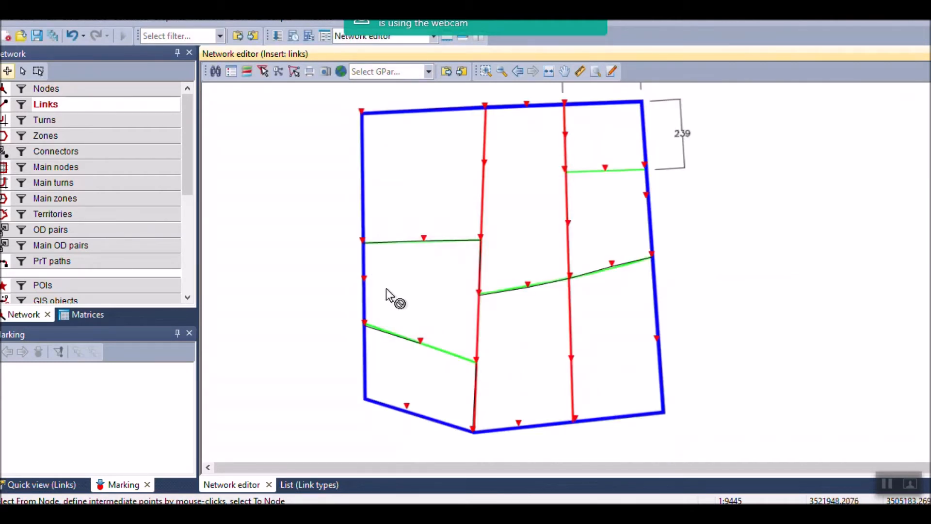
Open the link between nodes 16 and 6 for editing and review its type, speed, lanes and capacity
{"action": "scroll", "coordinate": [368, 337], "scroll_direction": "up", "scroll_amount": 2}
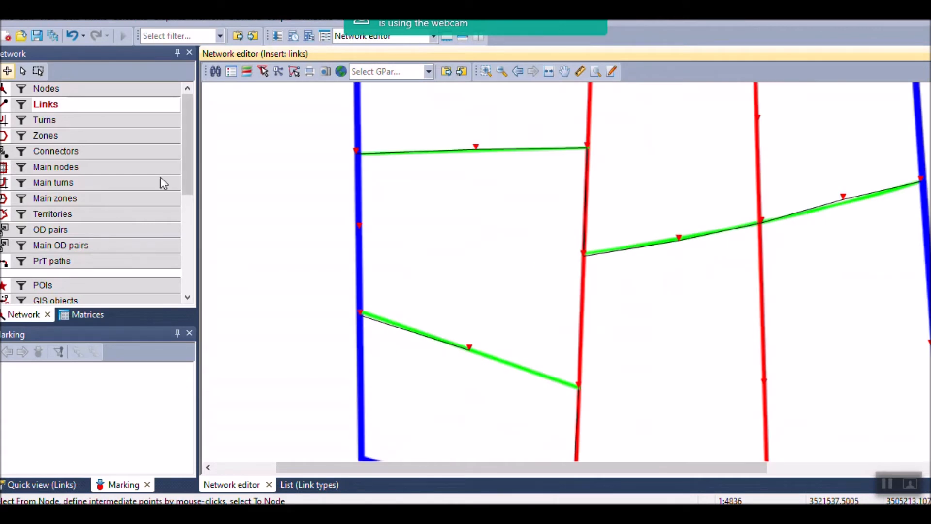
{"action": "left_click", "coordinate": [23, 72]}
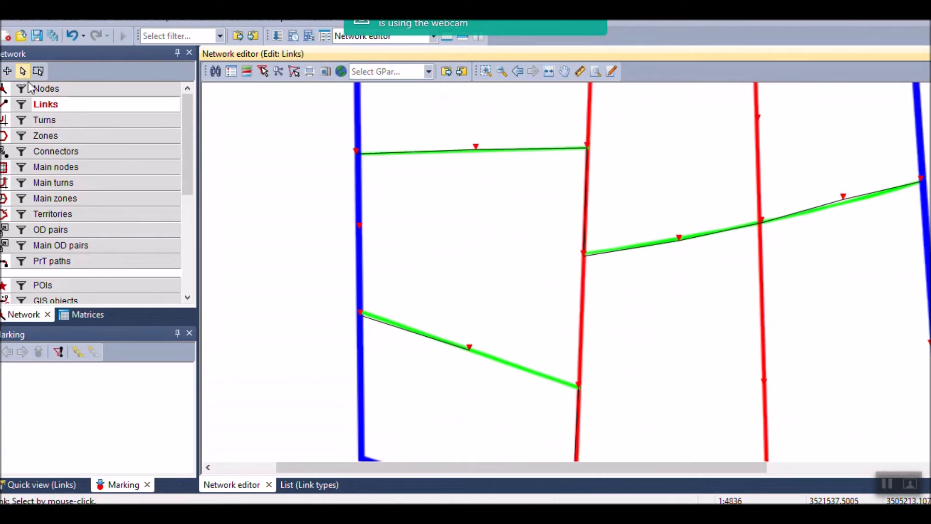
{"action": "double_click", "coordinate": [394, 321]}
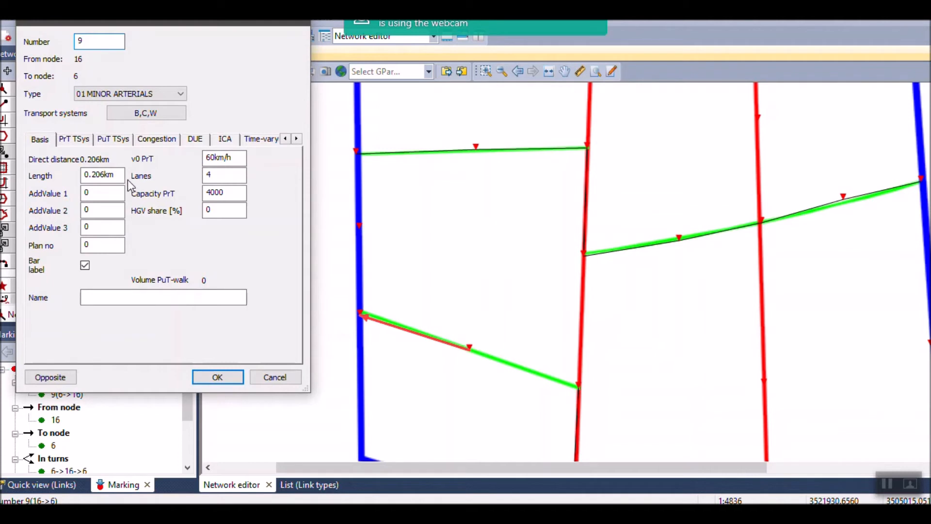
{"action": "left_click", "coordinate": [132, 93]}
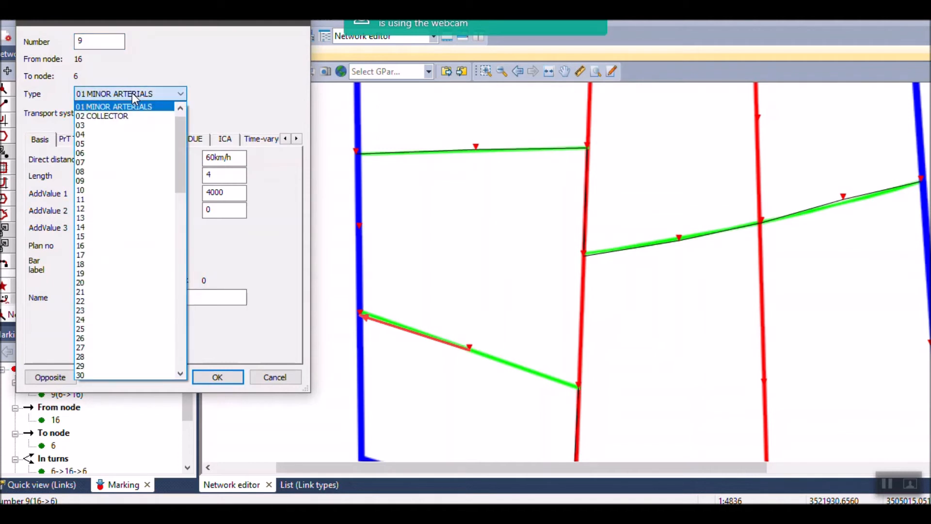
{"action": "left_click", "coordinate": [132, 93]}
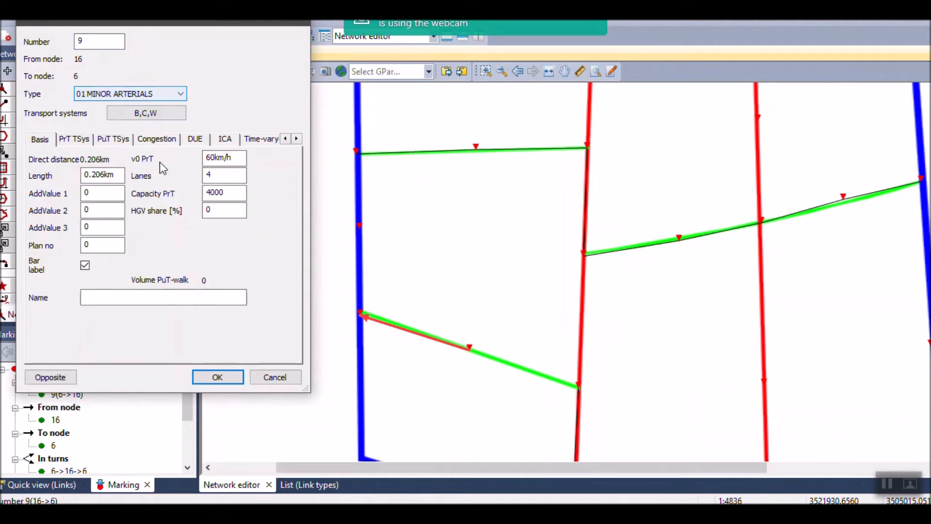
{"action": "left_click_drag", "start_coordinate": [112, 22], "coordinate": [135, 65]}
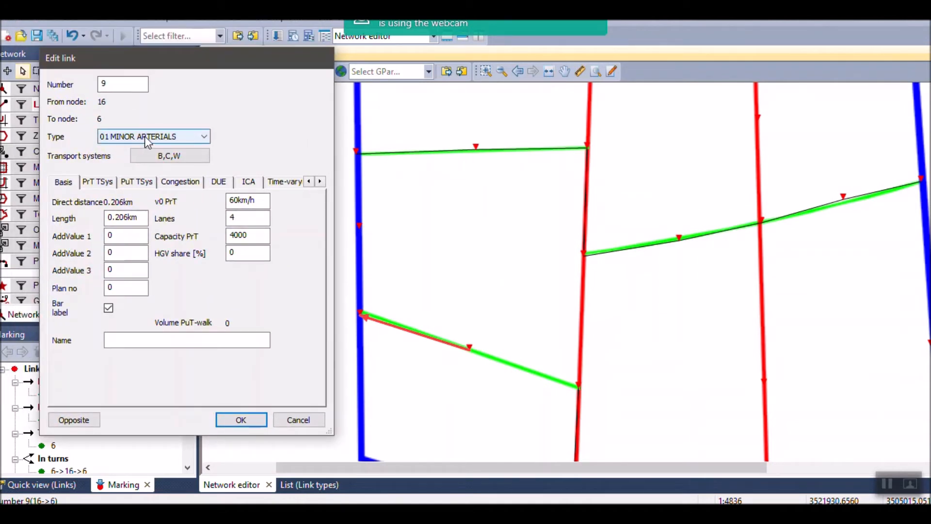
{"action": "left_click_drag", "start_coordinate": [256, 200], "coordinate": [223, 202]}
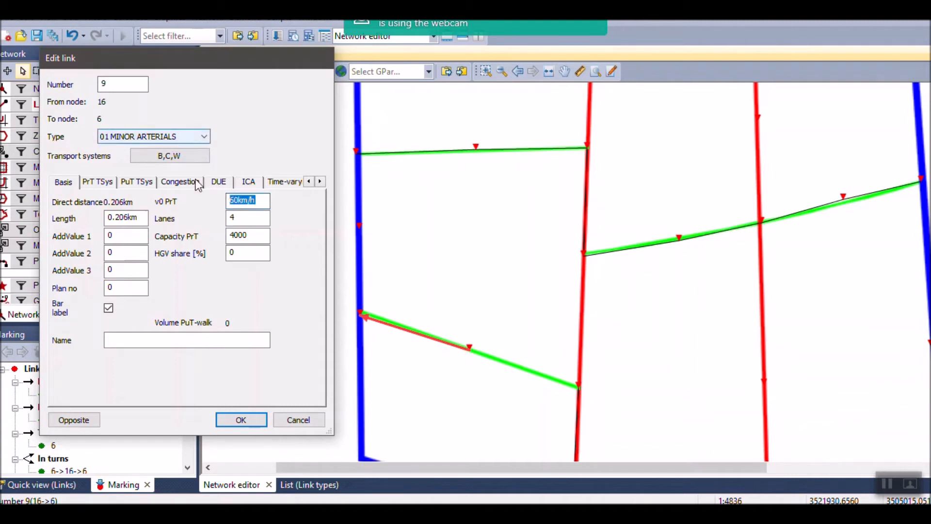
{"action": "key", "text": "Tab"}
{"action": "key", "text": "Tab"}
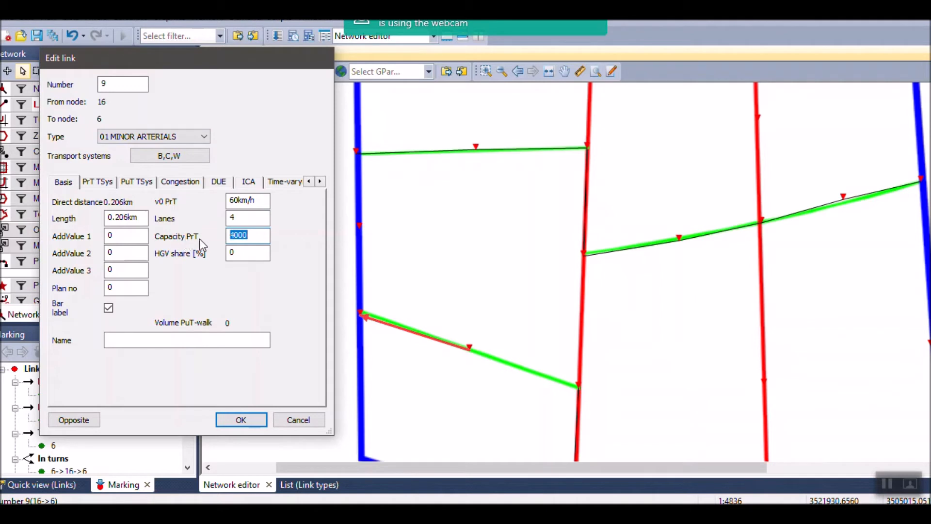
Change the link from node 16 to node 6 to type 02 COLLECTOR with v0 PrT 50 km/h, 3 lanes and capacity 3000
{"action": "left_click", "coordinate": [162, 136]}
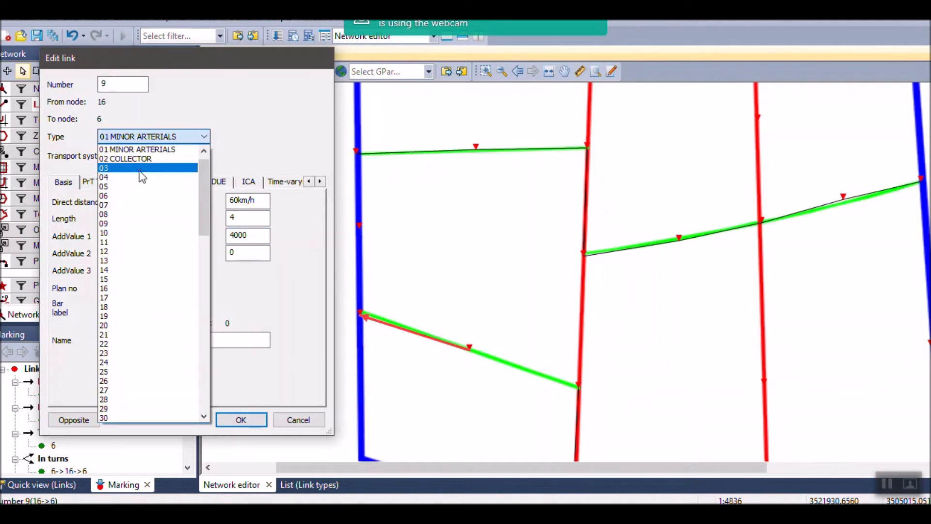
{"action": "scroll", "coordinate": [140, 171], "scroll_direction": "up", "scroll_amount": 1}
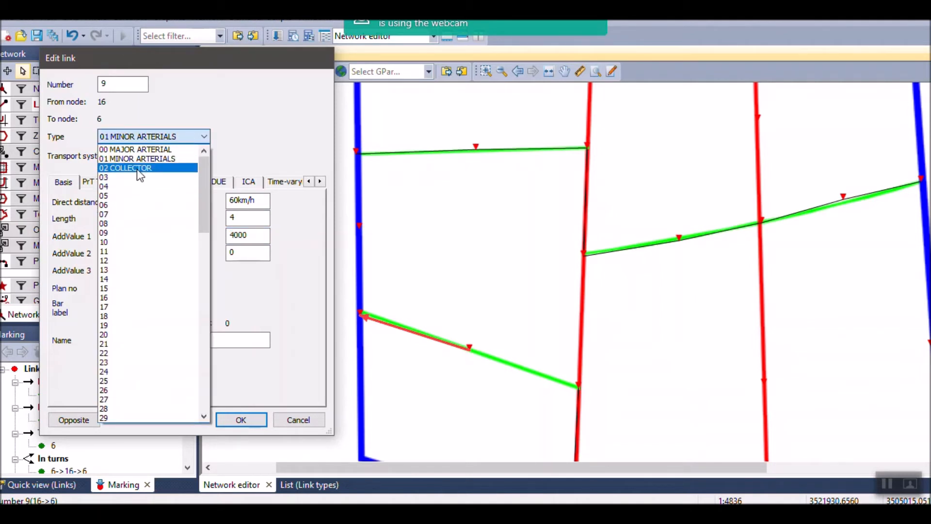
{"action": "left_click", "coordinate": [137, 168]}
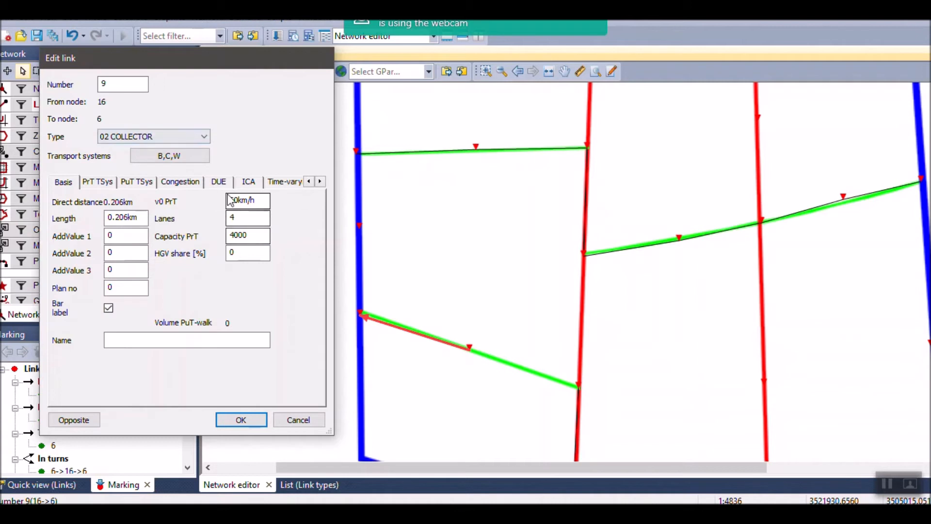
{"action": "left_click_drag", "start_coordinate": [263, 201], "coordinate": [220, 203]}
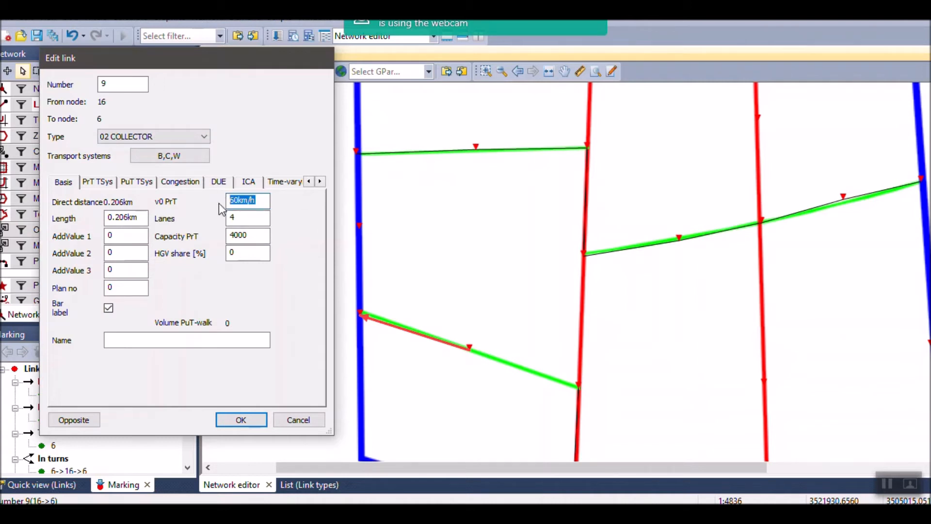
{"action": "type", "text": "50"}
{"action": "left_click", "coordinate": [244, 221]}
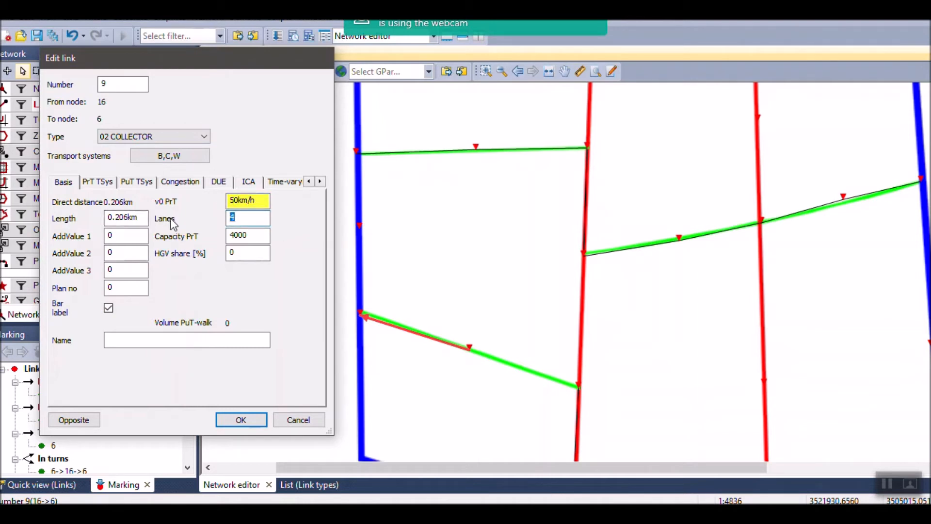
{"action": "type", "text": "3"}
{"action": "left_click_drag", "start_coordinate": [240, 237], "coordinate": [216, 236]}
{"action": "type", "text": "3000"}
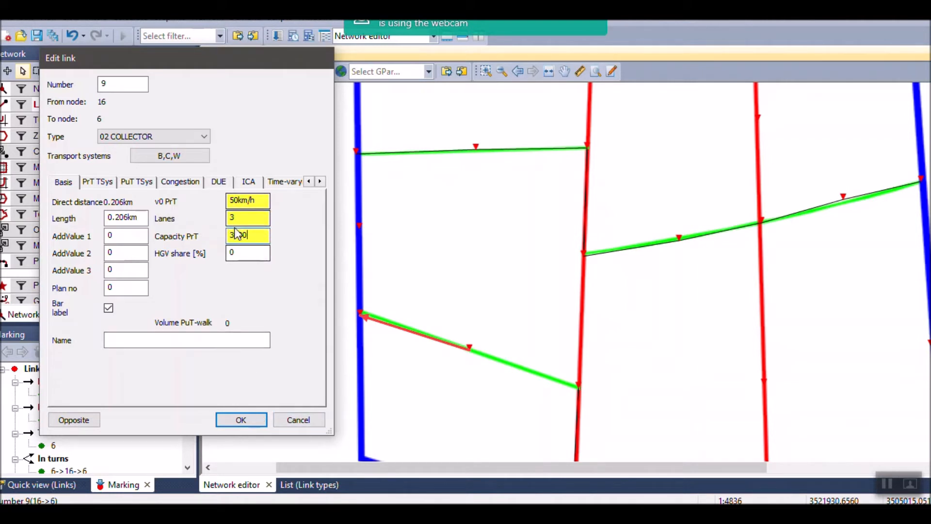
{"action": "left_click", "coordinate": [249, 419]}
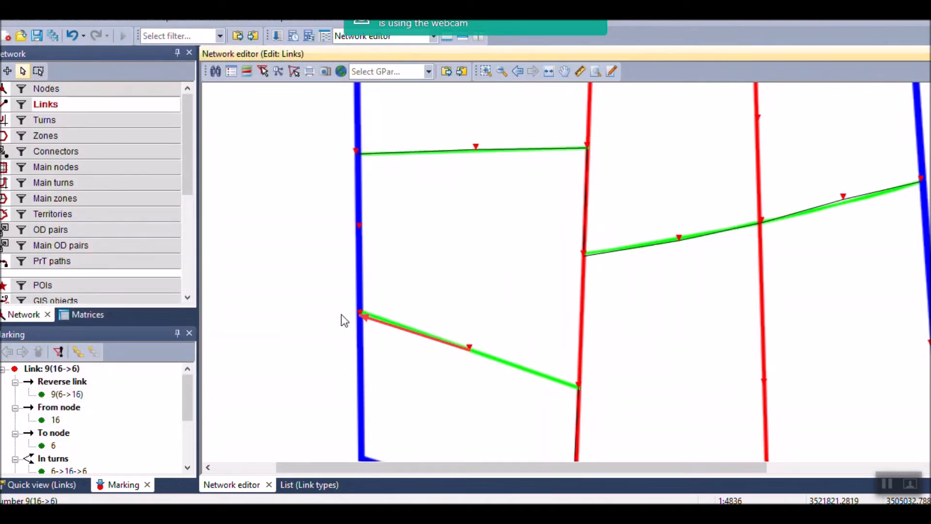
Delete the link between nodes 6 and 16 on the southwestern green road
{"action": "left_click", "coordinate": [285, 286]}
{"action": "left_click", "coordinate": [422, 340]}
{"action": "left_click", "coordinate": [420, 335]}
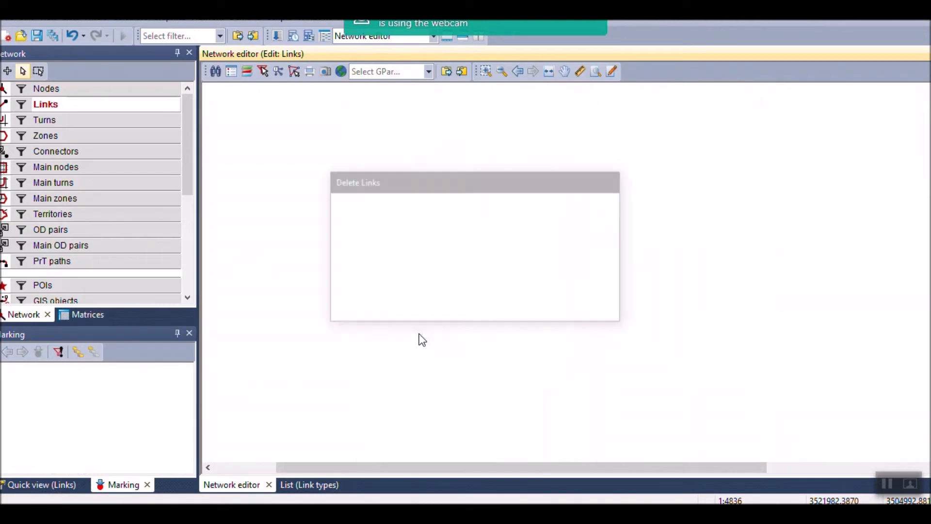
Insert a link from node 6 to node 16 with the type 02 COLLECTOR
{"action": "left_click", "coordinate": [7, 71]}
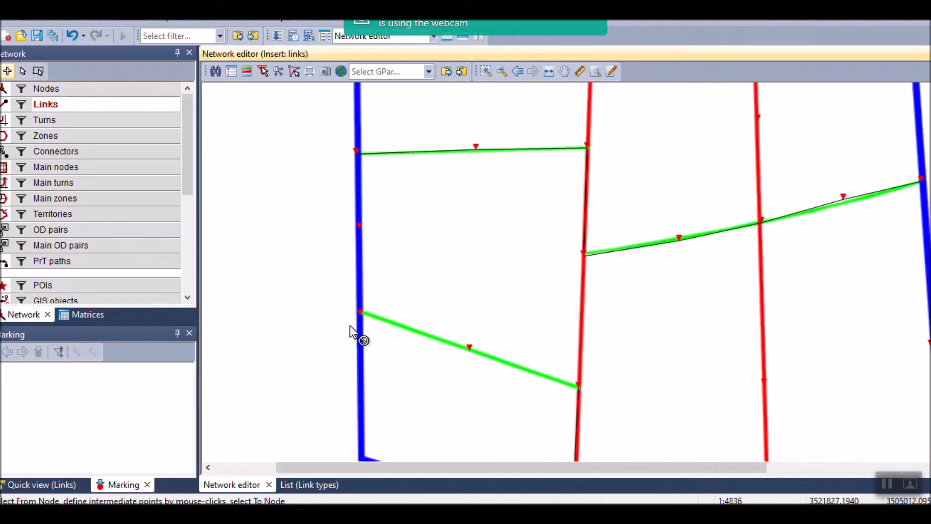
{"action": "left_click", "coordinate": [360, 316]}
{"action": "left_click", "coordinate": [469, 350]}
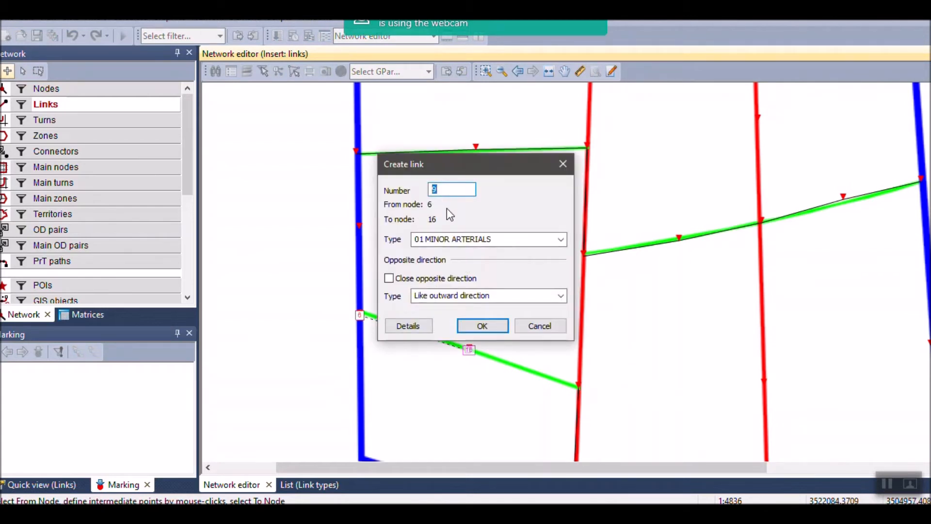
{"action": "left_click", "coordinate": [473, 240]}
{"action": "left_click", "coordinate": [561, 240]}
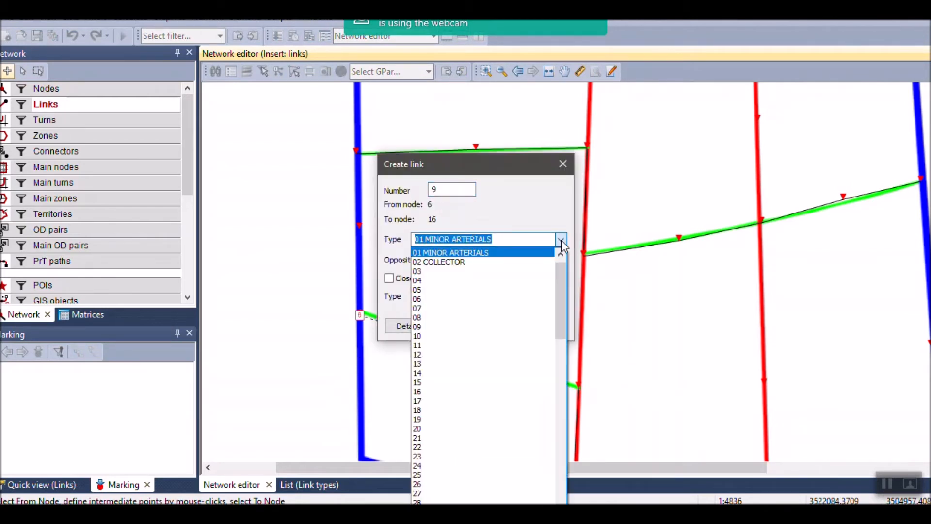
{"action": "left_click", "coordinate": [459, 260]}
{"action": "left_click", "coordinate": [467, 326]}
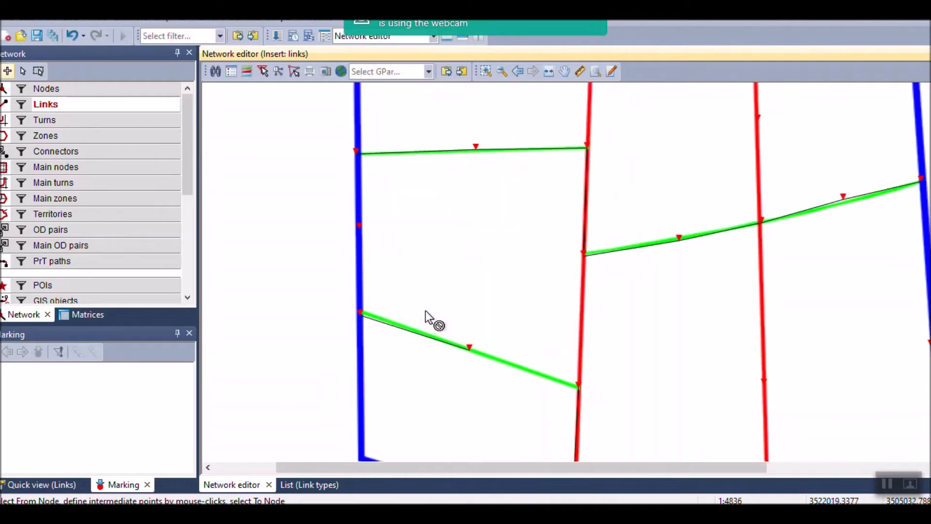
Examine the speed, lanes and PrT capacity of the link from node 6 to node 16, leaving its attributes unedited
{"action": "left_click", "coordinate": [23, 72]}
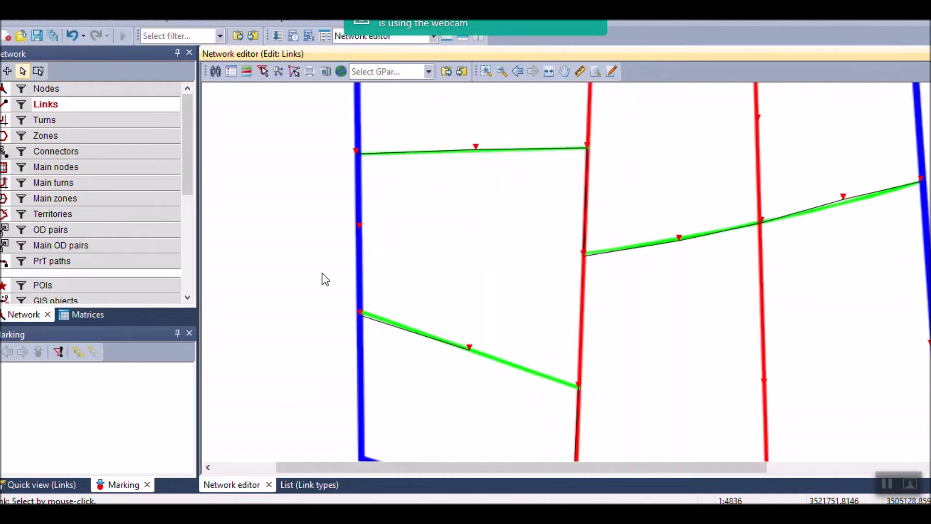
{"action": "left_click", "coordinate": [376, 319]}
{"action": "double_click", "coordinate": [378, 322]}
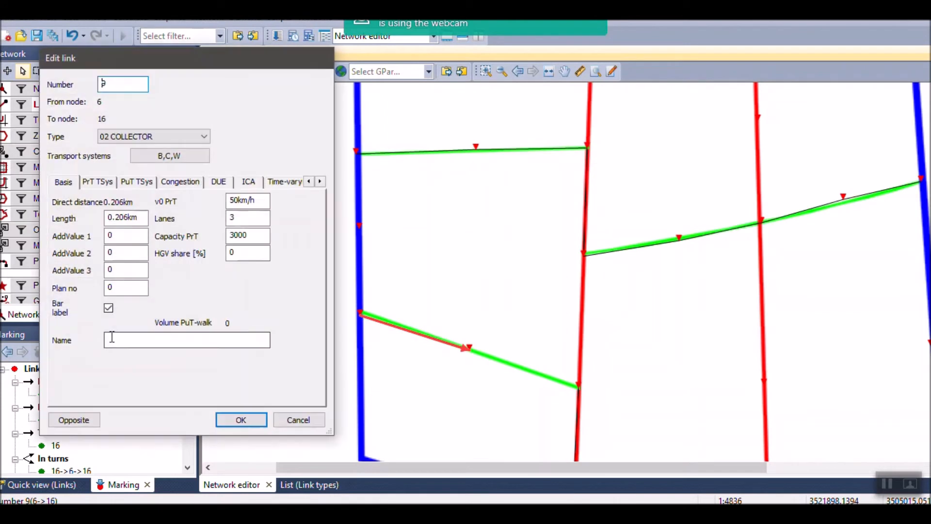
{"action": "left_click_drag", "start_coordinate": [235, 218], "coordinate": [218, 219]}
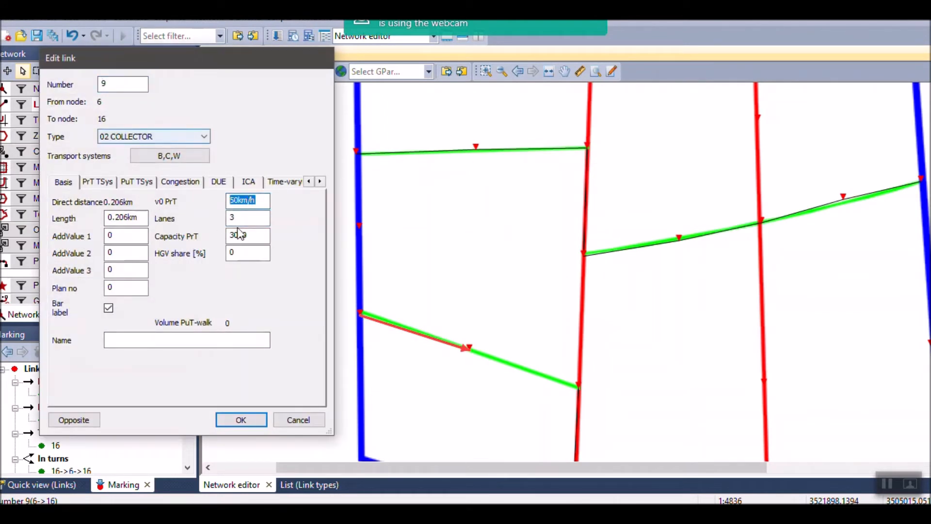
{"action": "left_click_drag", "start_coordinate": [251, 235], "coordinate": [219, 234]}
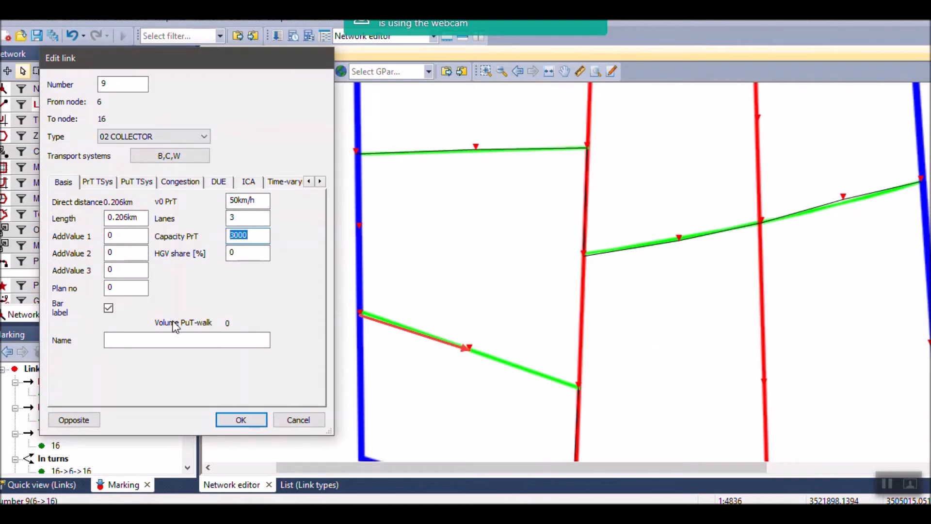
{"action": "left_click", "coordinate": [293, 421]}
{"action": "scroll", "coordinate": [414, 269], "scroll_direction": "down", "scroll_amount": 3}
{"action": "left_click_drag", "start_coordinate": [400, 204], "coordinate": [390, 268]}
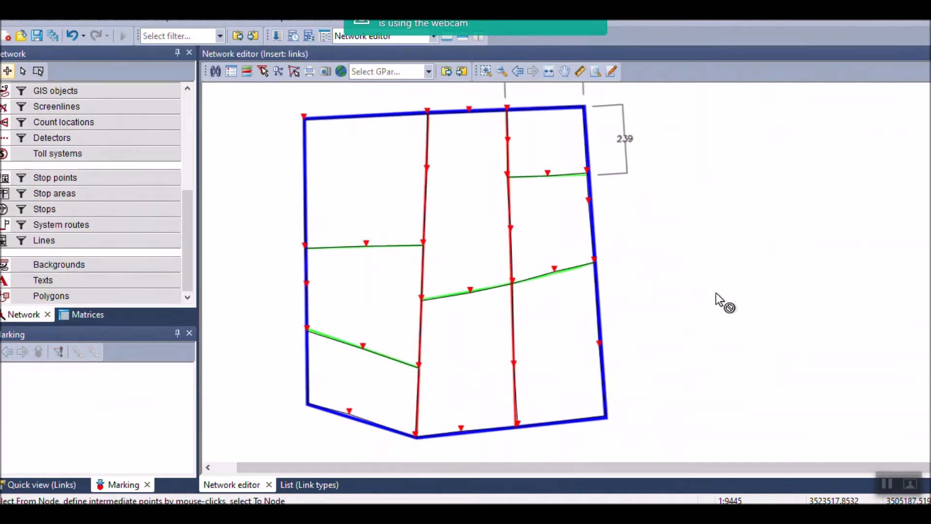
{"action": "scroll", "coordinate": [180, 198], "scroll_direction": "up", "scroll_amount": 5}
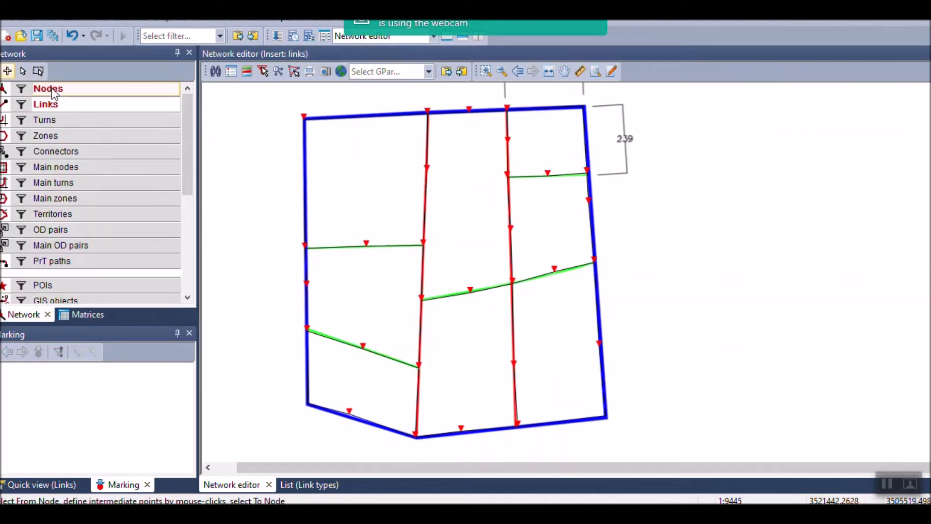
{"action": "left_click", "coordinate": [22, 71]}
{"action": "left_click", "coordinate": [513, 320]}
{"action": "scroll", "coordinate": [654, 324], "scroll_direction": "down", "scroll_amount": 1}
{"action": "scroll", "coordinate": [410, 327], "scroll_direction": "up", "scroll_amount": 1}
{"action": "left_click", "coordinate": [392, 120]}
Hide the background drawing behind the network links
{"action": "scroll", "coordinate": [112, 156], "scroll_direction": "down", "scroll_amount": 5}
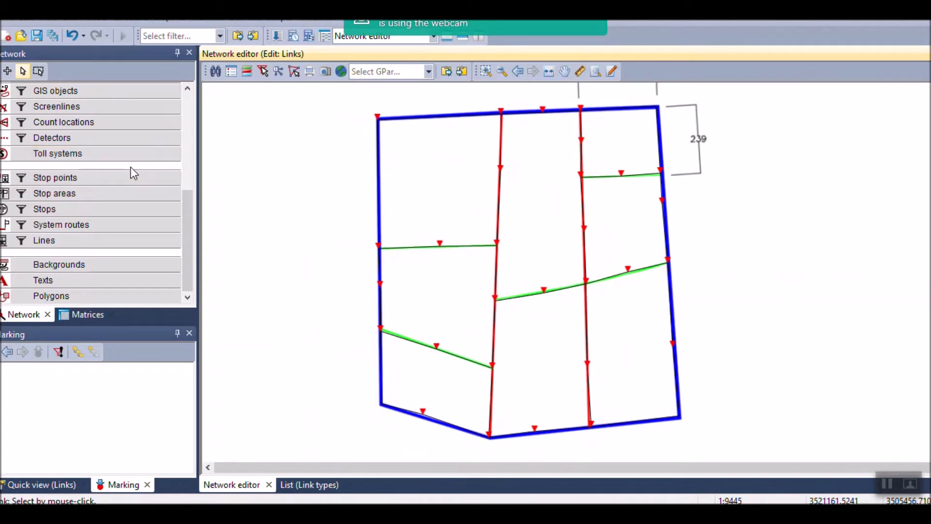
{"action": "left_click", "coordinate": [6, 272]}
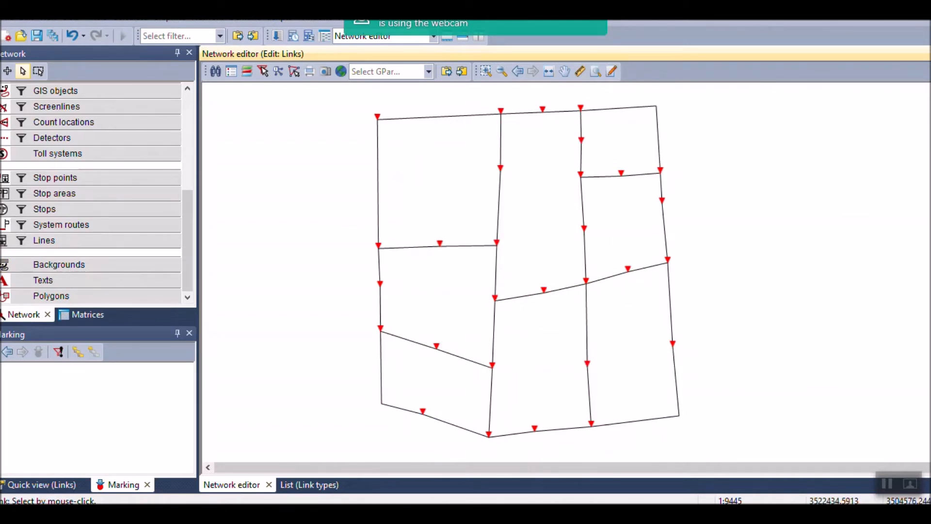
{"action": "left_click", "coordinate": [6, 271]}
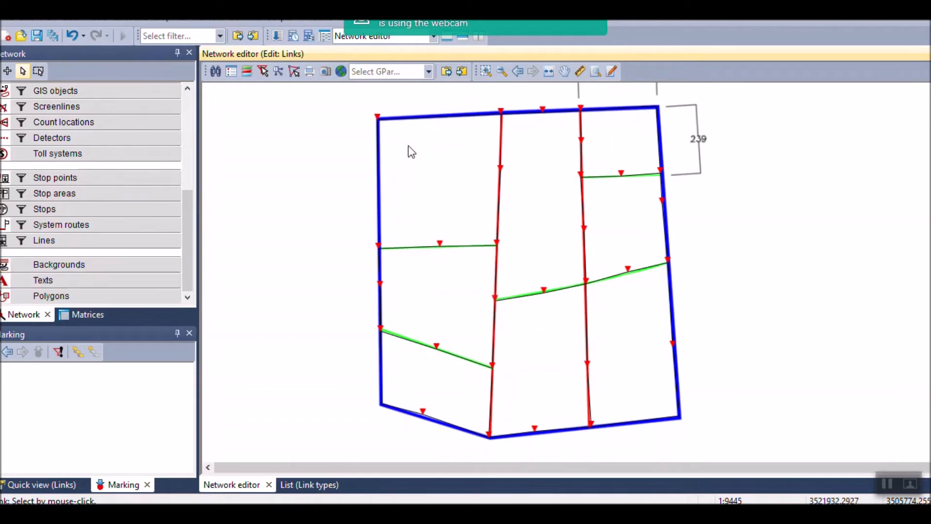
{"action": "left_click", "coordinate": [18, 268]}
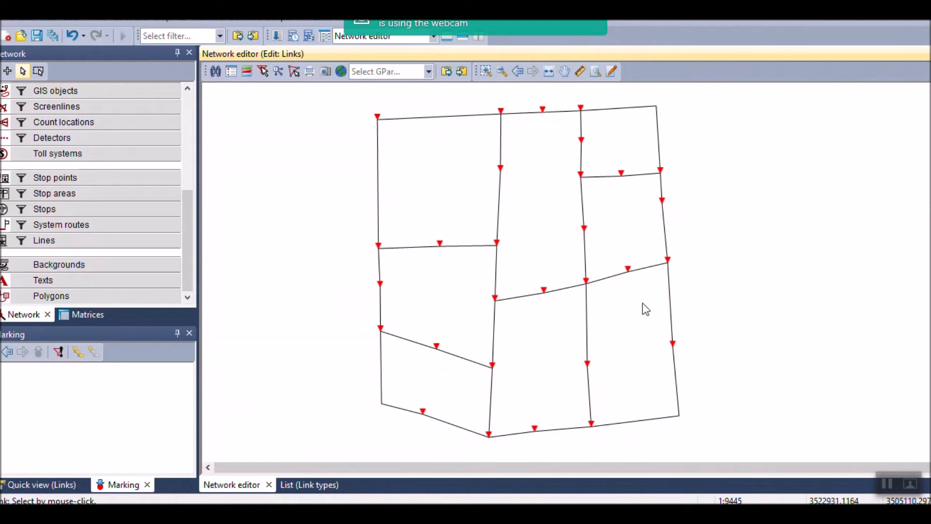
Set the active links' graphic parameters to classified display by type number and add two more classes
{"action": "scroll", "coordinate": [100, 184], "scroll_direction": "up", "scroll_amount": 5}
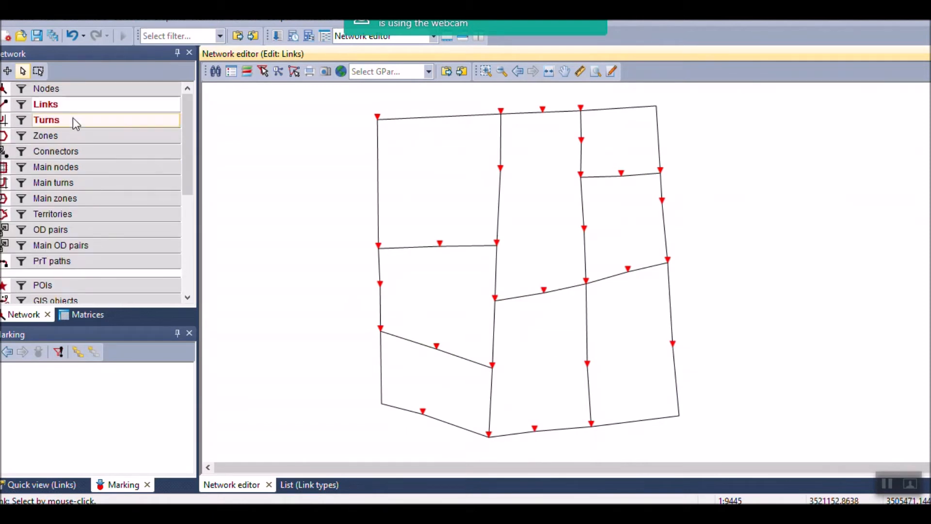
{"action": "right_click", "coordinate": [67, 103]}
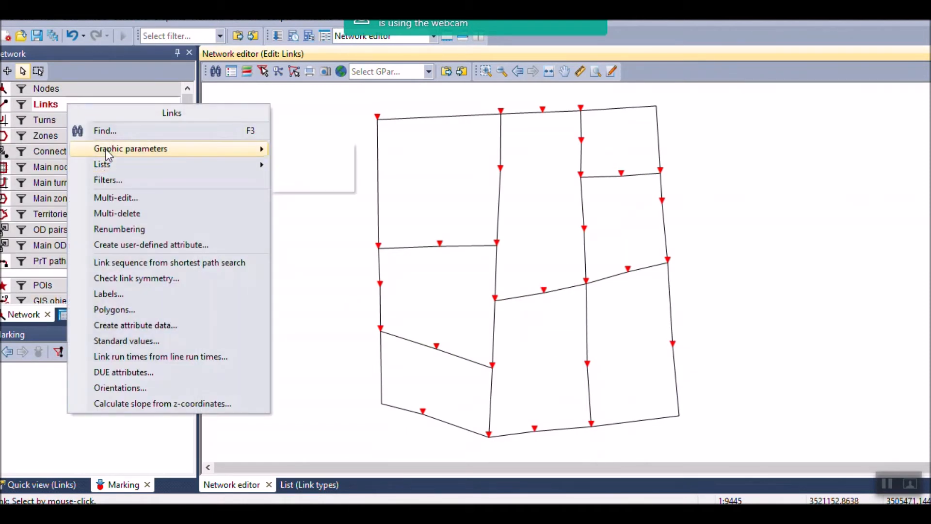
{"action": "mouse_move", "coordinate": [107, 151]}
{"action": "left_click", "coordinate": [333, 150]}
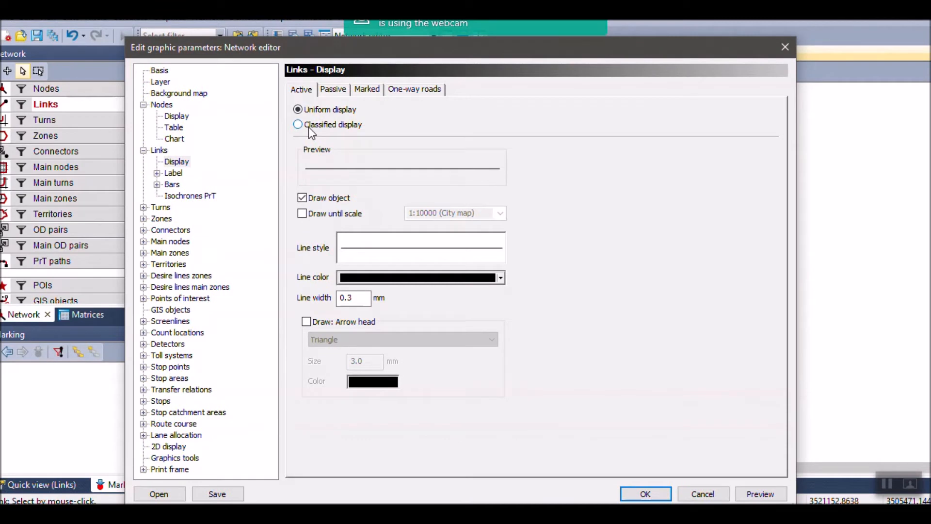
{"action": "left_click", "coordinate": [309, 128]}
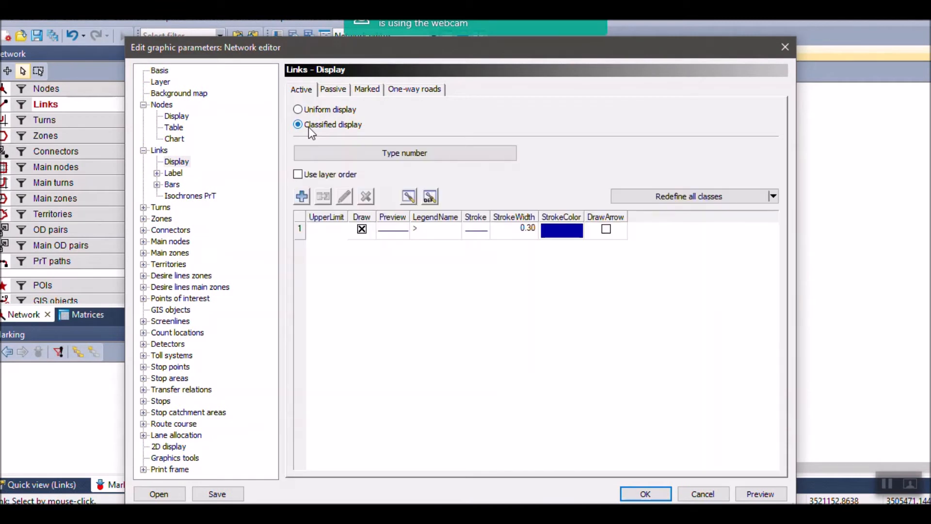
{"action": "left_click", "coordinate": [309, 196]}
{"action": "left_click", "coordinate": [309, 197]}
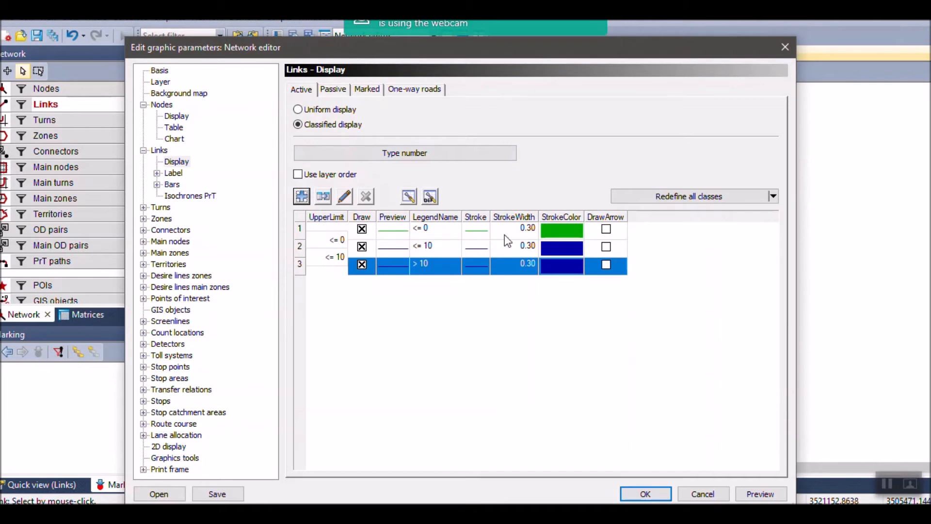
Give the first link class a dark blue stroke with a width of 0.8
{"action": "left_click", "coordinate": [435, 235]}
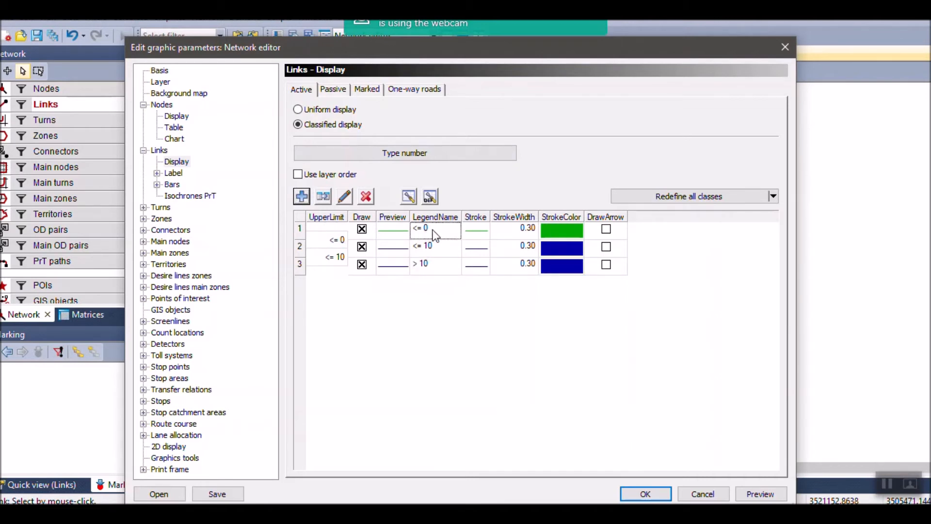
{"action": "left_click", "coordinate": [575, 237]}
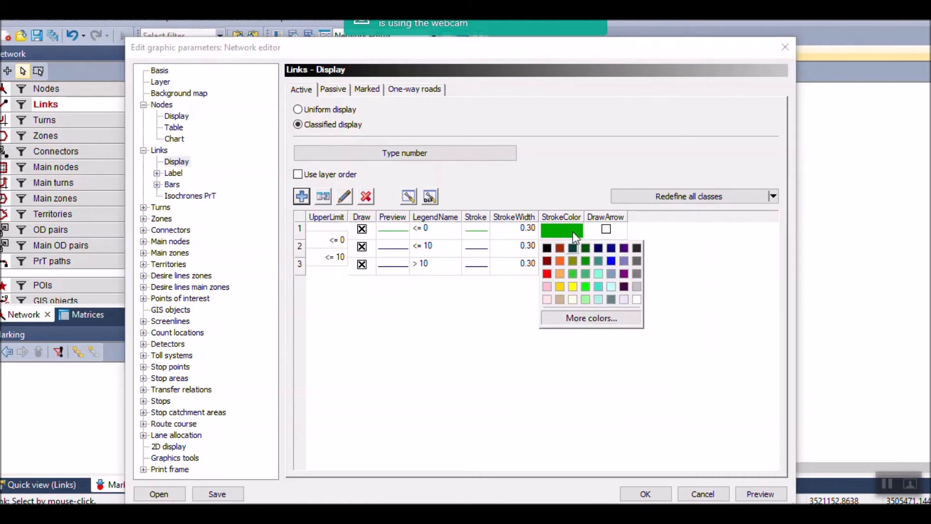
{"action": "left_click", "coordinate": [612, 248]}
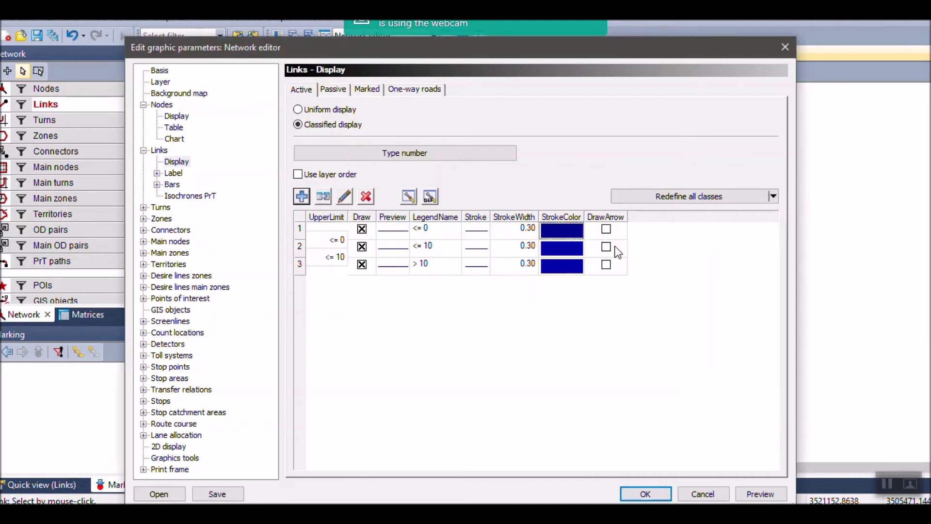
{"action": "left_click", "coordinate": [530, 230]}
{"action": "type", "text": "0.8"}
Set the second link class's legend name to "<= 1" and give it a red stroke with a width of 0.5
{"action": "left_click", "coordinate": [440, 252]}
{"action": "left_click", "coordinate": [436, 248]}
{"action": "left_click", "coordinate": [431, 247]}
{"action": "type", "text": "1"}
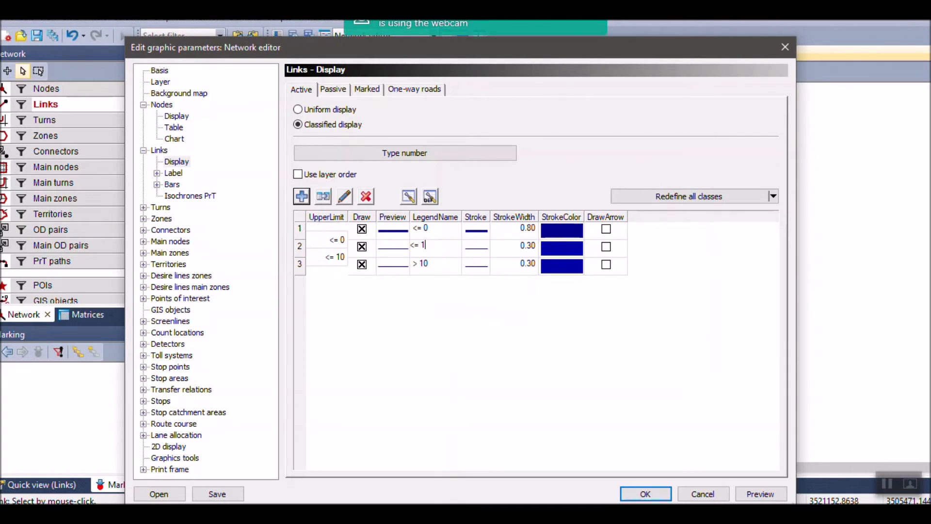
{"action": "left_click", "coordinate": [569, 249]}
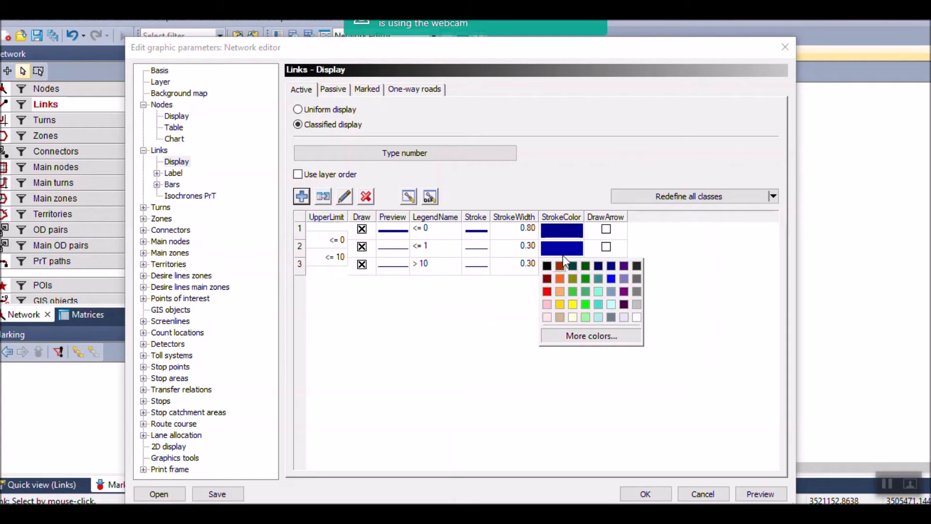
{"action": "left_click", "coordinate": [547, 293]}
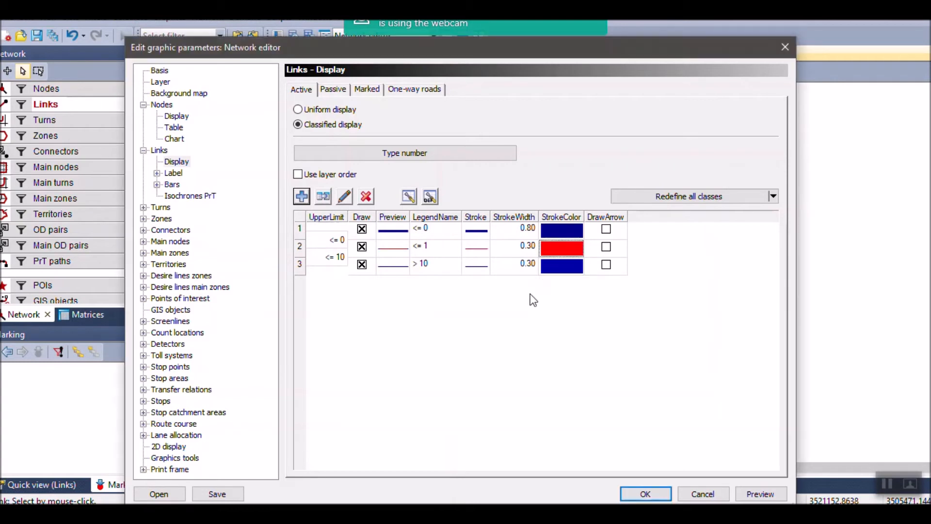
{"action": "left_click", "coordinate": [528, 249]}
{"action": "type", "text": "0.5"}
{"action": "key", "text": "Return"}
Set the third link class's legend name to "> 1", give it a green stroke 0.4 wide, and apply the display settings
{"action": "left_click", "coordinate": [435, 263]}
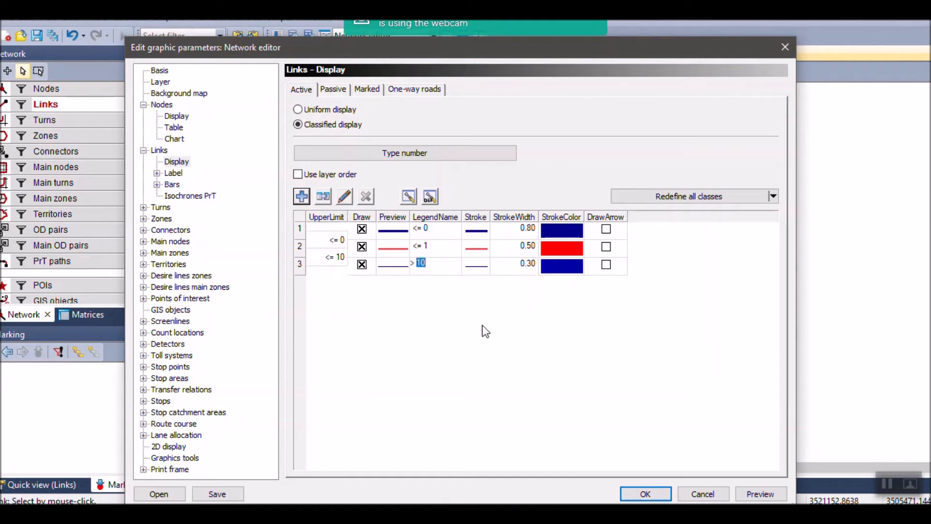
{"action": "left_click", "coordinate": [503, 296]}
{"action": "left_click", "coordinate": [557, 267]}
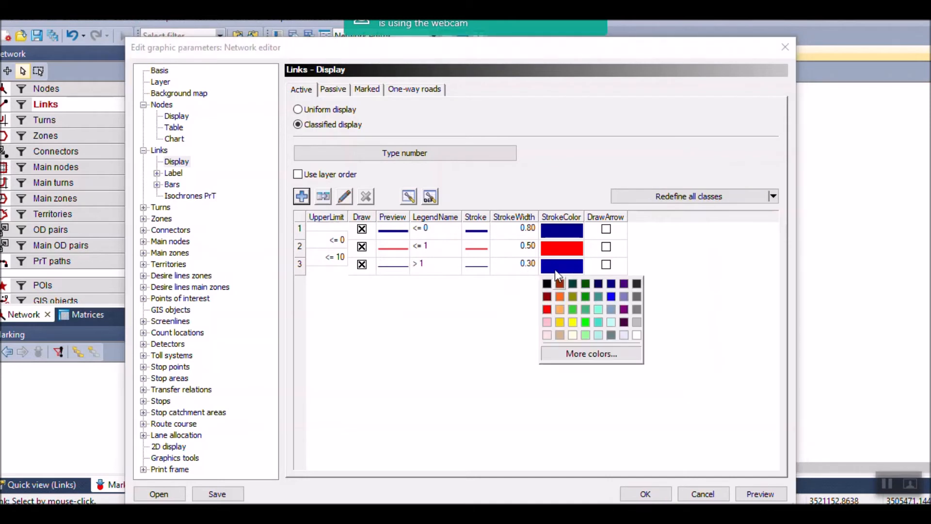
{"action": "left_click", "coordinate": [572, 311]}
{"action": "left_click", "coordinate": [509, 265]}
{"action": "type", "text": "0.4"}
{"action": "key", "text": "Return"}
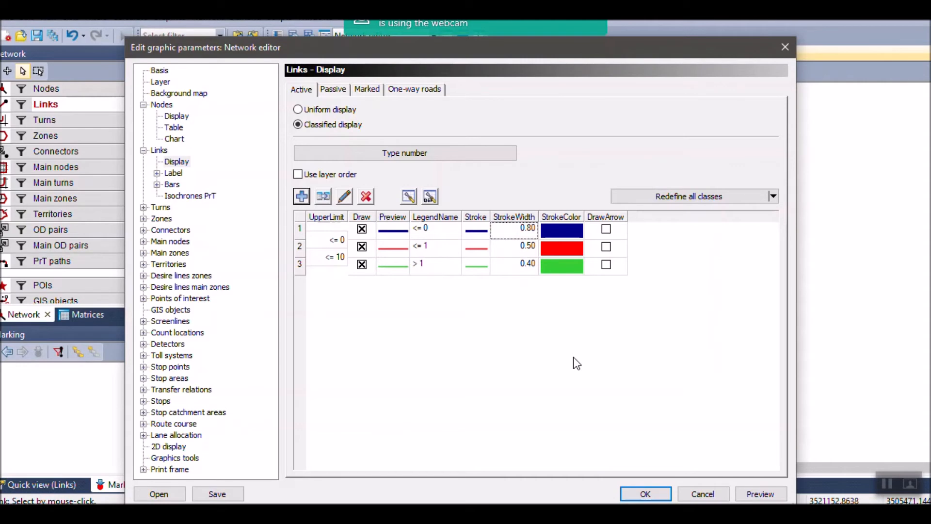
{"action": "left_click", "coordinate": [639, 494]}
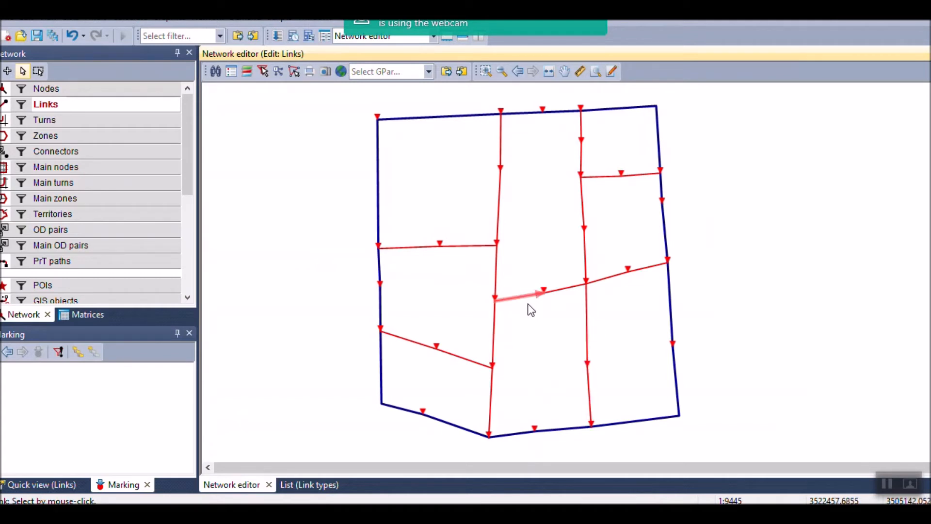
Check the type and attributes of the link between nodes 14 and 2
{"action": "scroll", "coordinate": [515, 339], "scroll_direction": "up", "scroll_amount": 1}
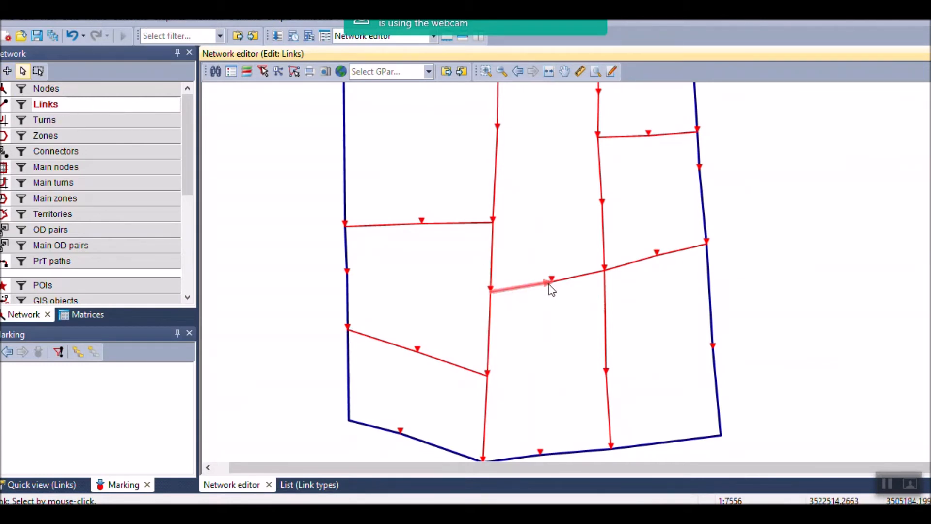
{"action": "left_click", "coordinate": [513, 294]}
{"action": "double_click", "coordinate": [513, 294]}
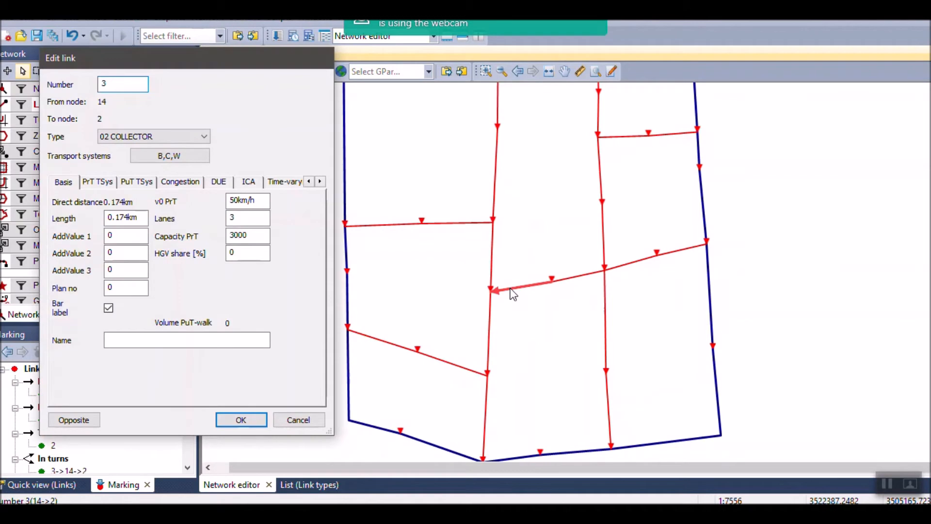
{"action": "key", "text": "Return"}
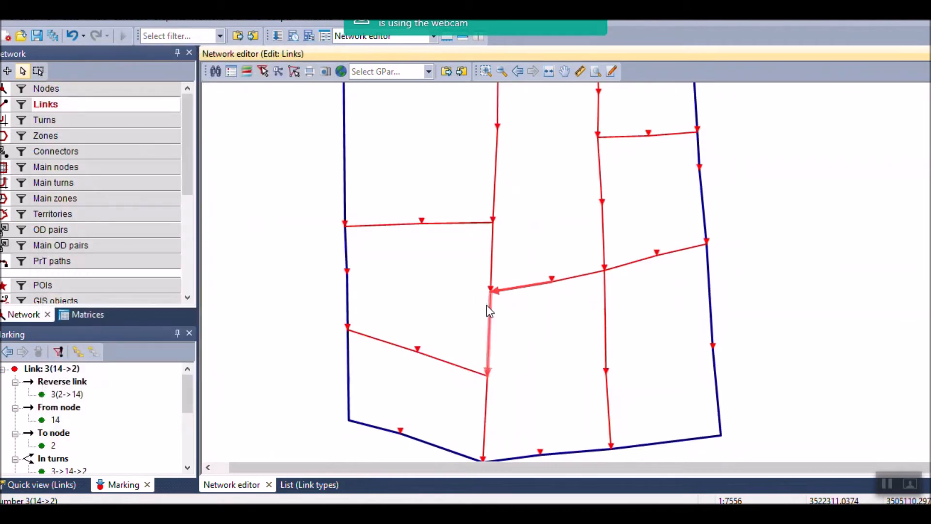
Open the list of link types to check the type numbers and names
{"action": "right_click", "coordinate": [70, 104]}
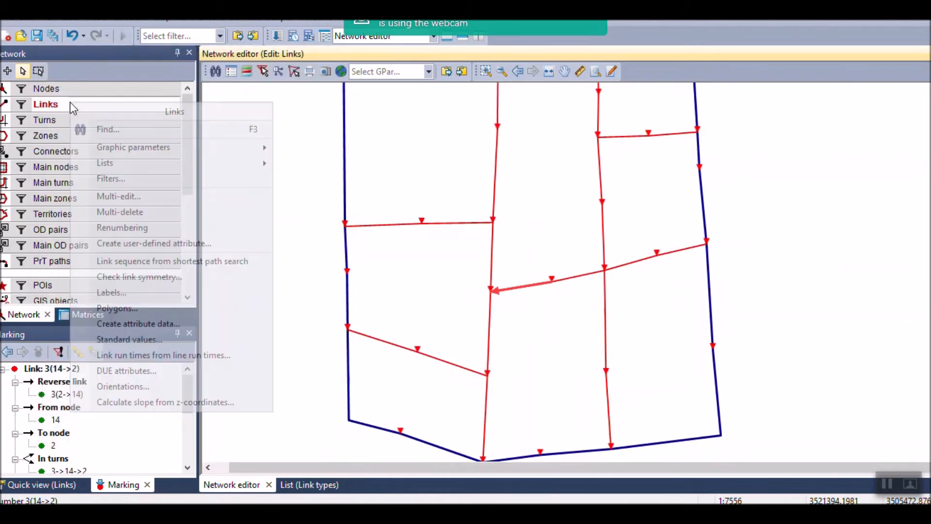
{"action": "mouse_move", "coordinate": [217, 161]}
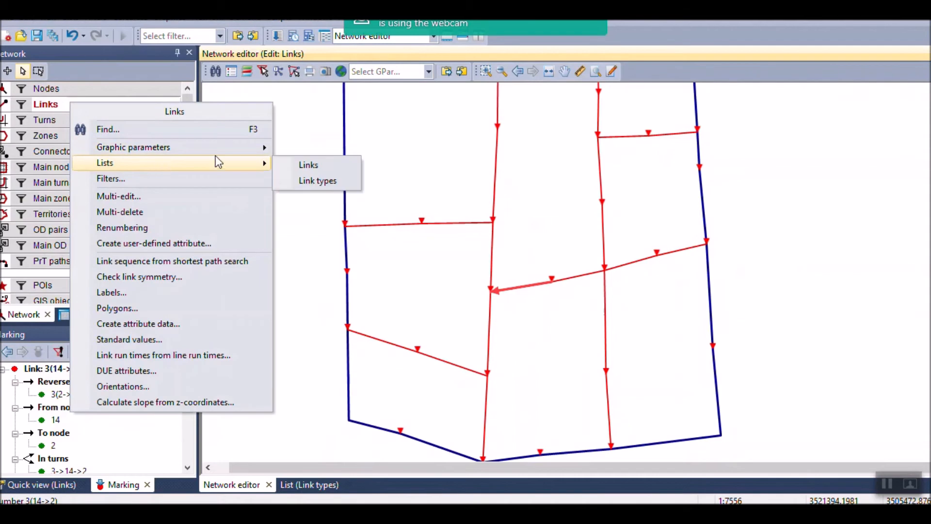
{"action": "left_click", "coordinate": [306, 179]}
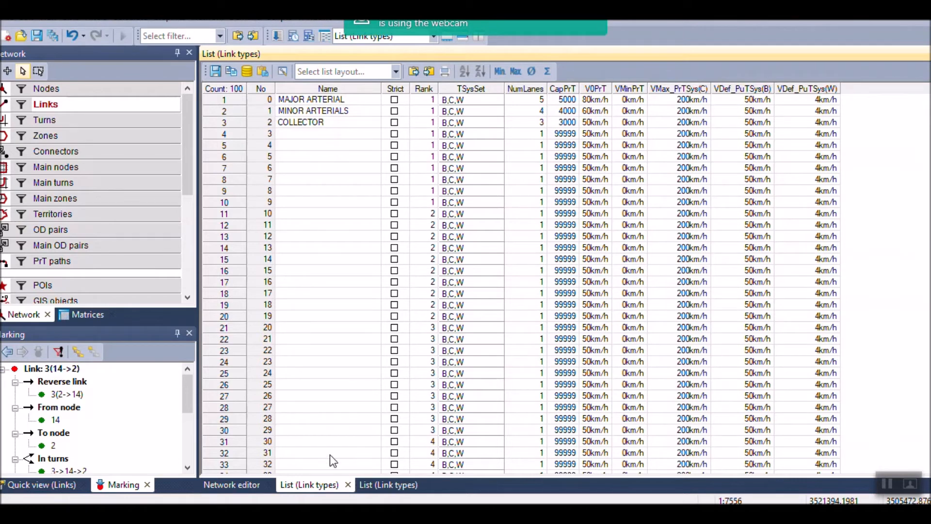
Return to the network editor and open the classified display settings for links
{"action": "left_click", "coordinate": [245, 485]}
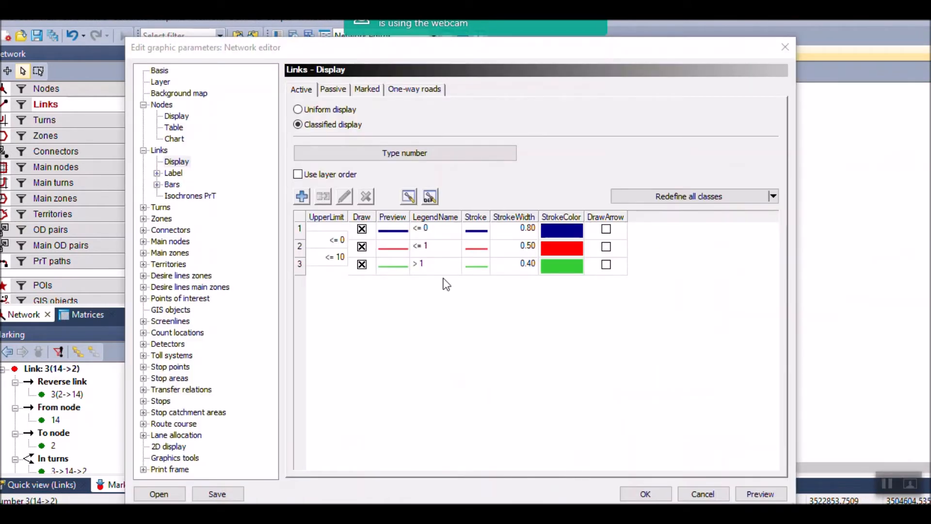
{"action": "left_click_drag", "start_coordinate": [368, 52], "coordinate": [381, 54]}
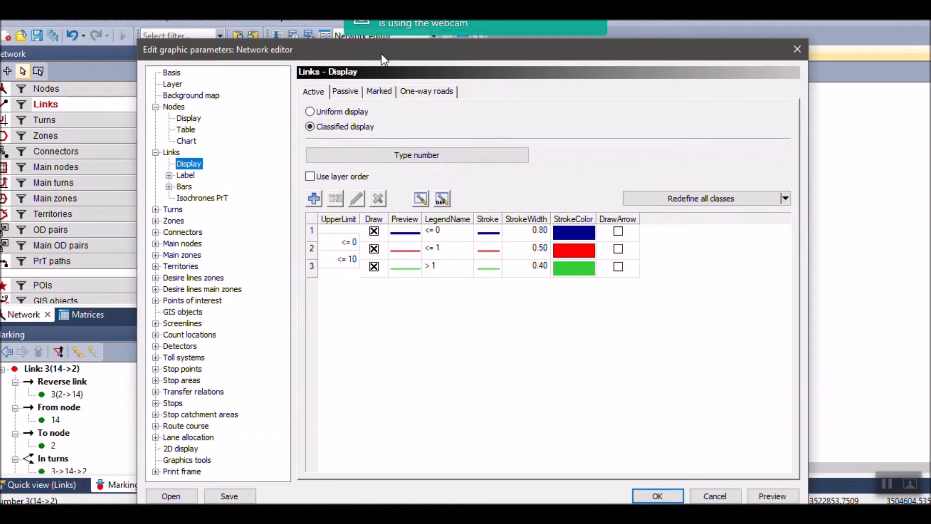
Set the upper limits of the first two link classes to 1 and 2
{"action": "left_click", "coordinate": [348, 245]}
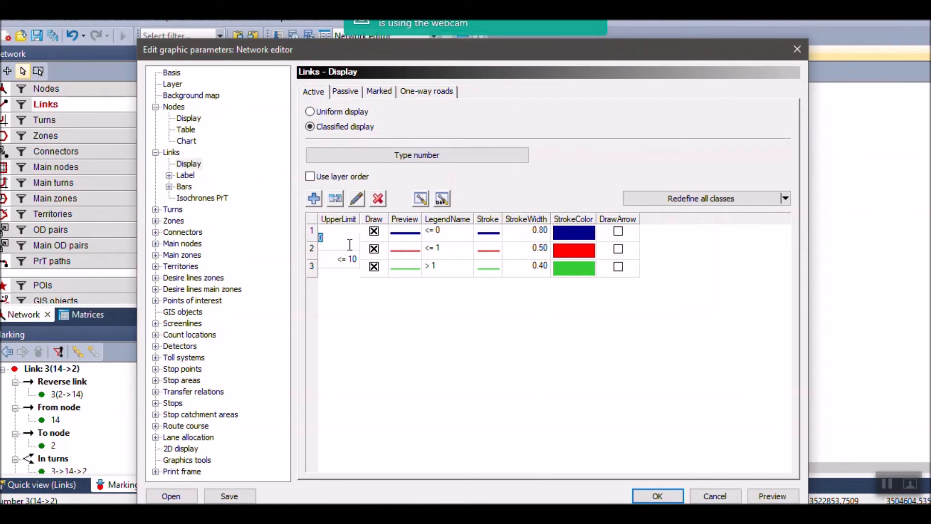
{"action": "type", "text": "1"}
{"action": "left_click", "coordinate": [352, 251]}
{"action": "left_click", "coordinate": [352, 264]}
{"action": "type", "text": "2"}
{"action": "left_click", "coordinate": [410, 345]}
Set the upper limits of the first two link classes to 0 and 1, and apply the display settings
{"action": "left_click", "coordinate": [347, 243]}
{"action": "left_click", "coordinate": [343, 254]}
{"action": "type", "text": "1"}
{"action": "key", "text": "Return"}
{"action": "left_click", "coordinate": [658, 496]}
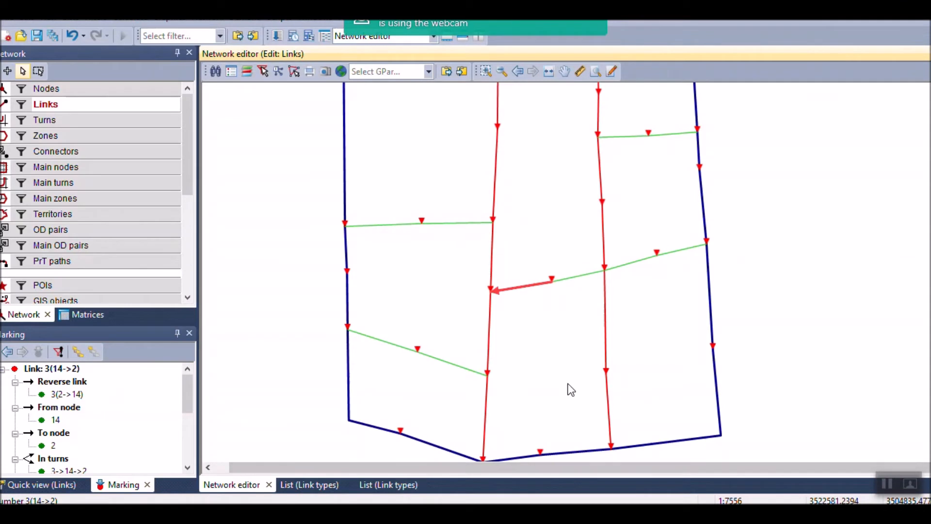
Clear the link selection and examine the classified link colours across the whole network
{"action": "left_click", "coordinate": [557, 350]}
{"action": "scroll", "coordinate": [557, 350], "scroll_direction": "down", "scroll_amount": 3}
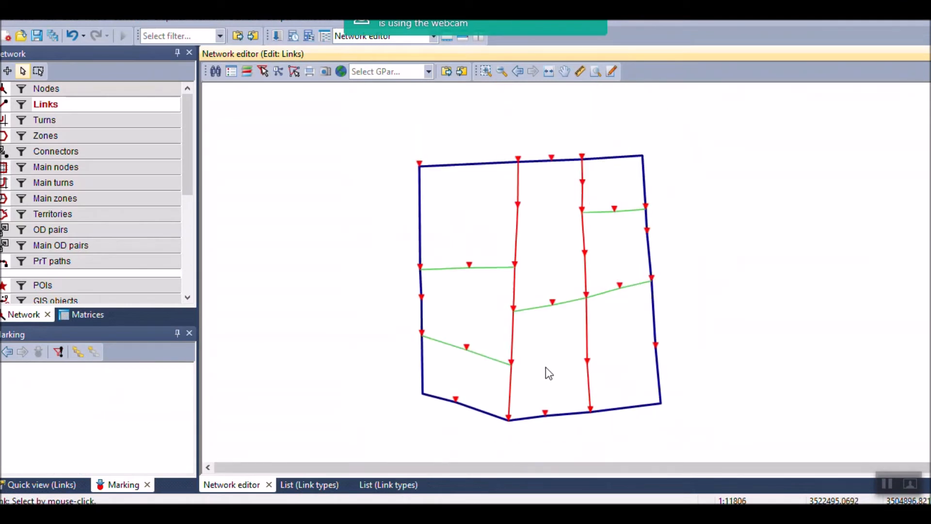
{"action": "scroll", "coordinate": [554, 392], "scroll_direction": "up", "scroll_amount": 3}
{"action": "left_click_drag", "start_coordinate": [443, 173], "coordinate": [441, 312]}
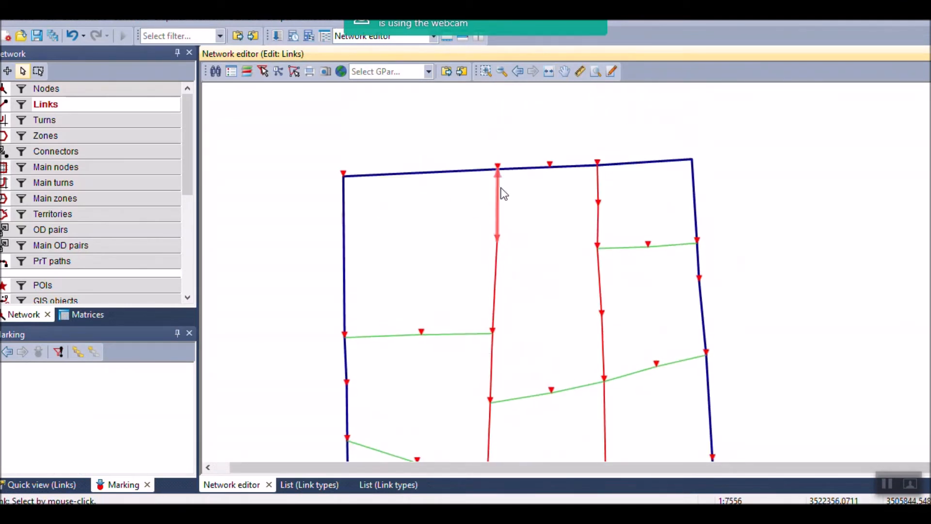
{"action": "left_click_drag", "start_coordinate": [496, 319], "coordinate": [491, 196]}
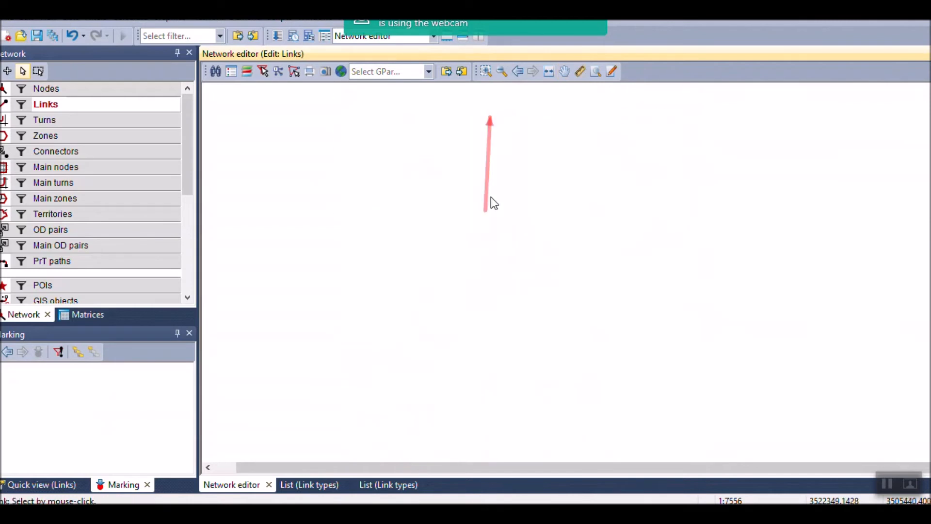
{"action": "scroll", "coordinate": [407, 213], "scroll_direction": "up", "scroll_amount": 2}
{"action": "scroll", "coordinate": [667, 251], "scroll_direction": "down", "scroll_amount": 3}
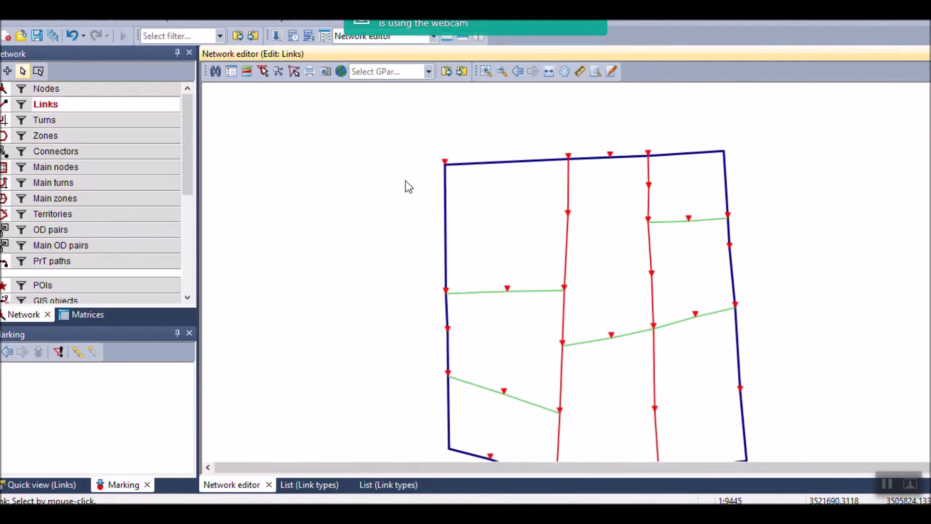
{"action": "scroll", "coordinate": [394, 194], "scroll_direction": "down", "scroll_amount": 2}
Turn on the map legend and keep only Links in it by removing Nodes, Stop points and Territories
{"action": "left_click", "coordinate": [233, 74]}
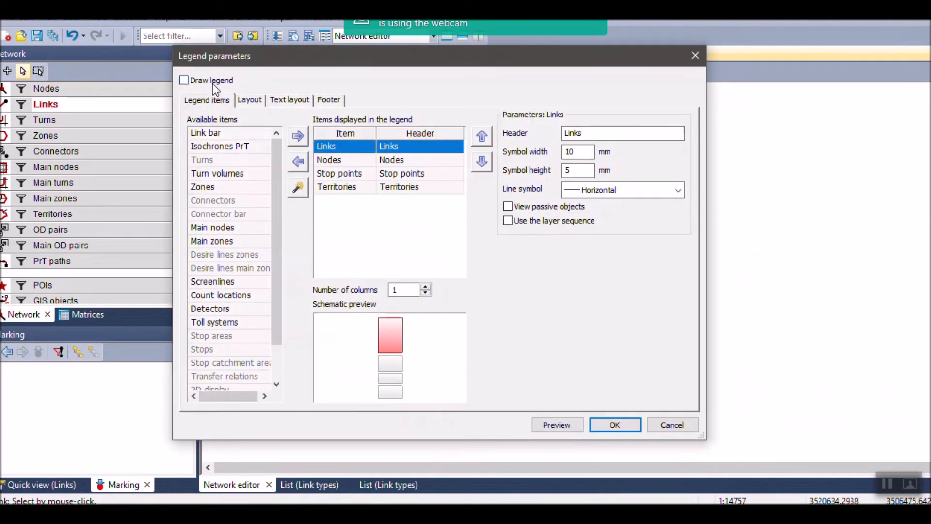
{"action": "left_click_drag", "start_coordinate": [226, 59], "coordinate": [258, 71]}
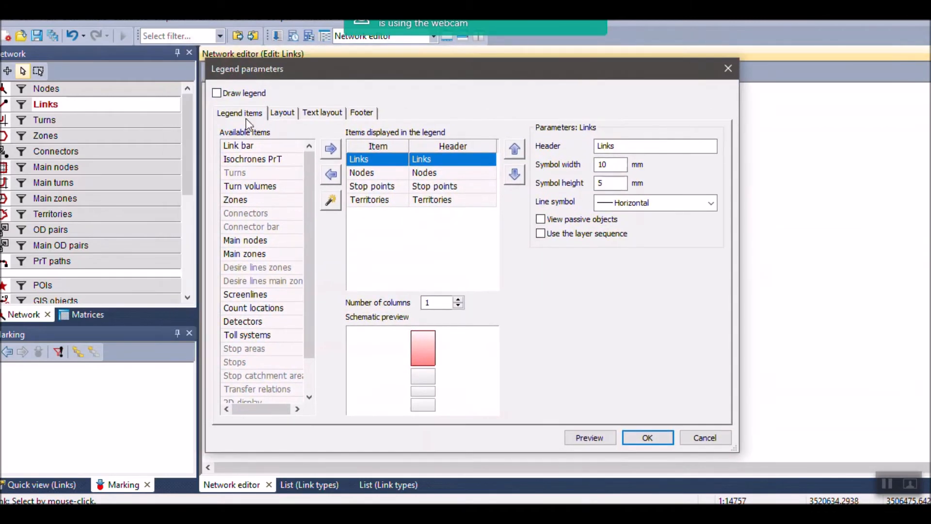
{"action": "left_click", "coordinate": [219, 94]}
{"action": "left_click", "coordinate": [371, 172]}
{"action": "left_click", "coordinate": [331, 174]}
{"action": "left_click", "coordinate": [382, 179]}
{"action": "left_click", "coordinate": [330, 174]}
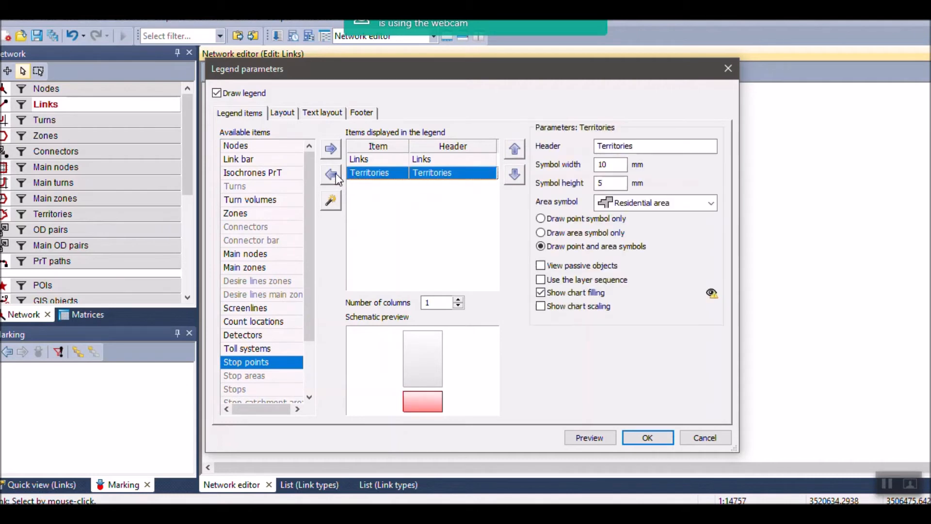
{"action": "left_click", "coordinate": [337, 178]}
{"action": "left_click", "coordinate": [390, 168]}
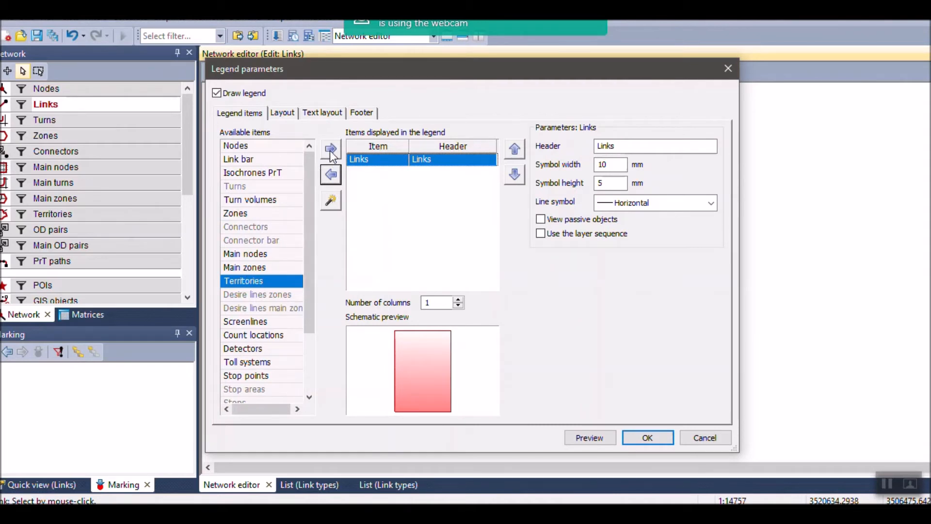
{"action": "left_click", "coordinate": [649, 438]}
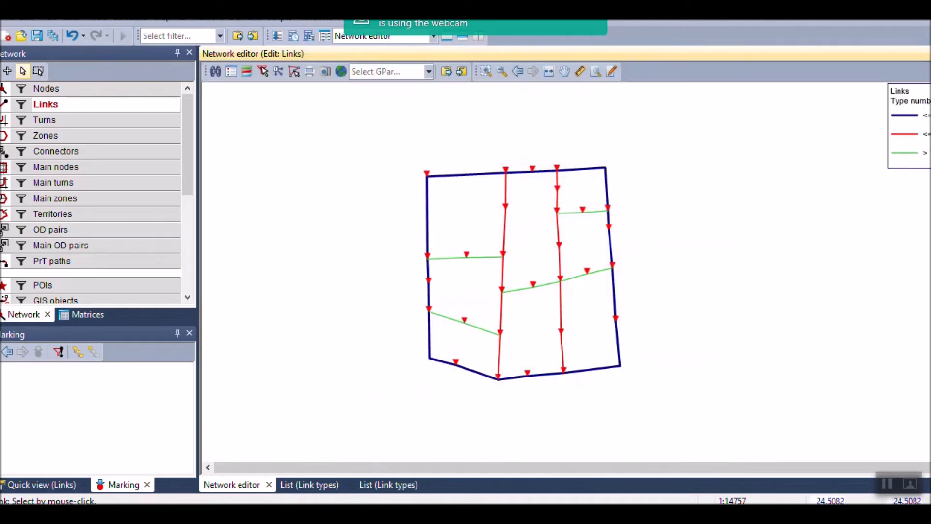
Rename the three link classes in the legend as MAJ. ART, MIN ART and COLL, and apply the display settings
{"action": "left_click_drag", "start_coordinate": [852, 200], "coordinate": [666, 259]}
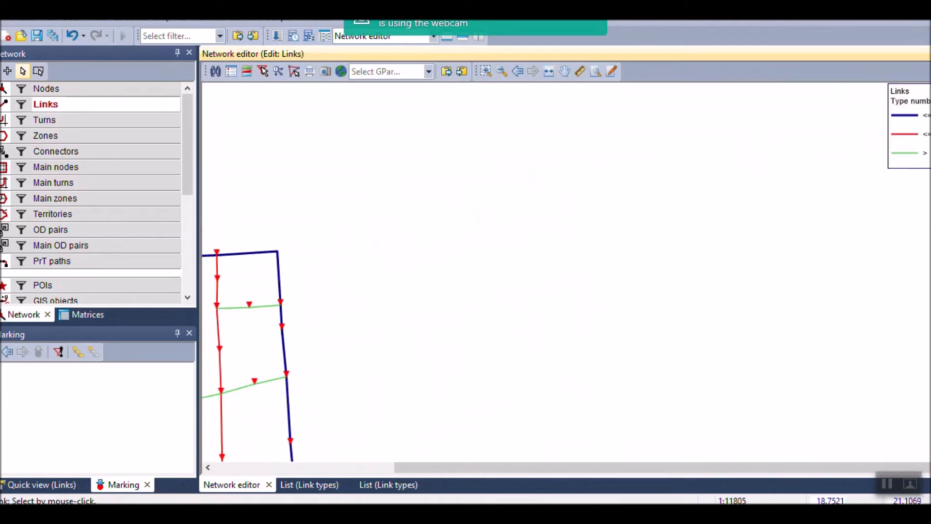
{"action": "scroll", "coordinate": [901, 136], "scroll_direction": "down", "scroll_amount": 1}
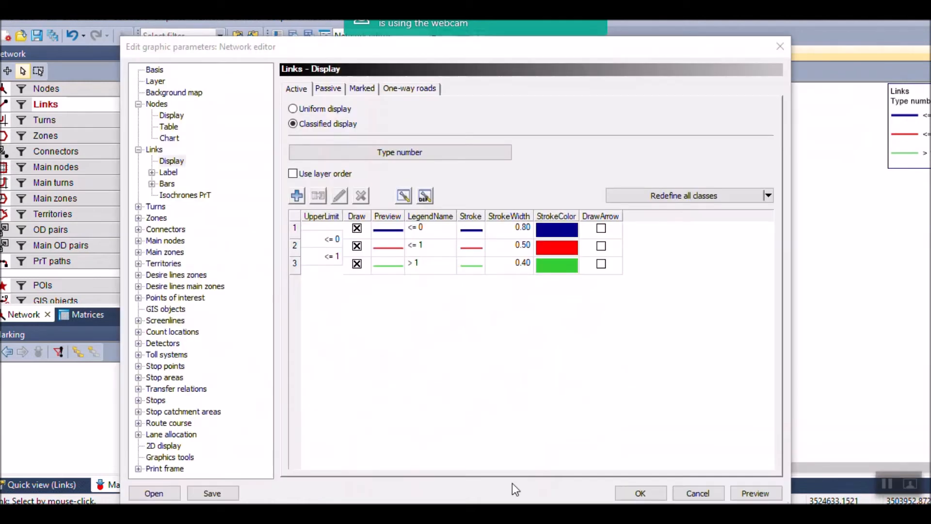
{"action": "left_click", "coordinate": [432, 232]}
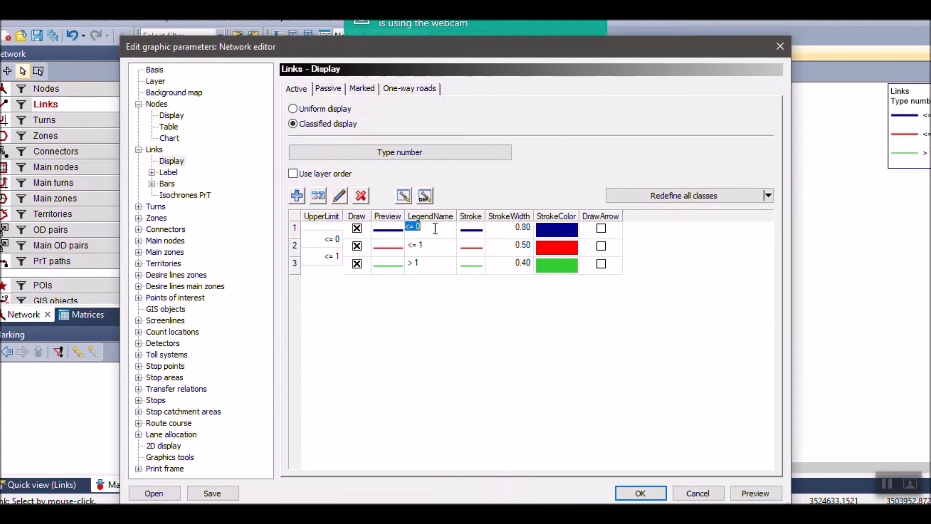
{"action": "type", "text": "MAJ. ART"}
{"action": "left_click", "coordinate": [430, 252]}
{"action": "type", "text": "MIN ART"}
{"action": "left_click", "coordinate": [417, 265]}
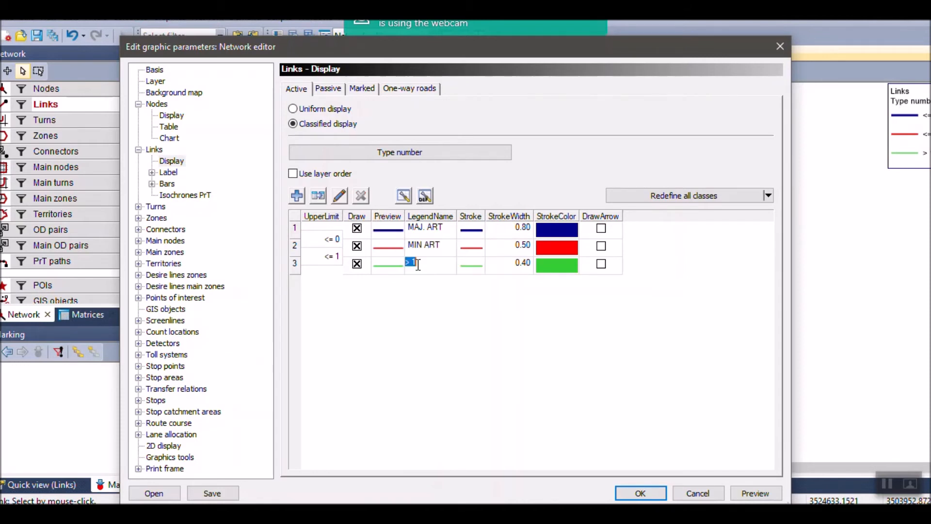
{"action": "type", "text": "COLL"}
{"action": "left_click", "coordinate": [640, 493]}
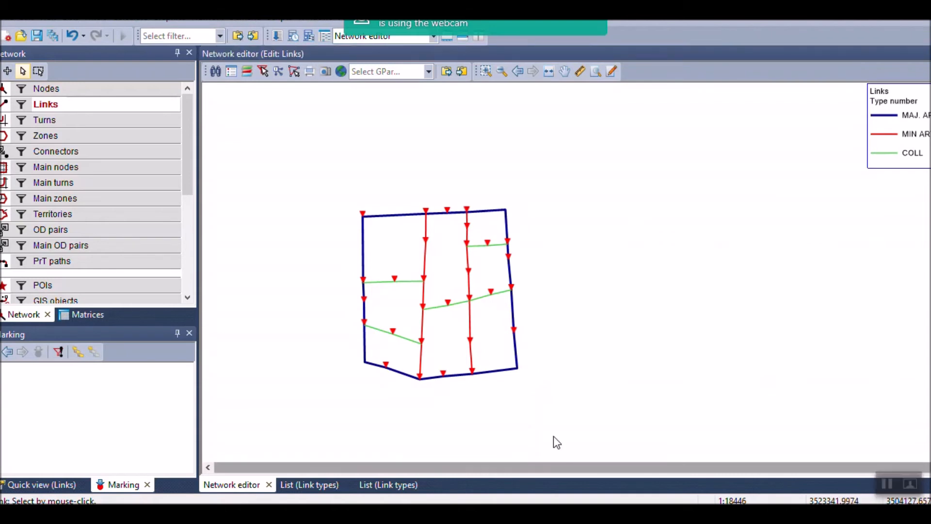
Insert zone 1 inside the network's north-west block with the default attributes
{"action": "scroll", "coordinate": [375, 315], "scroll_direction": "up", "scroll_amount": 2}
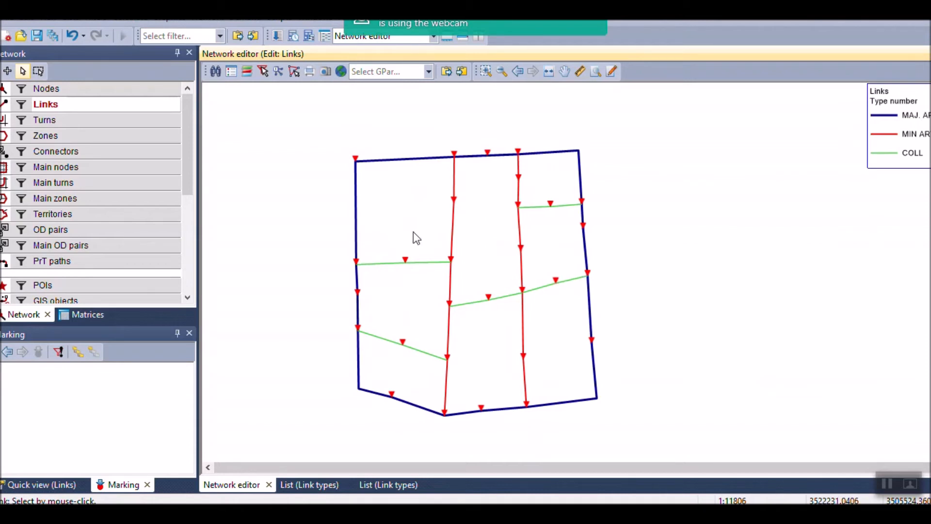
{"action": "left_click", "coordinate": [76, 137]}
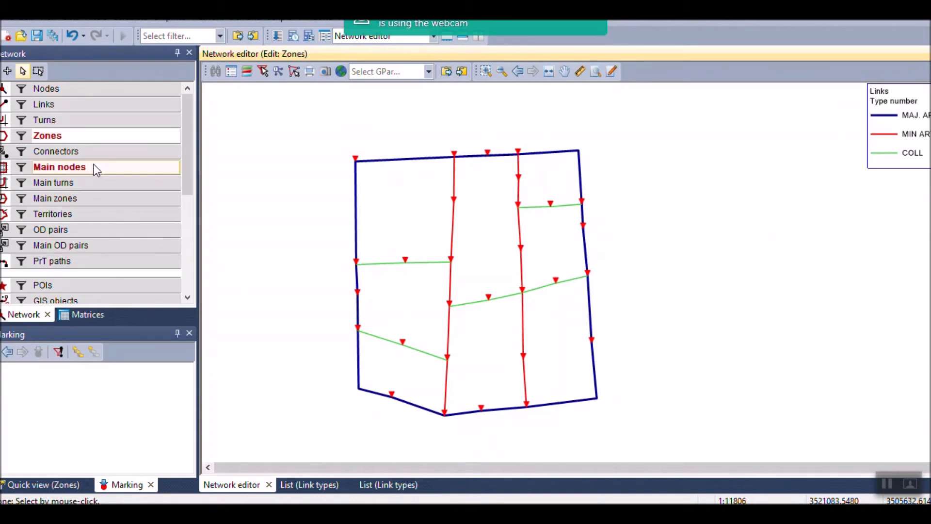
{"action": "left_click", "coordinate": [7, 71]}
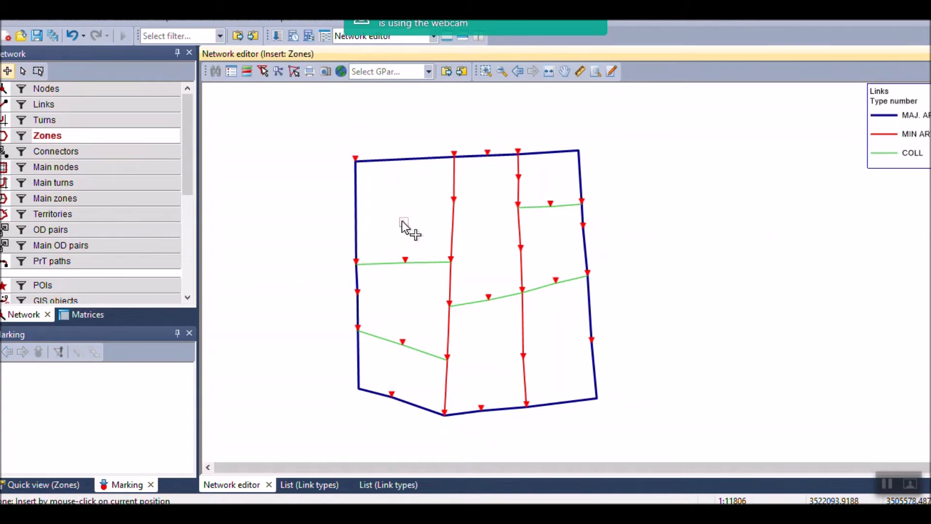
{"action": "scroll", "coordinate": [399, 216], "scroll_direction": "up", "scroll_amount": 1}
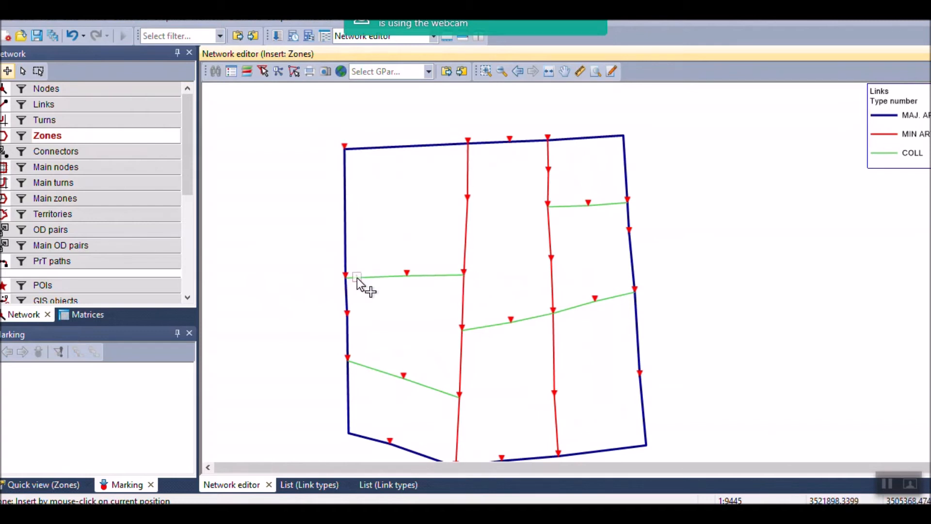
{"action": "left_click", "coordinate": [404, 214]}
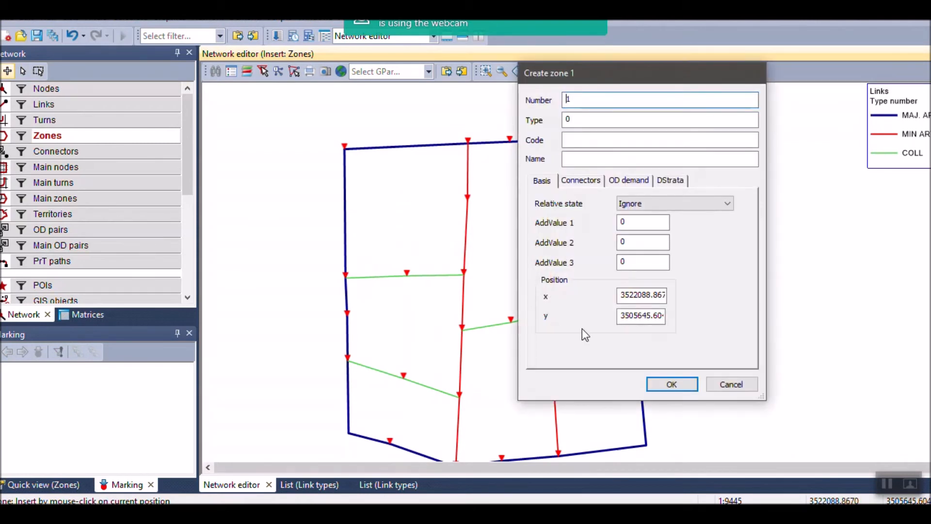
{"action": "left_click", "coordinate": [671, 385]}
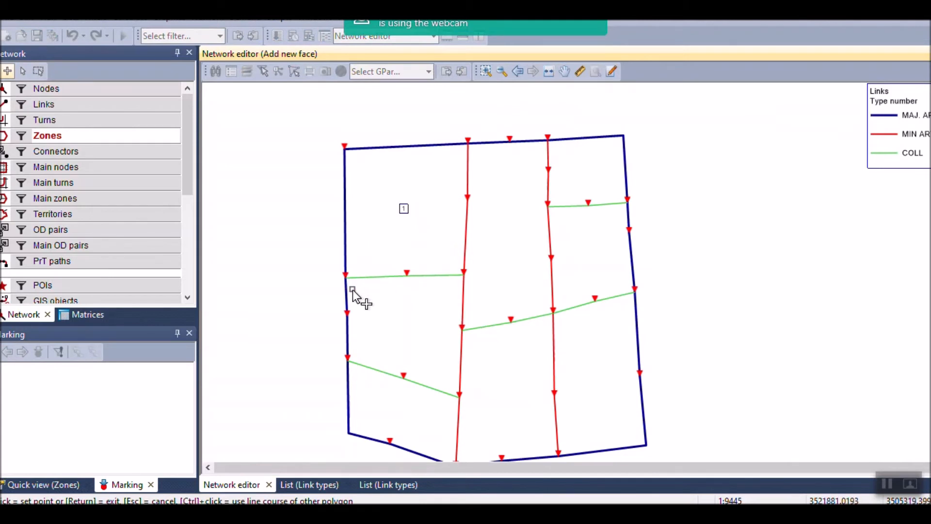
Draw zone 1's boundary polygon through the nodes around the north-west block, closing it at the north-west corner
{"action": "left_click", "coordinate": [345, 149]}
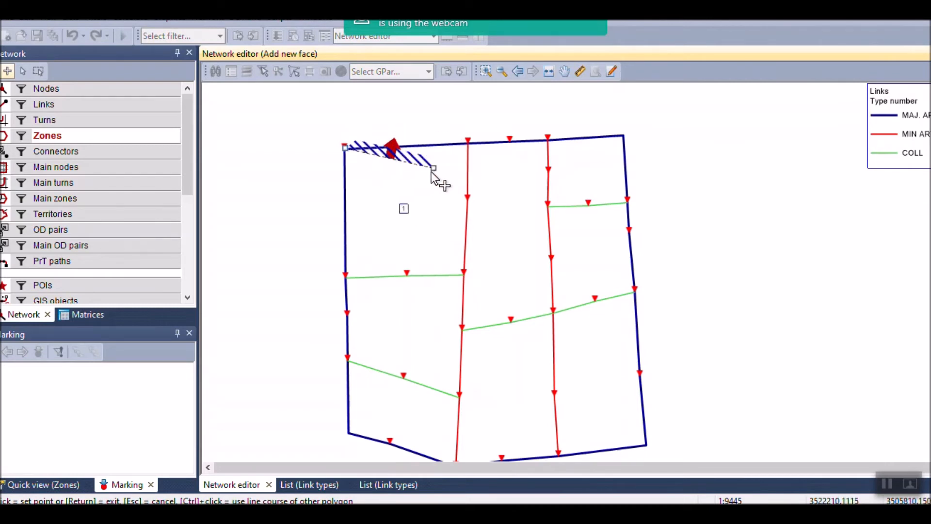
{"action": "scroll", "coordinate": [346, 276], "scroll_direction": "up", "scroll_amount": 3}
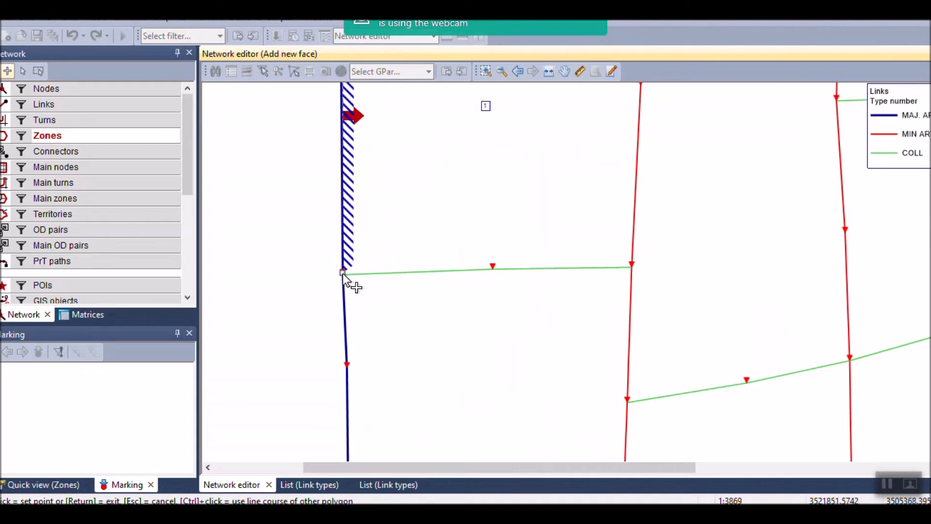
{"action": "left_click", "coordinate": [342, 272]}
{"action": "left_click", "coordinate": [493, 268]}
{"action": "left_click", "coordinate": [633, 265]}
{"action": "scroll", "coordinate": [604, 318], "scroll_direction": "down", "scroll_amount": 2}
{"action": "left_click_drag", "start_coordinate": [603, 187], "coordinate": [604, 300]}
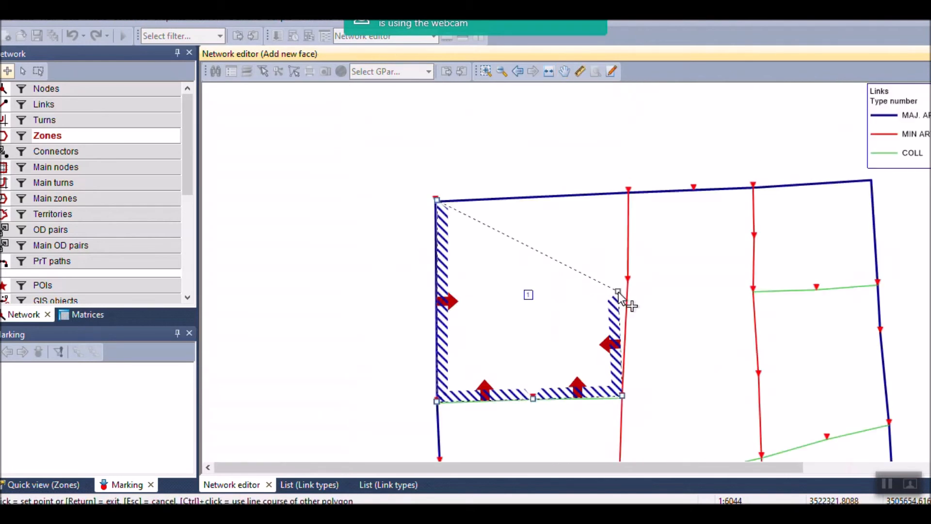
{"action": "left_click", "coordinate": [627, 280]}
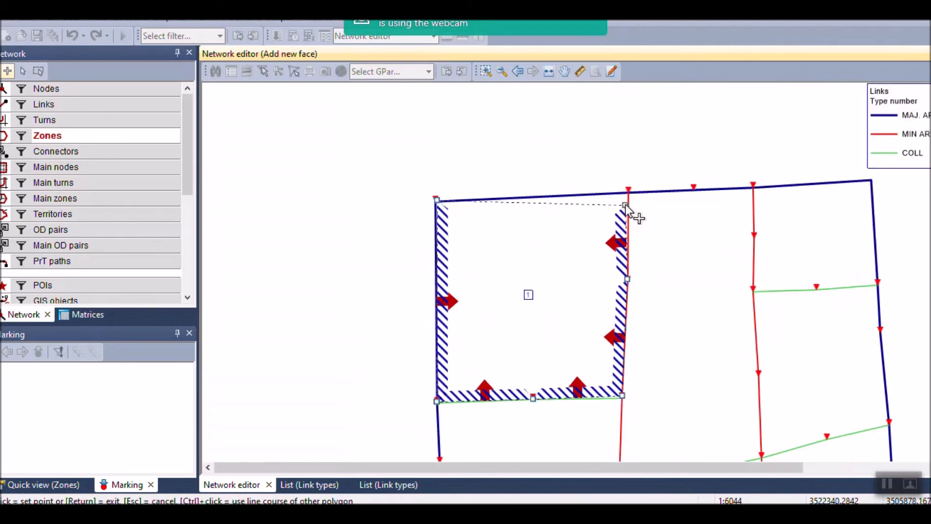
{"action": "left_click", "coordinate": [627, 192]}
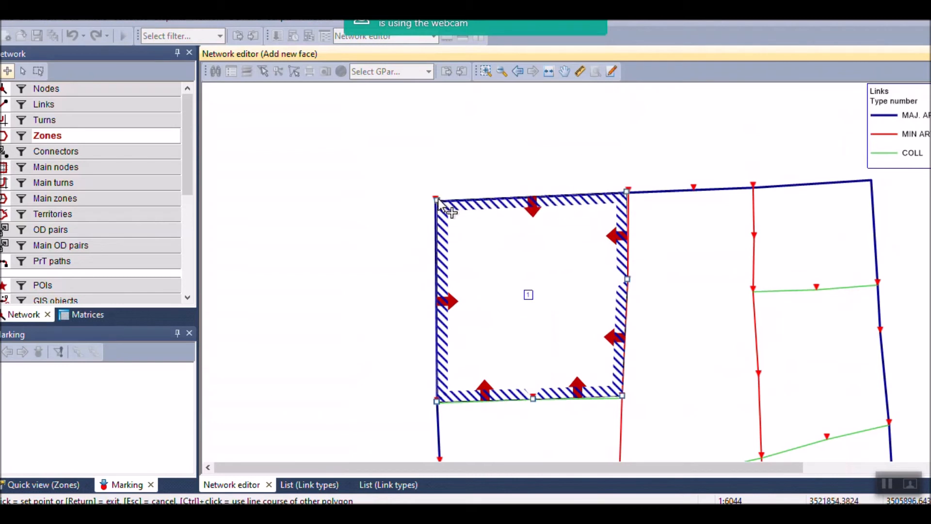
{"action": "left_click", "coordinate": [438, 200]}
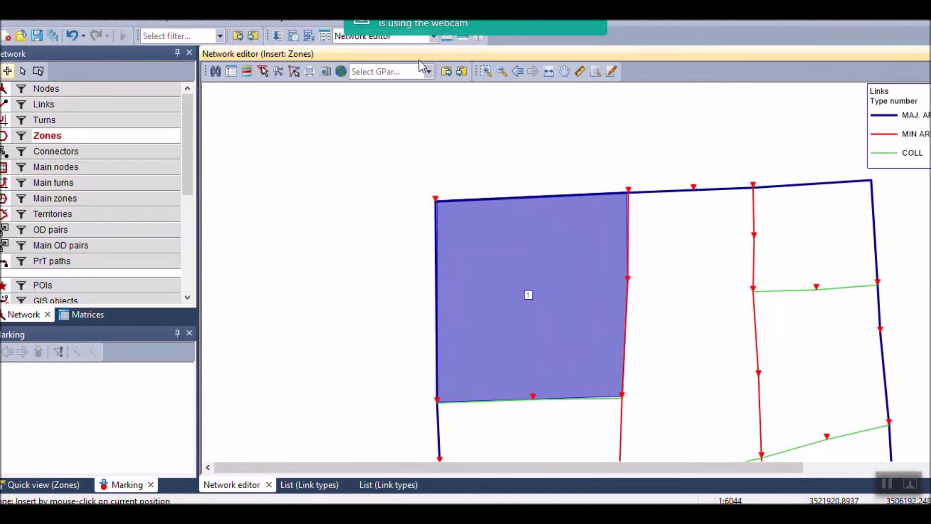
Insert zone 2 in the block directly south of zone 1 with the default attributes
{"action": "scroll", "coordinate": [415, 200], "scroll_direction": "down", "scroll_amount": 2}
{"action": "left_click_drag", "start_coordinate": [398, 318], "coordinate": [391, 239]}
{"action": "scroll", "coordinate": [484, 325], "scroll_direction": "up", "scroll_amount": 2}
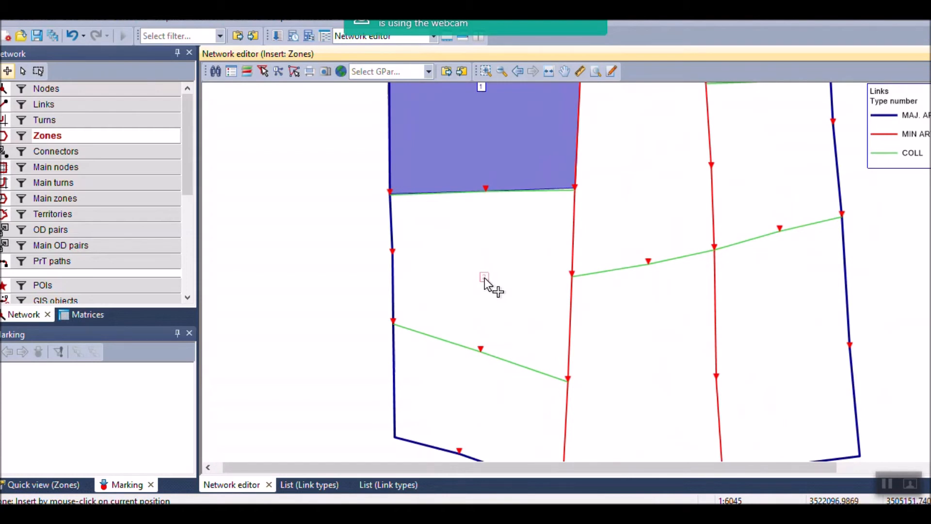
{"action": "left_click", "coordinate": [484, 280]}
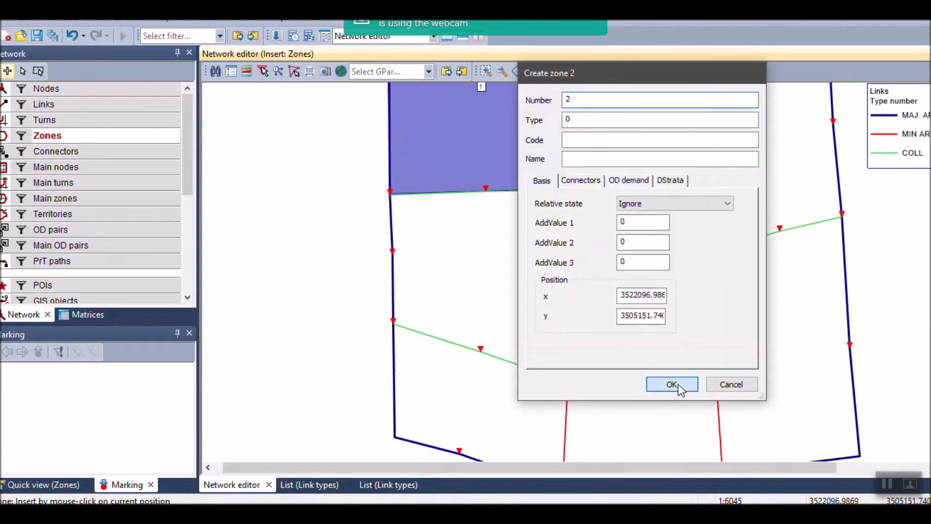
{"action": "left_click", "coordinate": [672, 384]}
Draw zone 2's boundary polygon through the nodes around its block, closing it at the block's north-west corner
{"action": "left_click", "coordinate": [390, 193]}
{"action": "scroll", "coordinate": [391, 194], "scroll_direction": "up", "scroll_amount": 3}
{"action": "scroll", "coordinate": [387, 199], "scroll_direction": "up", "scroll_amount": 3}
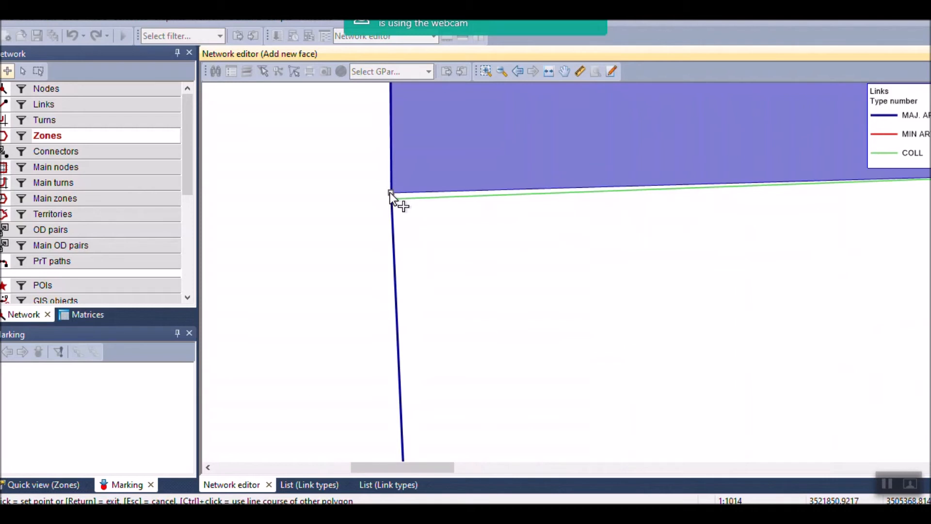
{"action": "scroll", "coordinate": [391, 195], "scroll_direction": "down", "scroll_amount": 5}
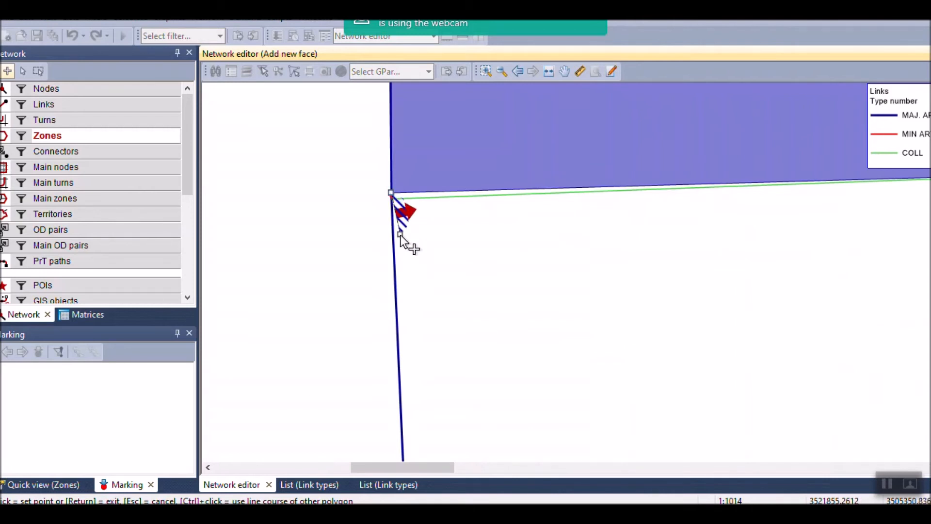
{"action": "scroll", "coordinate": [432, 228], "scroll_direction": "down", "scroll_amount": 4}
{"action": "left_click", "coordinate": [422, 264]}
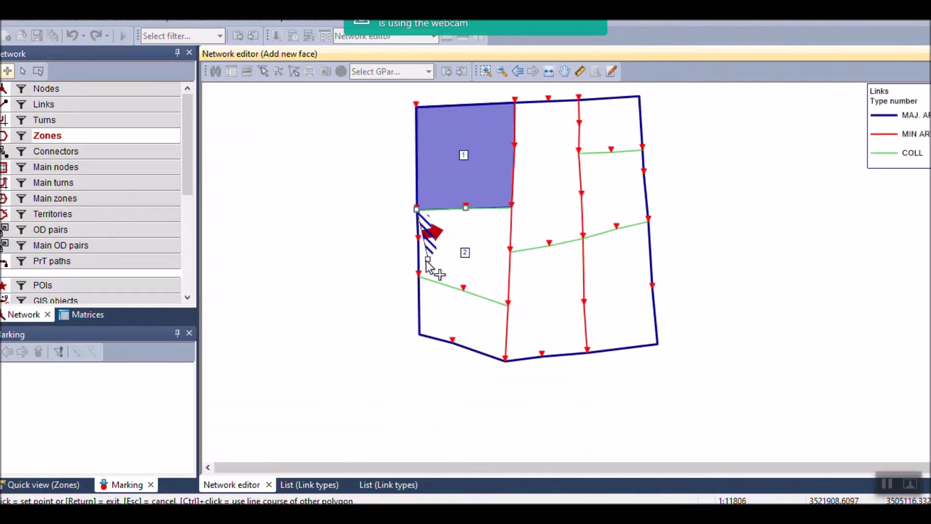
{"action": "scroll", "coordinate": [425, 285], "scroll_direction": "up", "scroll_amount": 2}
{"action": "scroll", "coordinate": [415, 287], "scroll_direction": "up", "scroll_amount": 2}
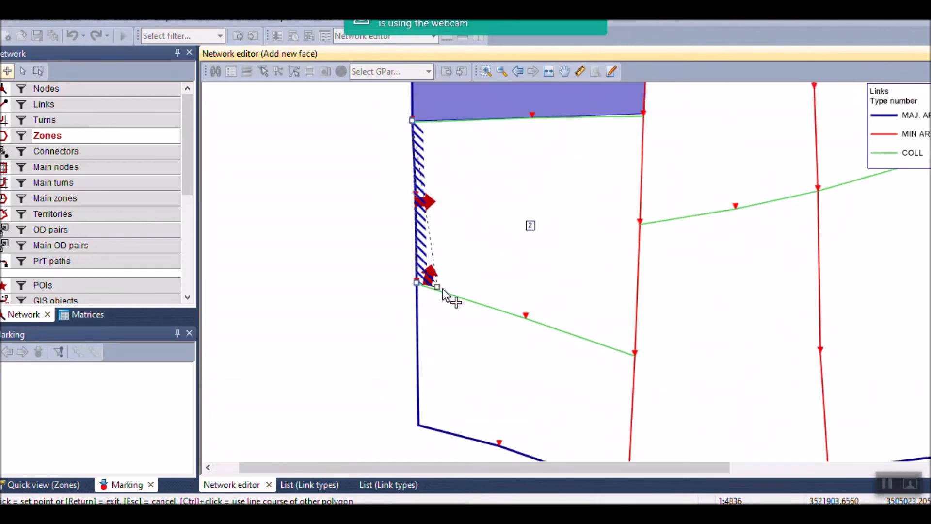
{"action": "left_click", "coordinate": [636, 355]}
{"action": "left_click", "coordinate": [641, 223]}
{"action": "left_click", "coordinate": [643, 111]}
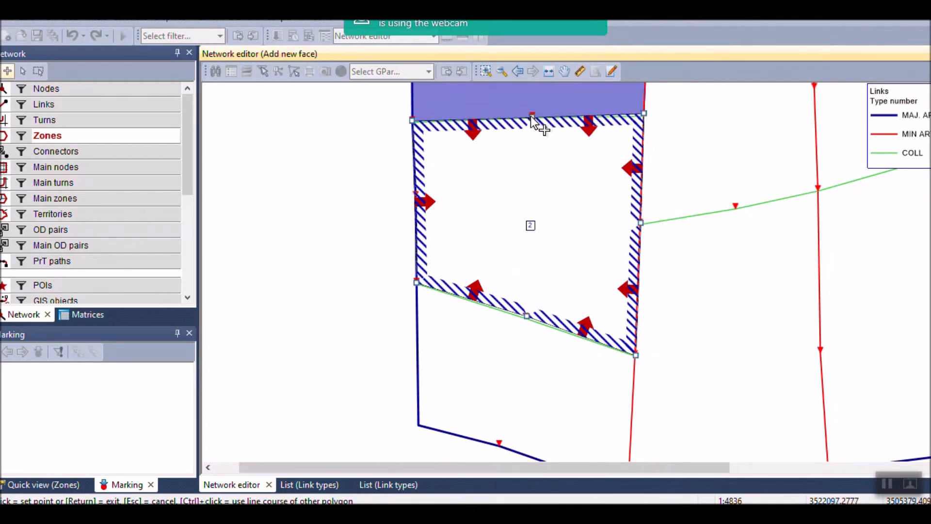
{"action": "left_click", "coordinate": [413, 122]}
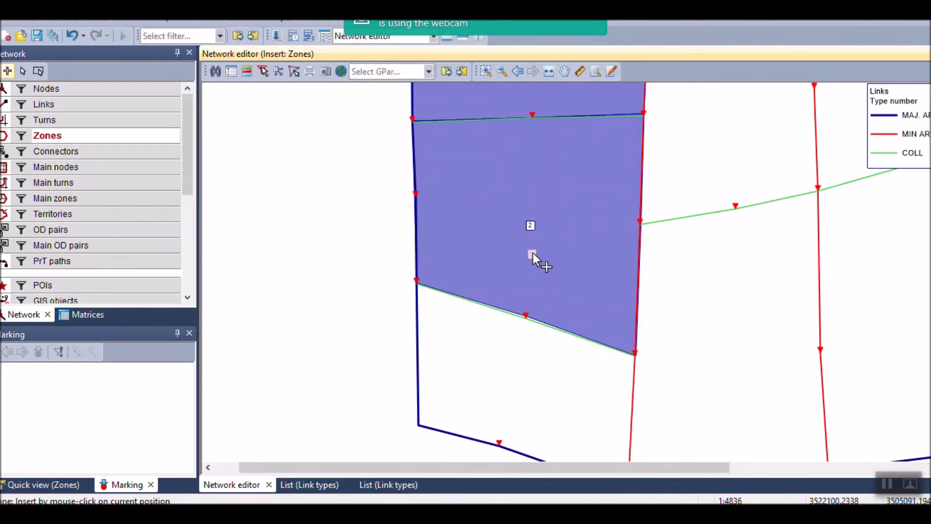
{"action": "scroll", "coordinate": [534, 253], "scroll_direction": "down", "scroll_amount": 2}
{"action": "scroll", "coordinate": [451, 291], "scroll_direction": "up", "scroll_amount": 1}
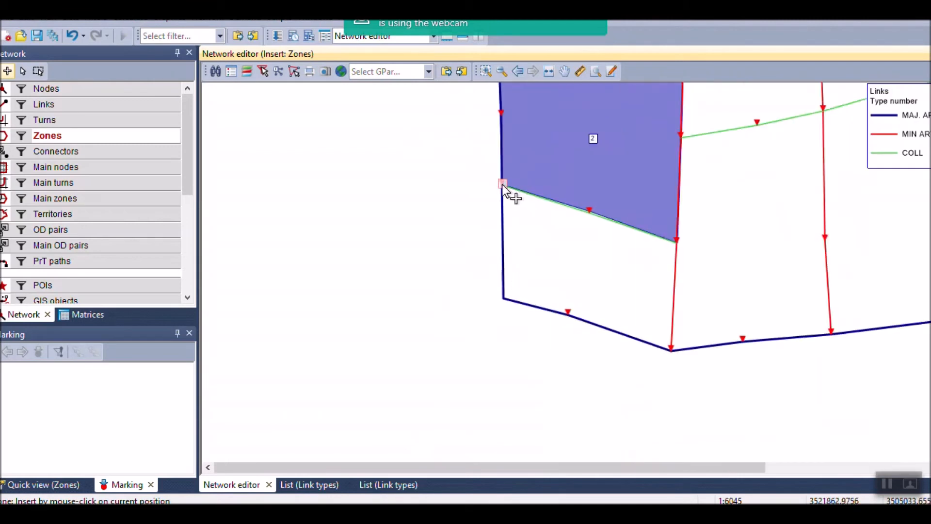
{"action": "scroll", "coordinate": [501, 185], "scroll_direction": "up", "scroll_amount": 3}
{"action": "scroll", "coordinate": [505, 189], "scroll_direction": "down", "scroll_amount": 5}
{"action": "scroll", "coordinate": [449, 254], "scroll_direction": "down", "scroll_amount": 1}
{"action": "scroll", "coordinate": [577, 278], "scroll_direction": "down", "scroll_amount": 1}
{"action": "left_click_drag", "start_coordinate": [634, 164], "coordinate": [619, 227]}
{"action": "scroll", "coordinate": [534, 325], "scroll_direction": "up", "scroll_amount": 4}
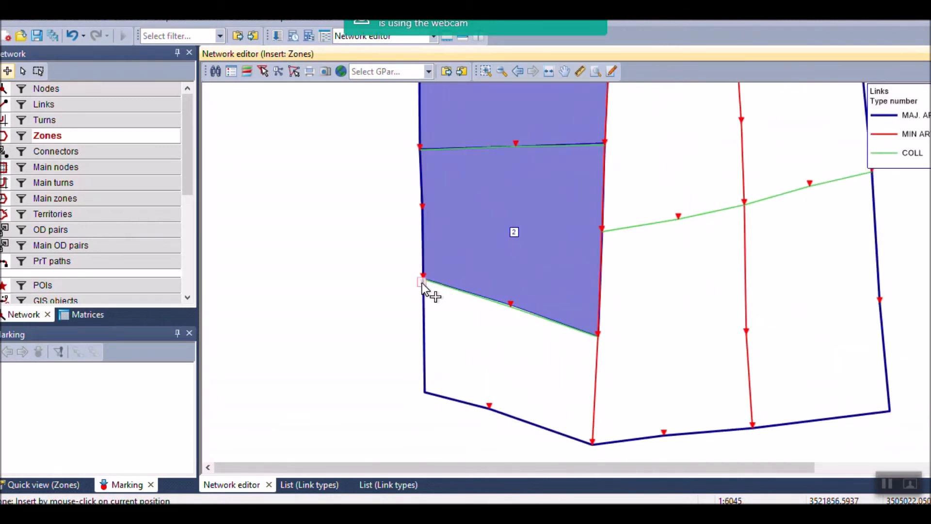
{"action": "scroll", "coordinate": [422, 285], "scroll_direction": "up", "scroll_amount": 4}
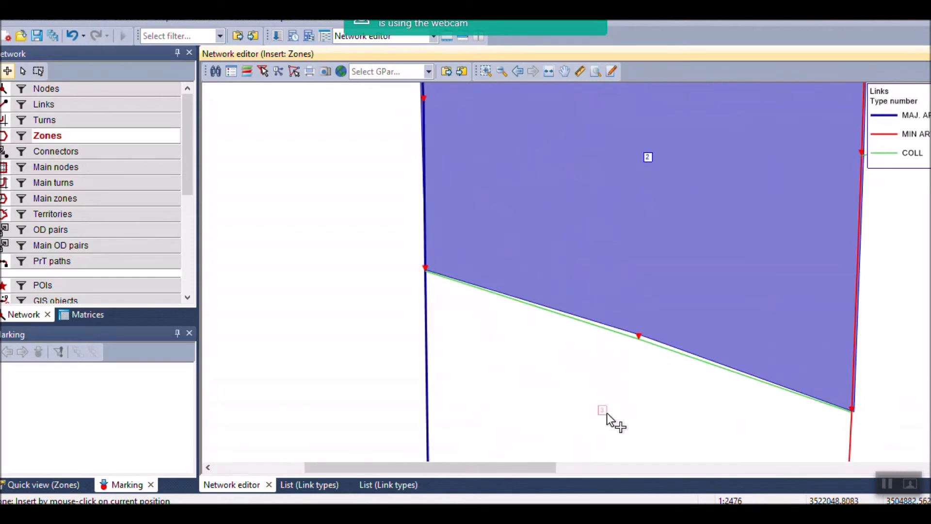
{"action": "left_click", "coordinate": [885, 482]}
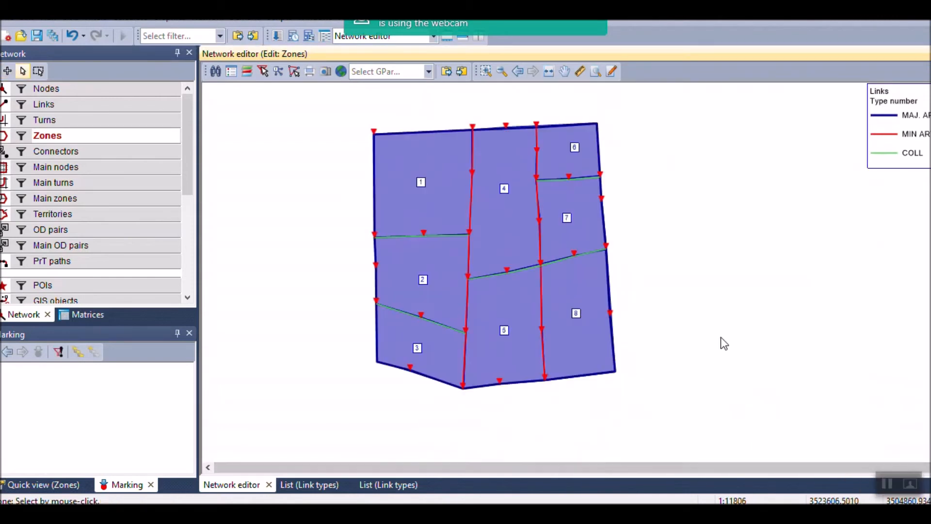
Toggle the display of the zones and links off and on to check the zone polygons against the road network
{"action": "scroll", "coordinate": [471, 381], "scroll_direction": "up", "scroll_amount": 1}
{"action": "left_click_drag", "start_coordinate": [508, 248], "coordinate": [520, 335]}
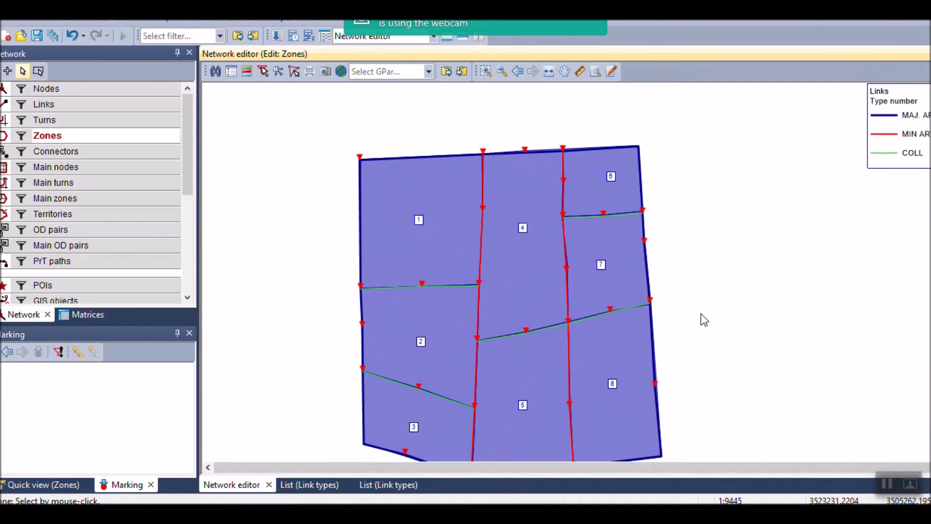
{"action": "left_click_drag", "start_coordinate": [705, 311], "coordinate": [690, 274]}
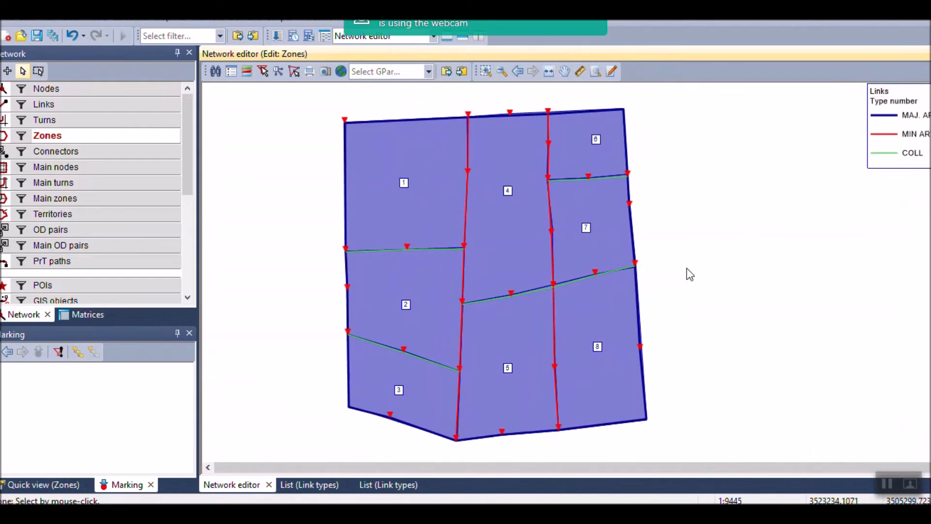
{"action": "left_click", "coordinate": [3, 138]}
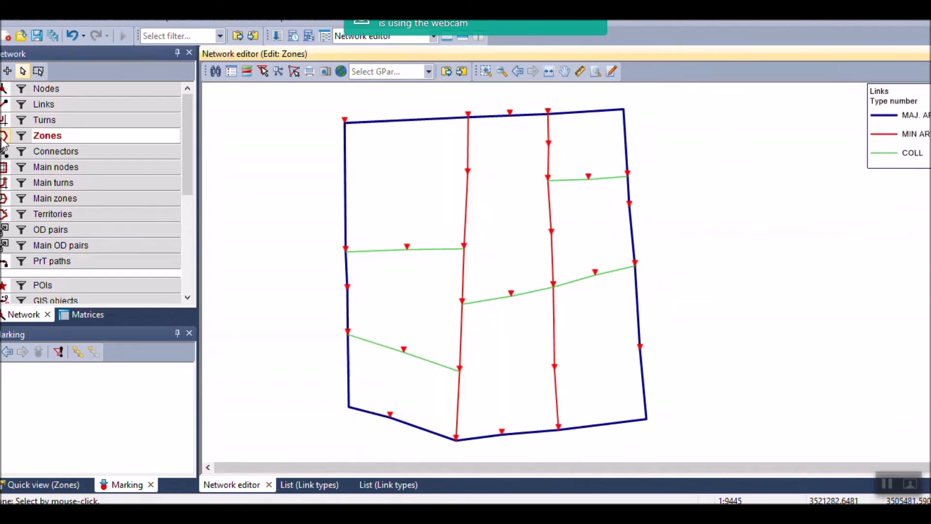
{"action": "left_click", "coordinate": [3, 139]}
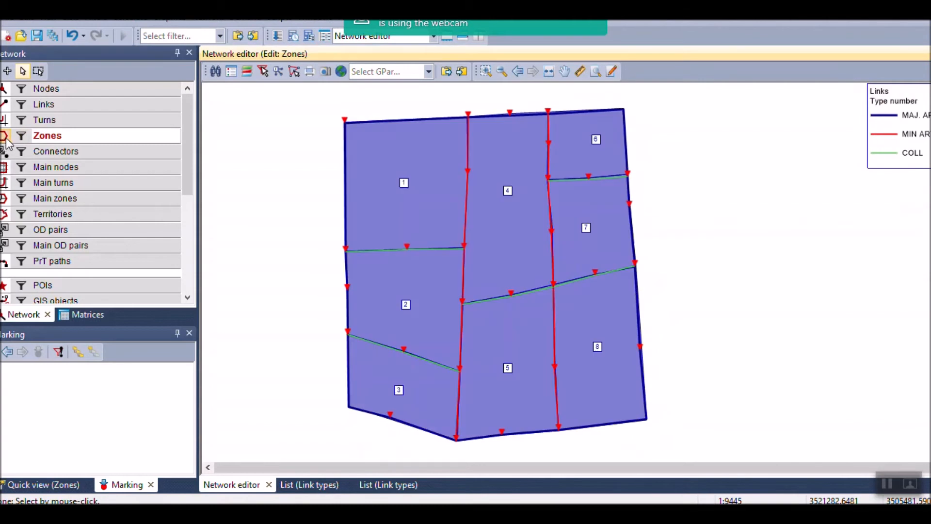
{"action": "left_click", "coordinate": [4, 105]}
{"action": "left_click", "coordinate": [4, 105]}
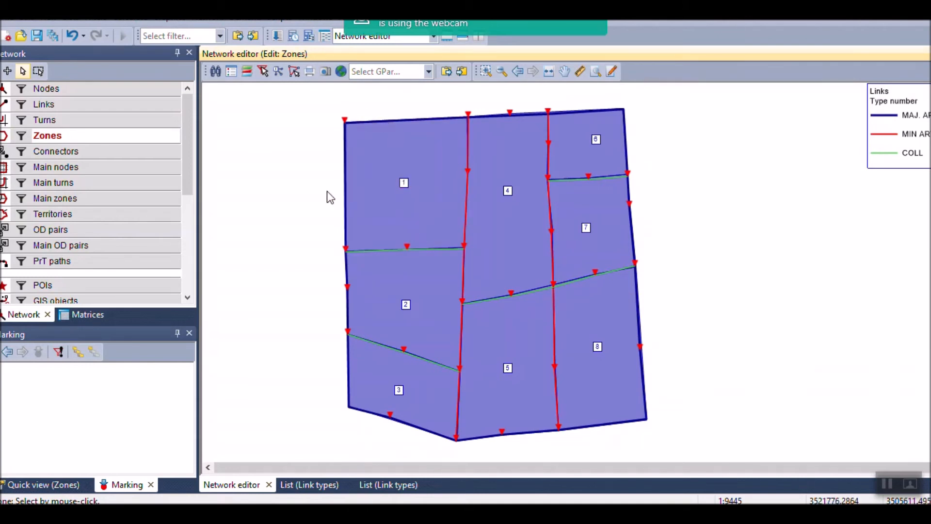
Insert default connectors from zone 1 to node 19 on its east boundary and to the middle node on its south boundary
{"action": "scroll", "coordinate": [380, 187], "scroll_direction": "up", "scroll_amount": 3}
{"action": "left_click_drag", "start_coordinate": [434, 228], "coordinate": [450, 260]}
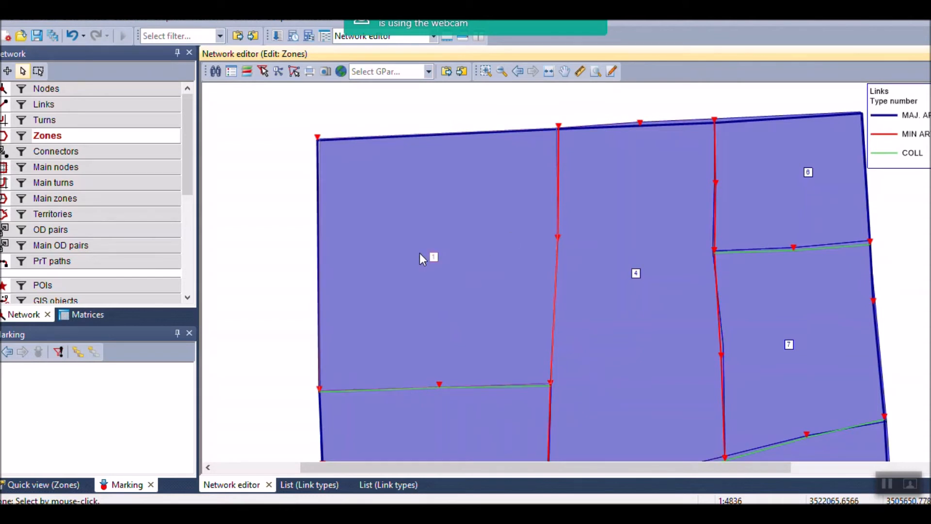
{"action": "left_click", "coordinate": [87, 152]}
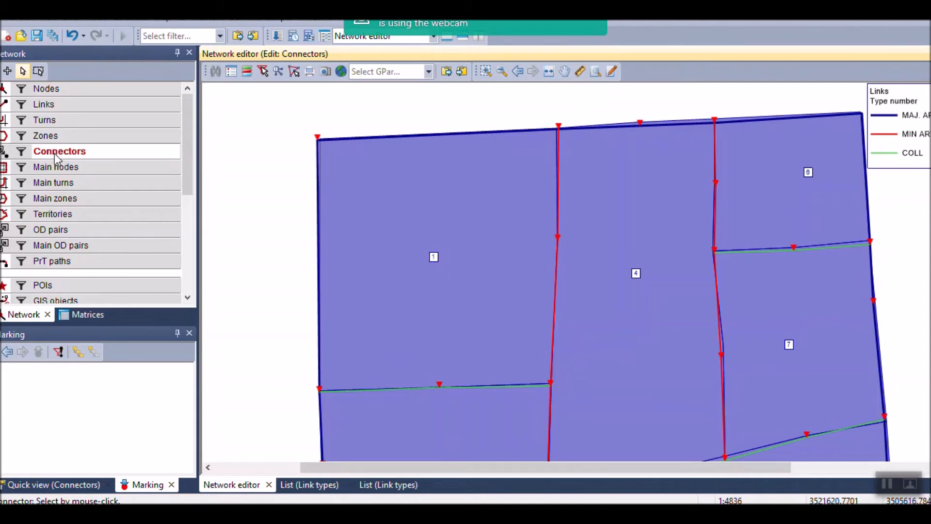
{"action": "left_click", "coordinate": [8, 71]}
{"action": "left_click", "coordinate": [435, 261]}
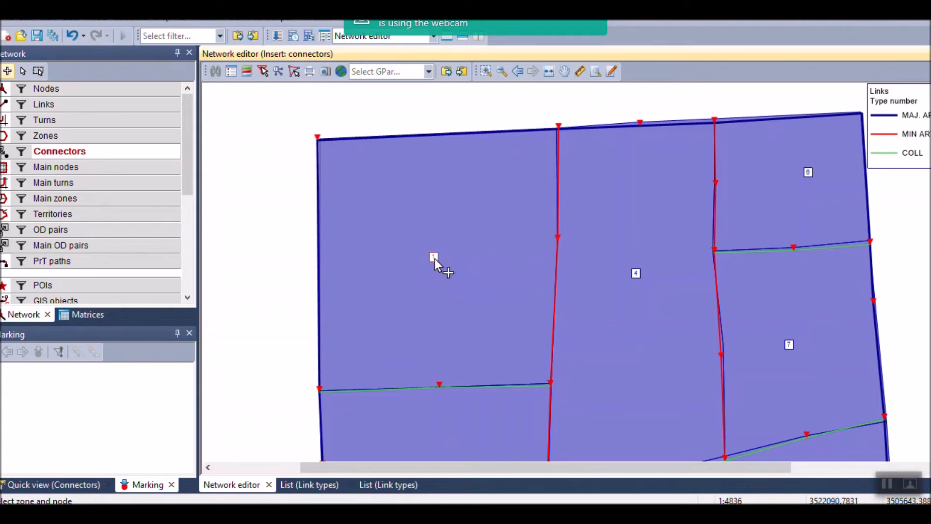
{"action": "left_click", "coordinate": [551, 239]}
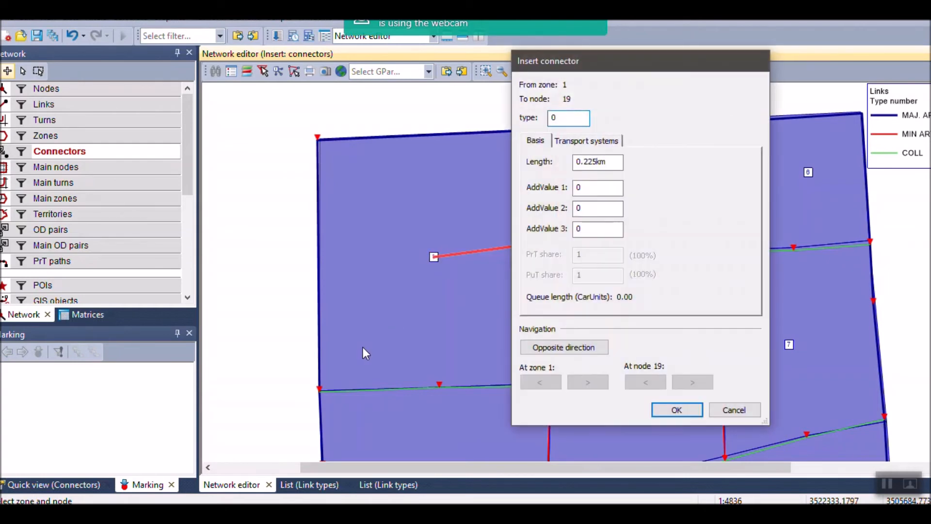
{"action": "left_click_drag", "start_coordinate": [597, 63], "coordinate": [190, 237]}
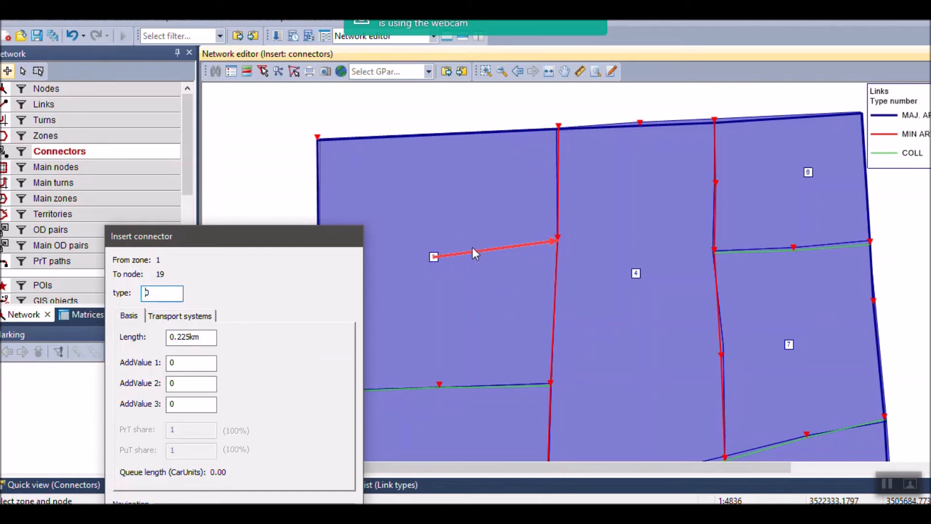
{"action": "left_click_drag", "start_coordinate": [254, 237], "coordinate": [269, 133]}
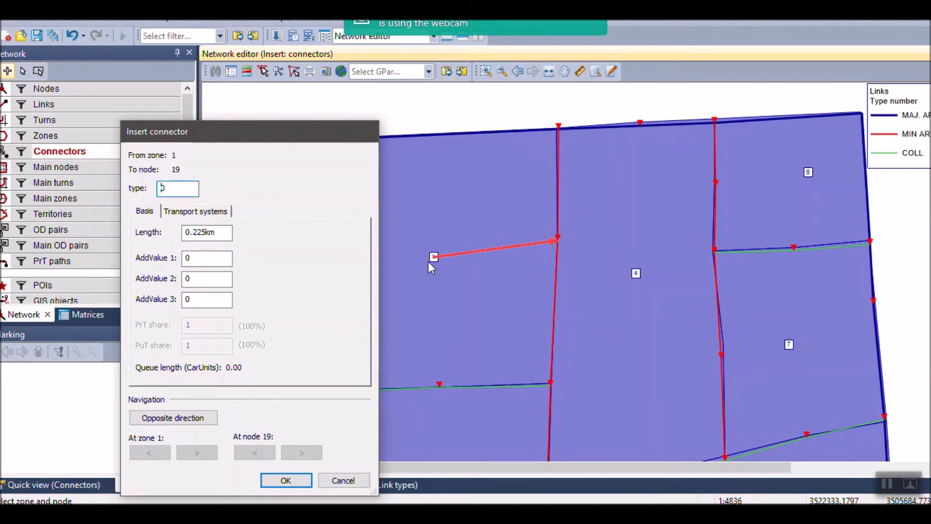
{"action": "left_click_drag", "start_coordinate": [223, 129], "coordinate": [217, 37]}
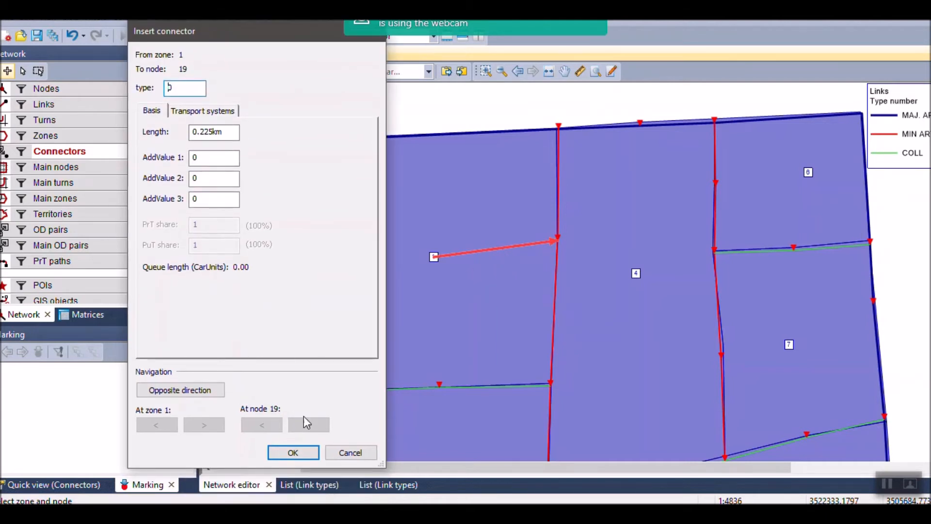
{"action": "left_click", "coordinate": [295, 457]}
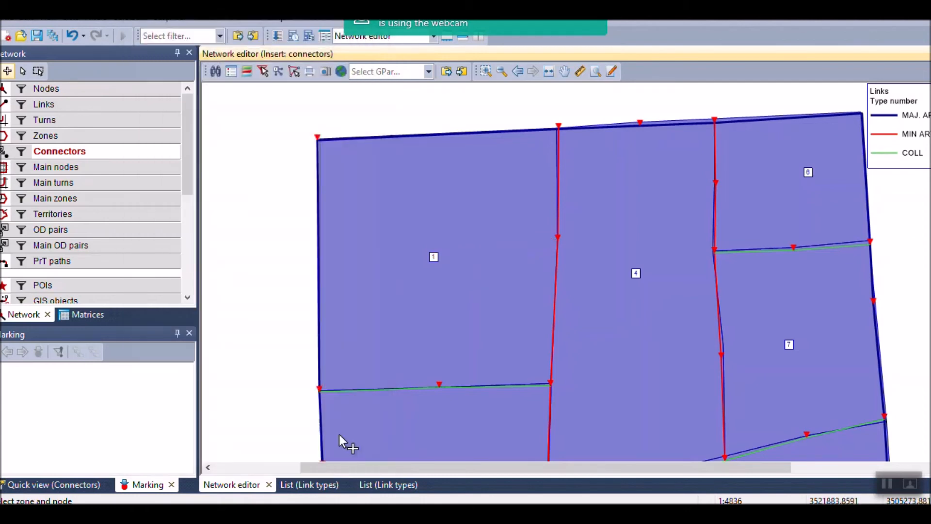
{"action": "left_click", "coordinate": [437, 374]}
{"action": "left_click", "coordinate": [293, 452]}
Insert default connectors from zone 4 to node 19 on its west boundary and to the upper mid-link node on its east boundary
{"action": "scroll", "coordinate": [399, 225], "scroll_direction": "down", "scroll_amount": 2}
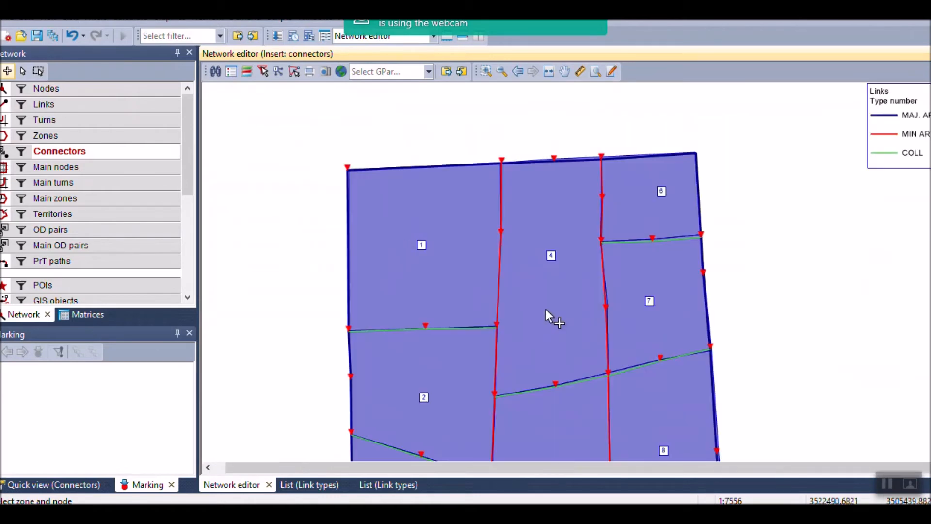
{"action": "scroll", "coordinate": [582, 285], "scroll_direction": "up", "scroll_amount": 2}
{"action": "left_click", "coordinate": [534, 239]}
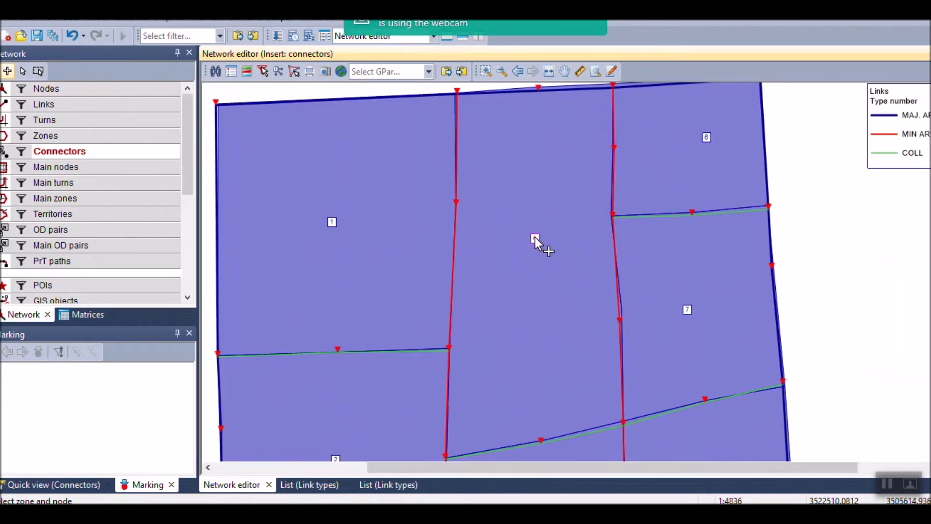
{"action": "left_click", "coordinate": [458, 203]}
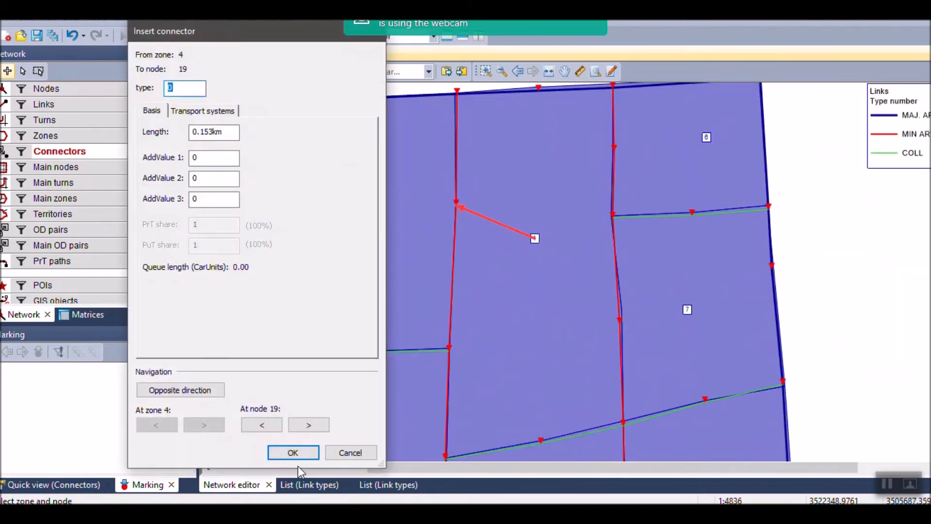
{"action": "left_click", "coordinate": [293, 451]}
{"action": "left_click", "coordinate": [535, 243]}
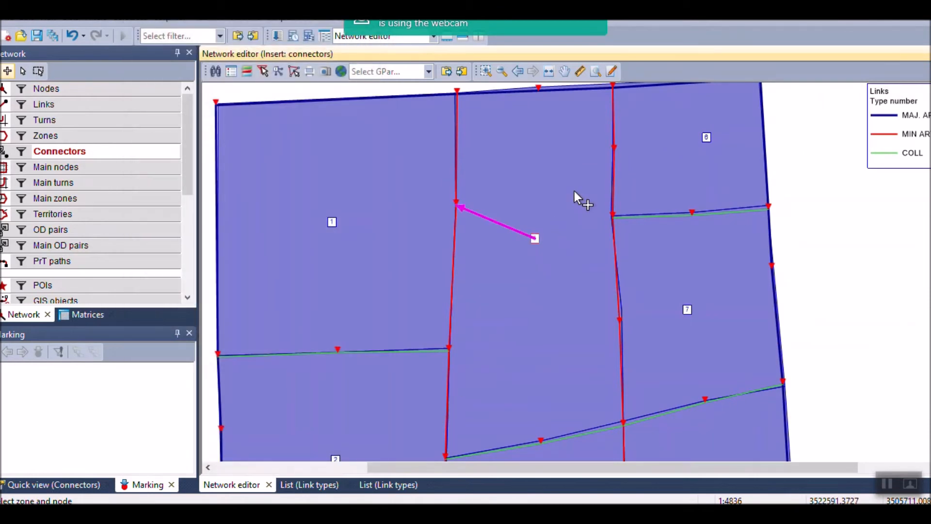
{"action": "left_click", "coordinate": [613, 147]}
{"action": "left_click", "coordinate": [293, 453]}
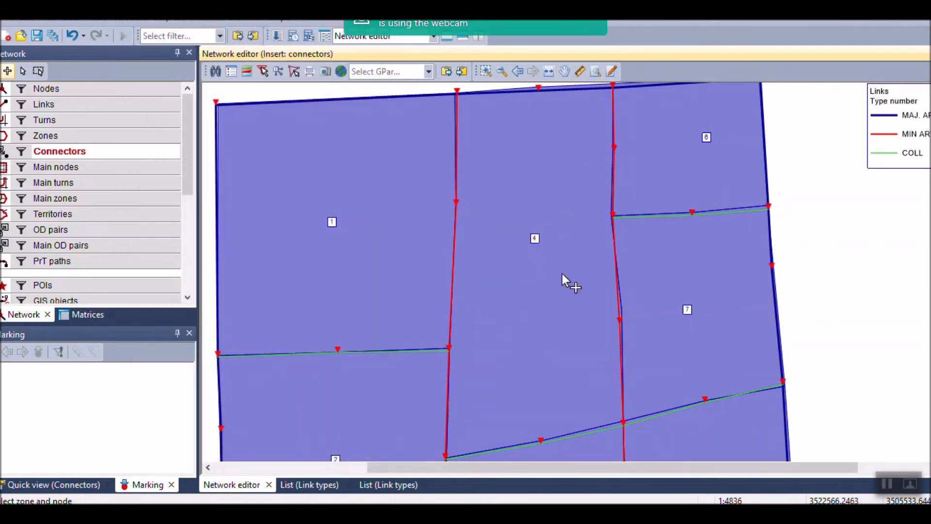
Connect zone 4 to the lower mid-link node on its east boundary and the middle node on its south boundary, keeping the default attributes
{"action": "left_click", "coordinate": [539, 239]}
{"action": "left_click", "coordinate": [619, 320]}
{"action": "left_click", "coordinate": [342, 444]}
{"action": "left_click", "coordinate": [535, 240]}
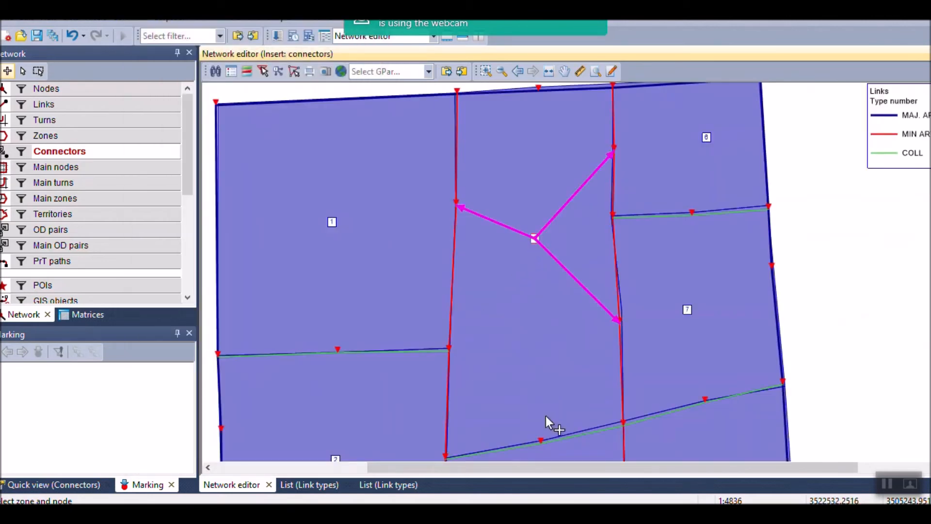
{"action": "left_click", "coordinate": [542, 437]}
{"action": "left_click", "coordinate": [293, 449]}
Insert default connectors from zone 2 to node 28 on its west boundary and node 16 on its south boundary
{"action": "scroll", "coordinate": [538, 203], "scroll_direction": "down", "scroll_amount": 2}
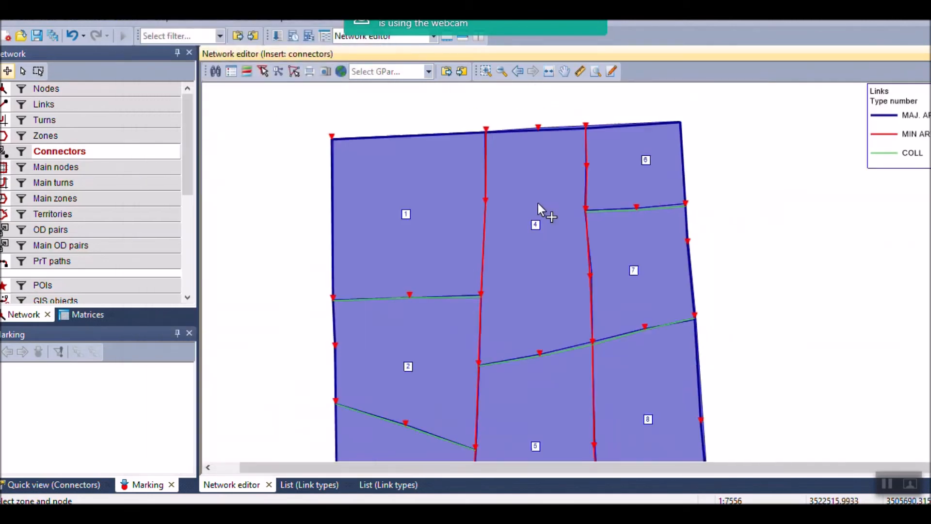
{"action": "scroll", "coordinate": [472, 331], "scroll_direction": "up", "scroll_amount": 1}
{"action": "left_click", "coordinate": [409, 339]}
{"action": "left_click", "coordinate": [327, 310]}
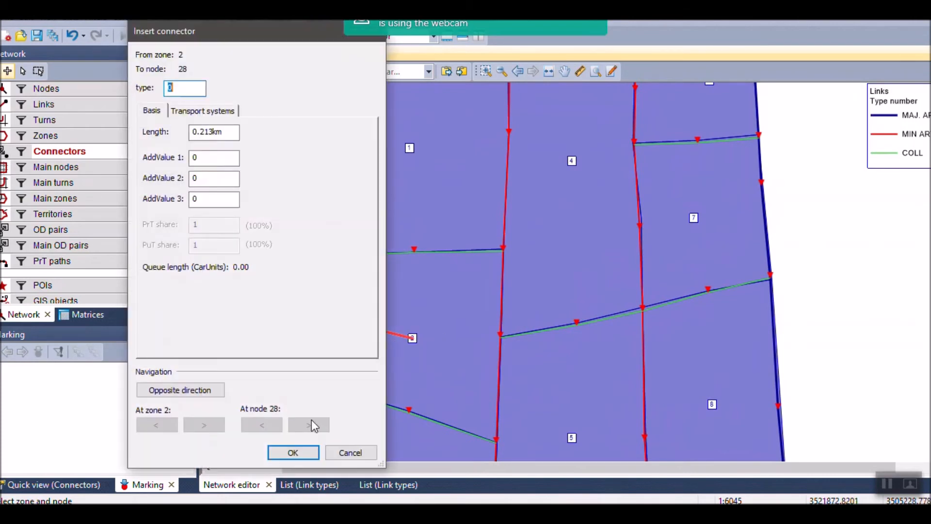
{"action": "left_click", "coordinate": [293, 452]}
{"action": "left_click", "coordinate": [412, 412]}
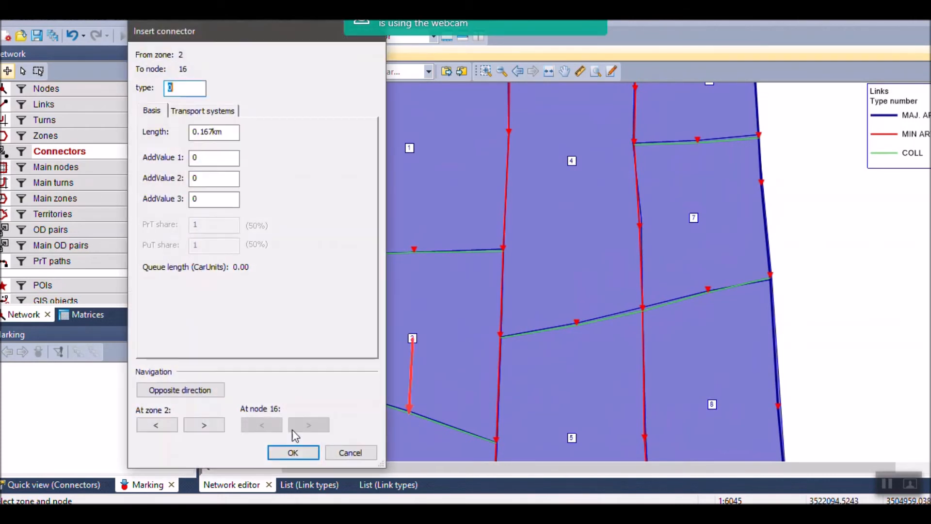
{"action": "left_click", "coordinate": [282, 453]}
Insert default connectors from zone 3 to the mid-link node on its south boundary and to node 16 on its north boundary
{"action": "left_click_drag", "start_coordinate": [412, 410], "coordinate": [403, 205]}
{"action": "left_click", "coordinate": [369, 321]}
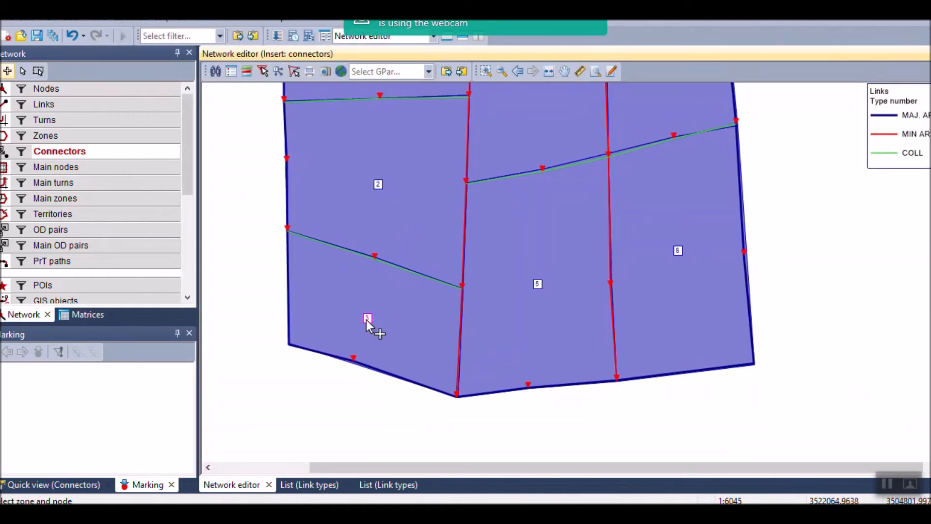
{"action": "left_click", "coordinate": [359, 359]}
{"action": "left_click", "coordinate": [286, 452]}
{"action": "left_click", "coordinate": [375, 264]}
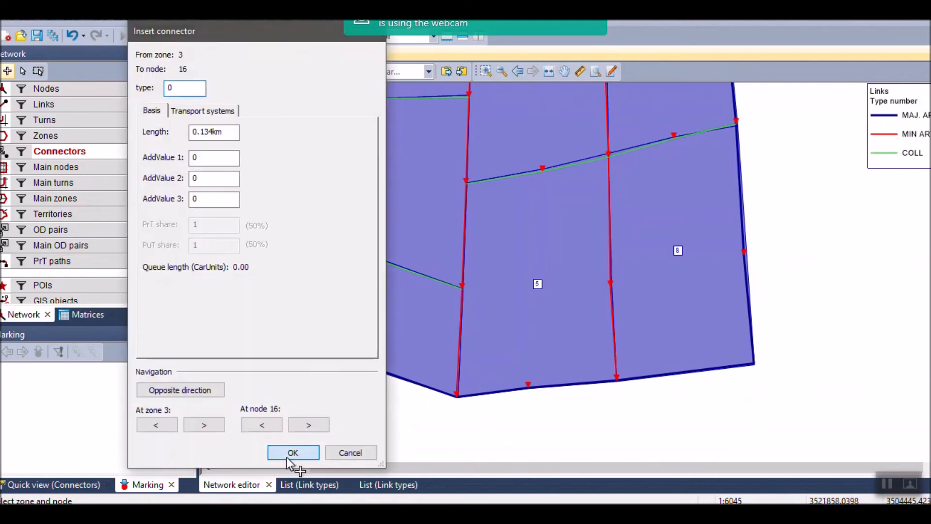
{"action": "left_click", "coordinate": [287, 457]}
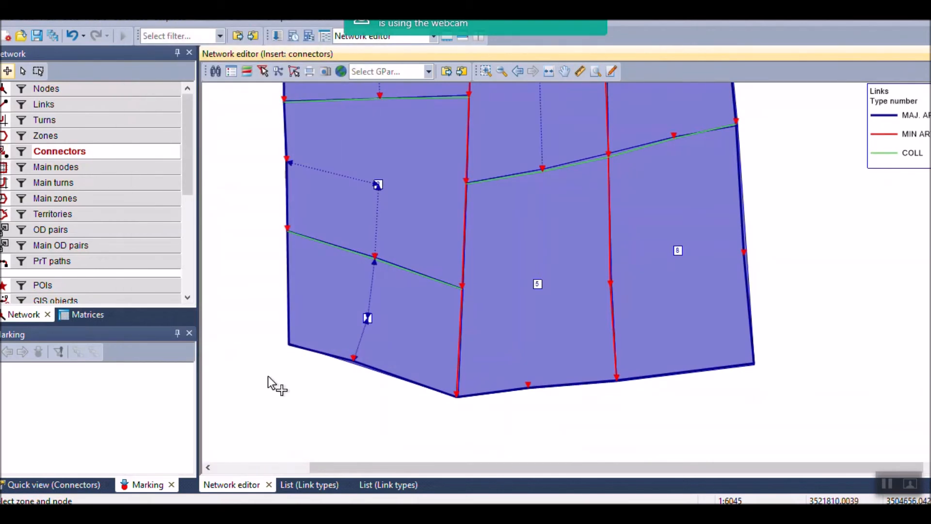
Insert default connectors from zone 5 to the mid-link node on its south boundary and to node 23 on its east boundary
{"action": "scroll", "coordinate": [282, 411], "scroll_direction": "down", "scroll_amount": 1}
{"action": "left_click_drag", "start_coordinate": [278, 226], "coordinate": [297, 365]}
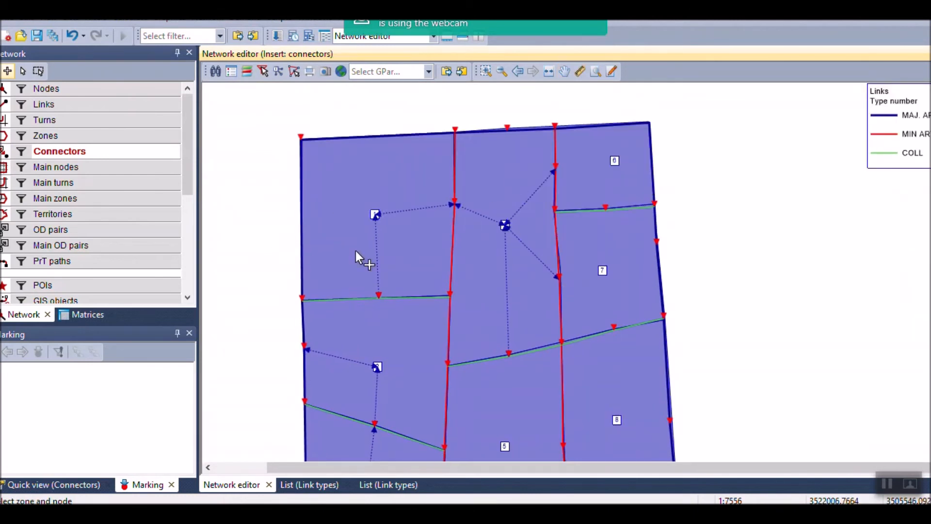
{"action": "left_click_drag", "start_coordinate": [340, 243], "coordinate": [304, 145]}
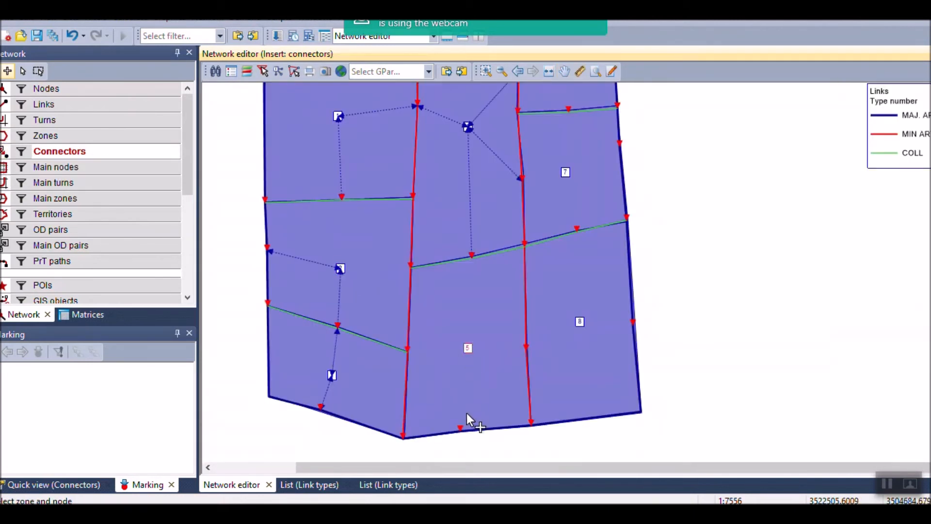
{"action": "left_click", "coordinate": [460, 429]}
{"action": "left_click", "coordinate": [301, 451]}
{"action": "left_click", "coordinate": [469, 350]}
{"action": "left_click", "coordinate": [526, 348]}
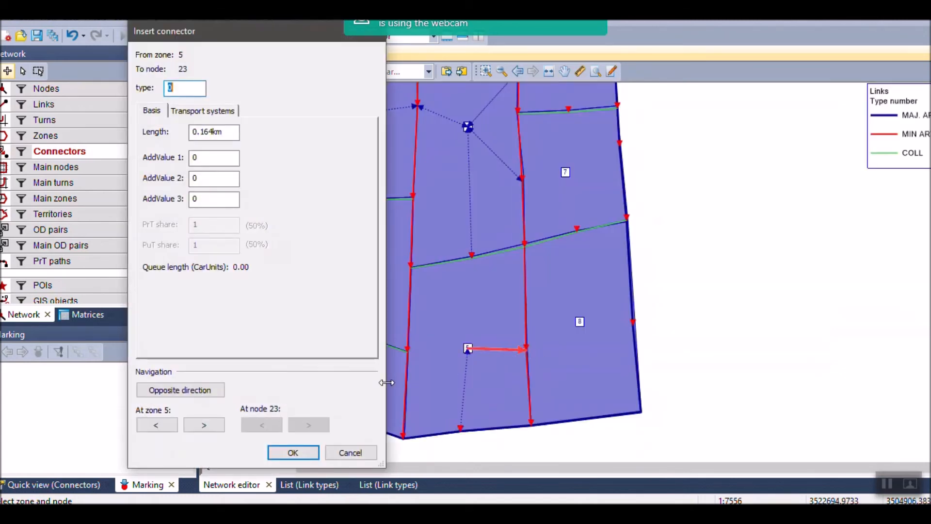
{"action": "left_click", "coordinate": [293, 452]}
Connect zone 5 to the mid-link node on its north boundary and the collector junction on its west boundary, keeping default attributes
{"action": "left_click", "coordinate": [464, 347]}
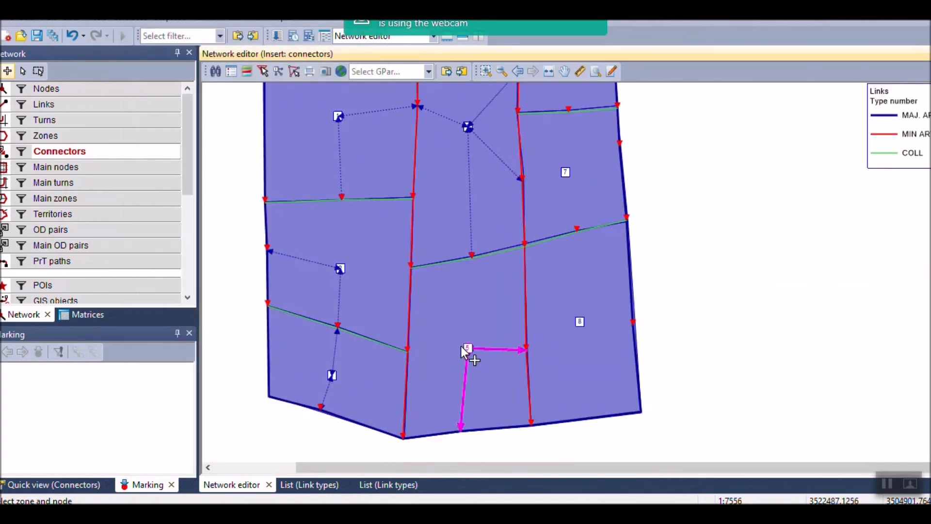
{"action": "left_click", "coordinate": [473, 260]}
{"action": "left_click", "coordinate": [295, 451]}
{"action": "left_click_drag", "start_coordinate": [410, 398], "coordinate": [466, 293]}
{"action": "scroll", "coordinate": [325, 362], "scroll_direction": "up", "scroll_amount": 2}
{"action": "left_click_drag", "start_coordinate": [510, 250], "coordinate": [514, 281]}
{"action": "left_click", "coordinate": [552, 264]}
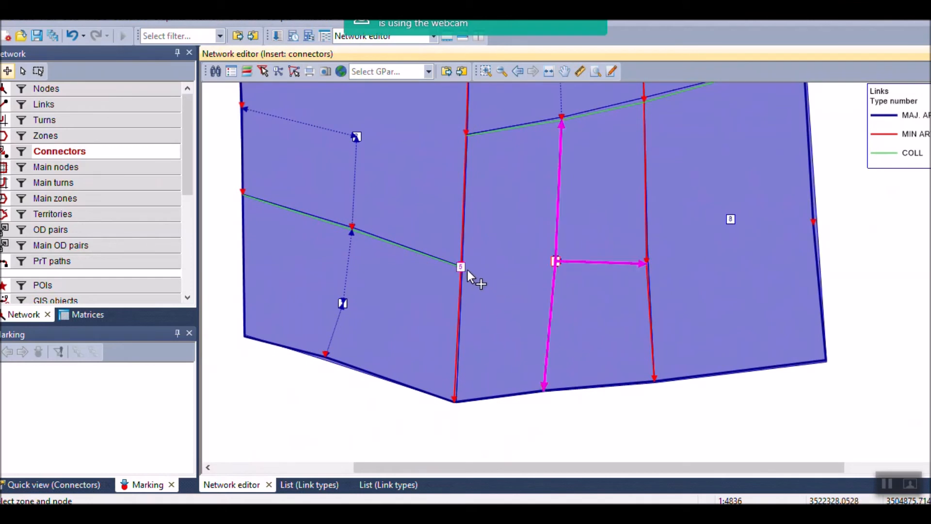
{"action": "left_click", "coordinate": [467, 271]}
{"action": "left_click", "coordinate": [295, 451]}
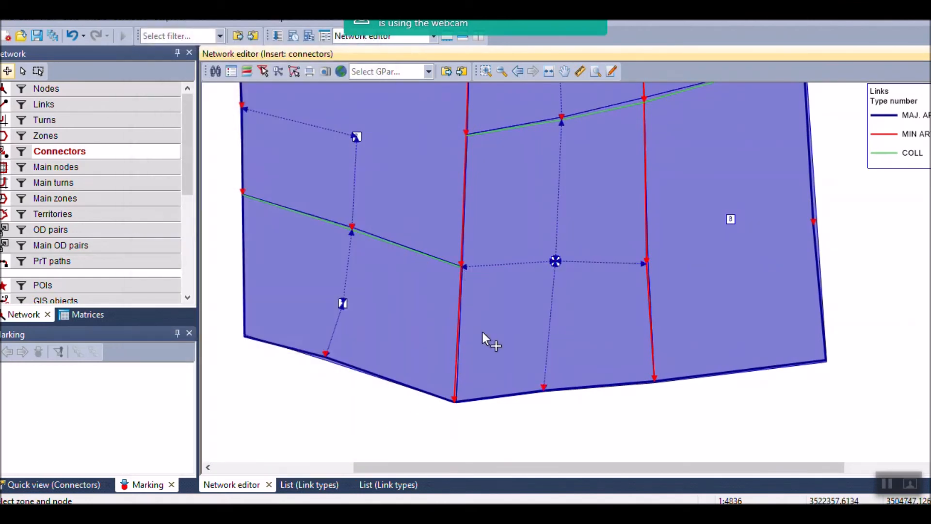
Insert default connectors from zone 8 to the mid-link node on its east boundary, node 23 on its west and node 27 on its north
{"action": "scroll", "coordinate": [505, 255], "scroll_direction": "up", "scroll_amount": 3}
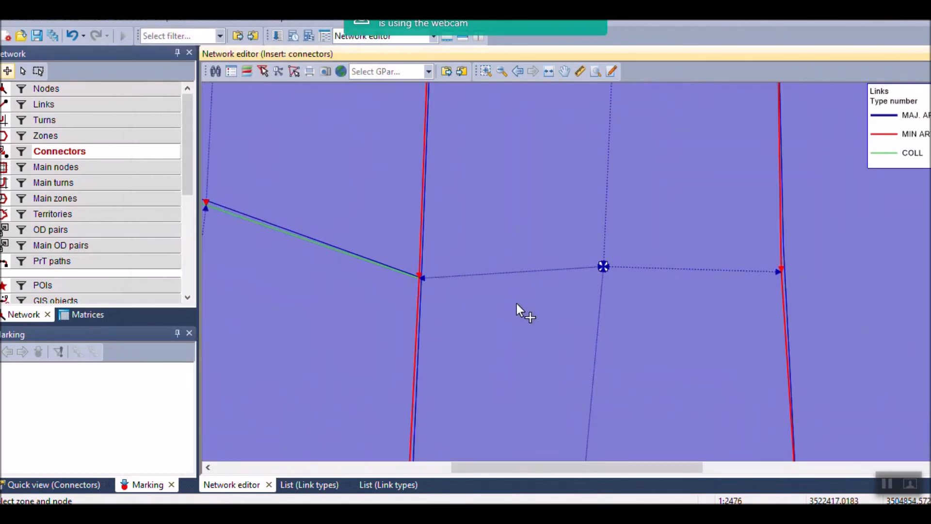
{"action": "scroll", "coordinate": [483, 371], "scroll_direction": "down", "scroll_amount": 3}
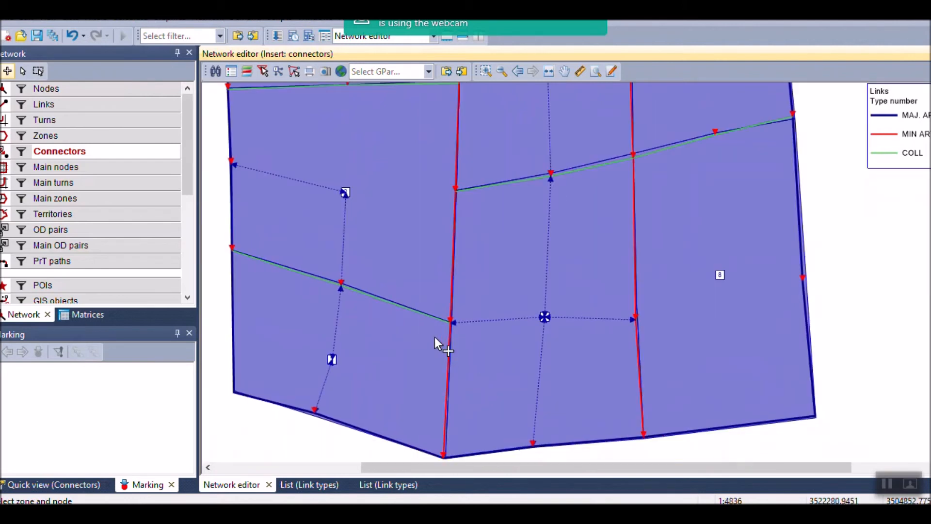
{"action": "scroll", "coordinate": [435, 335], "scroll_direction": "up", "scroll_amount": 2}
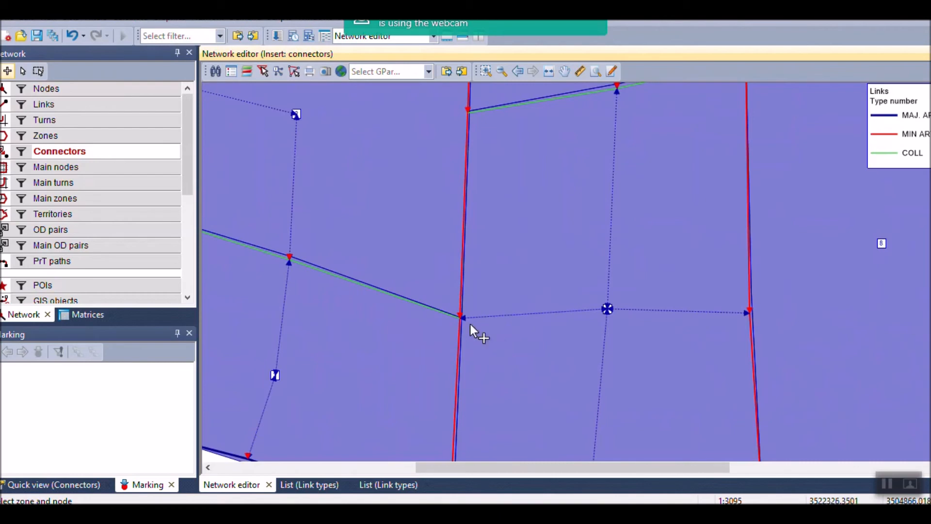
{"action": "scroll", "coordinate": [404, 368], "scroll_direction": "down", "scroll_amount": 4}
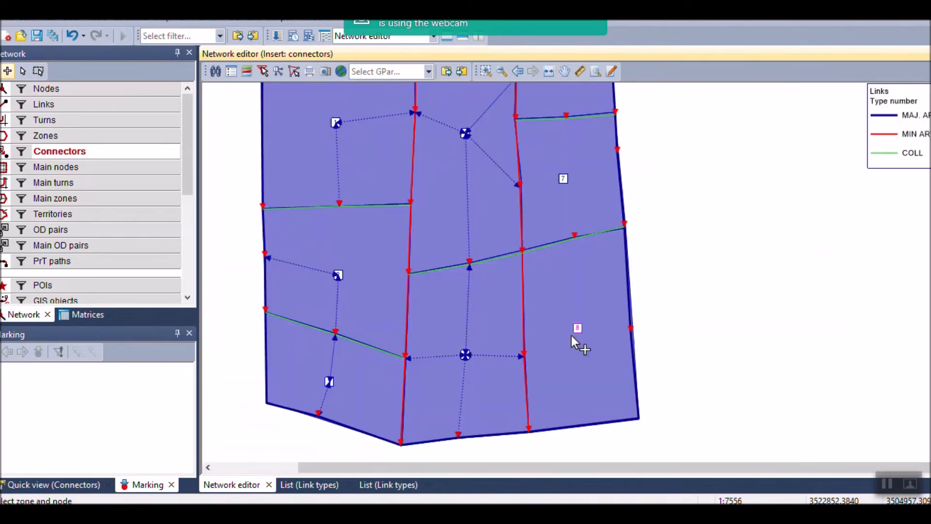
{"action": "left_click", "coordinate": [578, 329]}
{"action": "left_click", "coordinate": [631, 331]}
{"action": "left_click", "coordinate": [298, 451]}
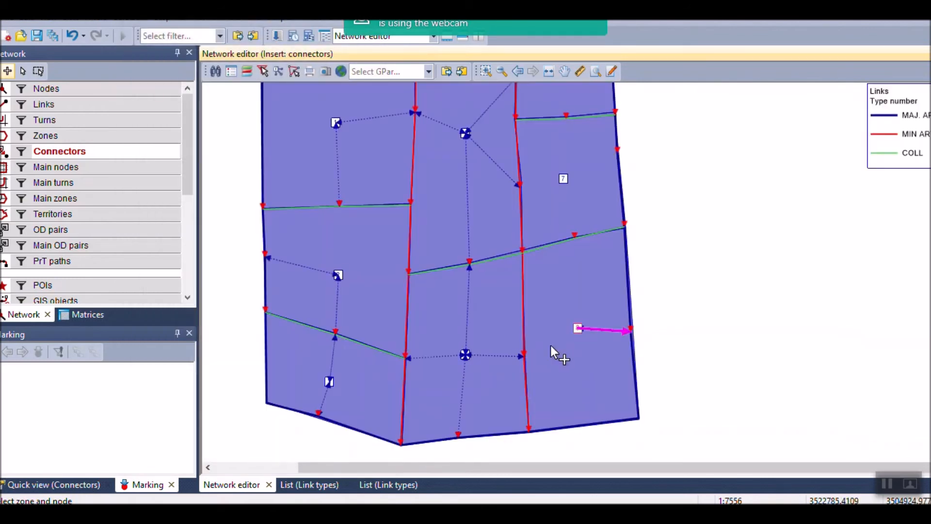
{"action": "left_click", "coordinate": [520, 355]}
{"action": "left_click", "coordinate": [296, 451]}
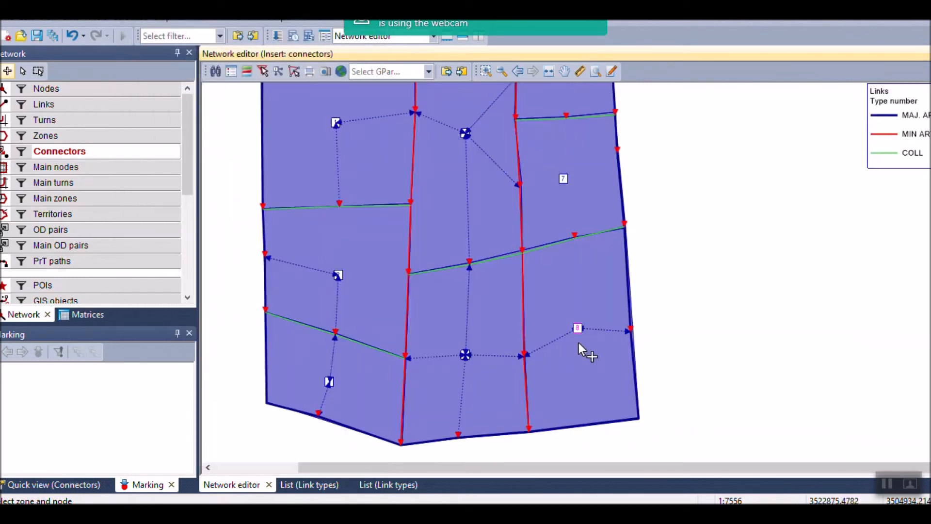
{"action": "left_click", "coordinate": [575, 236]}
{"action": "left_click", "coordinate": [295, 451]}
Insert default connectors from zone 7 to the mid-link node on its east boundary, node 18 on its north and node 27 on its south
{"action": "left_click_drag", "start_coordinate": [454, 344], "coordinate": [450, 432]}
{"action": "left_click", "coordinate": [560, 266]}
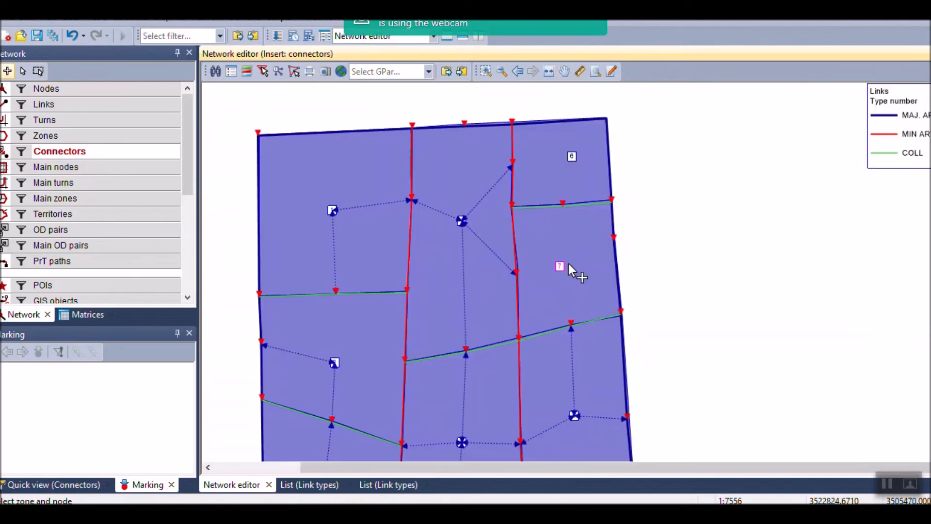
{"action": "left_click", "coordinate": [613, 238]}
{"action": "left_click", "coordinate": [294, 451]}
{"action": "left_click", "coordinate": [559, 266]}
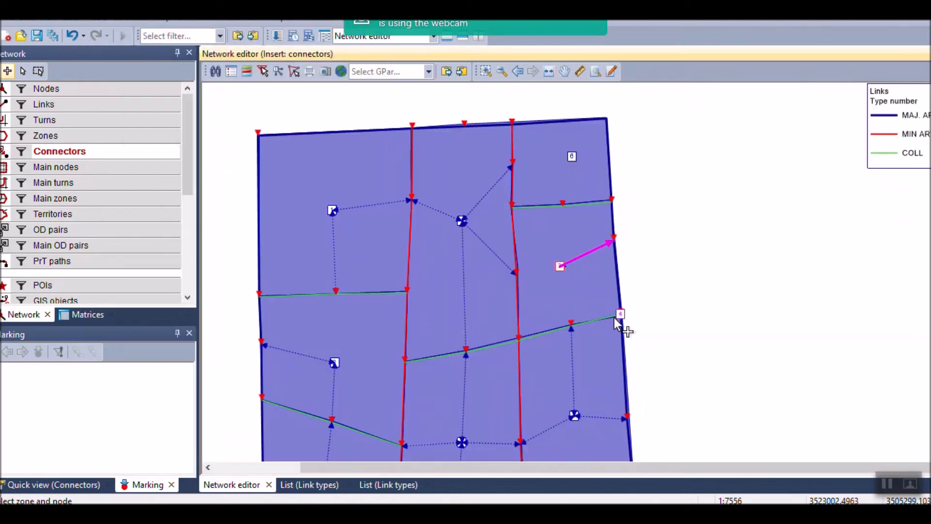
{"action": "left_click", "coordinate": [562, 206]}
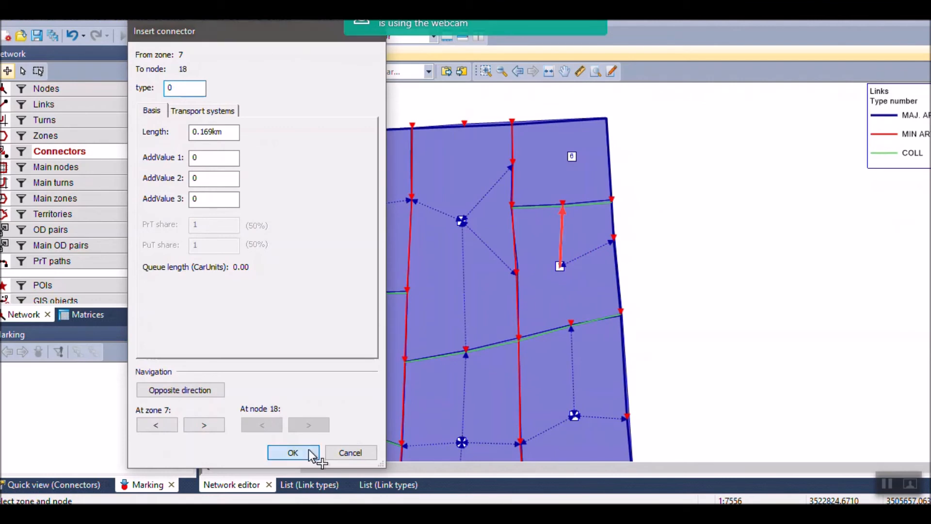
{"action": "left_click", "coordinate": [295, 451]}
{"action": "left_click", "coordinate": [565, 327]}
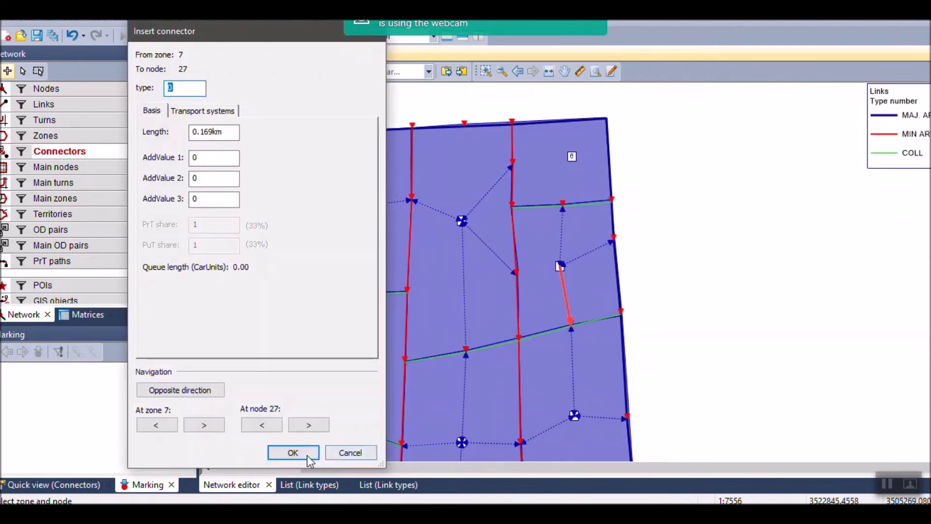
{"action": "left_click", "coordinate": [294, 451]}
Insert default connectors from zone 6 to node 18 on its south boundary and node 20 on its west boundary
{"action": "left_click", "coordinate": [572, 157]}
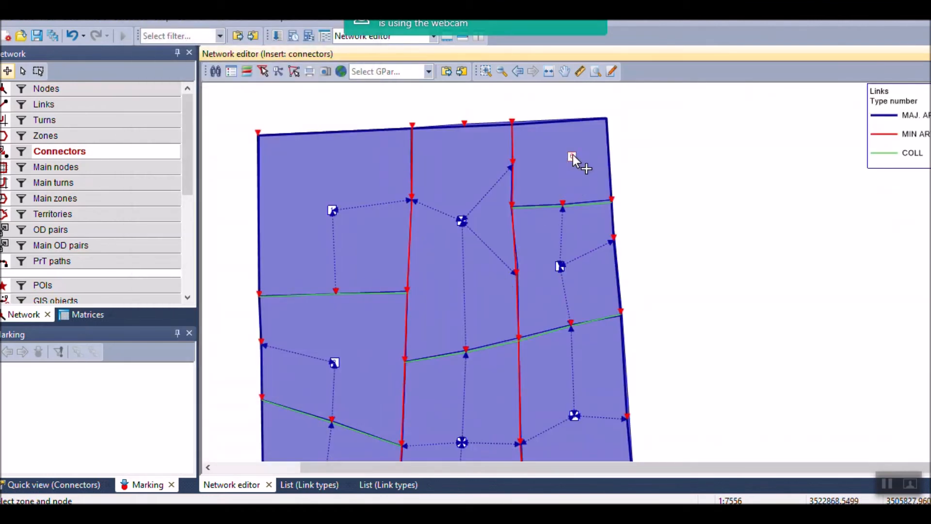
{"action": "left_click", "coordinate": [563, 204]}
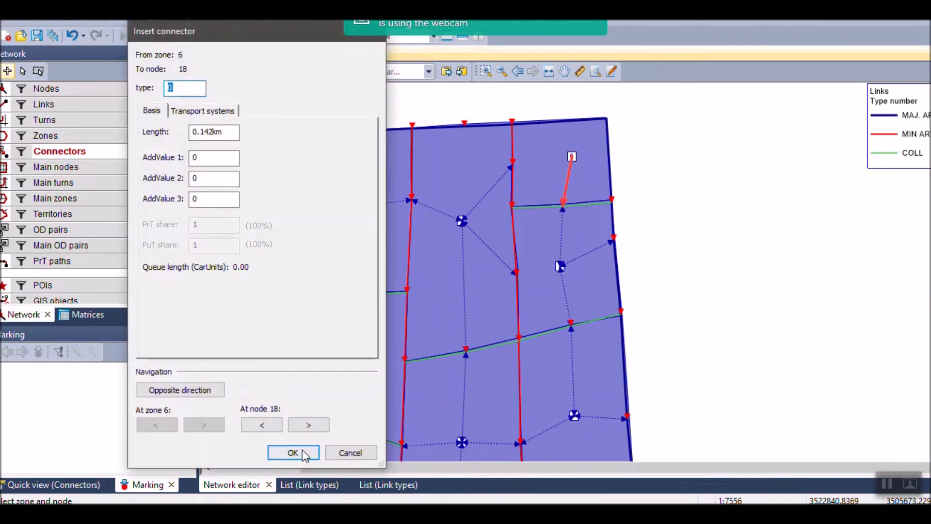
{"action": "left_click", "coordinate": [294, 451]}
{"action": "left_click", "coordinate": [573, 157]}
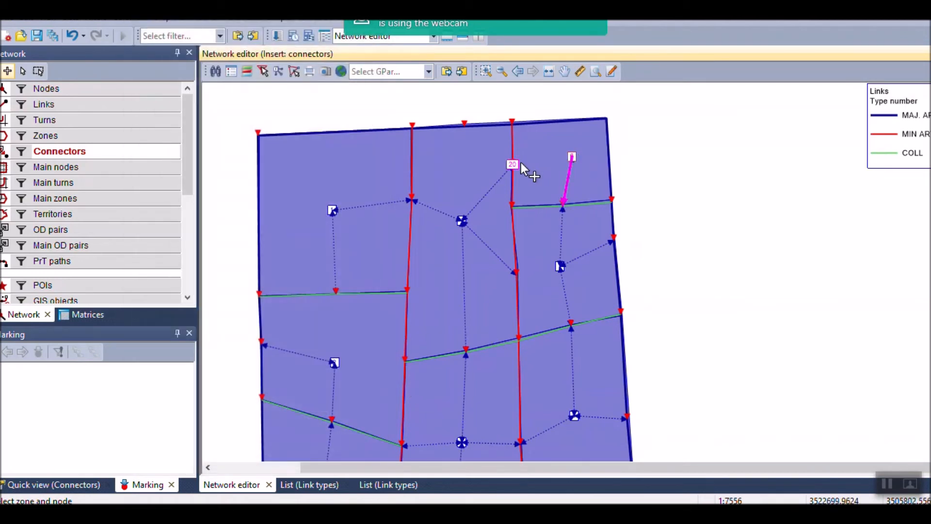
{"action": "left_click", "coordinate": [513, 162]}
{"action": "left_click", "coordinate": [296, 452]}
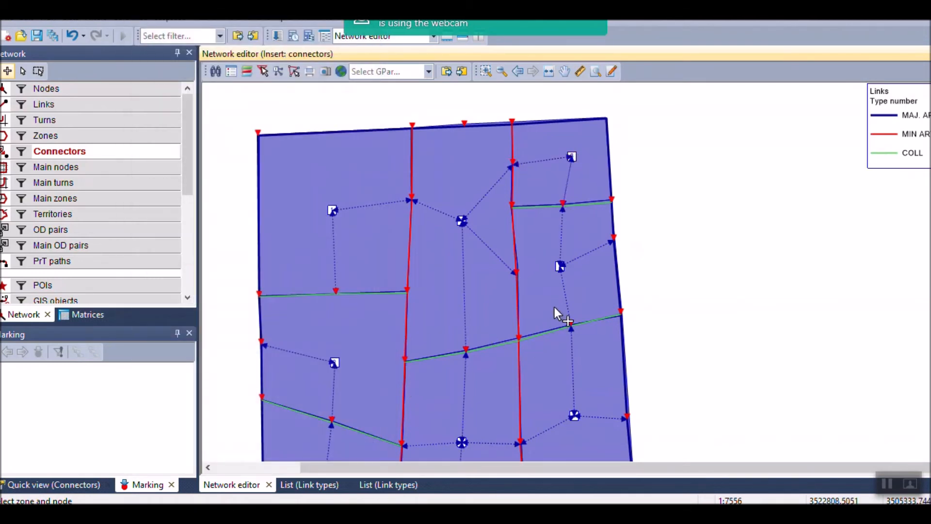
Connect zone 4 to node 21 on its north boundary and zone 1 to corner node 22, keeping the default attributes
{"action": "left_click_drag", "start_coordinate": [519, 270], "coordinate": [532, 235]}
{"action": "left_click", "coordinate": [473, 187]}
{"action": "left_click", "coordinate": [476, 89]}
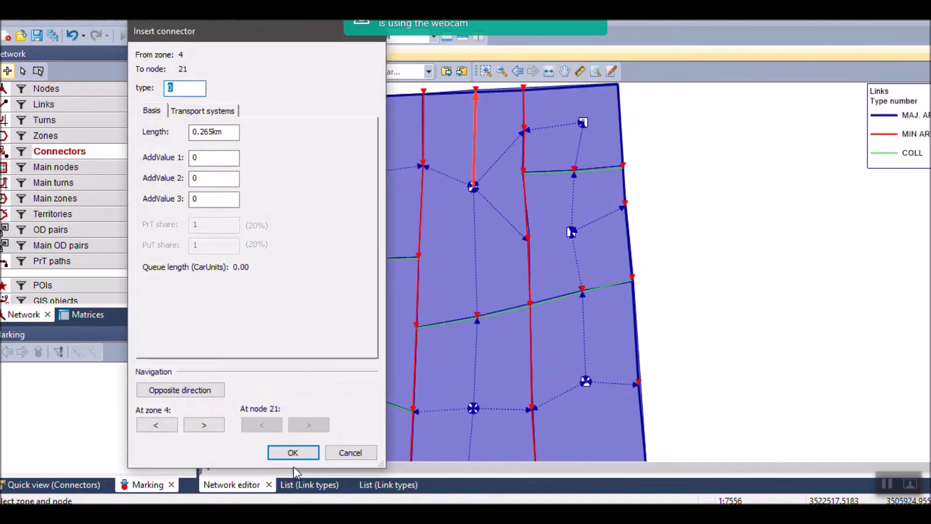
{"action": "left_click", "coordinate": [298, 452]}
{"action": "left_click_drag", "start_coordinate": [352, 206], "coordinate": [332, 311]}
{"action": "left_click", "coordinate": [323, 282]}
{"action": "left_click", "coordinate": [261, 223]}
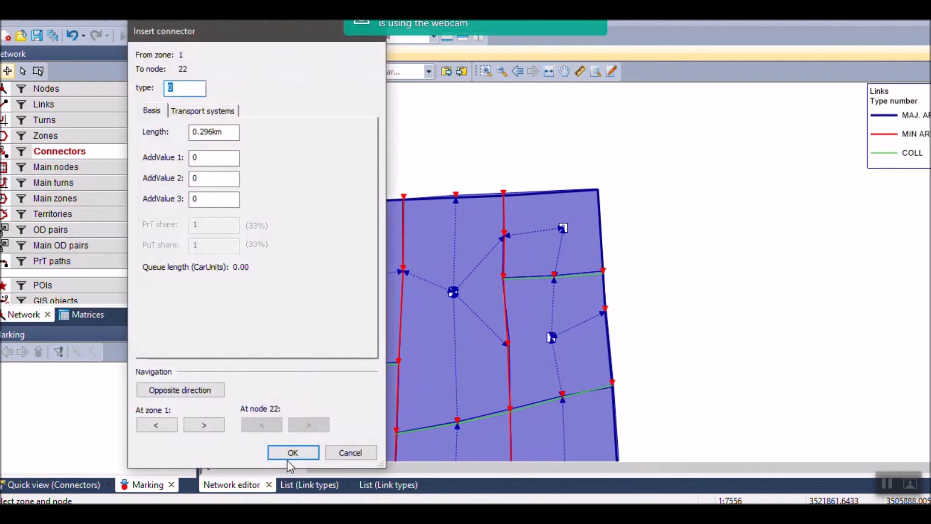
{"action": "left_click", "coordinate": [293, 449]}
Insert a default connector from zone 2 to the mid-link node on its north boundary
{"action": "left_click_drag", "start_coordinate": [506, 335], "coordinate": [506, 259]}
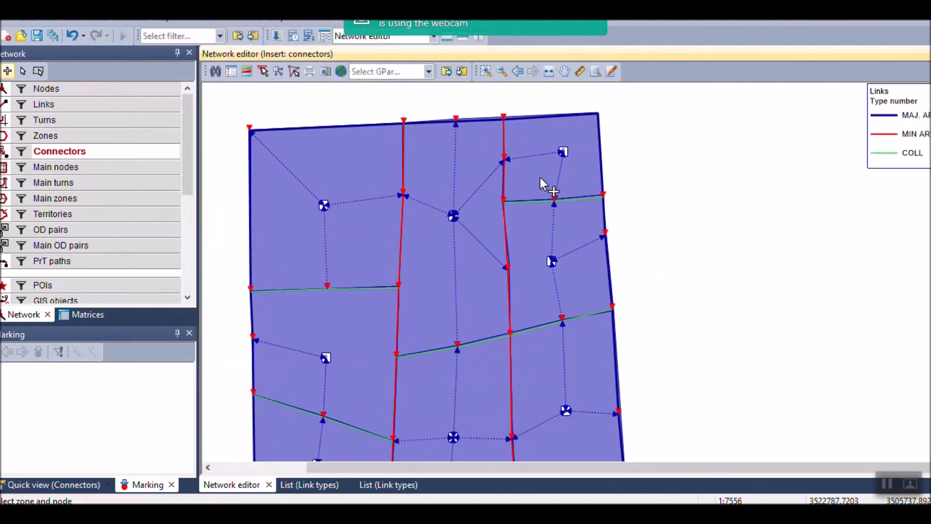
{"action": "scroll", "coordinate": [534, 208], "scroll_direction": "down", "scroll_amount": 1}
{"action": "left_click_drag", "start_coordinate": [500, 289], "coordinate": [498, 264]}
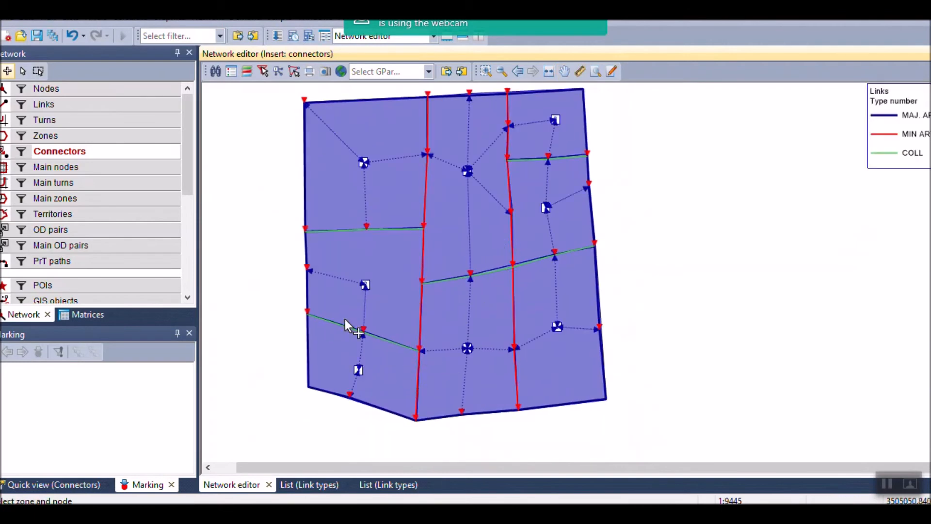
{"action": "left_click", "coordinate": [364, 283]}
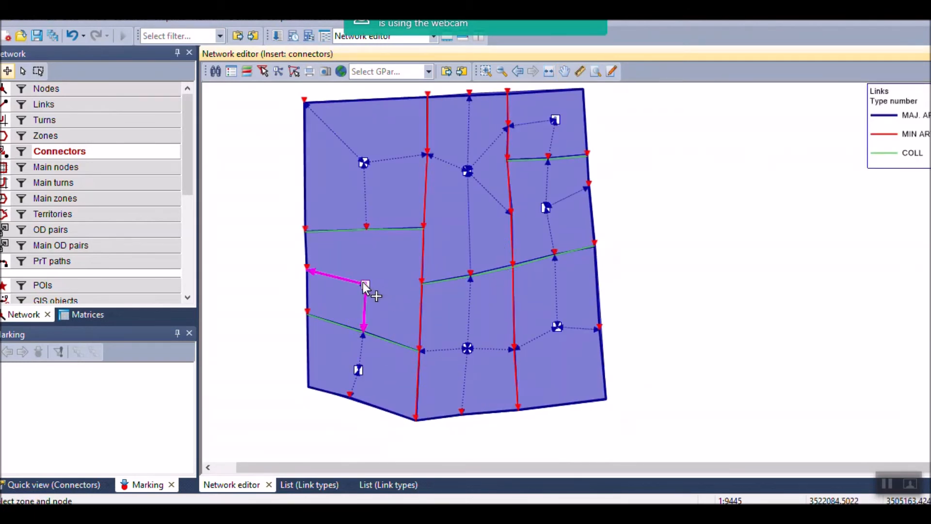
{"action": "left_click", "coordinate": [367, 227]}
{"action": "left_click", "coordinate": [293, 452]}
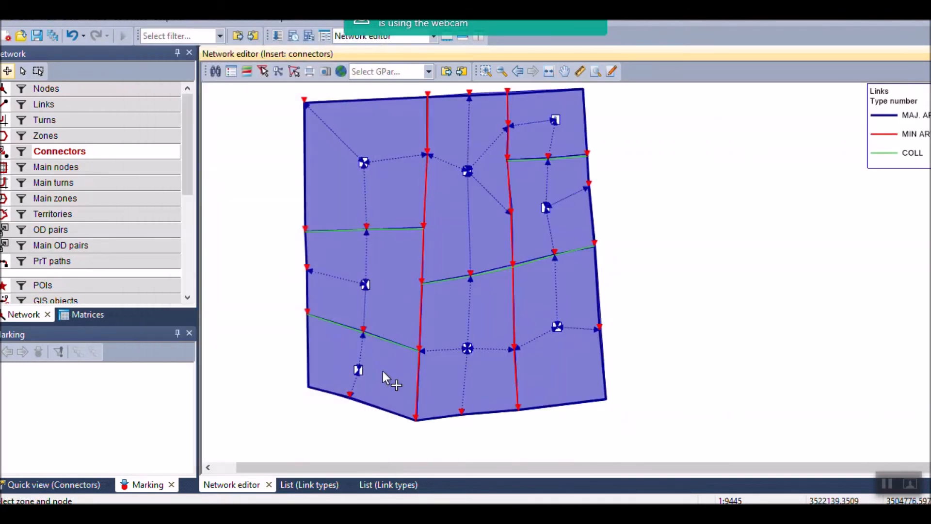
Examine the connectors of every zone across the network, and switch connectors from insert to edit mode
{"action": "scroll", "coordinate": [372, 265], "scroll_direction": "up", "scroll_amount": 2}
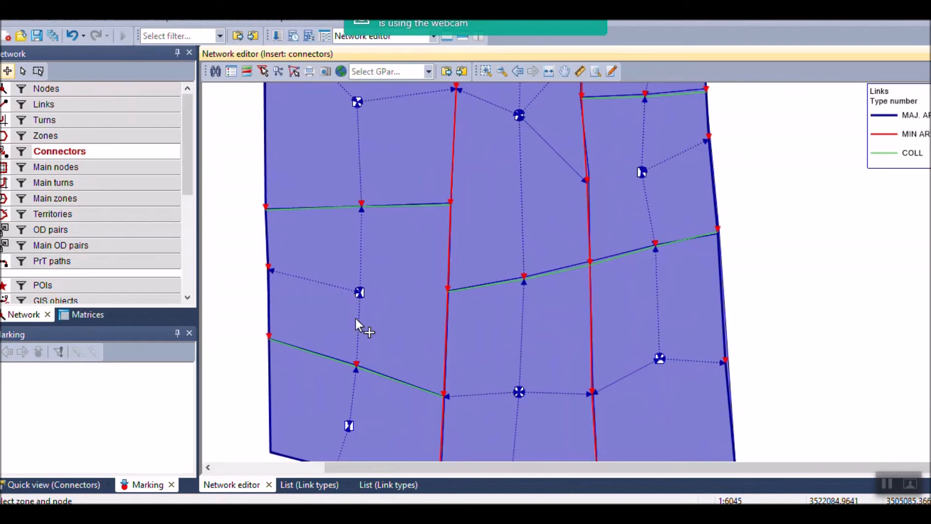
{"action": "scroll", "coordinate": [360, 286], "scroll_direction": "down", "scroll_amount": 3}
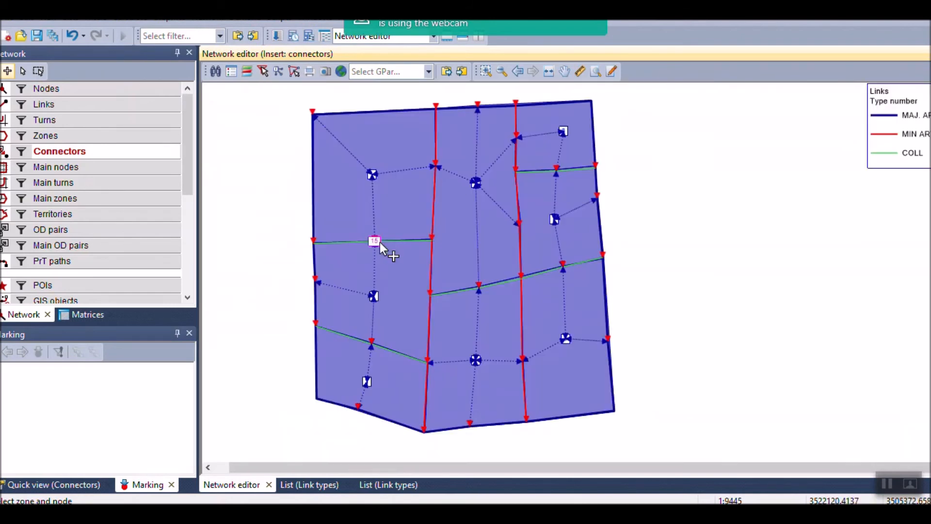
{"action": "scroll", "coordinate": [387, 340], "scroll_direction": "up", "scroll_amount": 1}
{"action": "left_click_drag", "start_coordinate": [325, 287], "coordinate": [374, 205]}
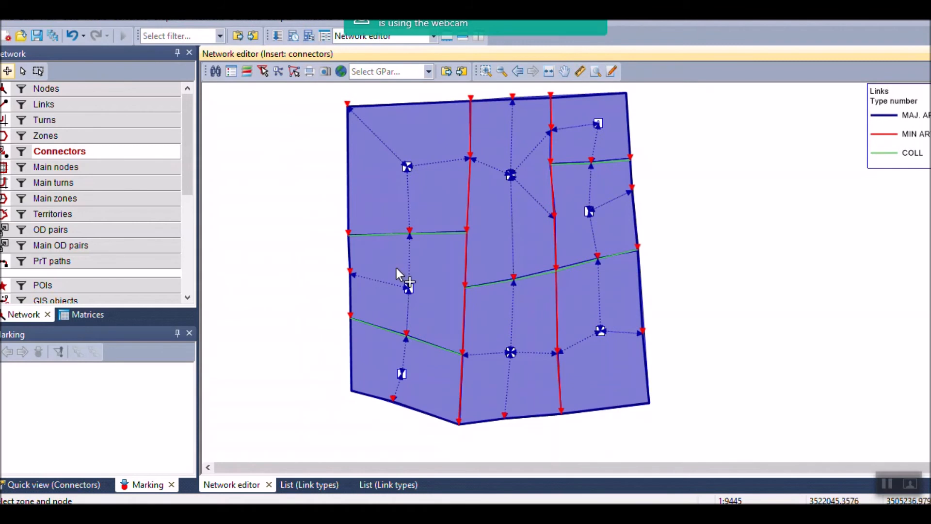
{"action": "scroll", "coordinate": [434, 290], "scroll_direction": "up", "scroll_amount": 1}
{"action": "scroll", "coordinate": [549, 228], "scroll_direction": "up", "scroll_amount": 2}
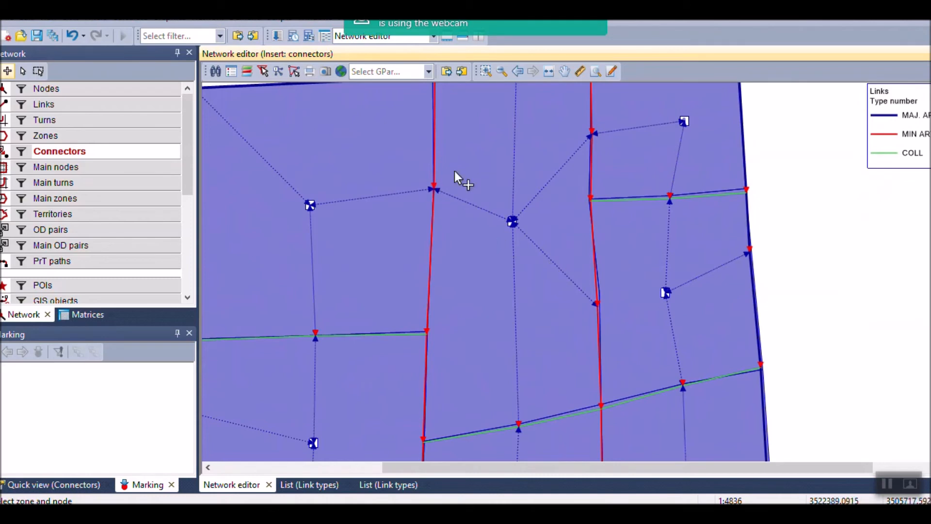
{"action": "scroll", "coordinate": [443, 218], "scroll_direction": "down", "scroll_amount": 3}
{"action": "left_click_drag", "start_coordinate": [431, 313], "coordinate": [415, 244]}
{"action": "scroll", "coordinate": [464, 254], "scroll_direction": "up", "scroll_amount": 1}
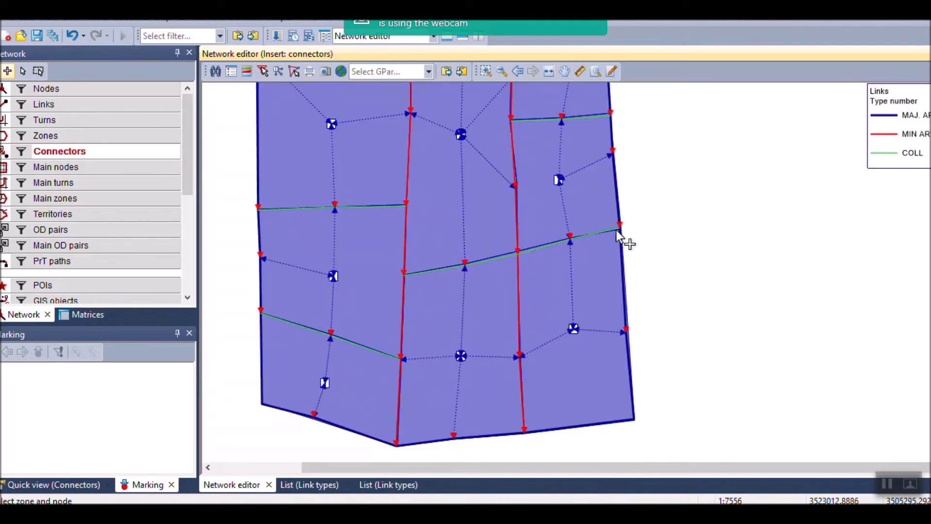
{"action": "left_click_drag", "start_coordinate": [540, 409], "coordinate": [523, 334]}
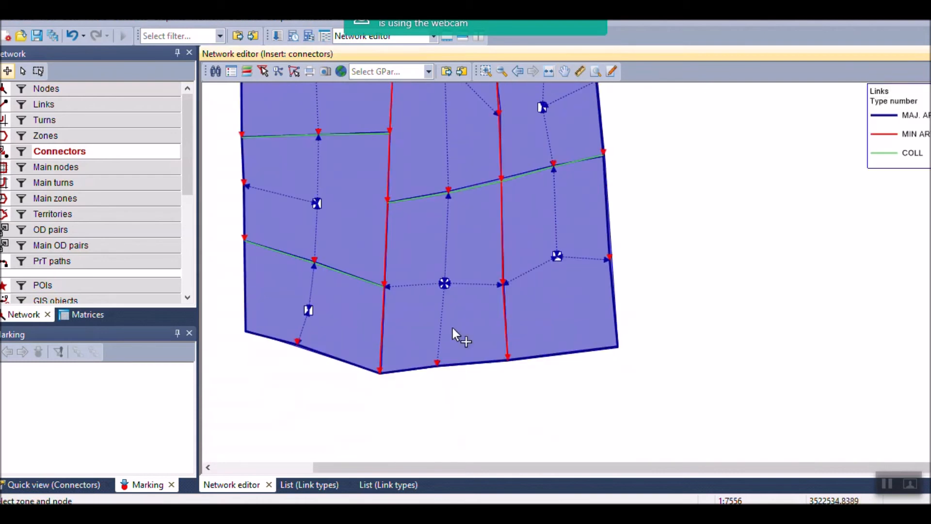
{"action": "scroll", "coordinate": [444, 386], "scroll_direction": "up", "scroll_amount": 2}
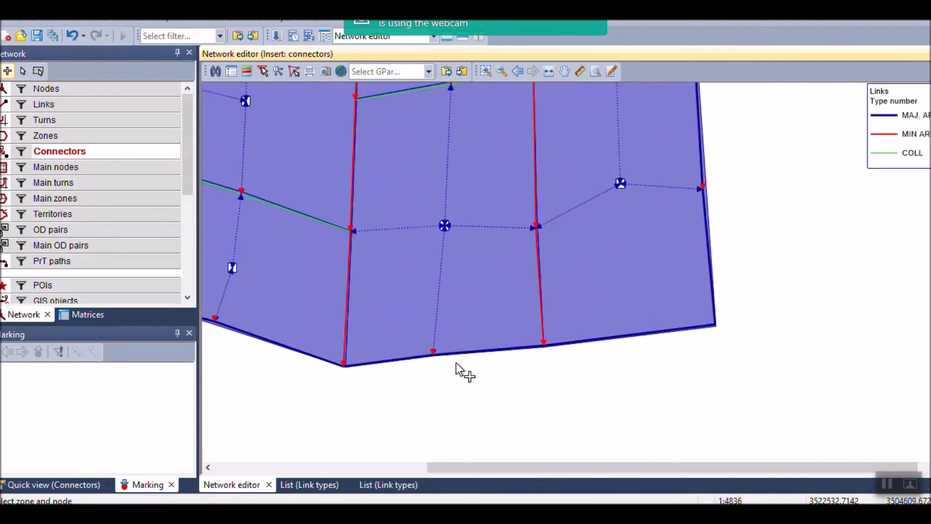
{"action": "scroll", "coordinate": [455, 328], "scroll_direction": "down", "scroll_amount": 4}
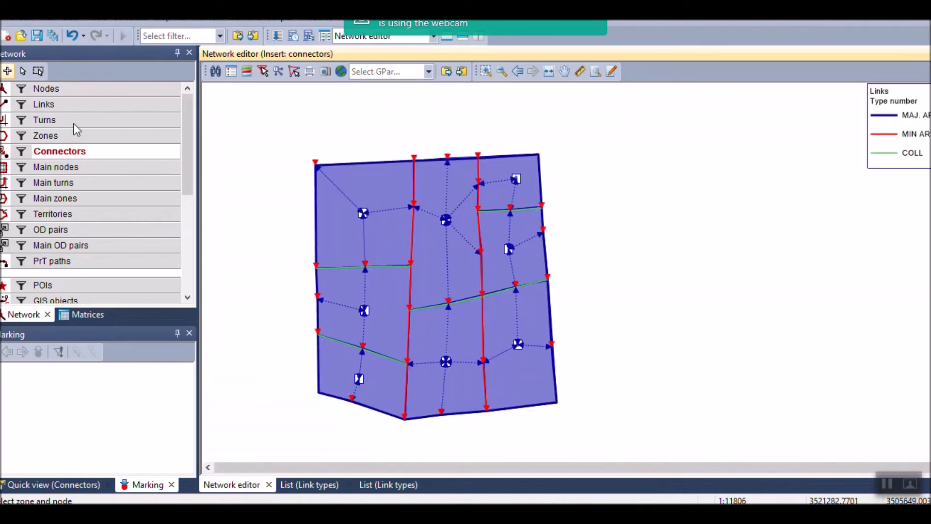
{"action": "left_click", "coordinate": [23, 70]}
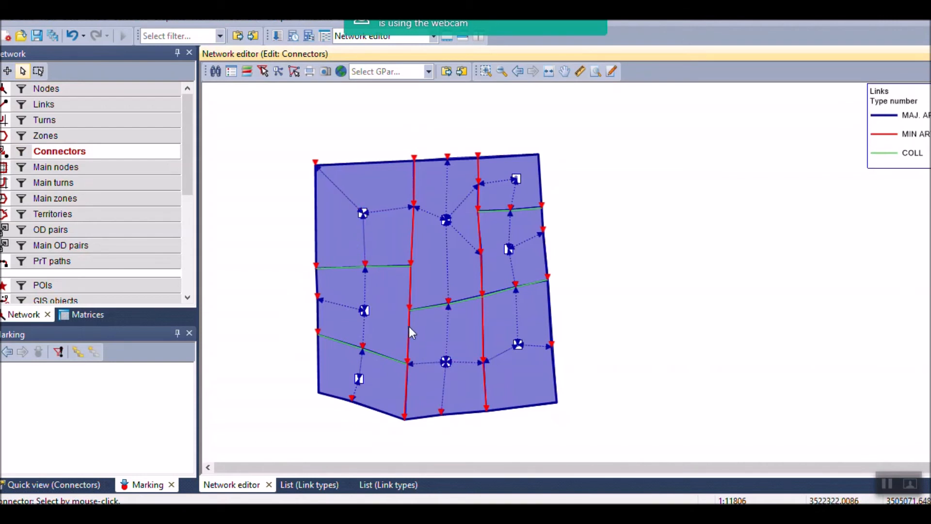
{"action": "scroll", "coordinate": [350, 239], "scroll_direction": "up", "scroll_amount": 2}
{"action": "left_click_drag", "start_coordinate": [350, 239], "coordinate": [386, 206]}
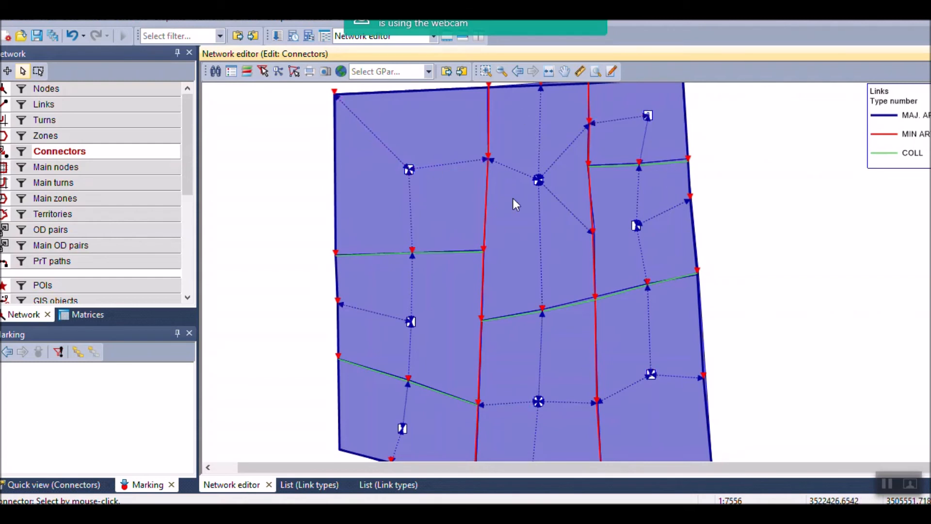
{"action": "scroll", "coordinate": [513, 198], "scroll_direction": "down", "scroll_amount": 2}
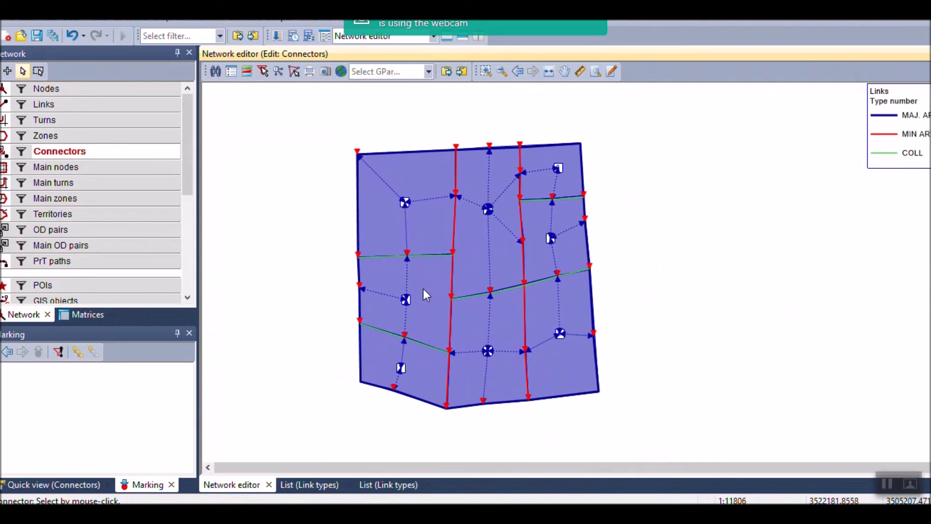
{"action": "scroll", "coordinate": [504, 258], "scroll_direction": "up", "scroll_amount": 1}
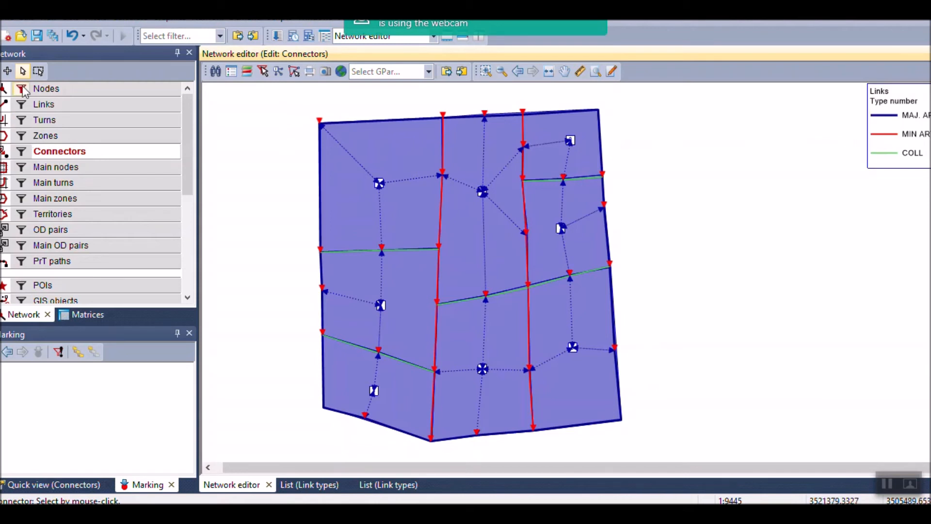
{"action": "left_click", "coordinate": [892, 482]}
{"action": "left_click", "coordinate": [663, 333]}
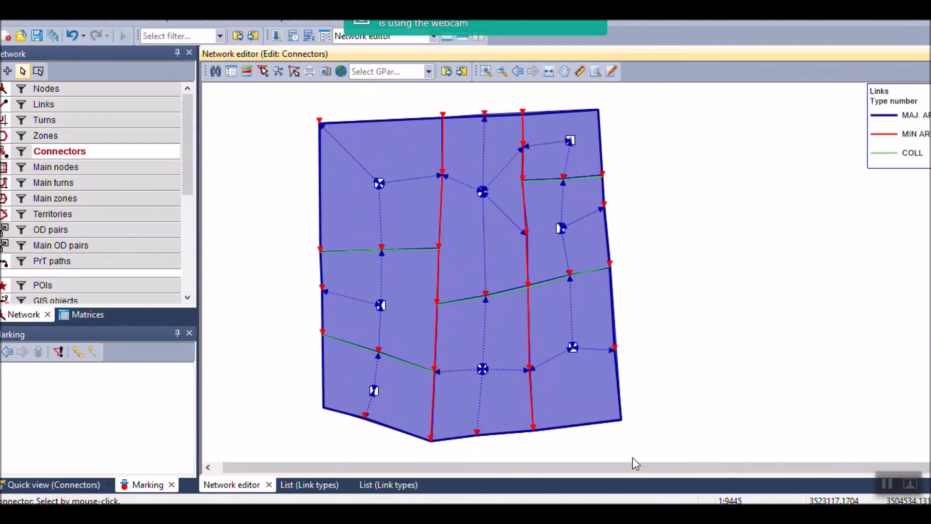
Create zone-dimension data matrix number 1 of the skim matrix type, with code "skim" and name "skim matrix"
{"action": "left_click", "coordinate": [78, 314]}
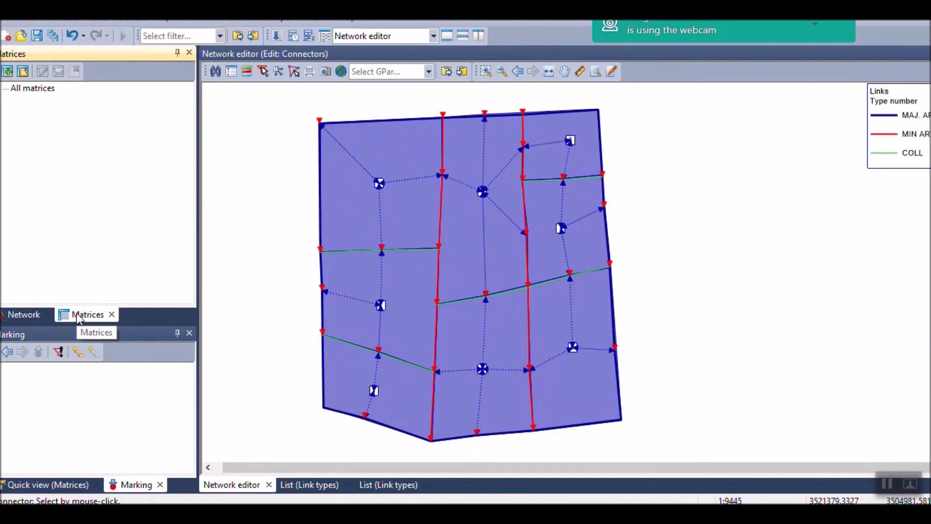
{"action": "left_click", "coordinate": [8, 73]}
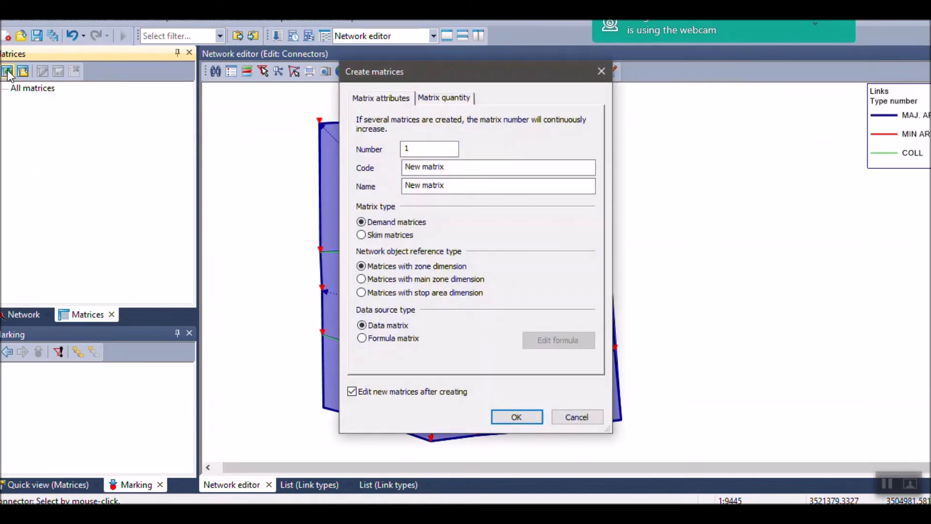
{"action": "left_click", "coordinate": [401, 166]}
{"action": "type", "text": "سنهة"}
{"action": "key", "text": "BackSpace"}
{"action": "key", "text": "BackSpace"}
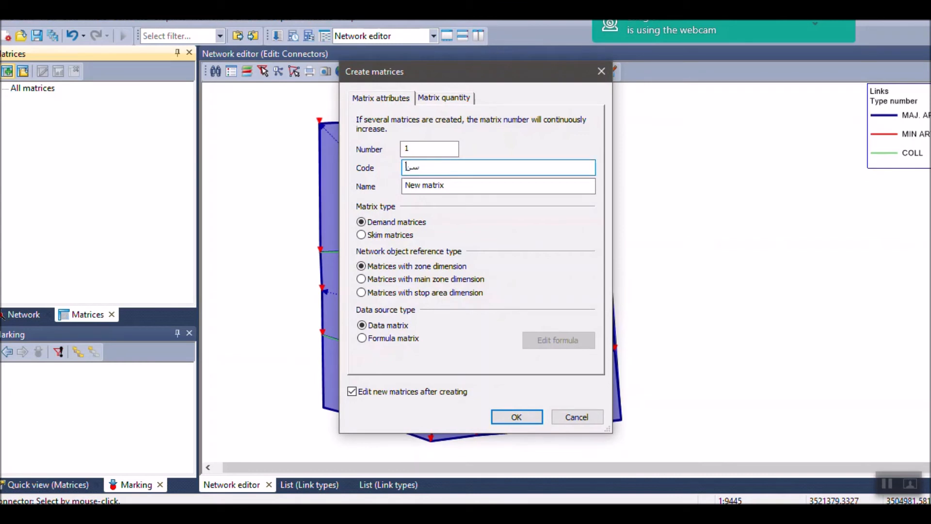
{"action": "type", "text": "sk"}
{"action": "key", "text": "Tab"}
{"action": "type", "text": "skim mat"}
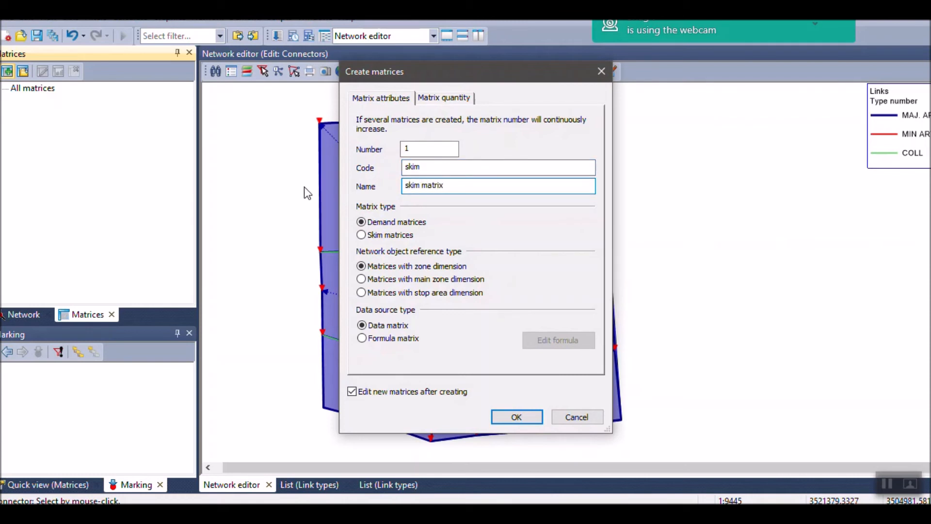
{"action": "left_click", "coordinate": [383, 235]}
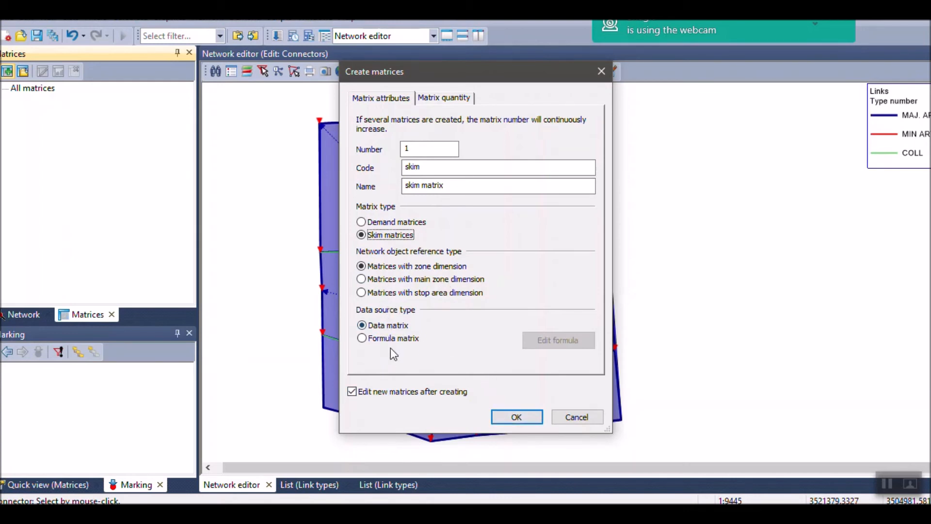
{"action": "left_click", "coordinate": [510, 420]}
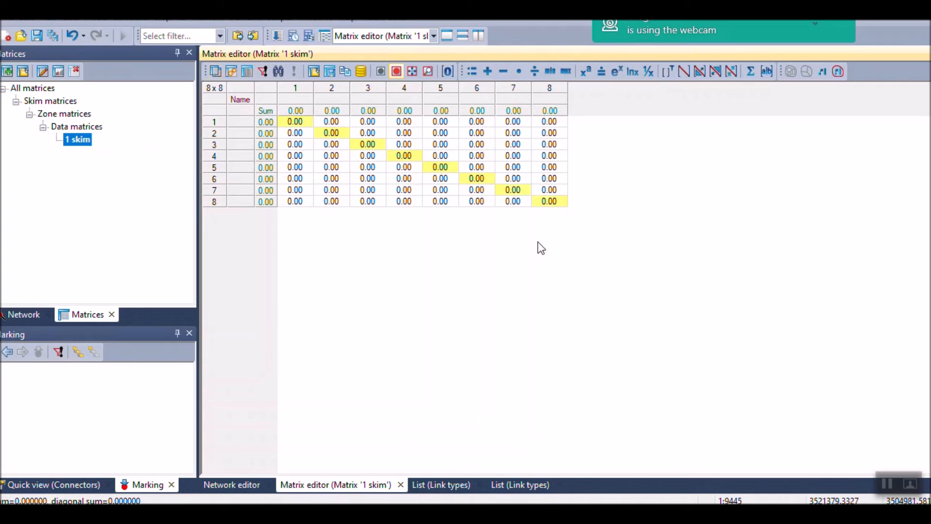
Open the procedure sequence and choose Calculate PrT skim matrix from the Matrices group for a new procedure
{"action": "left_click", "coordinate": [120, 21]}
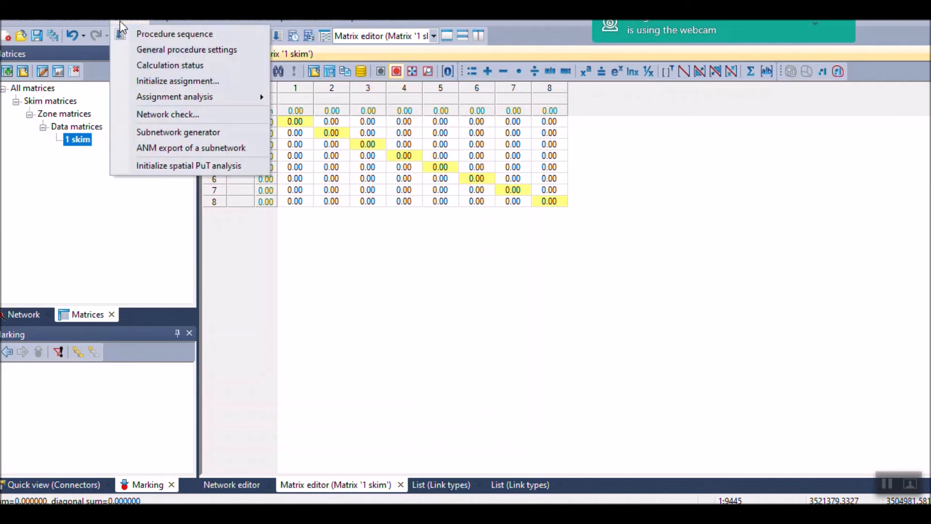
{"action": "left_click", "coordinate": [150, 34]}
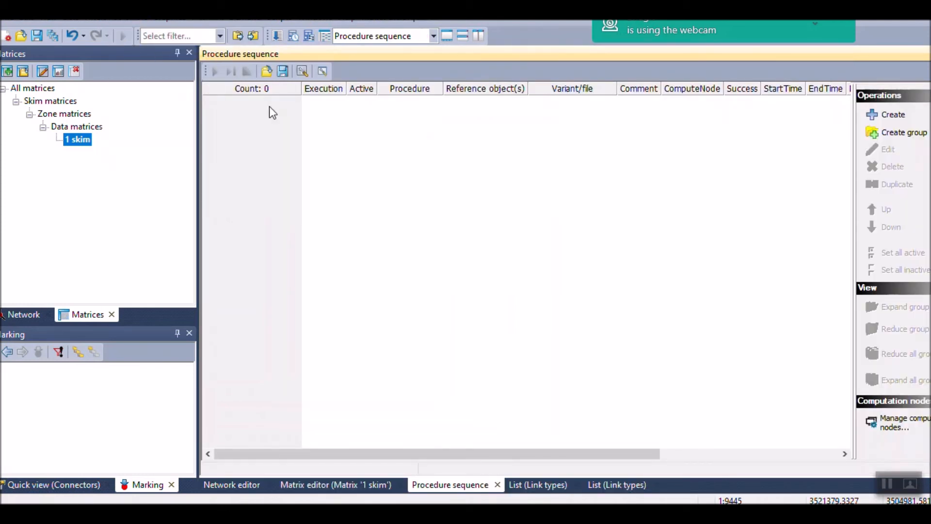
{"action": "left_click", "coordinate": [888, 485]}
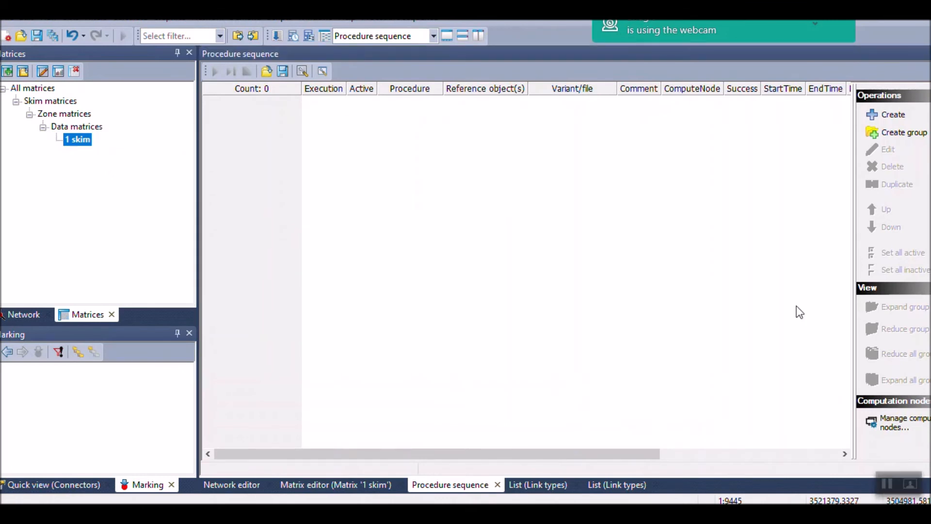
{"action": "left_click", "coordinate": [884, 117]}
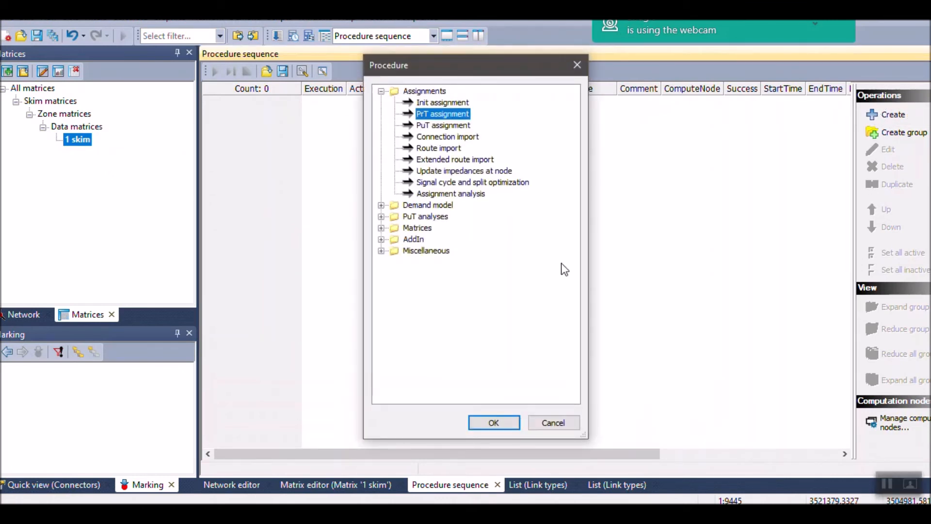
{"action": "left_click", "coordinate": [888, 484]}
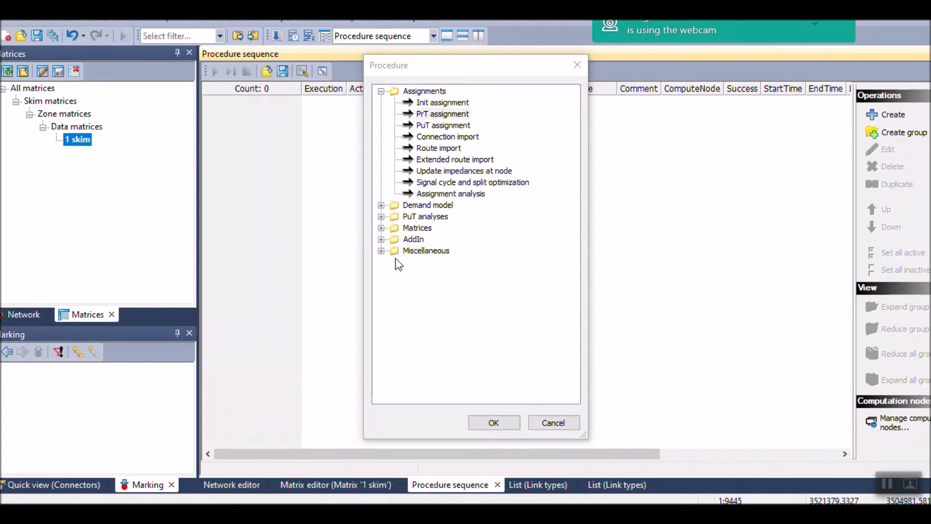
{"action": "left_click", "coordinate": [381, 228]}
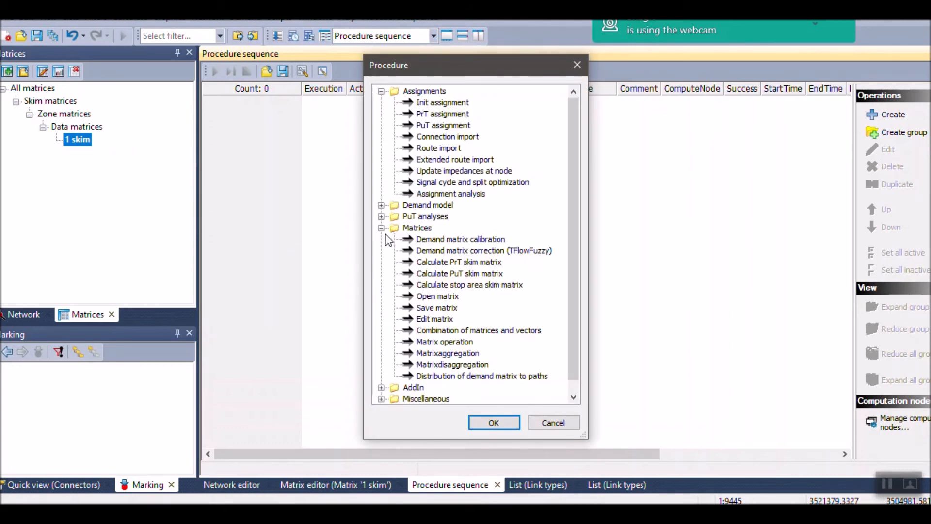
{"action": "left_click", "coordinate": [438, 276]}
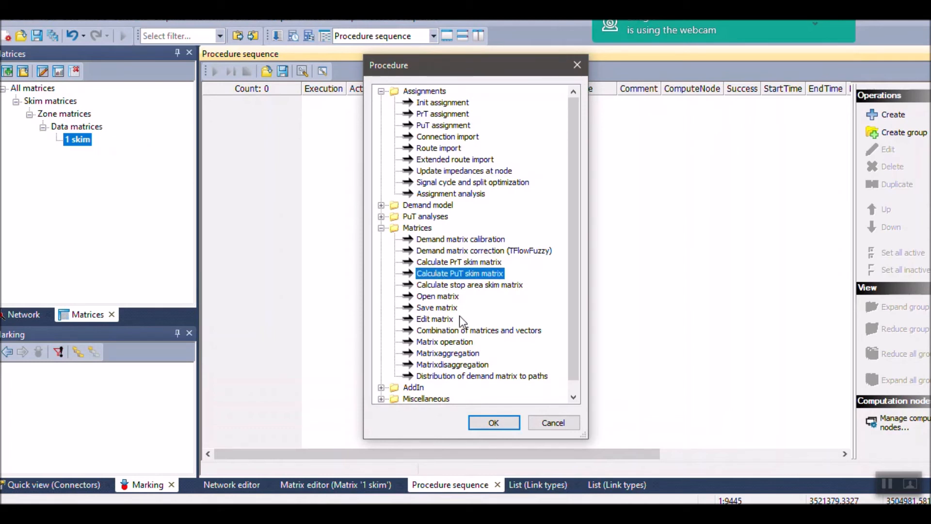
{"action": "left_click", "coordinate": [462, 265]}
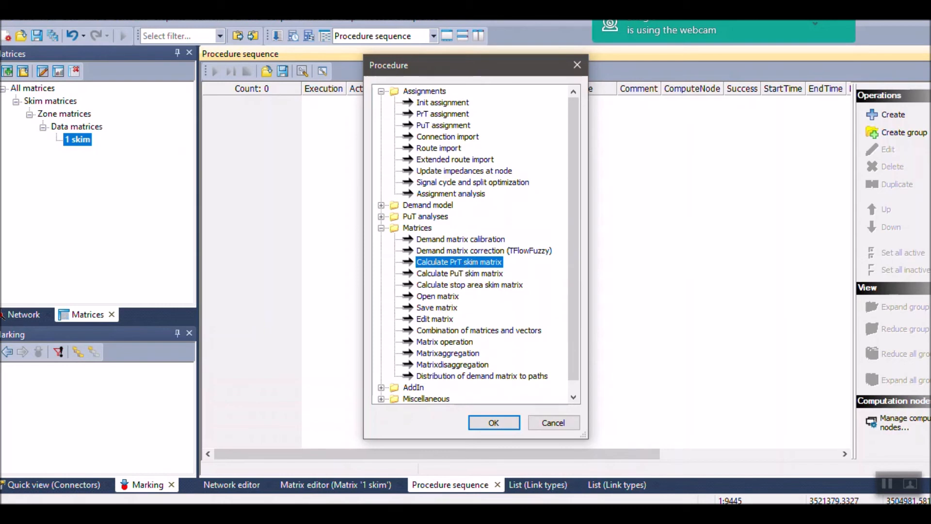
Switch to the Excel sheet and examine the from/to trip table for zones 1 to 8 and its PCU/HR unit
{"action": "left_click", "coordinate": [335, 515]}
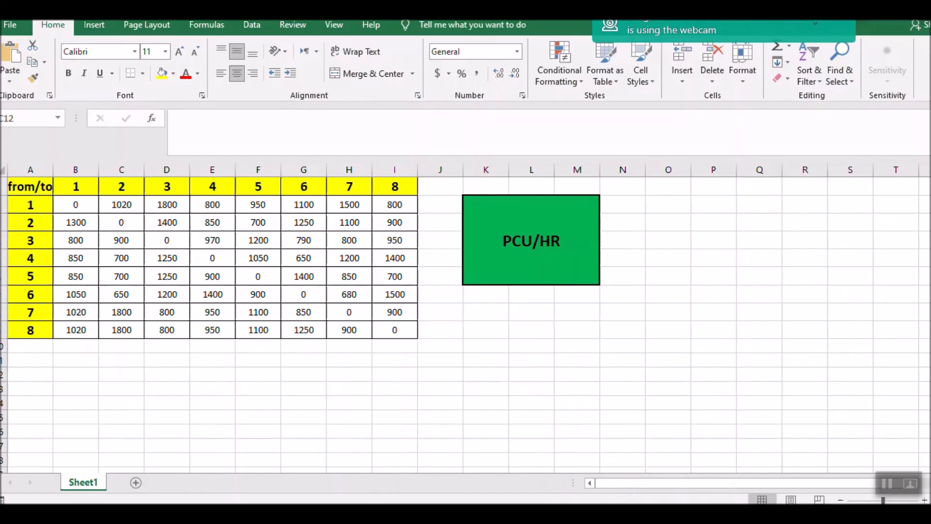
{"action": "left_click", "coordinate": [291, 374]}
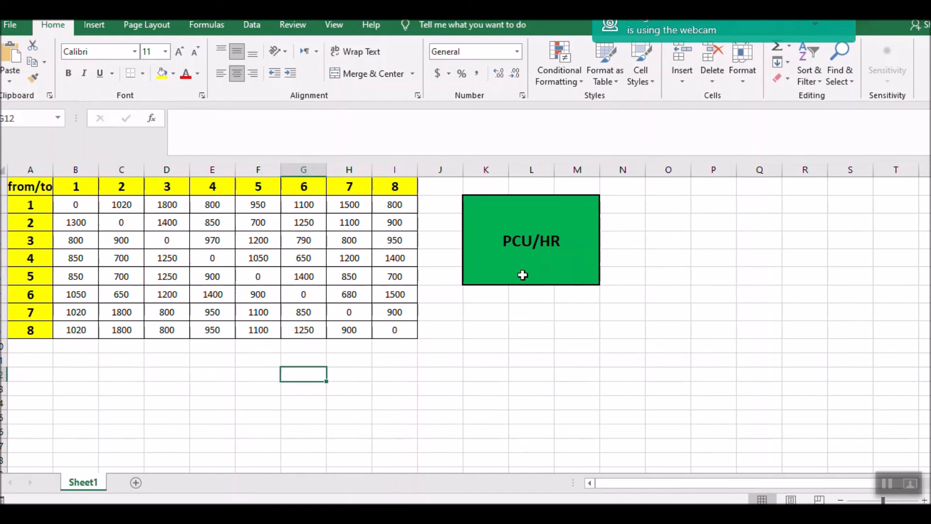
{"action": "left_click", "coordinate": [518, 245]}
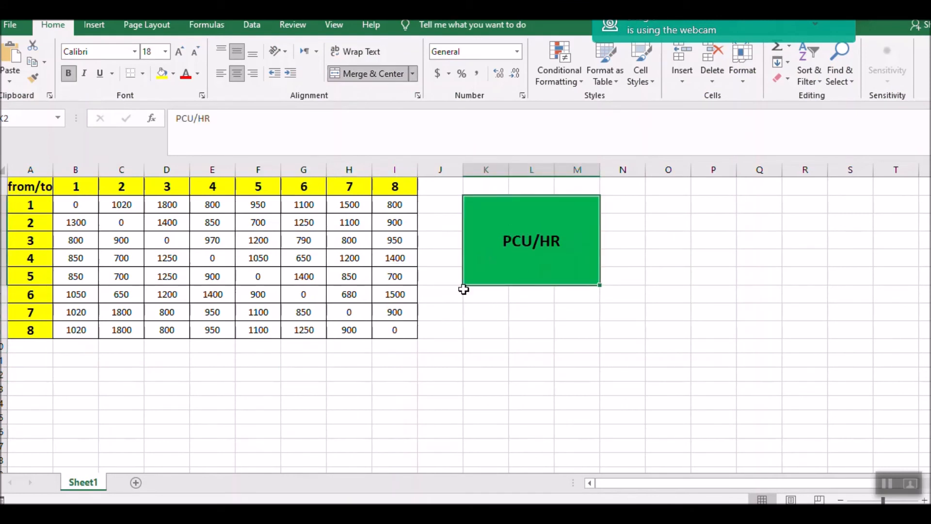
{"action": "left_click", "coordinate": [487, 346]}
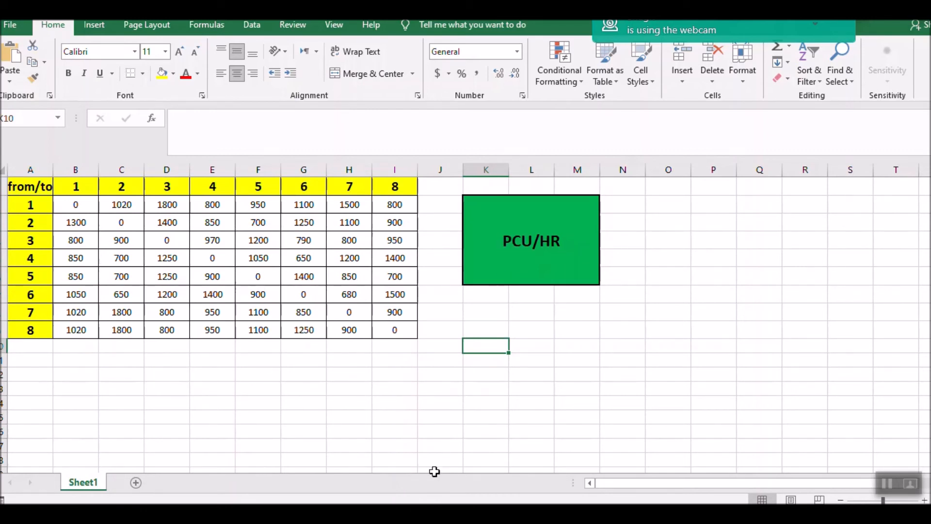
Switch back to Visum, add the chosen PrT skim matrix procedure to the sequence, and assign it the demand segment C Car
{"action": "left_click", "coordinate": [401, 513]}
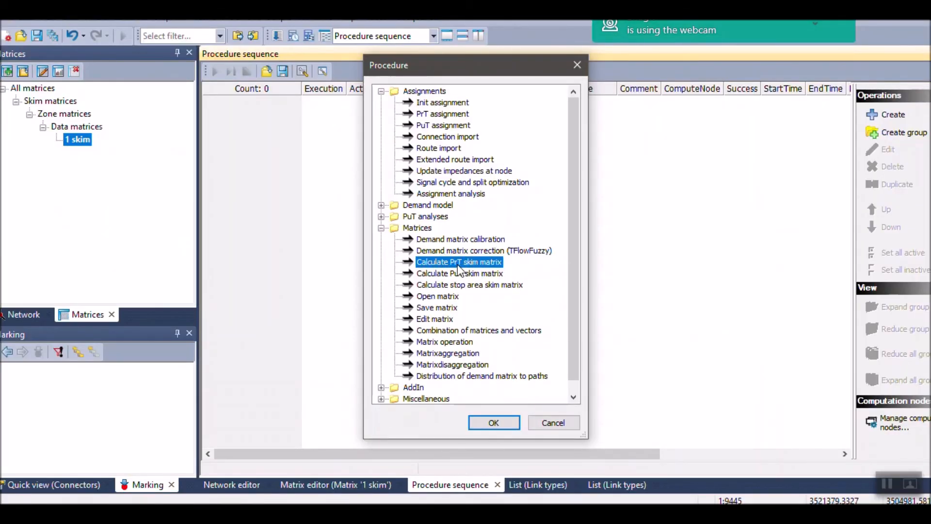
{"action": "left_click", "coordinate": [481, 426]}
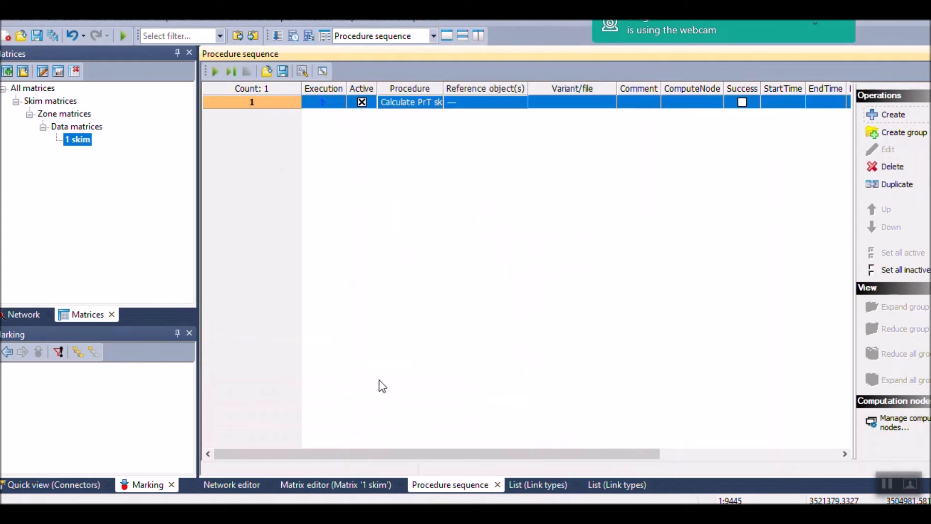
{"action": "left_click", "coordinate": [887, 485]}
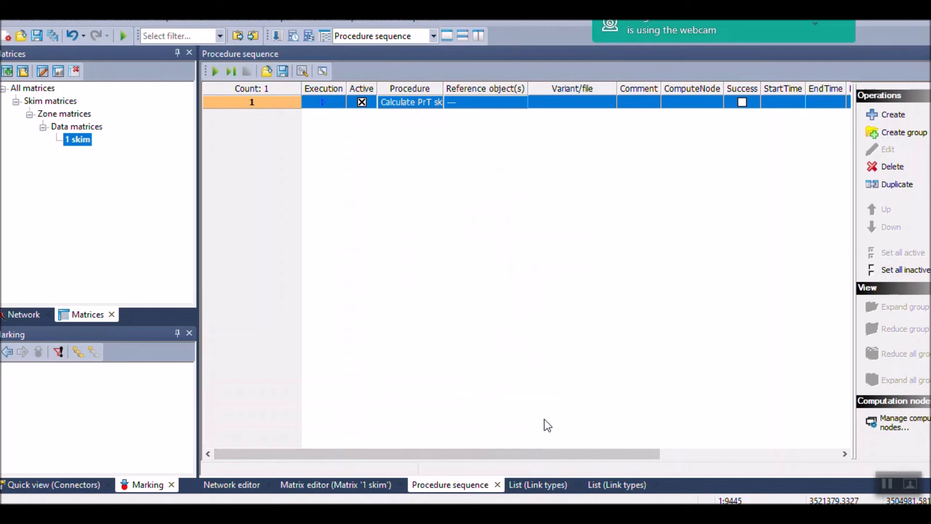
{"action": "left_click", "coordinate": [461, 102]}
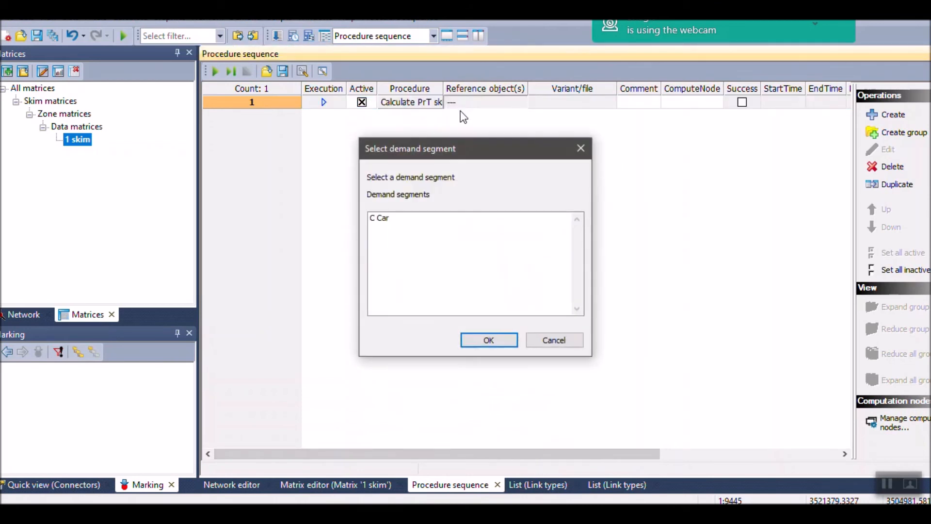
{"action": "left_click", "coordinate": [381, 219]}
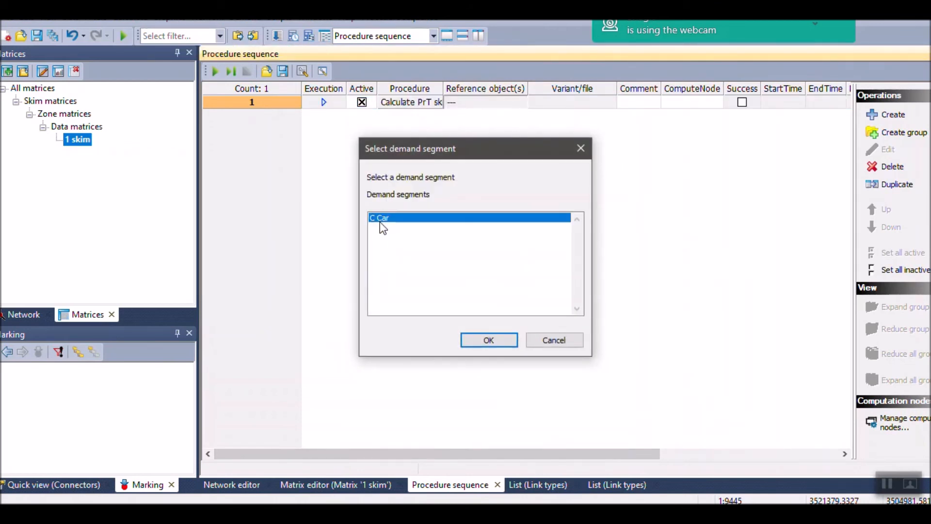
{"action": "left_click", "coordinate": [470, 341]}
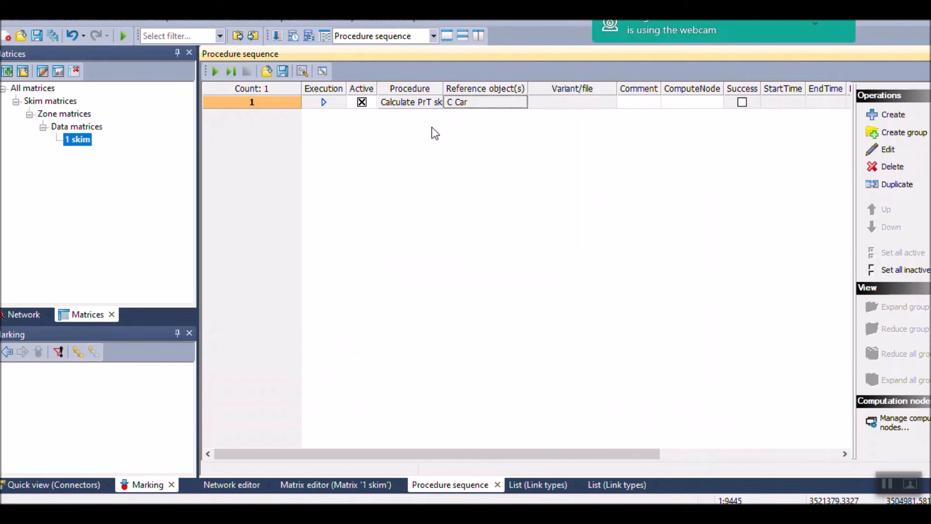
Enable calculation of the t0 skim in the PrT skim matrix procedure's parameters and recheck them before selecting the procedure for execution
{"action": "left_click", "coordinate": [887, 484]}
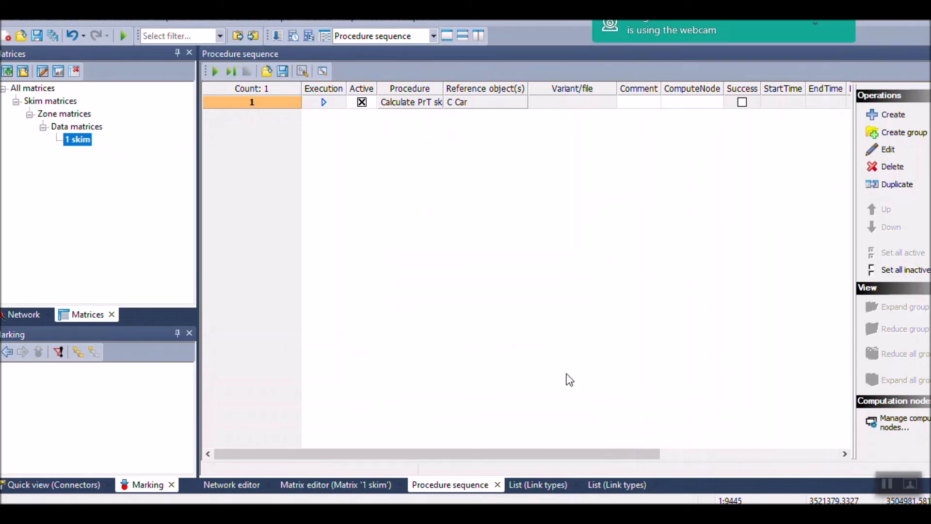
{"action": "left_click", "coordinate": [572, 272]}
{"action": "double_click", "coordinate": [585, 100]}
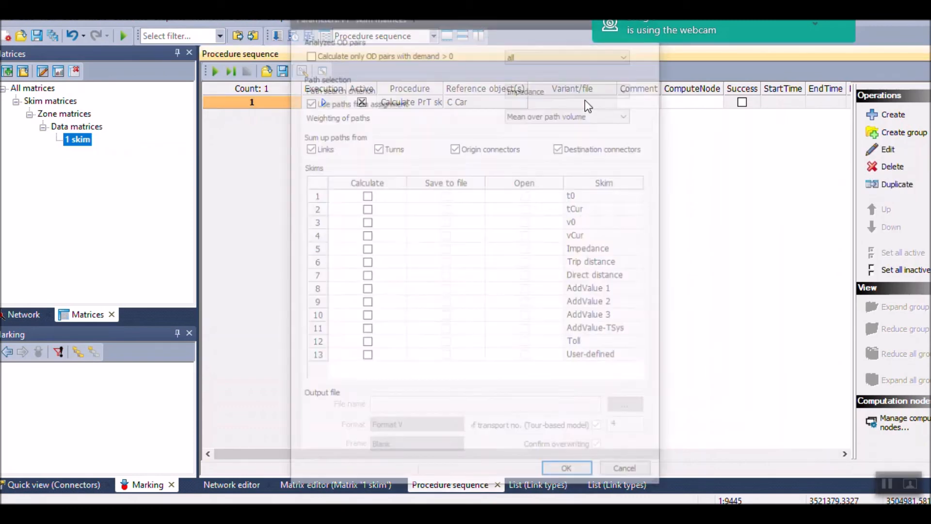
{"action": "left_click", "coordinate": [366, 195]}
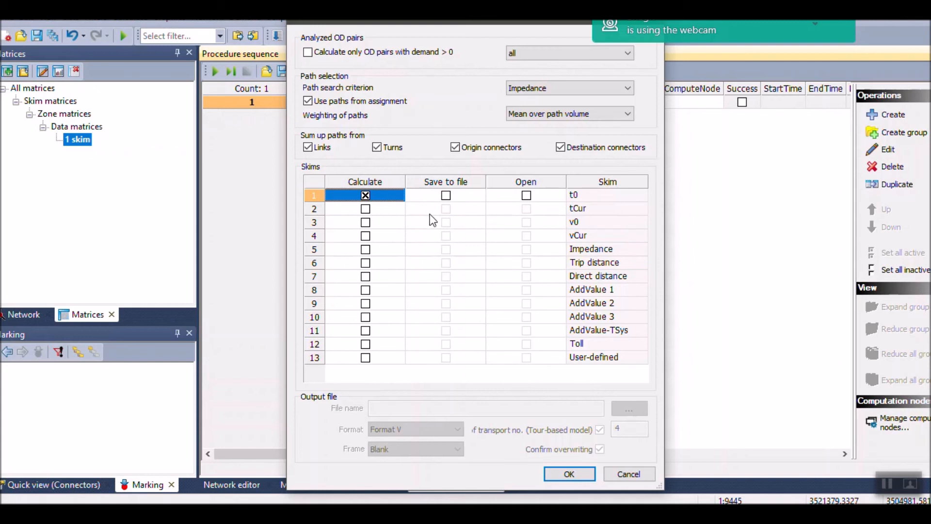
{"action": "left_click", "coordinate": [544, 474]}
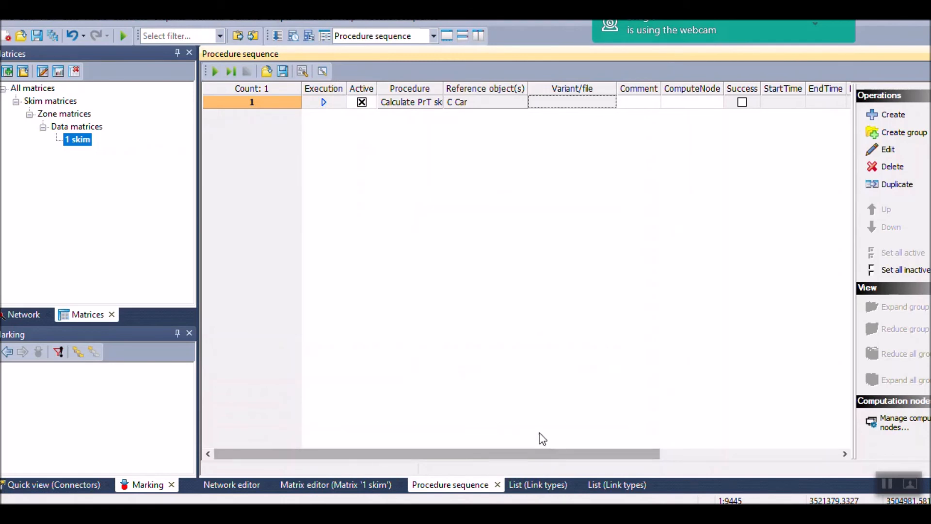
{"action": "double_click", "coordinate": [577, 103]}
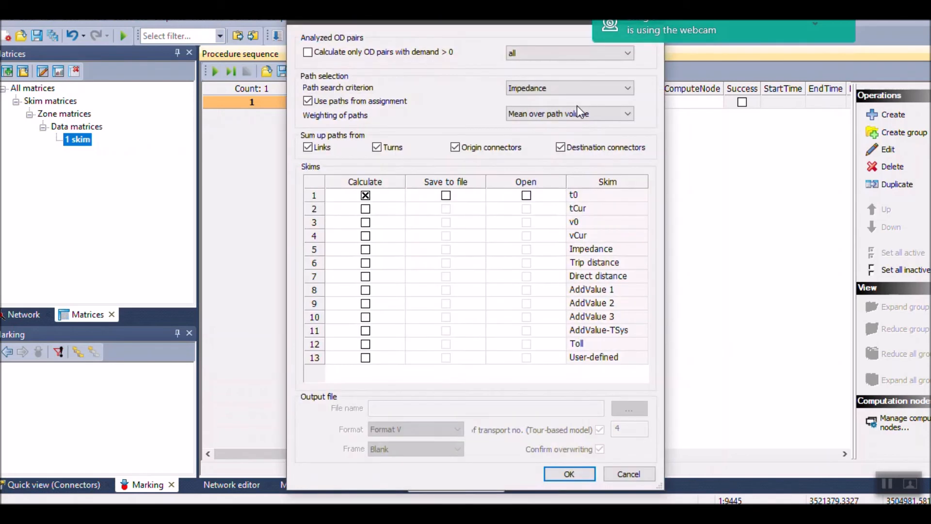
{"action": "left_click", "coordinate": [567, 473]}
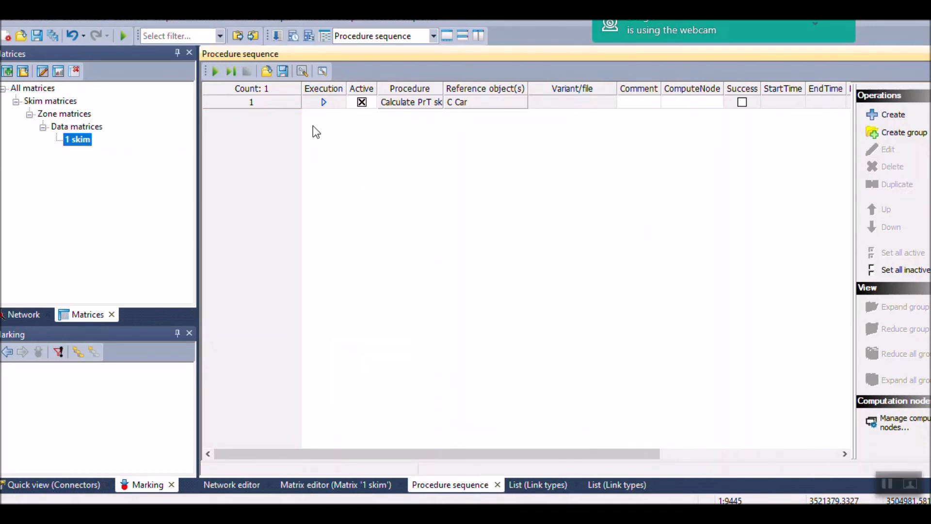
{"action": "left_click", "coordinate": [325, 102]}
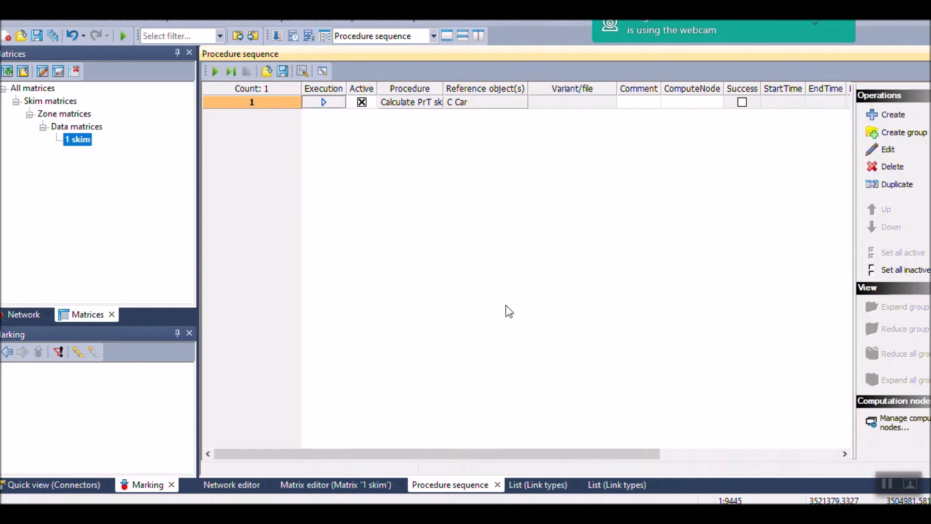
Execute the PrT skim matrix procedure and open matrices 1 skim and 2 TT0 (C Car) together in the matrix editor
{"action": "left_click", "coordinate": [887, 483]}
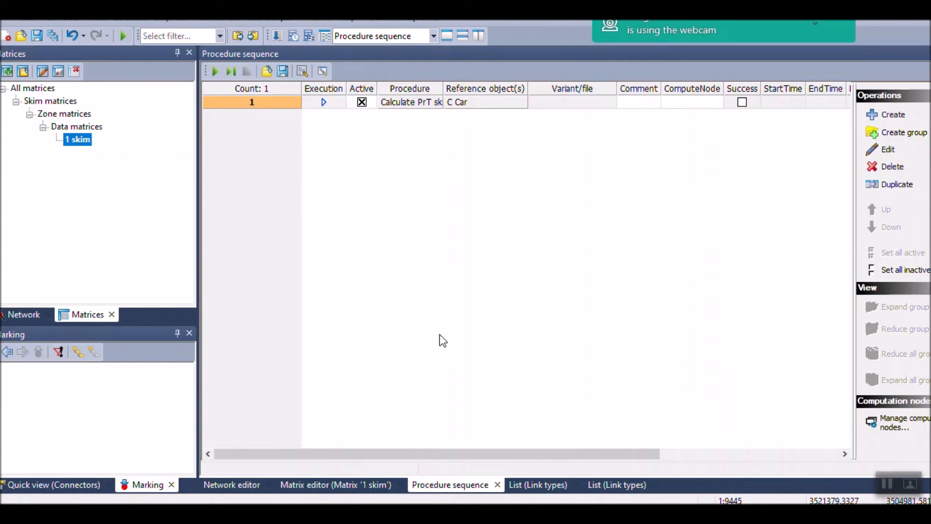
{"action": "left_click", "coordinate": [214, 71]}
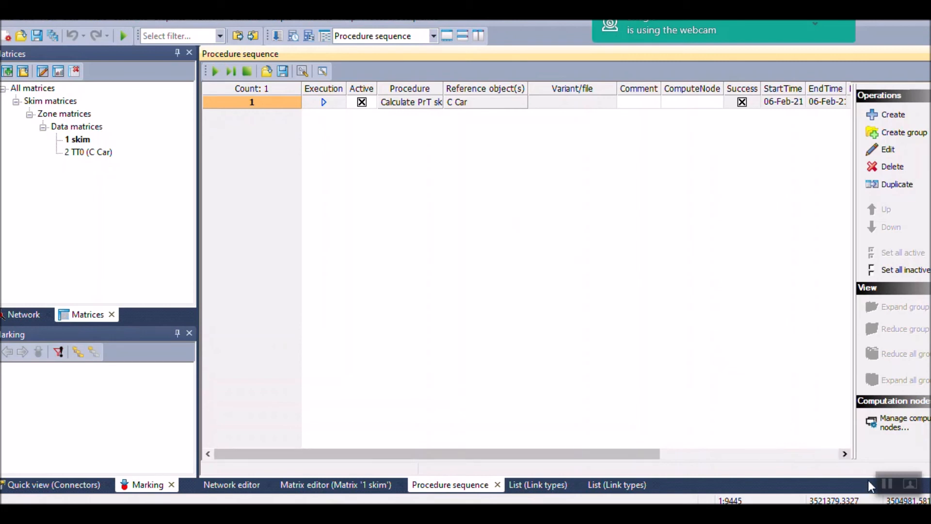
{"action": "left_click", "coordinate": [446, 194]}
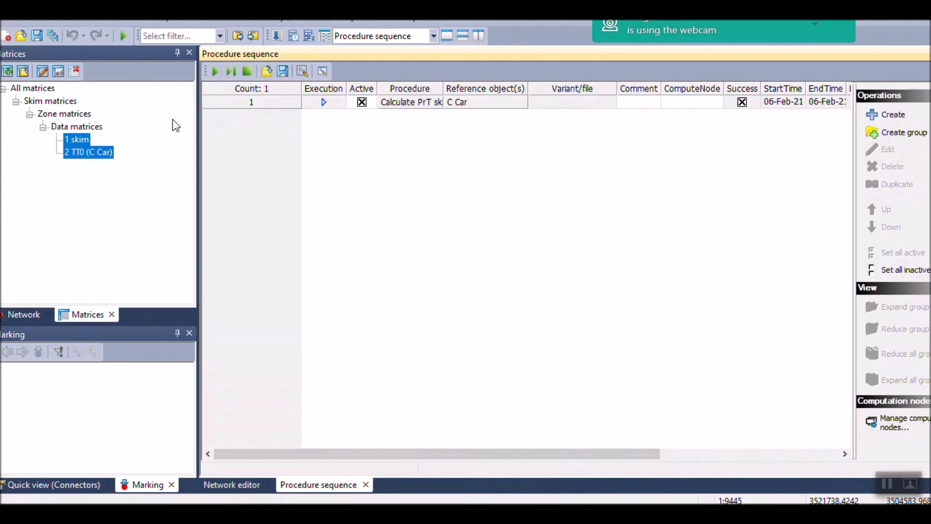
{"action": "left_click", "coordinate": [77, 313]}
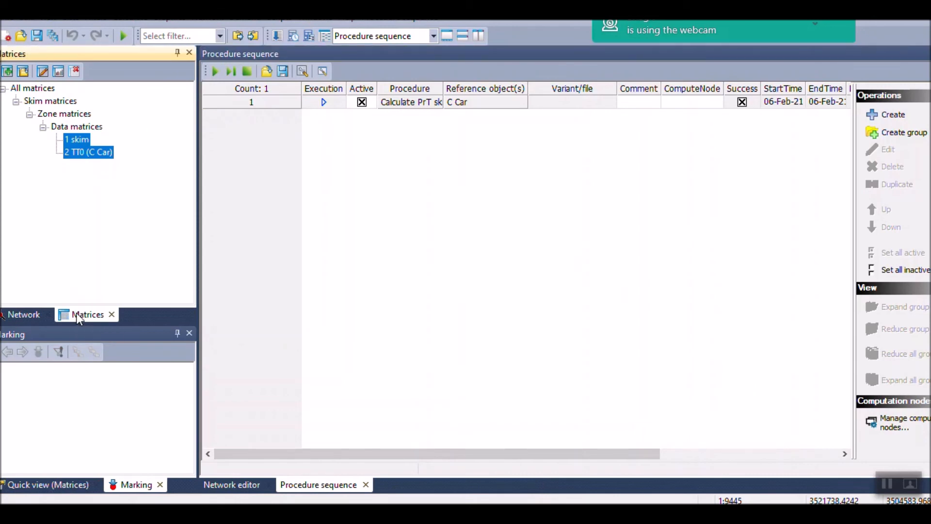
{"action": "double_click", "coordinate": [71, 146]}
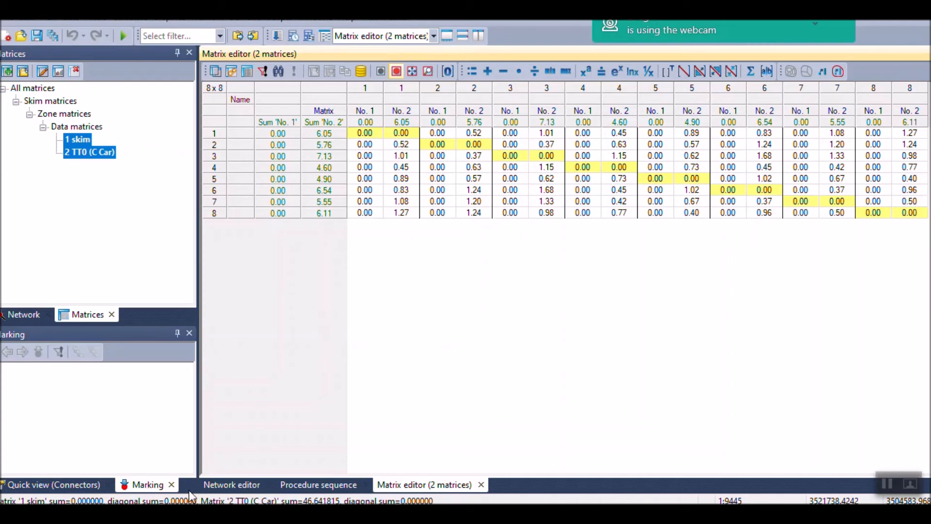
Return to the network editor and hide the connectors, keeping the links and the numbered zones displayed
{"action": "left_click", "coordinate": [228, 485]}
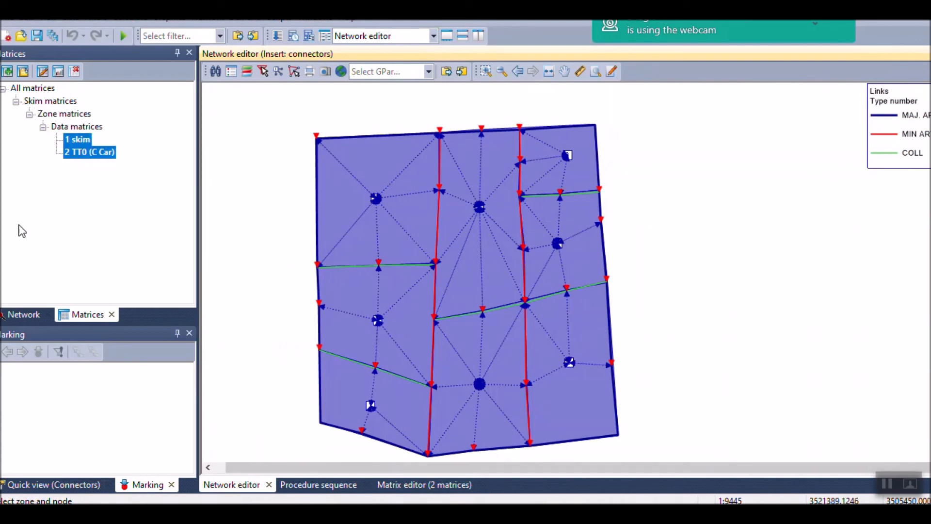
{"action": "left_click", "coordinate": [22, 313]}
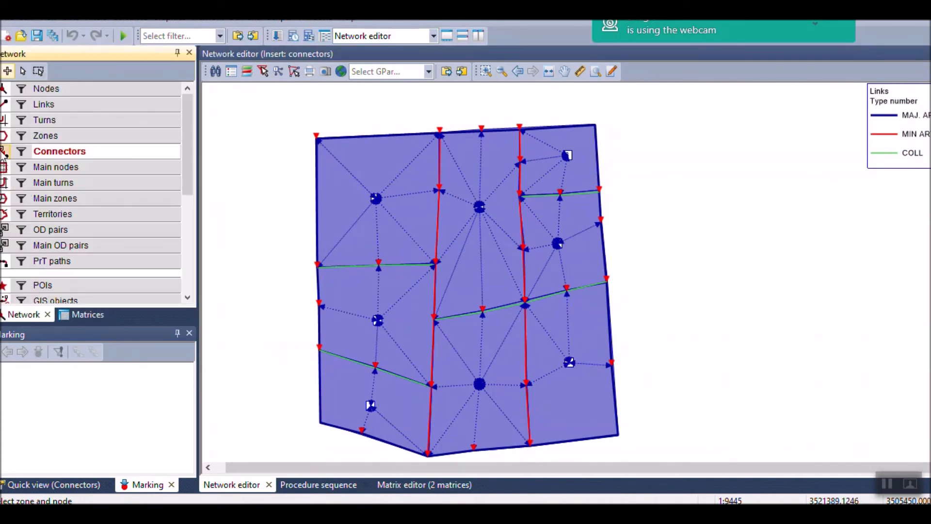
{"action": "left_click_drag", "start_coordinate": [694, 307], "coordinate": [758, 358]}
{"action": "scroll", "coordinate": [728, 304], "scroll_direction": "down", "scroll_amount": 1}
{"action": "left_click_drag", "start_coordinate": [729, 303], "coordinate": [706, 261]}
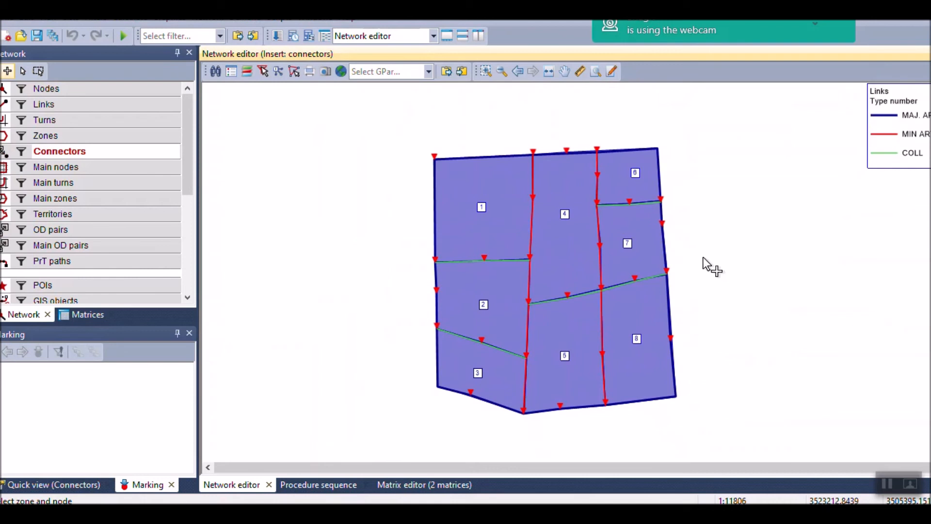
Examine the layout of zones 1 to 8 in the network, then switch to Excel and review the from/to trip table
{"action": "scroll", "coordinate": [477, 377], "scroll_direction": "up", "scroll_amount": 2}
{"action": "left_click_drag", "start_coordinate": [713, 293], "coordinate": [677, 349]}
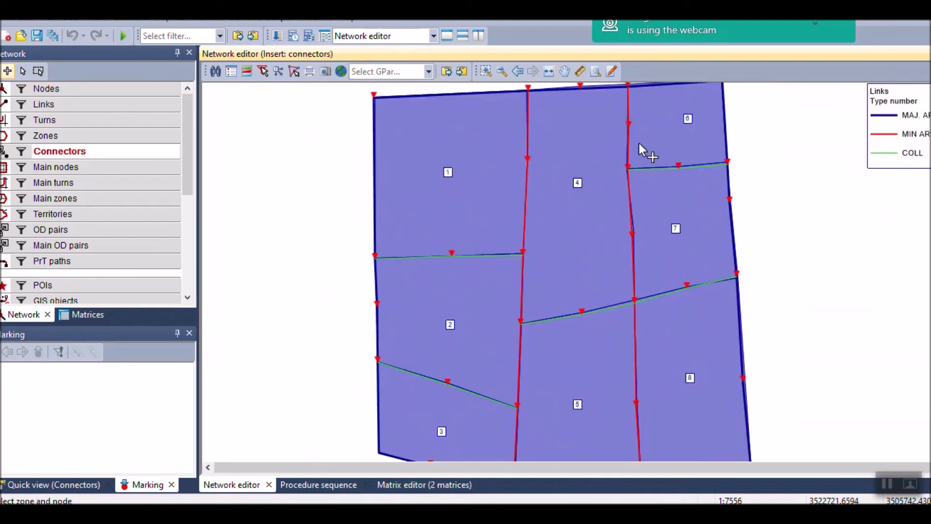
{"action": "scroll", "coordinate": [645, 233], "scroll_direction": "down", "scroll_amount": 1}
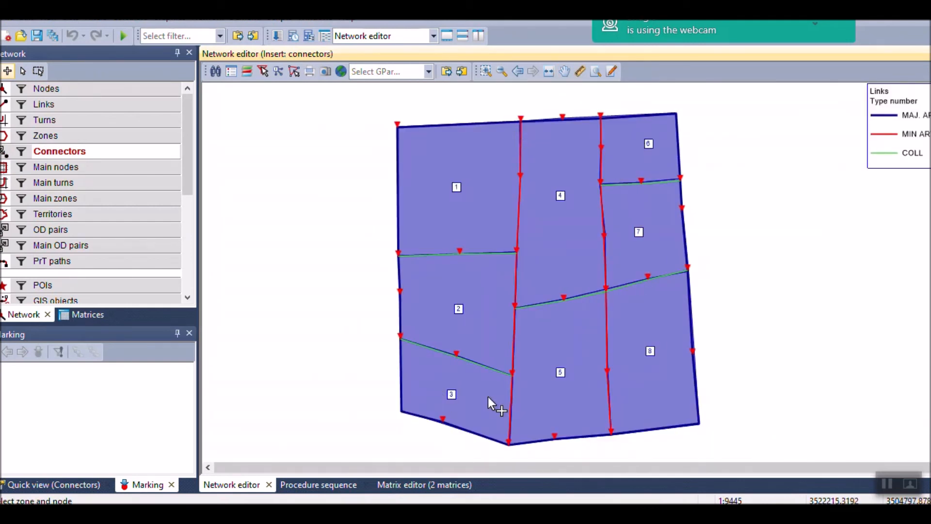
{"action": "scroll", "coordinate": [394, 450], "scroll_direction": "up", "scroll_amount": 1}
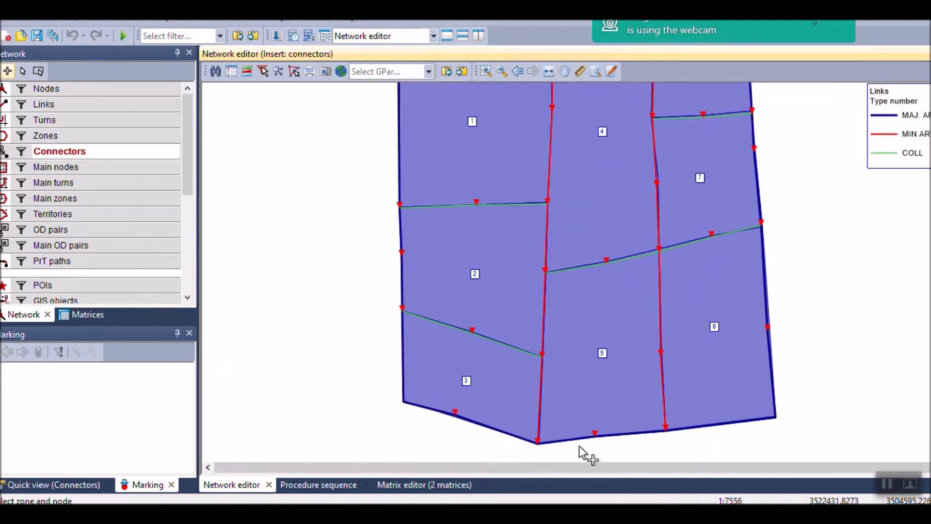
{"action": "scroll", "coordinate": [572, 452], "scroll_direction": "down", "scroll_amount": 1}
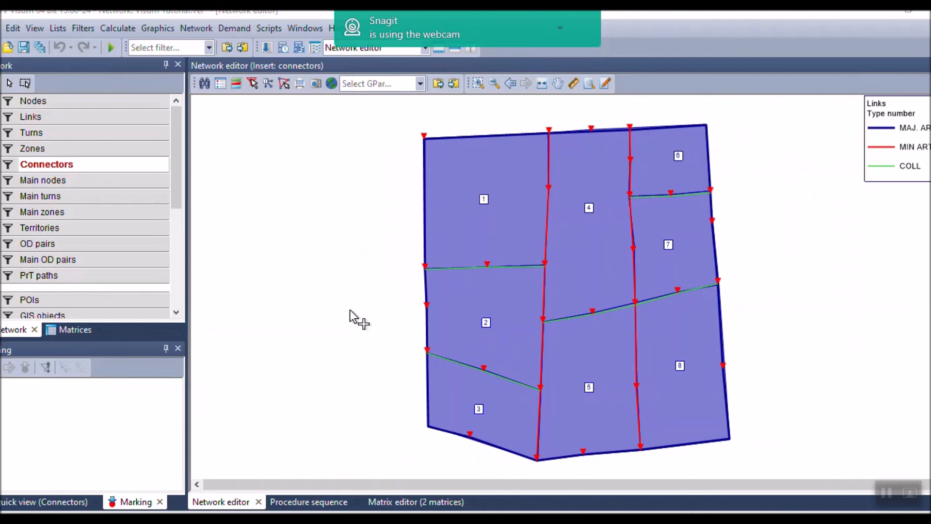
{"action": "key", "text": "alt+Tab"}
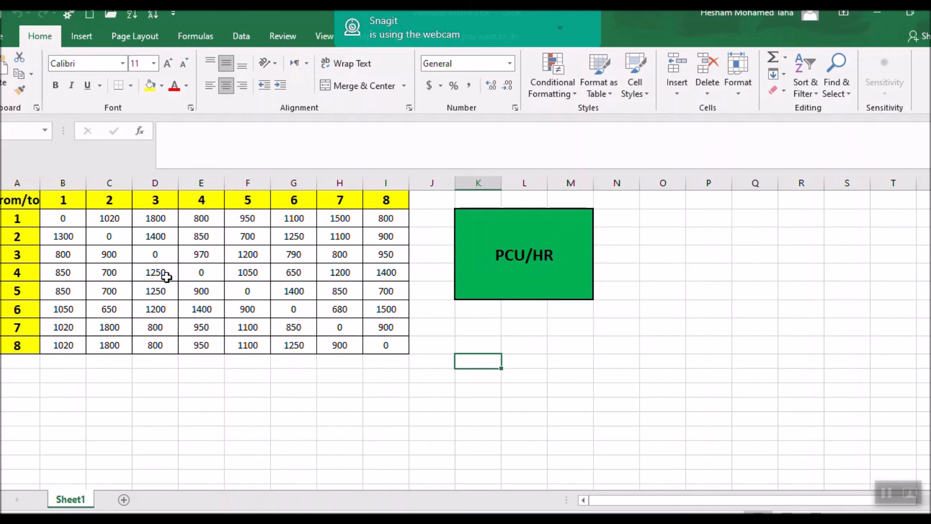
Switch back to Visum, start creating a new matrix with number 3, and select its default code text
{"action": "key", "text": "alt+Tab"}
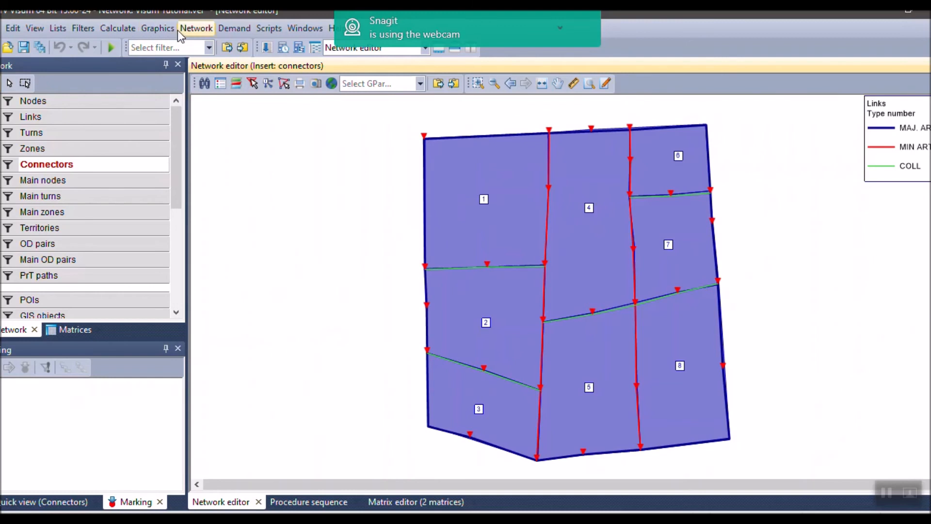
{"action": "left_click", "coordinate": [81, 330]}
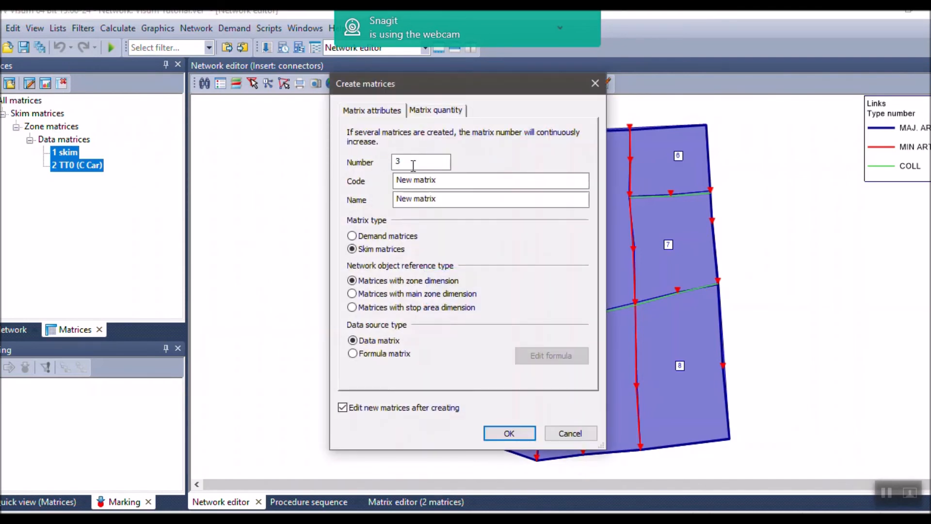
{"action": "left_click_drag", "start_coordinate": [439, 179], "coordinate": [387, 195]}
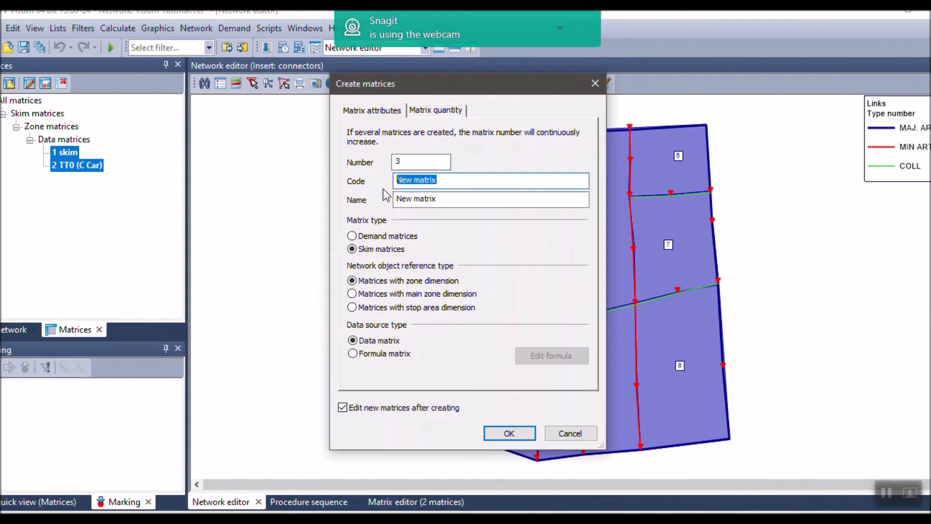
{"action": "type", "text": "ثةشىي"}
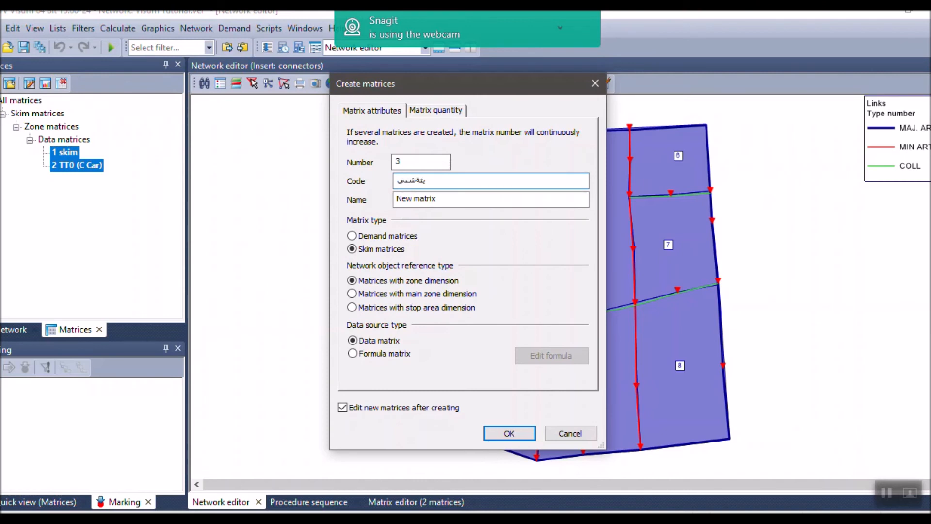
{"action": "key", "text": "BackSpace"}
{"action": "key", "text": "BackSpace"}
{"action": "key", "text": "BackSpace"}
{"action": "key", "text": "BackSpace"}
{"action": "key", "text": "BackSpace"}
{"action": "key", "text": "BackSpace"}
Enter "demand marix" as the matrix's code and name, set its type to demand matrices, and create it
{"action": "type", "text": "demand marix"}
{"action": "key", "text": "ctrl+a"}
{"action": "key", "text": "ctrl+c"}
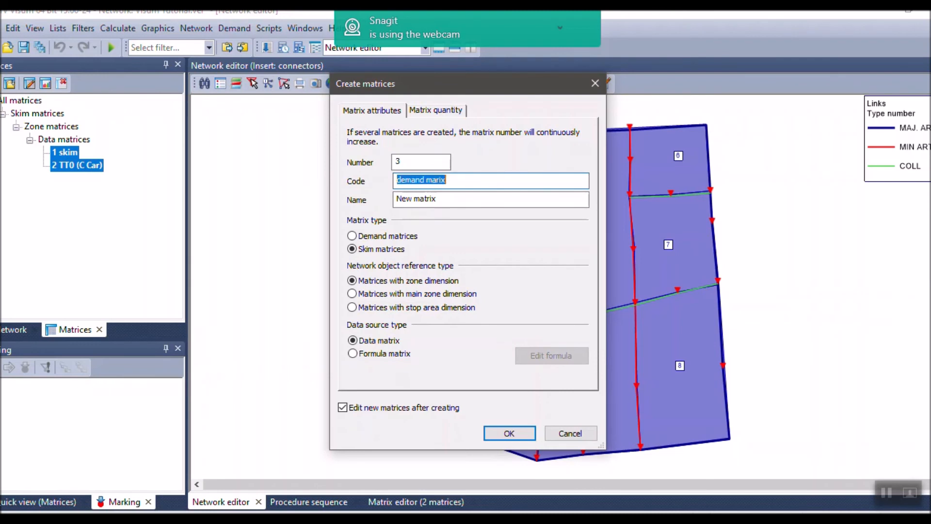
{"action": "key", "text": "Tab"}
{"action": "key", "text": "ctrl+v"}
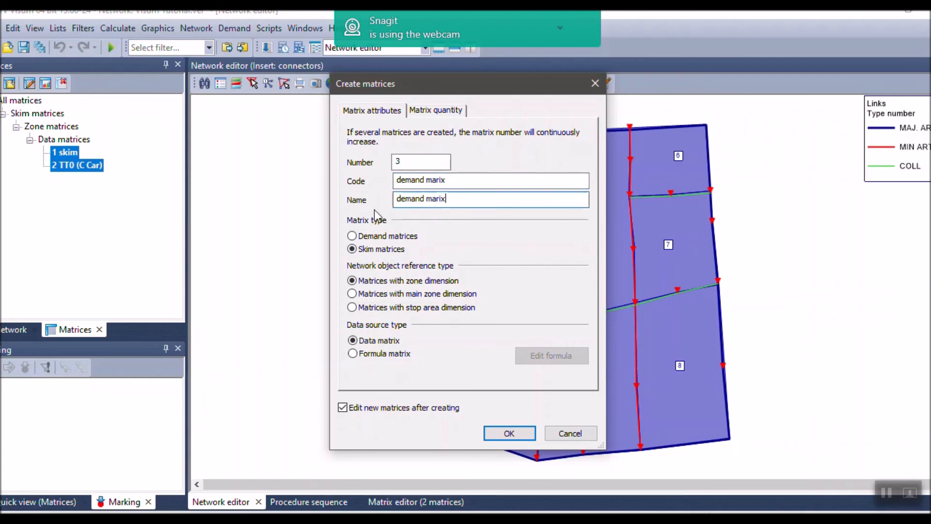
{"action": "left_click", "coordinate": [363, 237]}
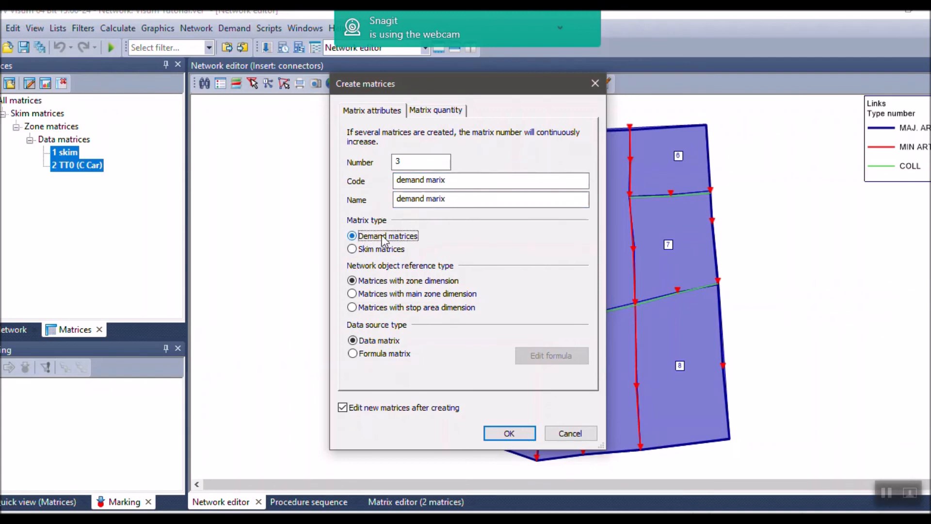
{"action": "left_click", "coordinate": [507, 433]}
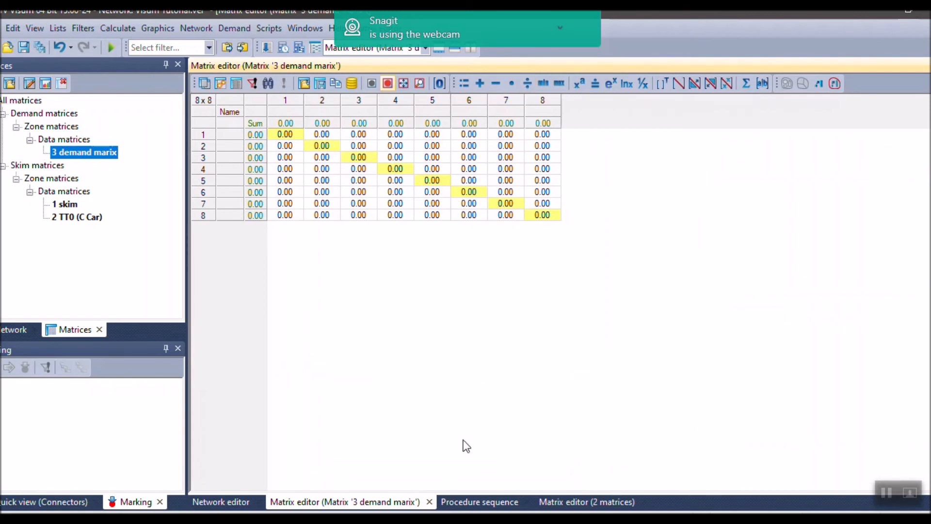
Copy the trip values for zones 1 to 8 from the Excel table and paste them into demand matrix 3, starting at its first cell
{"action": "left_click", "coordinate": [291, 520]}
{"action": "left_click_drag", "start_coordinate": [62, 217], "coordinate": [370, 344]}
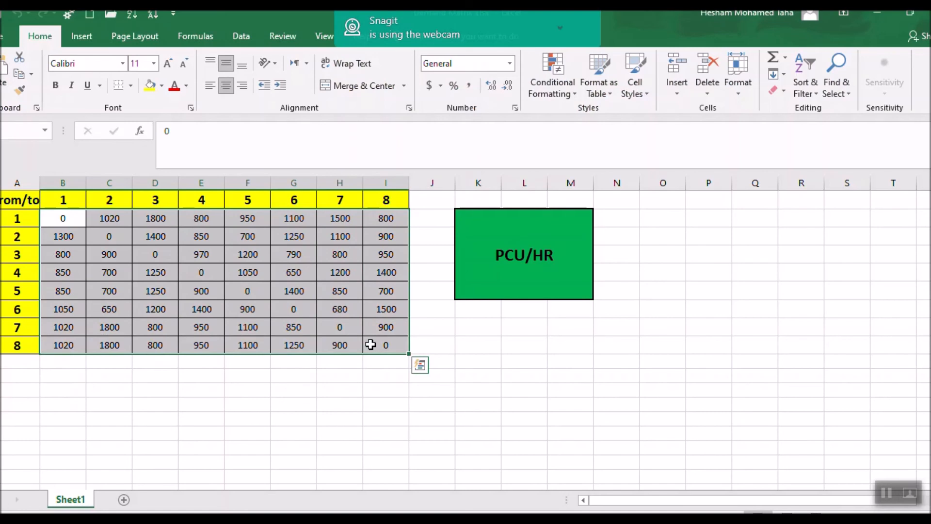
{"action": "key", "text": "ctrl+c"}
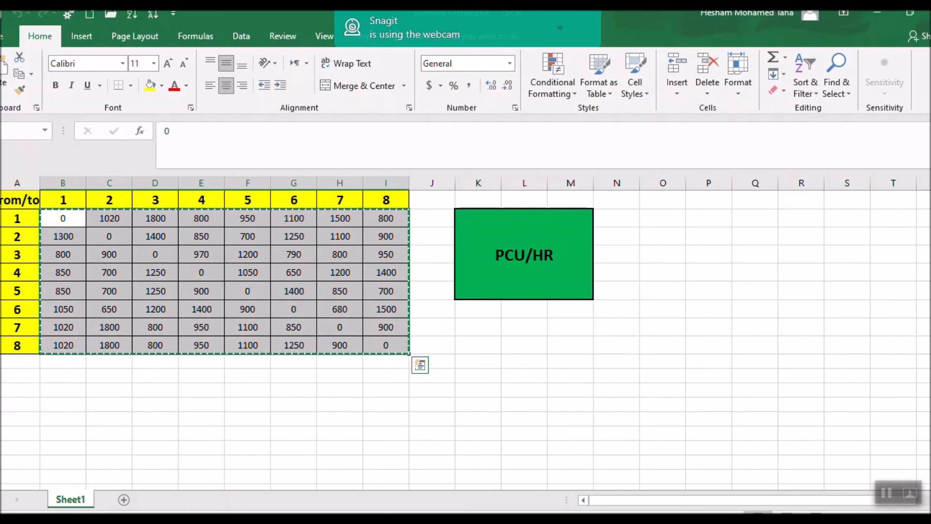
{"action": "left_click", "coordinate": [272, 520]}
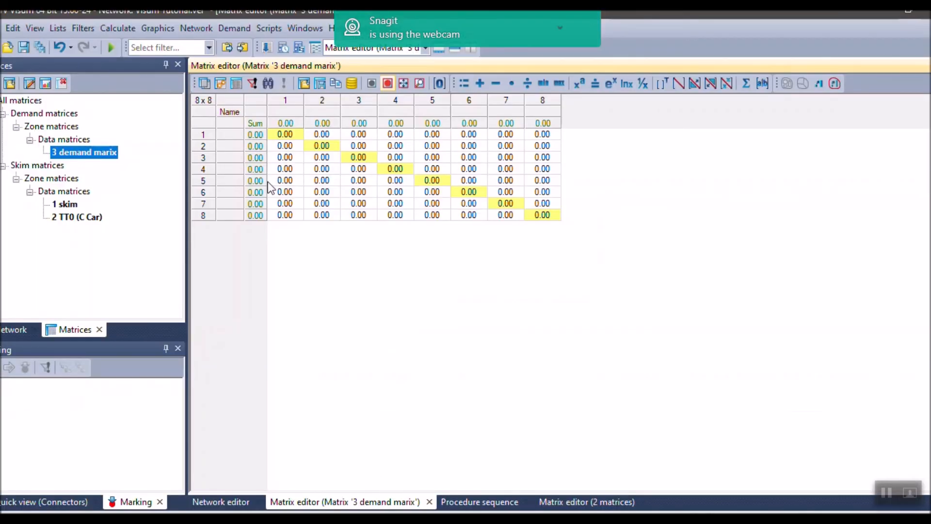
{"action": "left_click", "coordinate": [285, 137]}
{"action": "key", "text": "ctrl+v"}
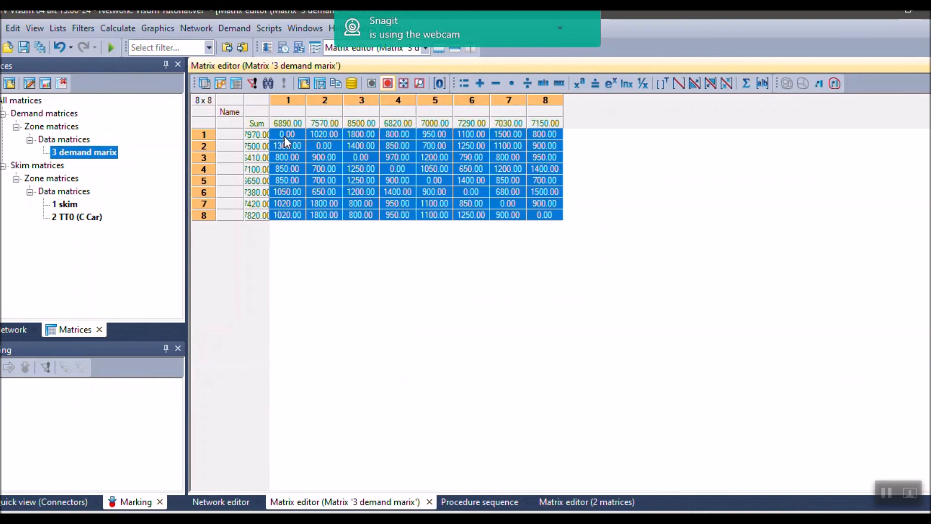
{"action": "left_click", "coordinate": [434, 191]}
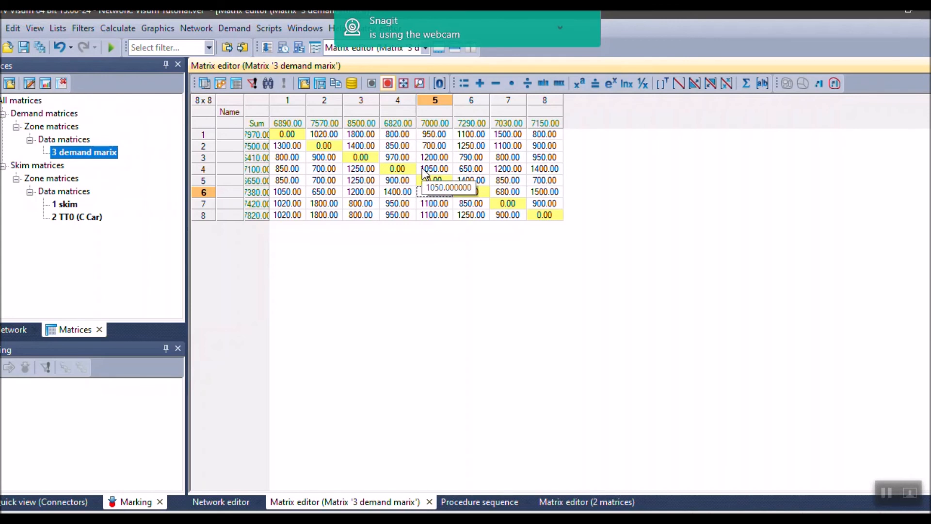
Open the procedure sequence containing the PrT skim matrix calculation
{"action": "left_click", "coordinate": [125, 31]}
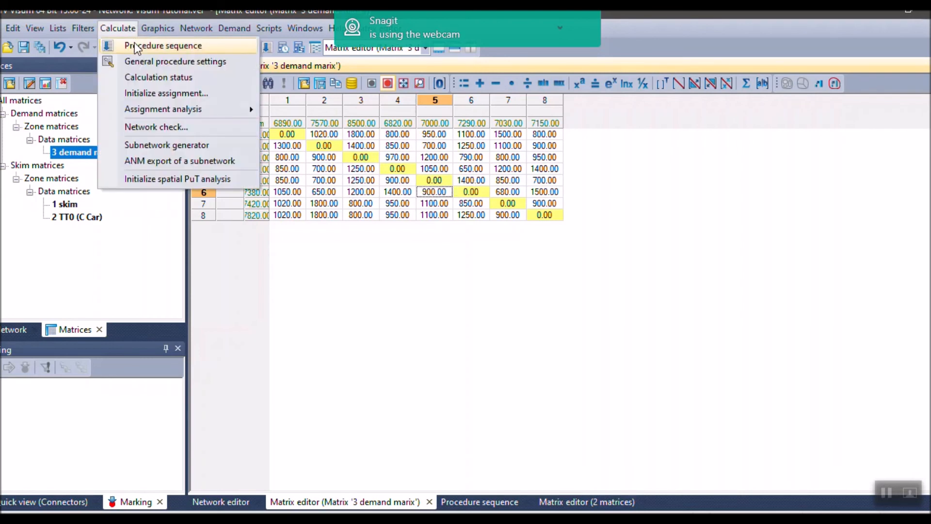
{"action": "left_click", "coordinate": [136, 47]}
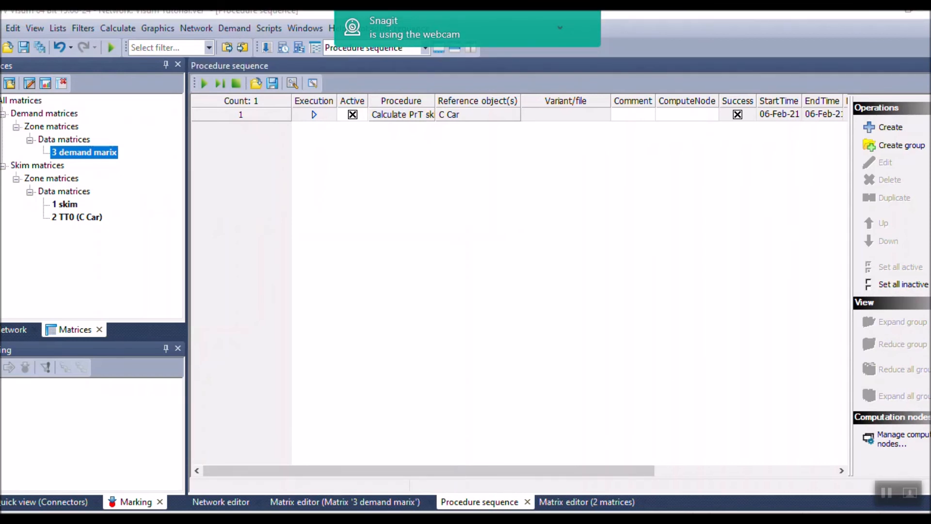
{"action": "left_click", "coordinate": [230, 17]}
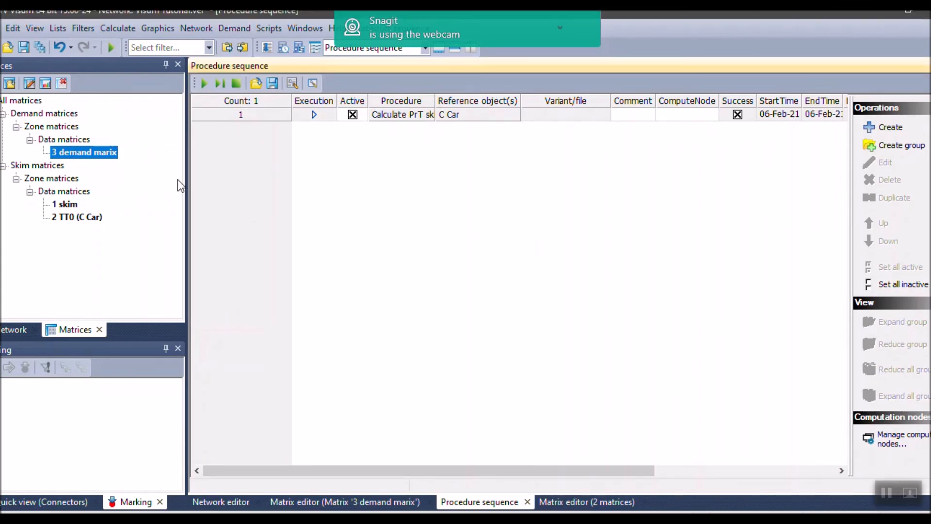
Open the demand segment settings of the OD demand data and enlarge the dialog to show more of the table
{"action": "left_click", "coordinate": [238, 30]}
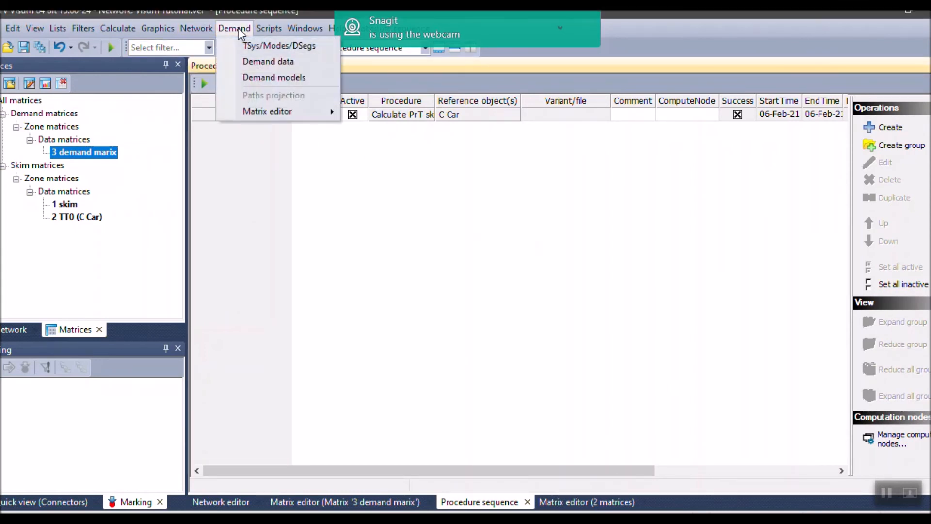
{"action": "left_click", "coordinate": [248, 62]}
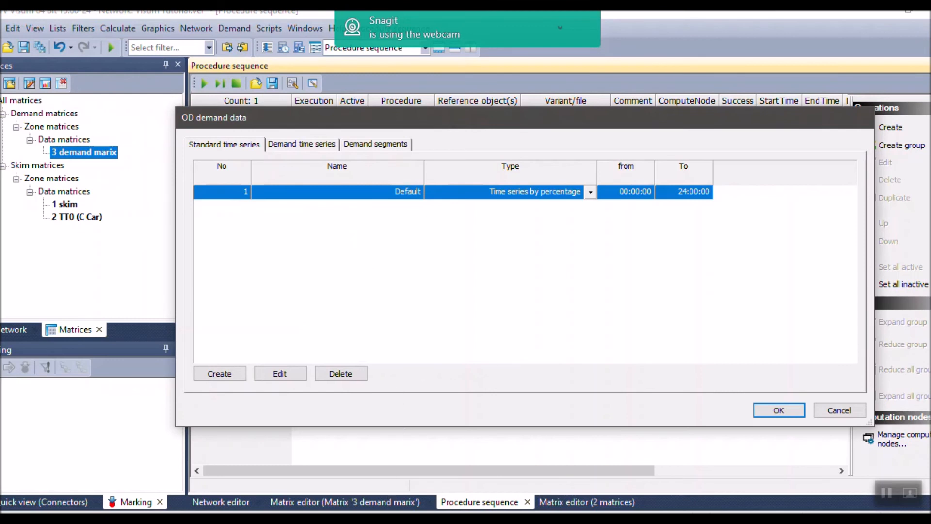
{"action": "left_click", "coordinate": [372, 146]}
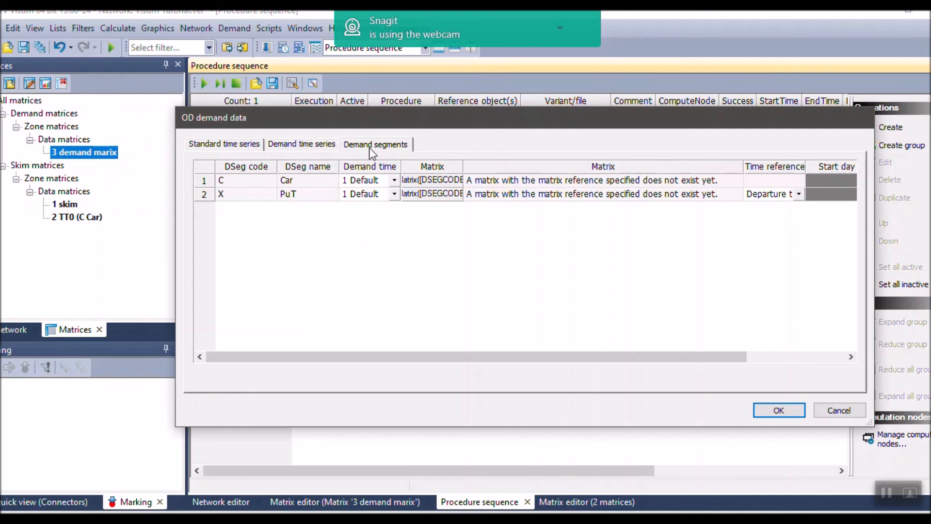
{"action": "left_click_drag", "start_coordinate": [875, 426], "coordinate": [928, 495]}
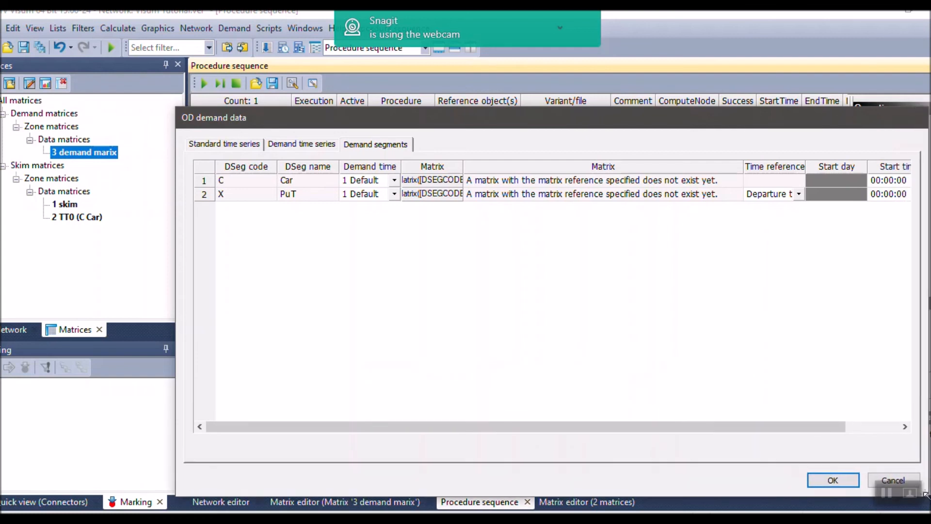
{"action": "left_click_drag", "start_coordinate": [576, 115], "coordinate": [473, 113]}
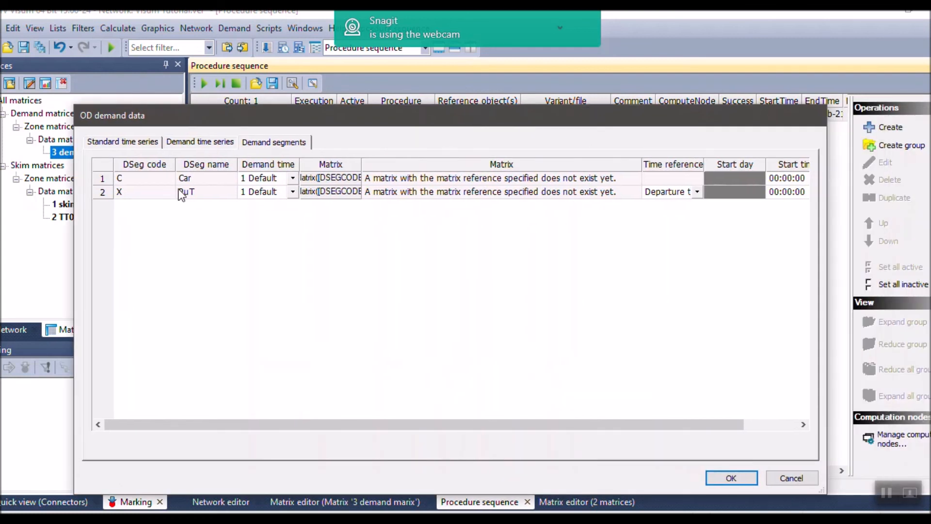
Assign matrix 3 demand marix, selected by number, to the Car demand segment and apply the OD demand data
{"action": "left_click", "coordinate": [146, 180]}
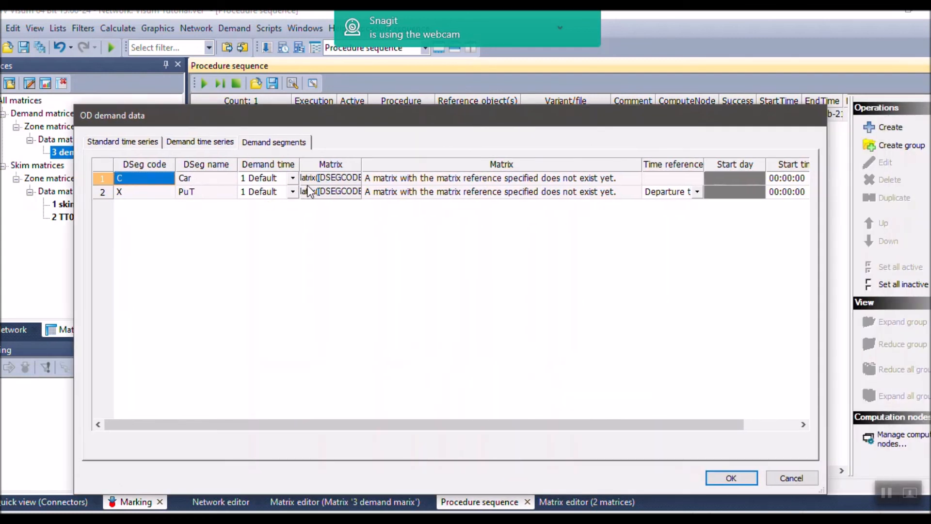
{"action": "left_click", "coordinate": [293, 179]}
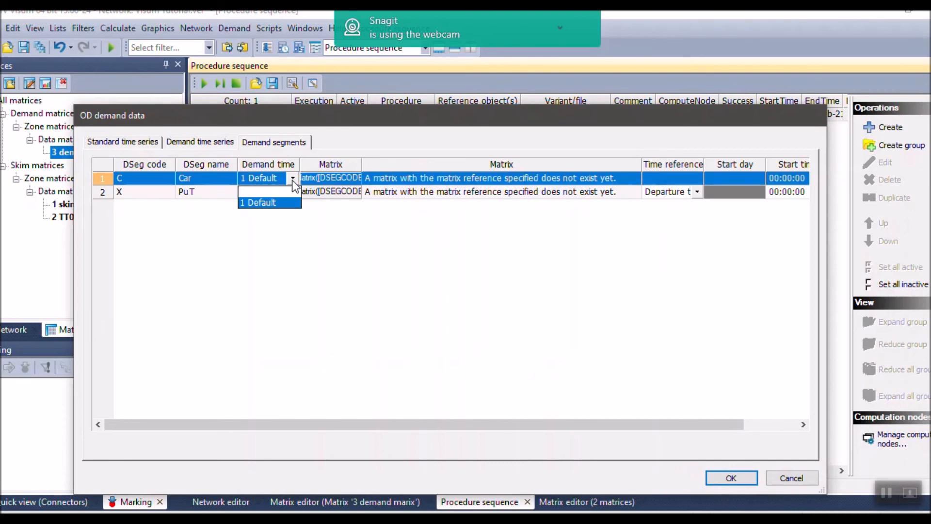
{"action": "left_click", "coordinate": [358, 178]}
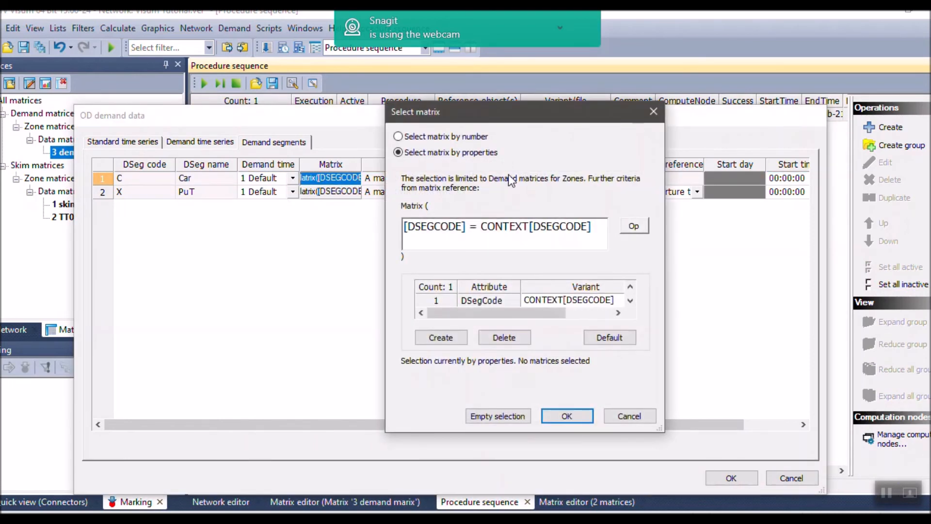
{"action": "left_click", "coordinate": [654, 112]}
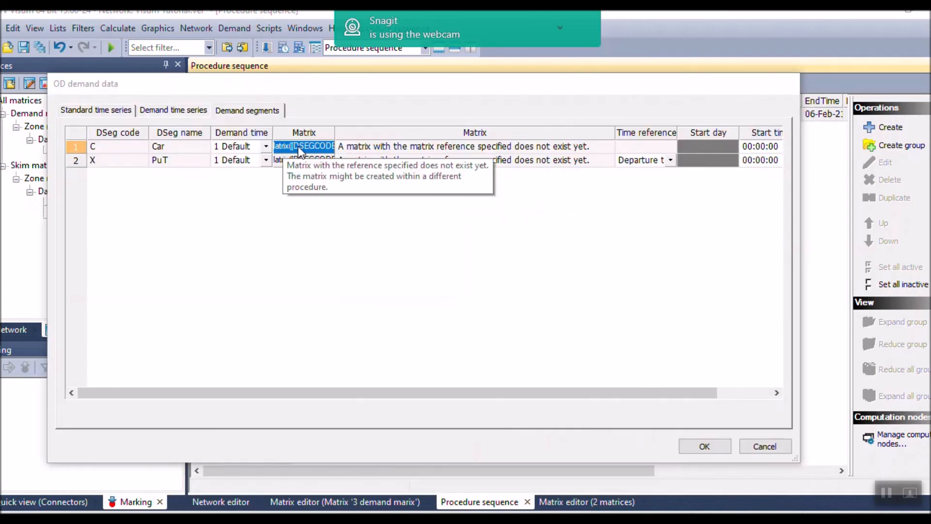
{"action": "left_click", "coordinate": [299, 146]}
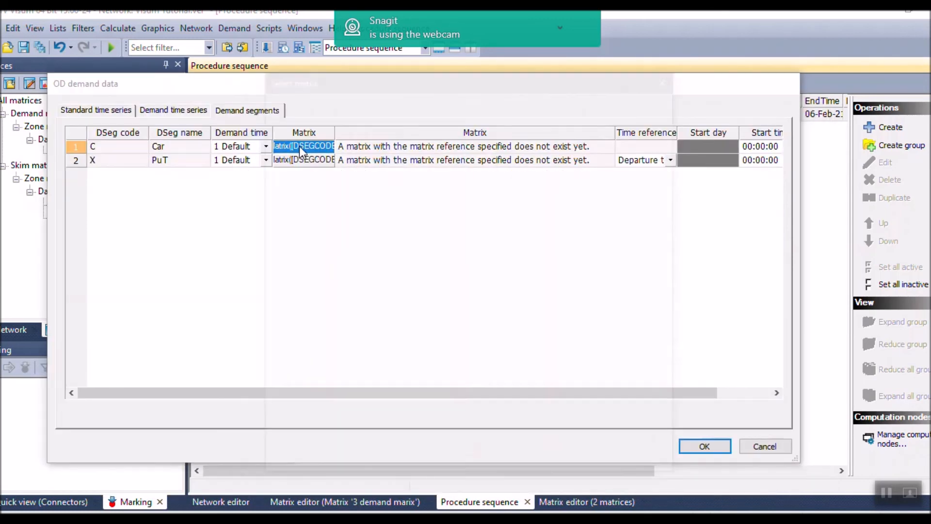
{"action": "left_click", "coordinate": [288, 101]}
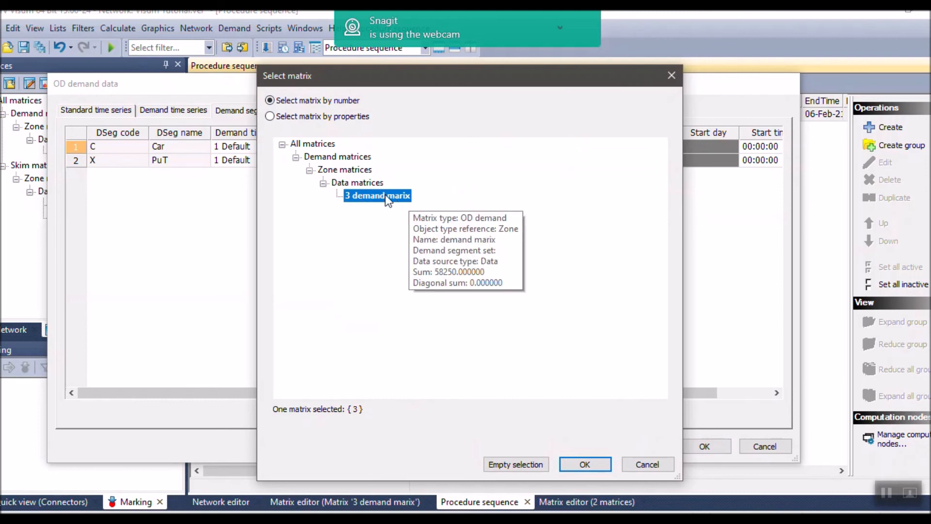
{"action": "left_click", "coordinate": [572, 462]}
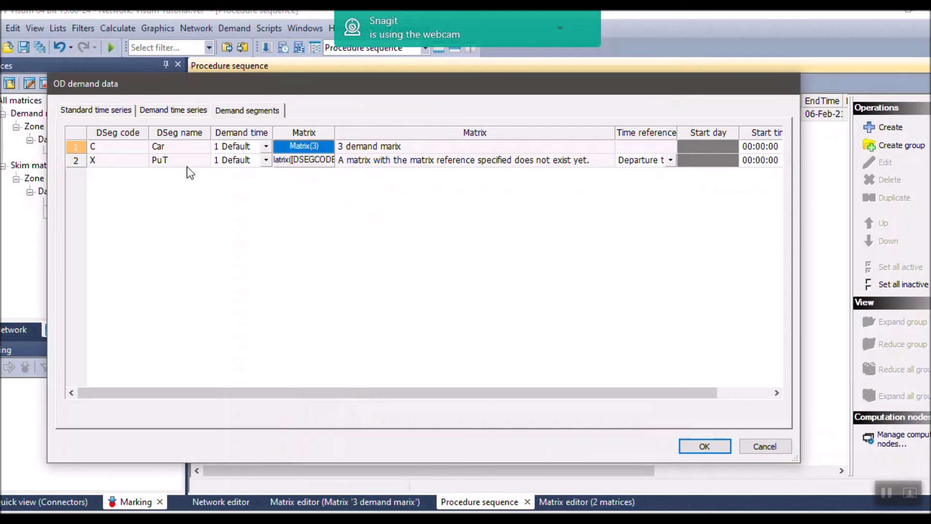
{"action": "right_click", "coordinate": [114, 162]}
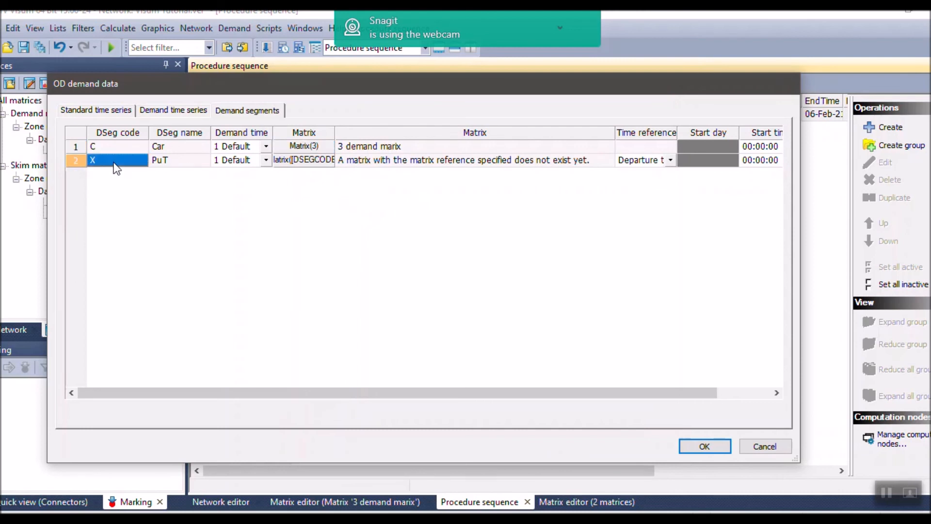
{"action": "left_click", "coordinate": [88, 159]}
{"action": "left_click", "coordinate": [702, 442]}
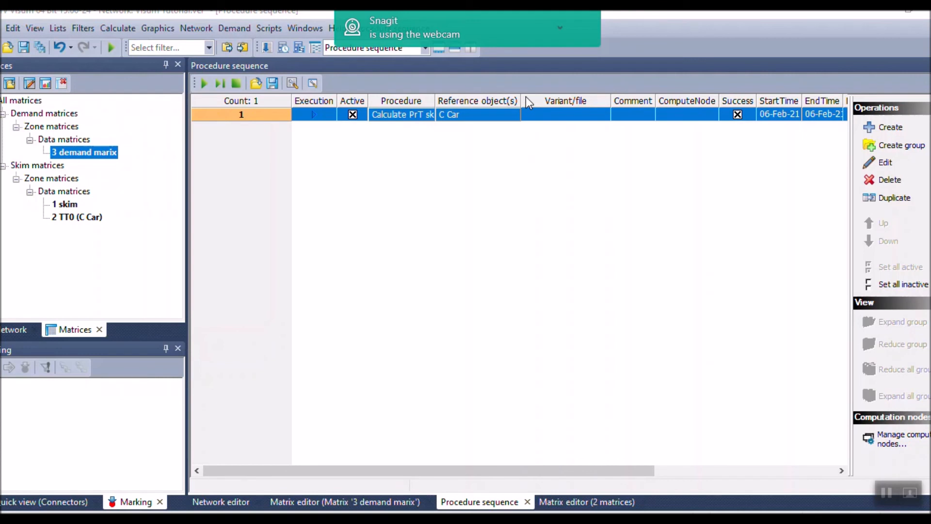
Add a PrT assignment procedure to the procedure sequence, after the skim matrix calculation
{"action": "left_click", "coordinate": [653, 23]}
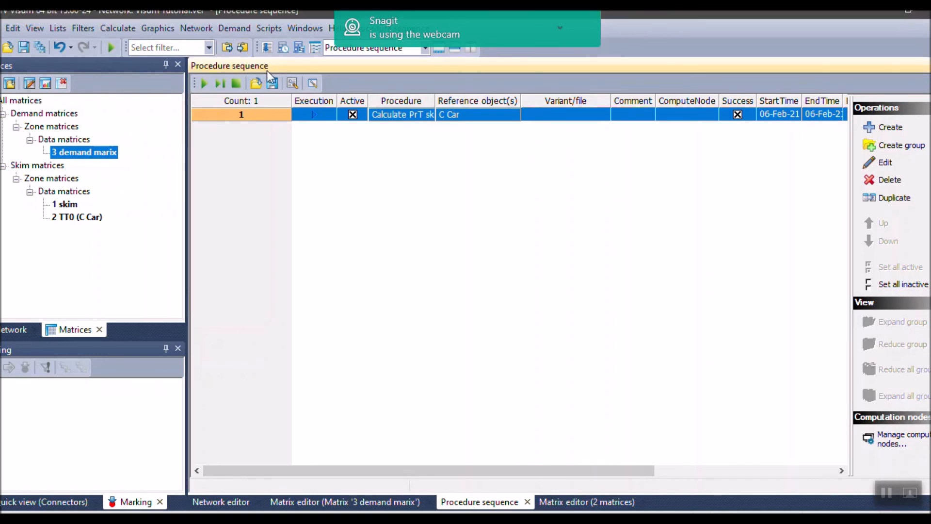
{"action": "left_click", "coordinate": [133, 28]}
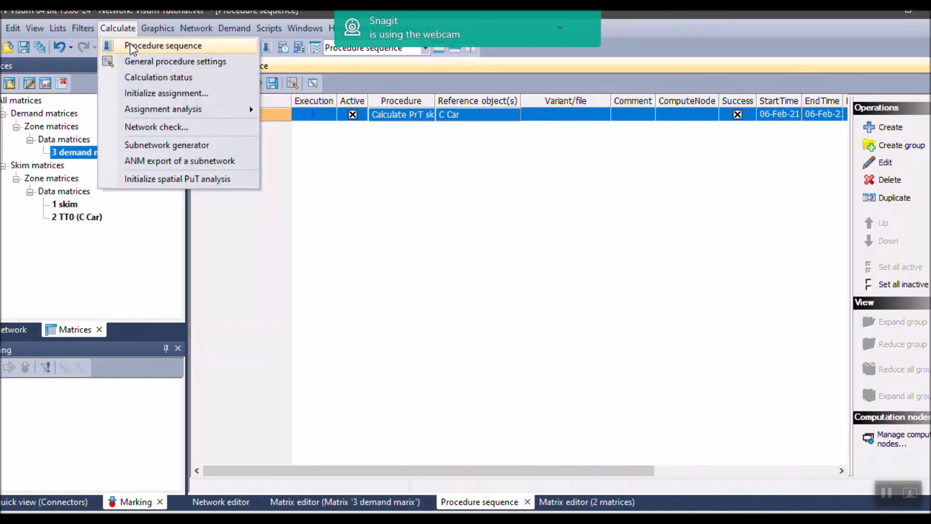
{"action": "left_click", "coordinate": [132, 48]}
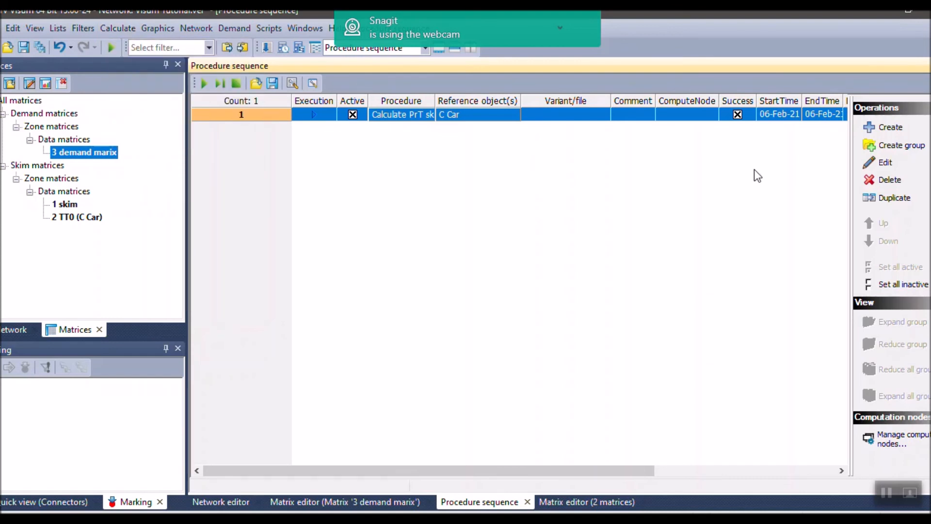
{"action": "left_click", "coordinate": [881, 130]}
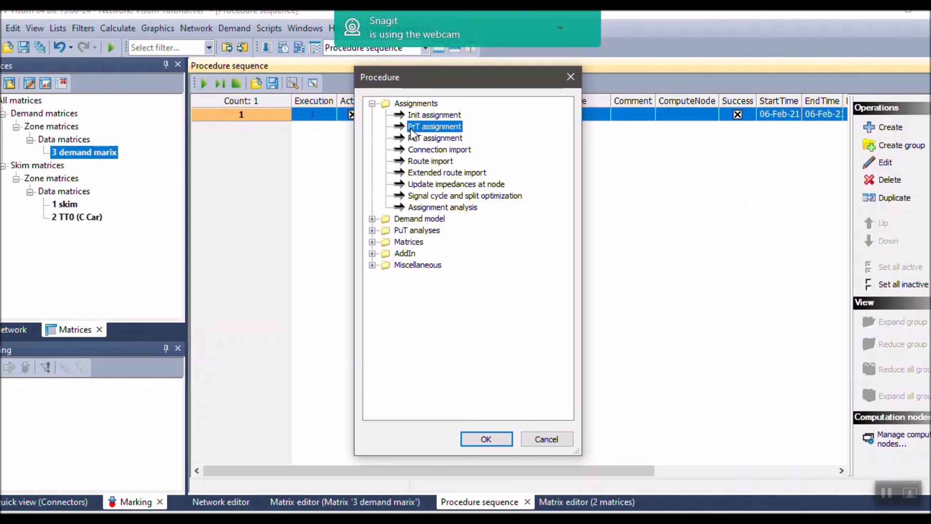
{"action": "left_click", "coordinate": [485, 438]}
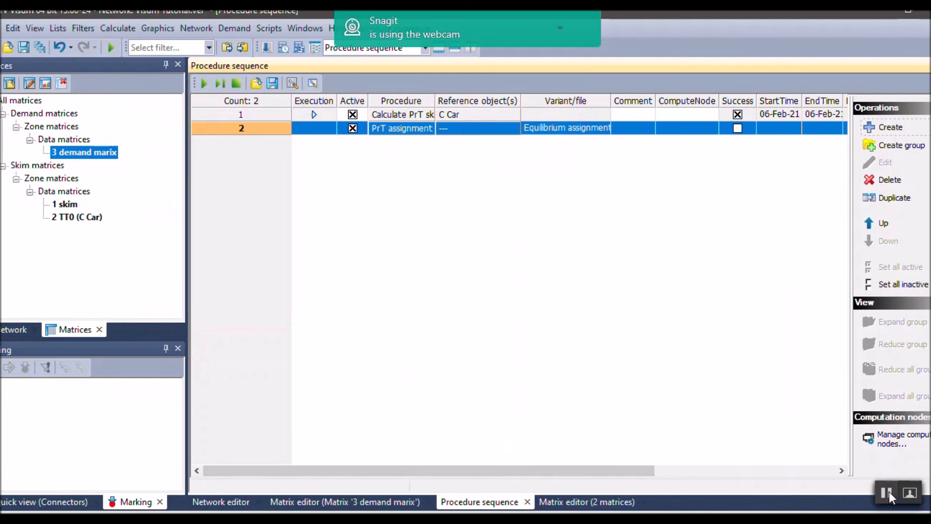
Set the PrT assignment's reference demand segment to C Car and its variant to Equilibrium assignment
{"action": "left_click", "coordinate": [476, 129]}
{"action": "left_click", "coordinate": [477, 127]}
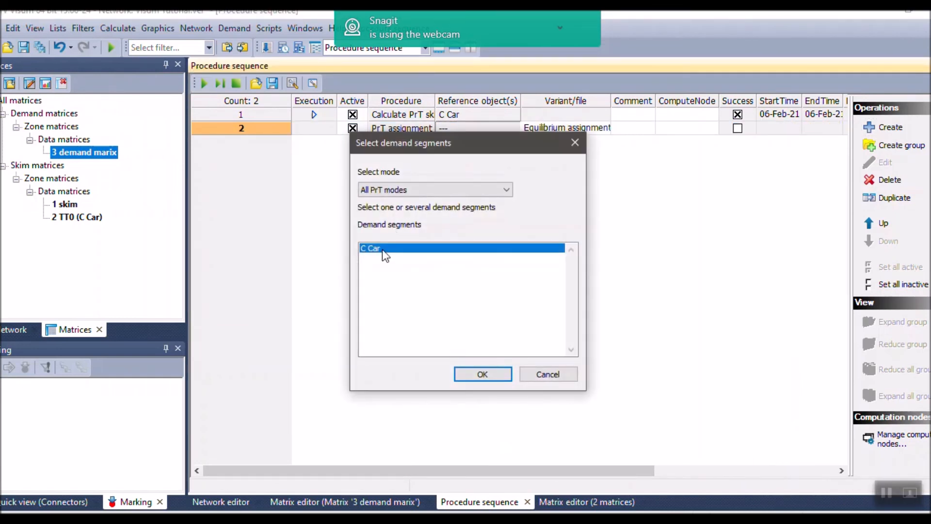
{"action": "left_click", "coordinate": [478, 377]}
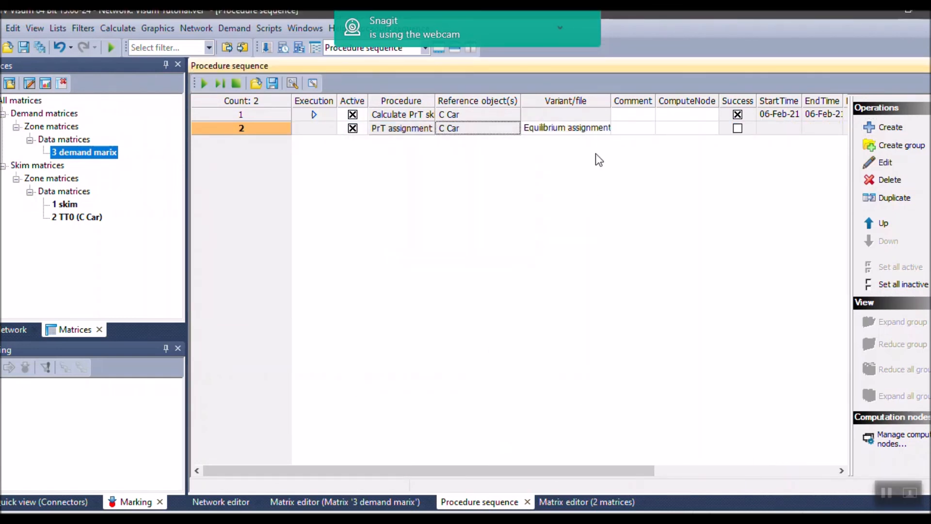
{"action": "left_click", "coordinate": [600, 129]}
{"action": "left_click", "coordinate": [605, 127]}
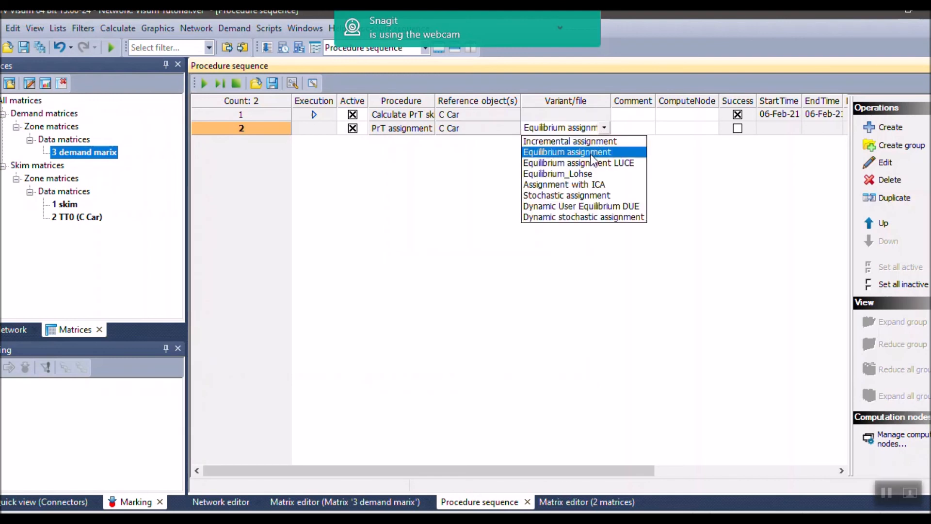
{"action": "left_click", "coordinate": [591, 153]}
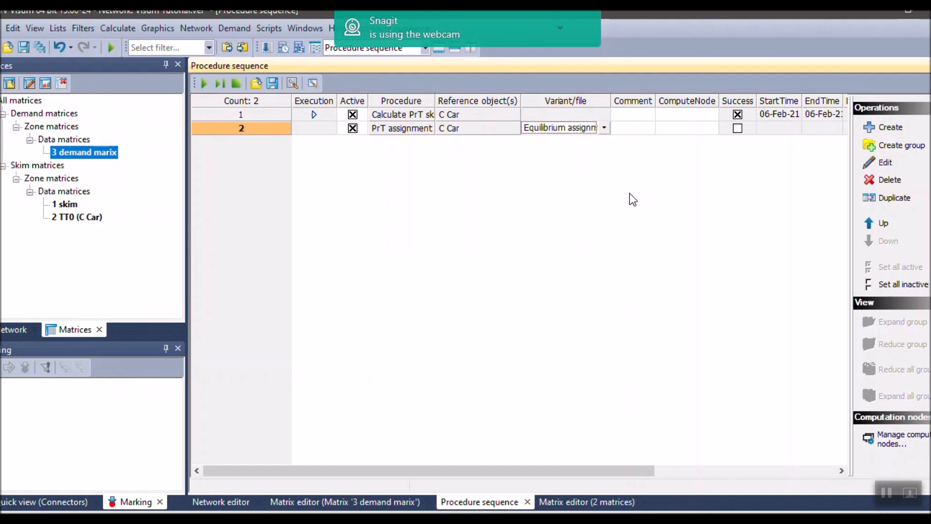
Deactivate the PrT skim matrix calculation and widen the procedure column to fit the full procedure names
{"action": "left_click", "coordinate": [352, 114]}
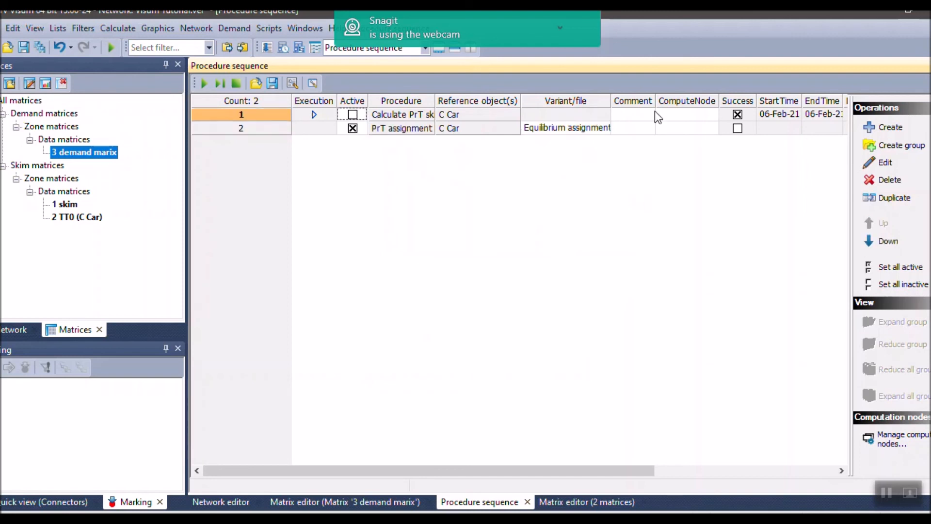
{"action": "left_click", "coordinate": [737, 115]}
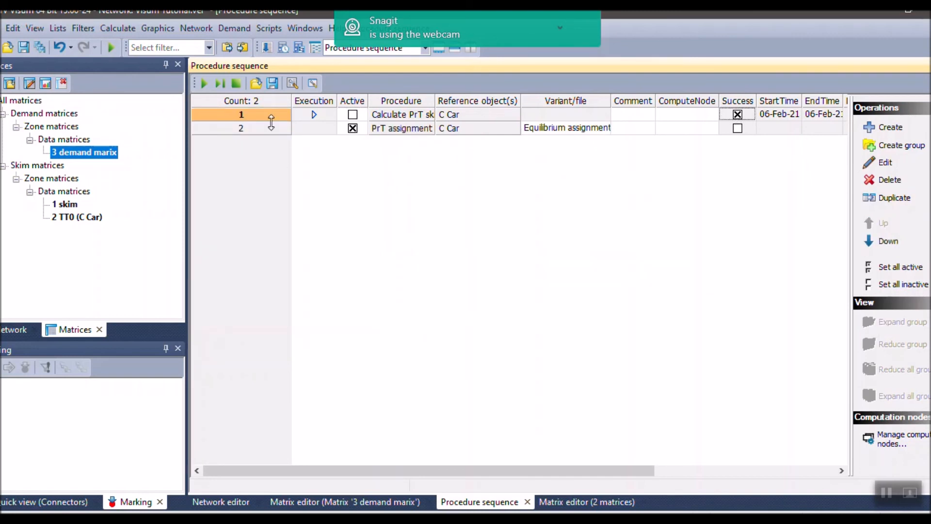
{"action": "double_click", "coordinate": [435, 101]}
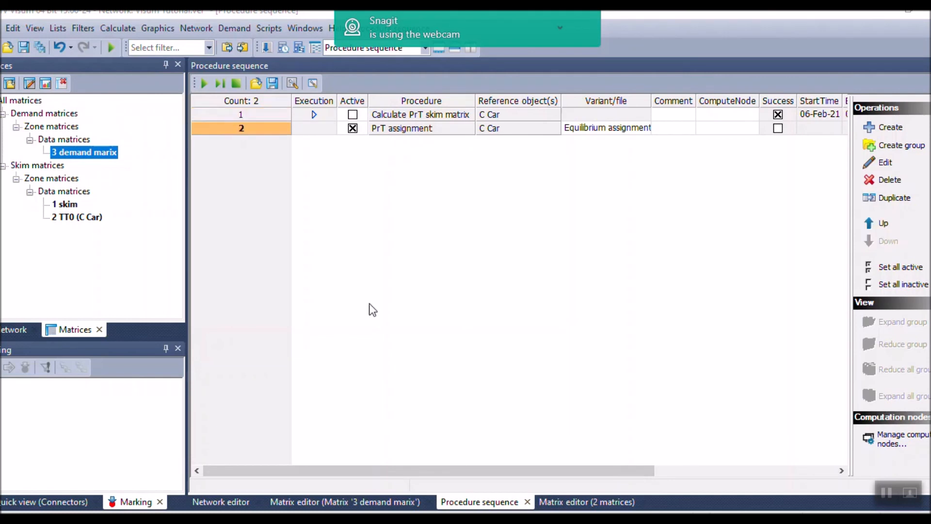
Execute the procedure sequence starting from the active PrT assignment in row 2
{"action": "left_click", "coordinate": [331, 221]}
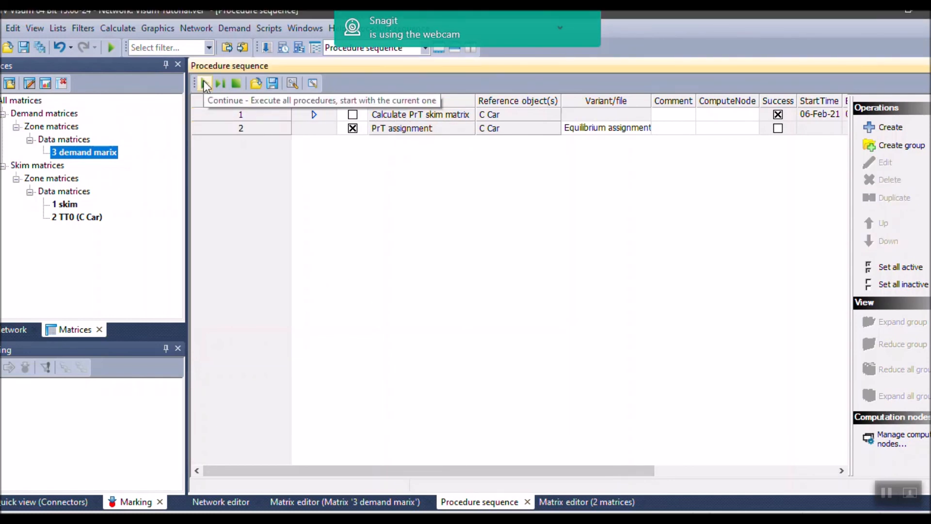
{"action": "left_click", "coordinate": [225, 128]}
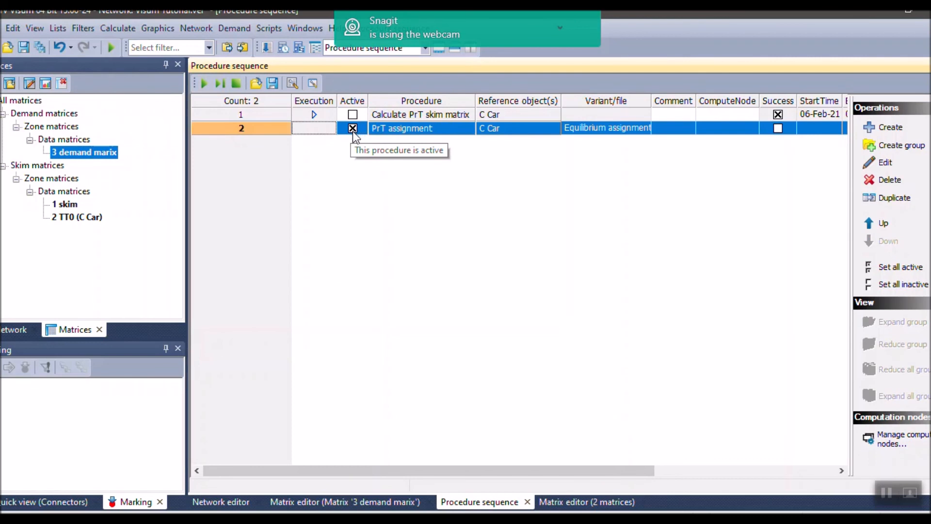
{"action": "left_click", "coordinate": [205, 84]}
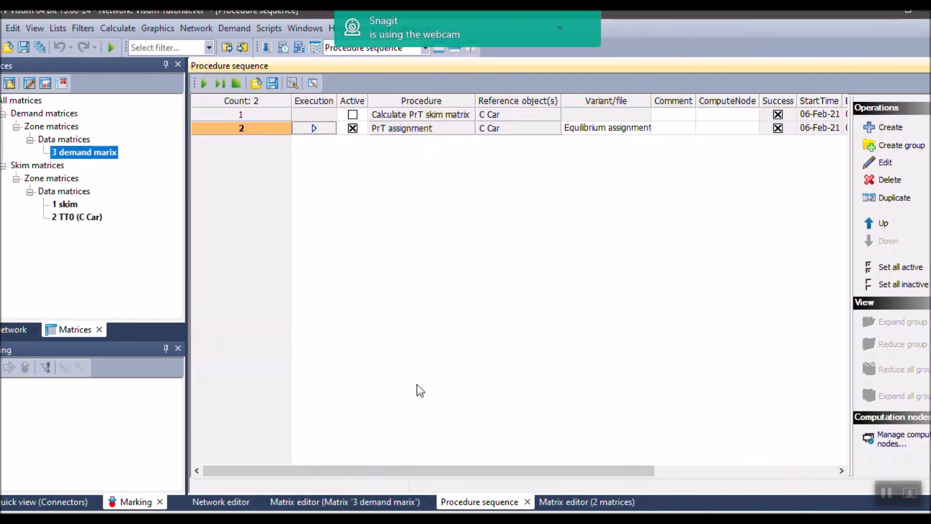
{"action": "left_click", "coordinate": [316, 433]}
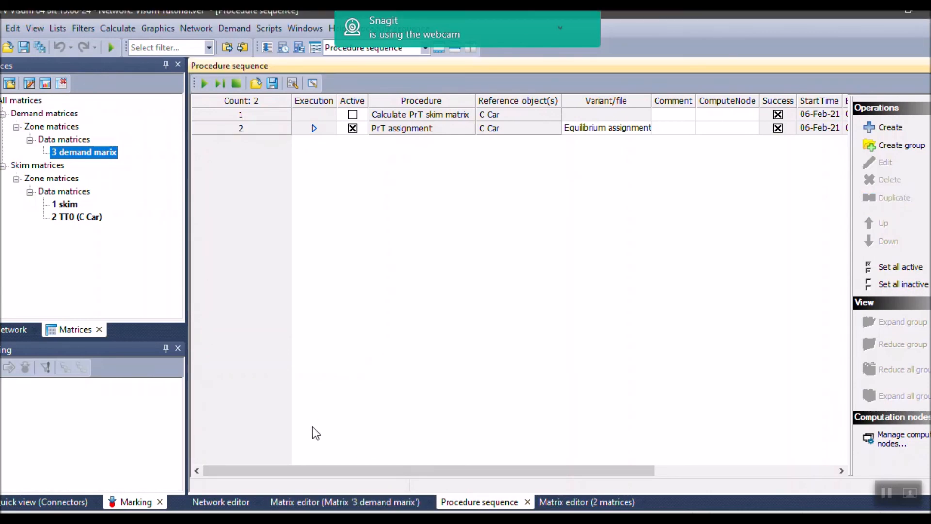
Examine the assigned car volumes on the network's links, including the links around zones 1 and 4
{"action": "left_click", "coordinate": [213, 502]}
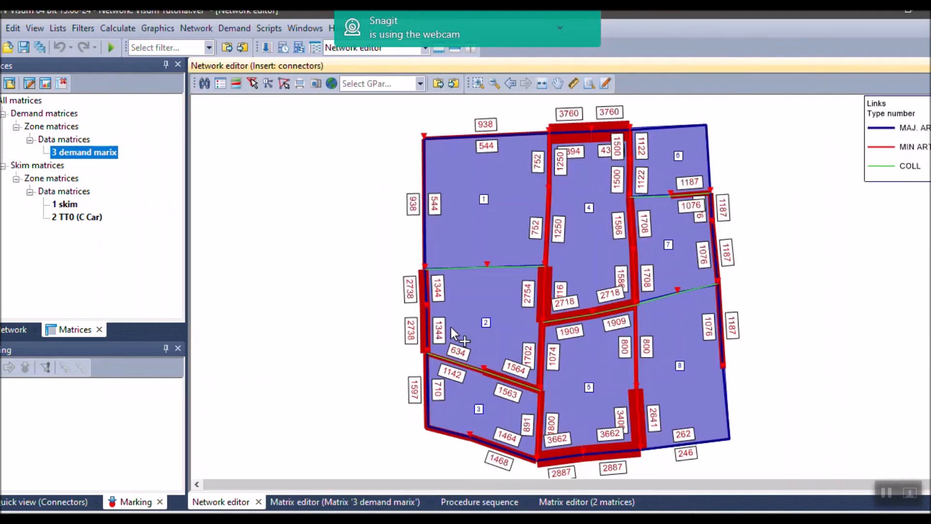
{"action": "scroll", "coordinate": [426, 325], "scroll_direction": "up", "scroll_amount": 3}
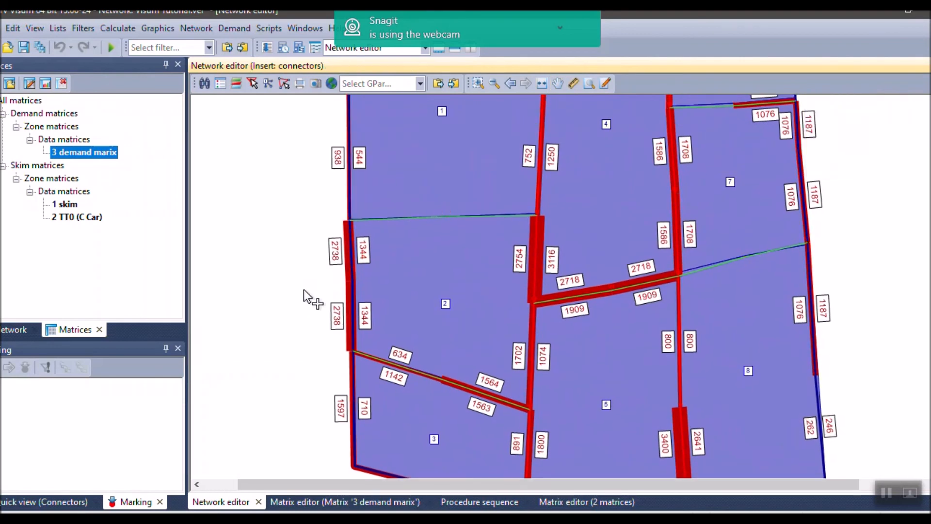
{"action": "scroll", "coordinate": [310, 298], "scroll_direction": "down", "scroll_amount": 3}
{"action": "scroll", "coordinate": [426, 129], "scroll_direction": "up", "scroll_amount": 4}
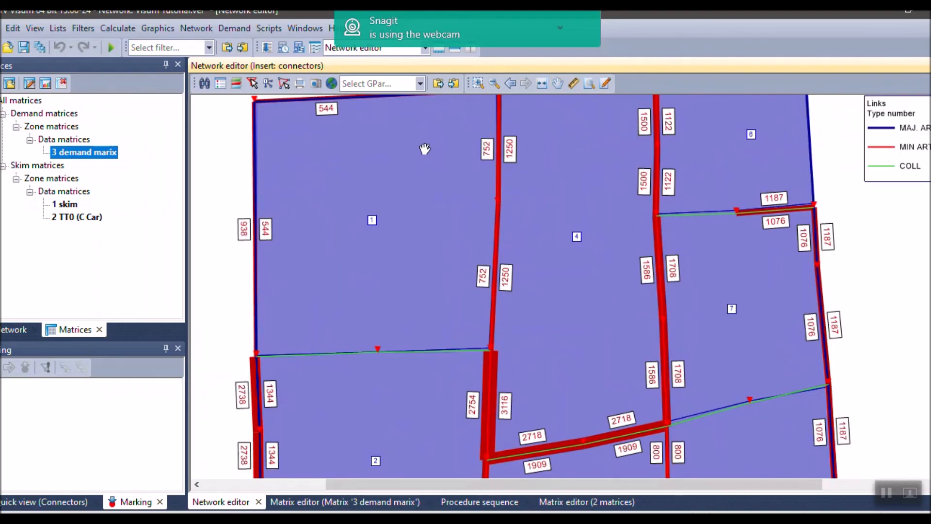
{"action": "left_click_drag", "start_coordinate": [425, 149], "coordinate": [404, 278]}
{"action": "scroll", "coordinate": [467, 275], "scroll_direction": "up", "scroll_amount": 2}
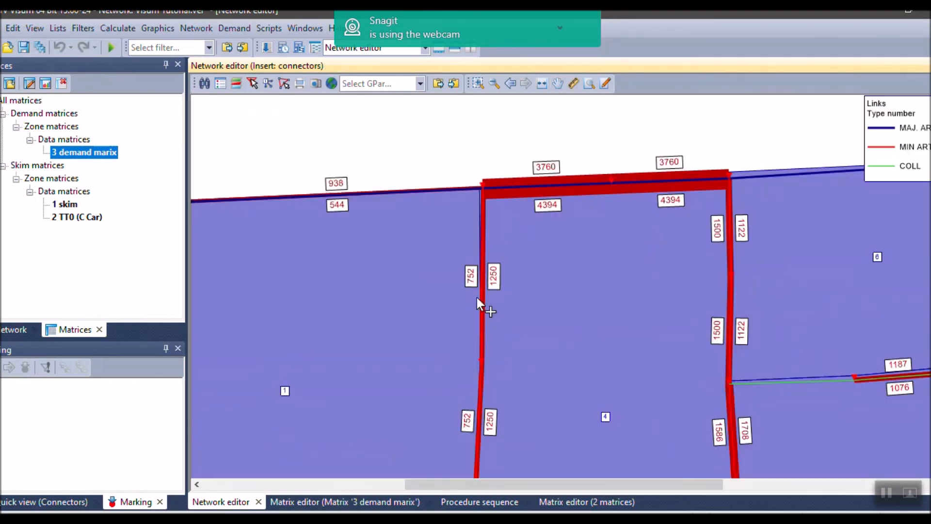
{"action": "scroll", "coordinate": [476, 298], "scroll_direction": "up", "scroll_amount": 2}
{"action": "scroll", "coordinate": [464, 287], "scroll_direction": "down", "scroll_amount": 2}
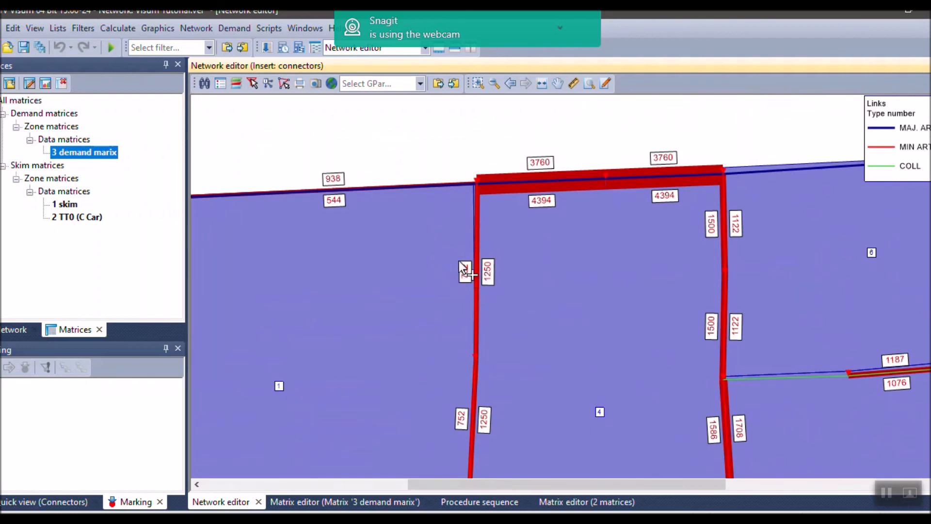
Examine the assigned car volumes on the links between zones 1 and 4 and along the network's southern edge
{"action": "scroll", "coordinate": [460, 327], "scroll_direction": "down", "scroll_amount": 1}
{"action": "left_click_drag", "start_coordinate": [461, 327], "coordinate": [465, 201]}
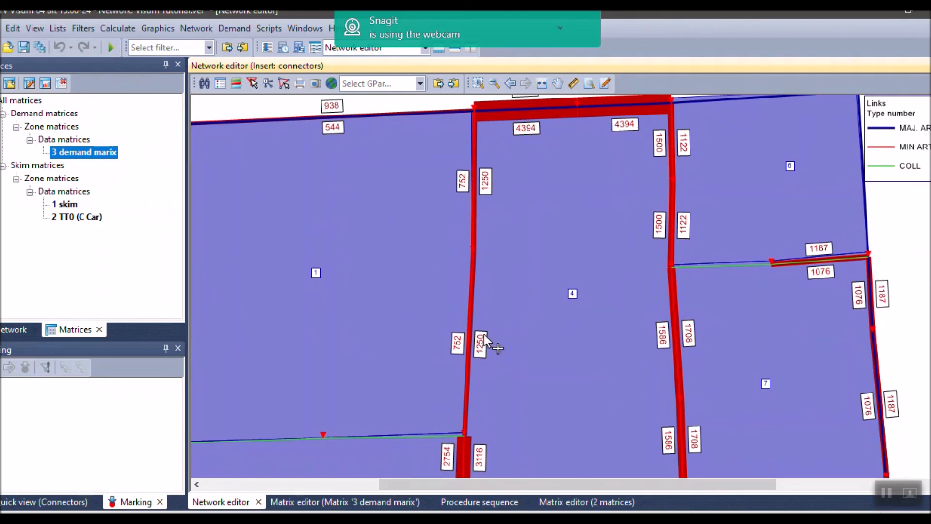
{"action": "scroll", "coordinate": [467, 185], "scroll_direction": "down", "scroll_amount": 2}
{"action": "scroll", "coordinate": [483, 350], "scroll_direction": "up", "scroll_amount": 2}
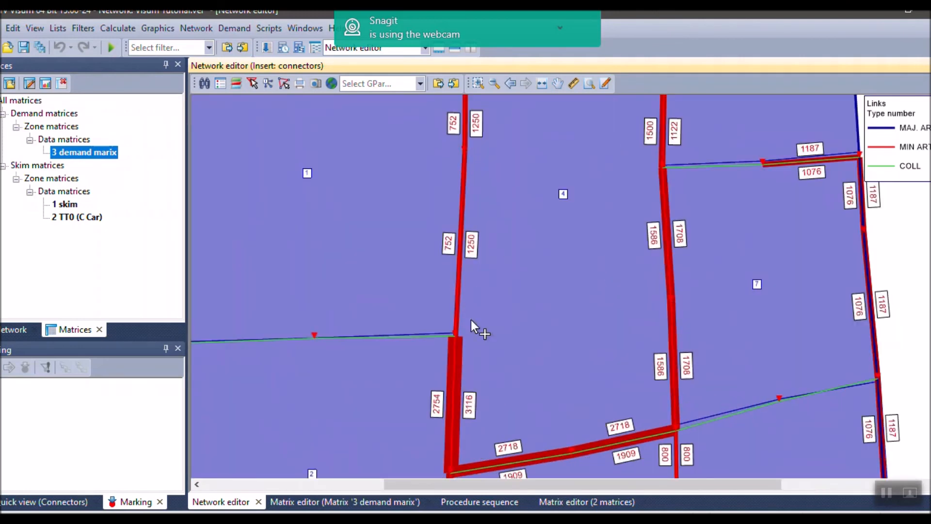
{"action": "scroll", "coordinate": [471, 453], "scroll_direction": "up", "scroll_amount": 2}
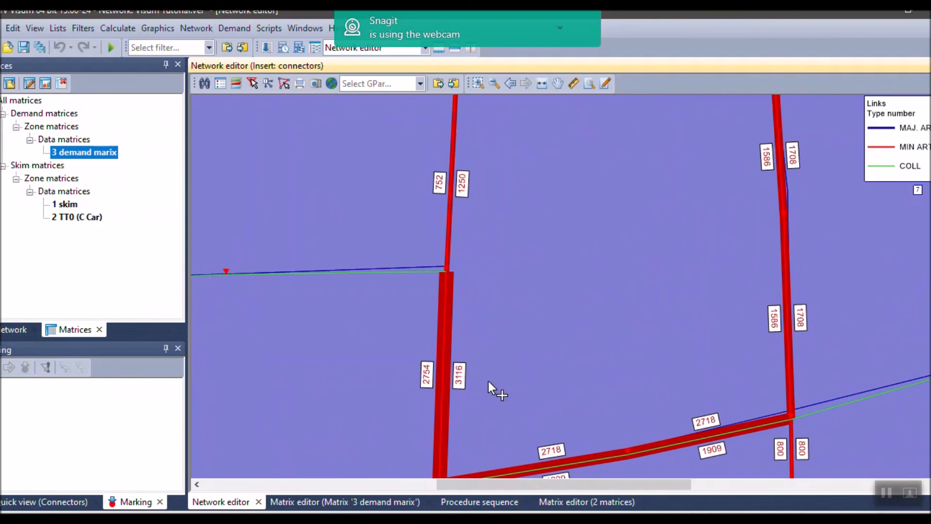
{"action": "scroll", "coordinate": [488, 382], "scroll_direction": "down", "scroll_amount": 3}
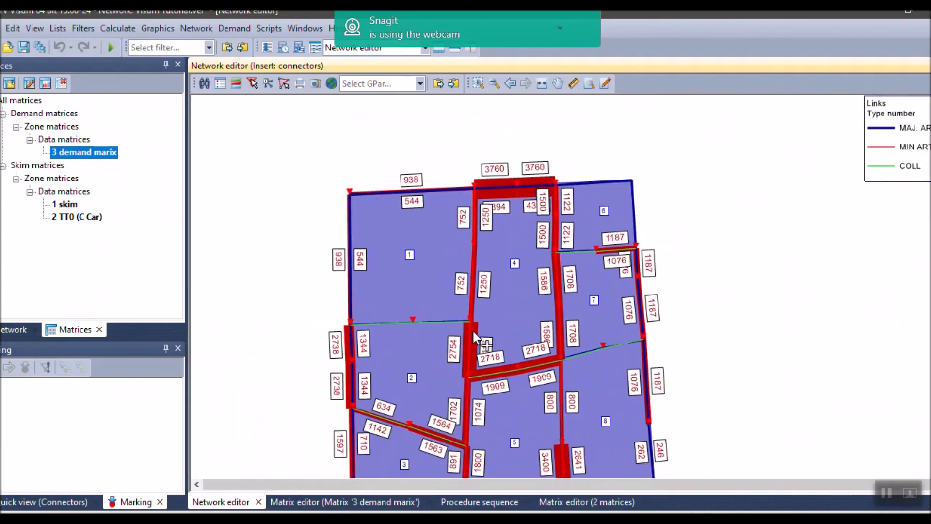
{"action": "scroll", "coordinate": [549, 457], "scroll_direction": "up", "scroll_amount": 2}
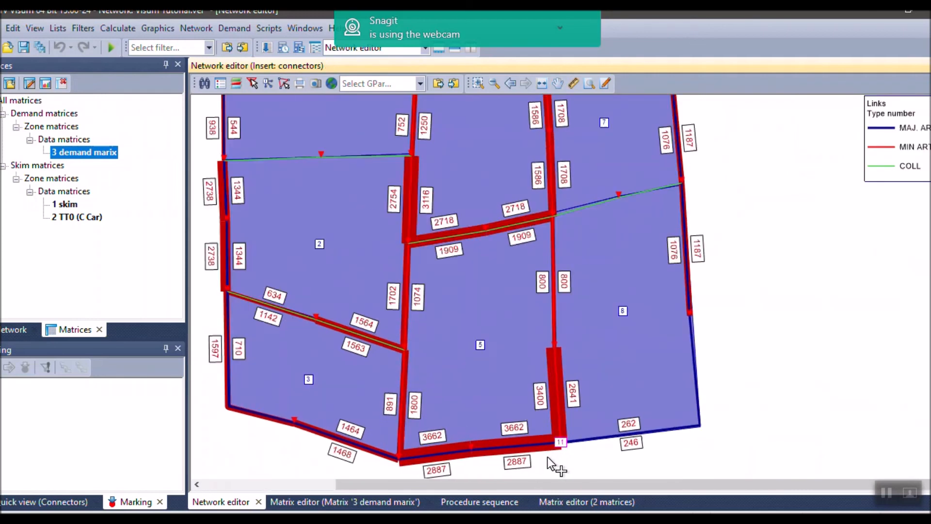
{"action": "scroll", "coordinate": [420, 284], "scroll_direction": "down", "scroll_amount": 1}
{"action": "left_click_drag", "start_coordinate": [304, 212], "coordinate": [337, 291]}
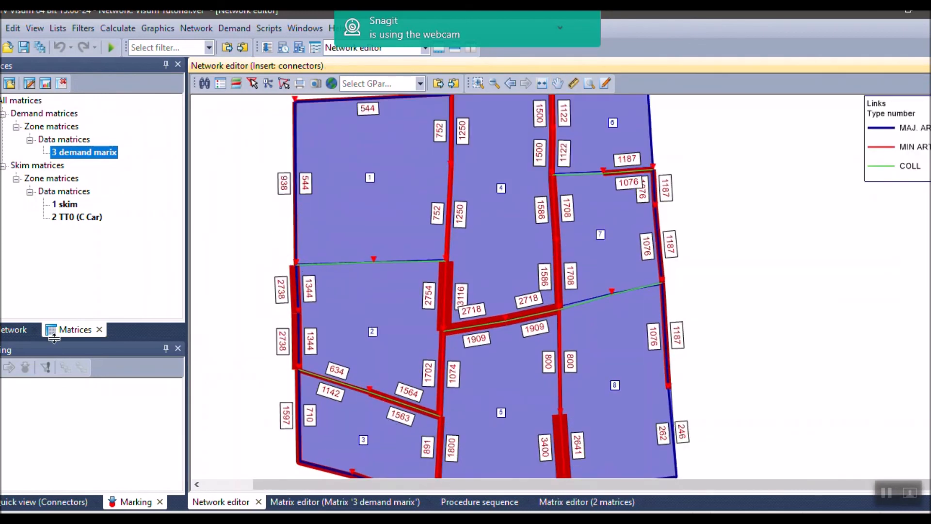
Open the graphic parameters for the bars of the links
{"action": "left_click", "coordinate": [9, 334]}
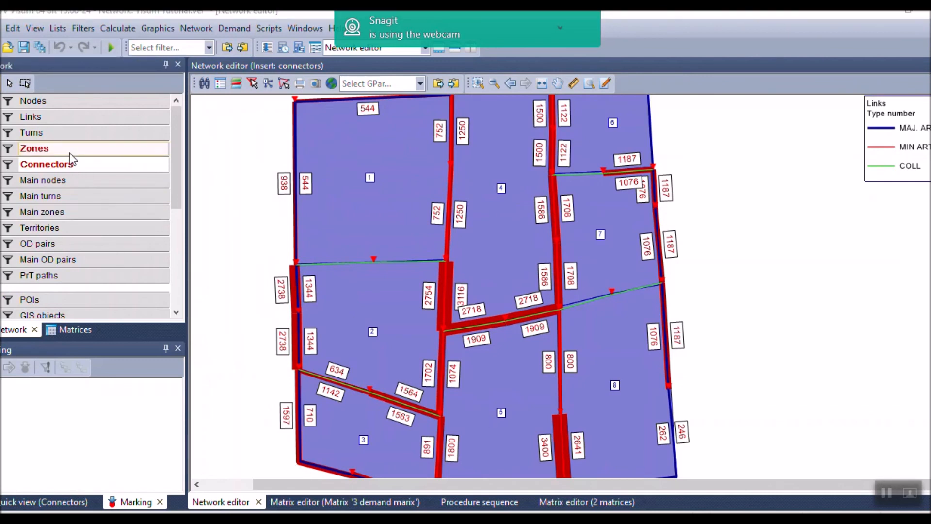
{"action": "left_click", "coordinate": [56, 119]}
{"action": "right_click", "coordinate": [56, 120]}
{"action": "mouse_move", "coordinate": [106, 168]}
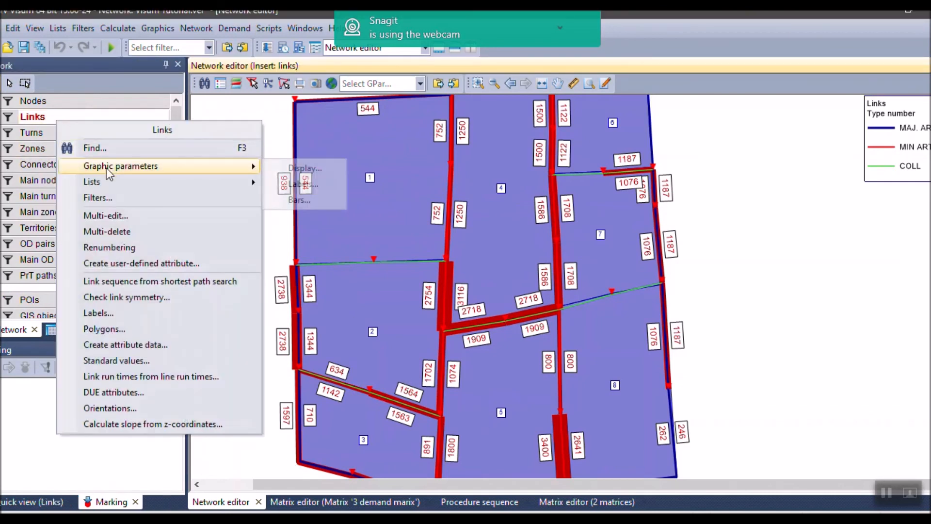
{"action": "left_click", "coordinate": [295, 197]}
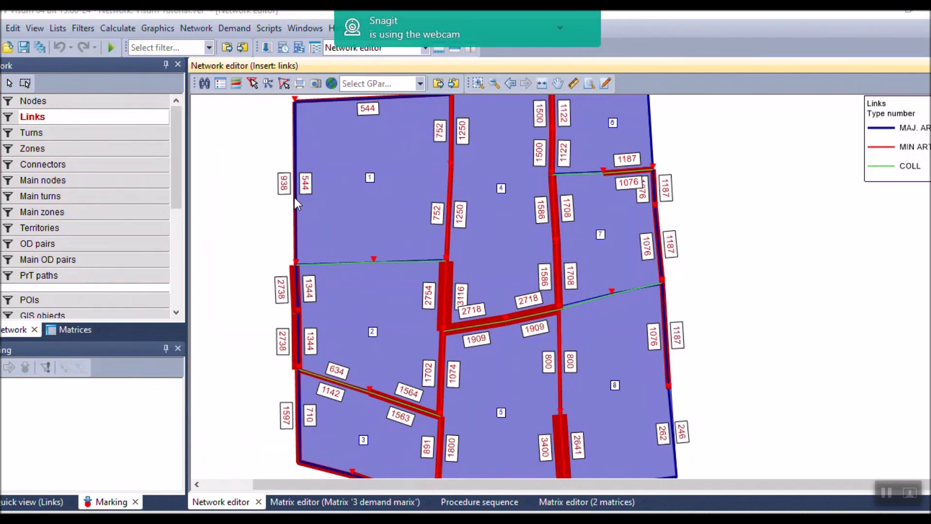
{"action": "left_click_drag", "start_coordinate": [345, 61], "coordinate": [296, 46]}
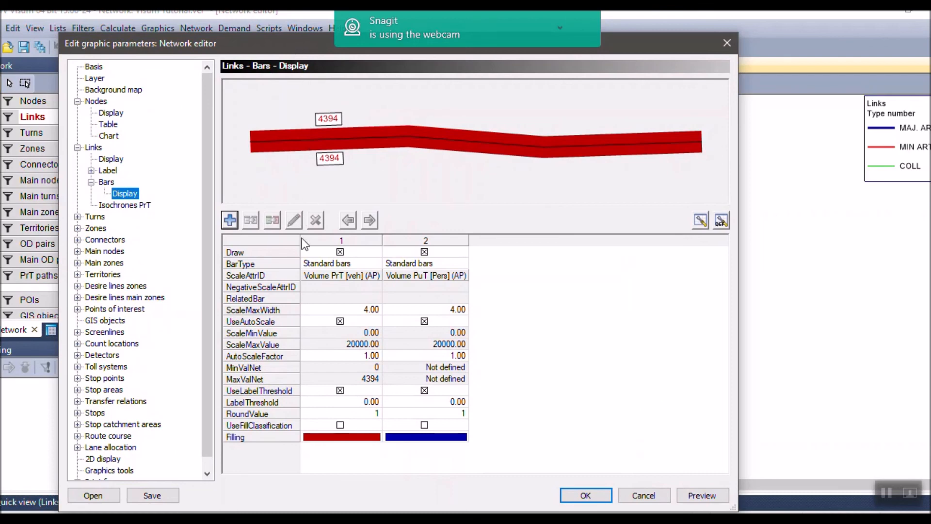
Set the first link bar's scaling attribute to Volume capacity ratio PrT for the analysis horizon and apply it
{"action": "left_click", "coordinate": [356, 276]}
{"action": "left_click", "coordinate": [356, 276]}
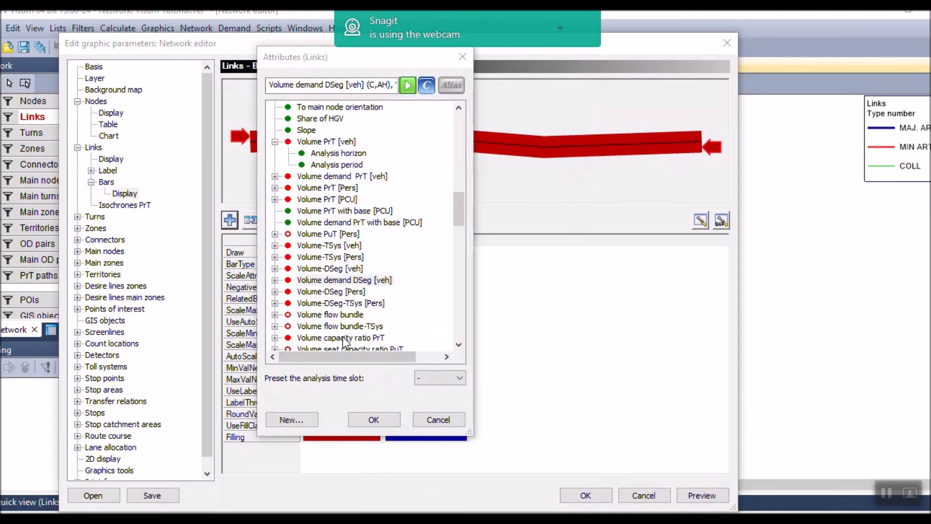
{"action": "left_click", "coordinate": [342, 338]}
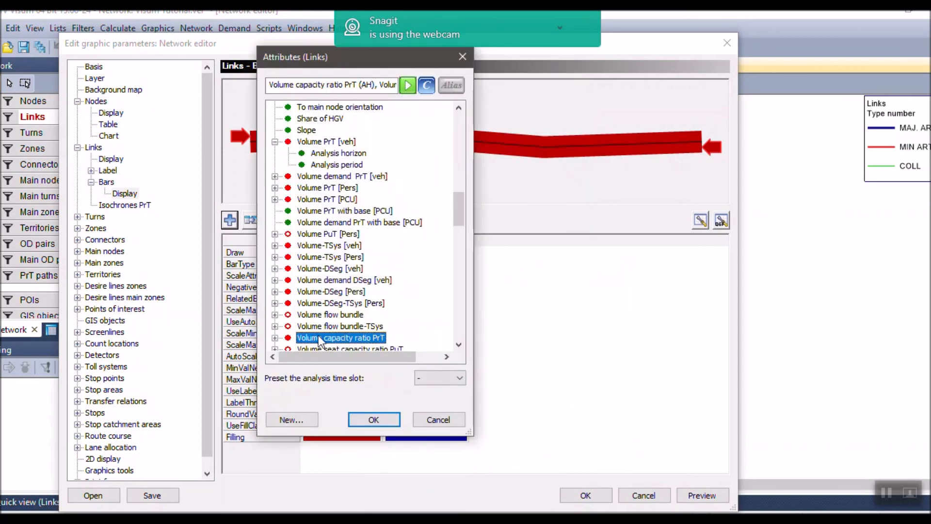
{"action": "scroll", "coordinate": [342, 338], "scroll_direction": "down", "scroll_amount": 2}
{"action": "left_click", "coordinate": [275, 269]}
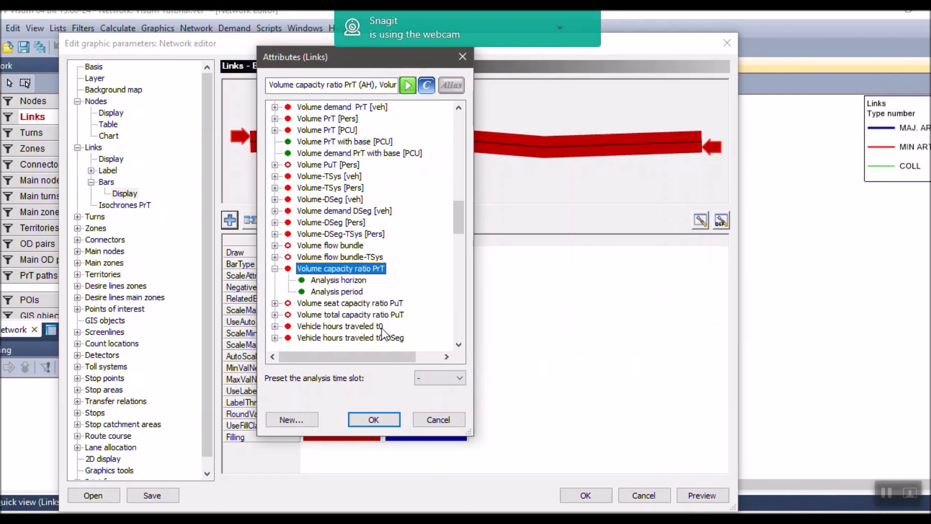
{"action": "left_click", "coordinate": [374, 420]}
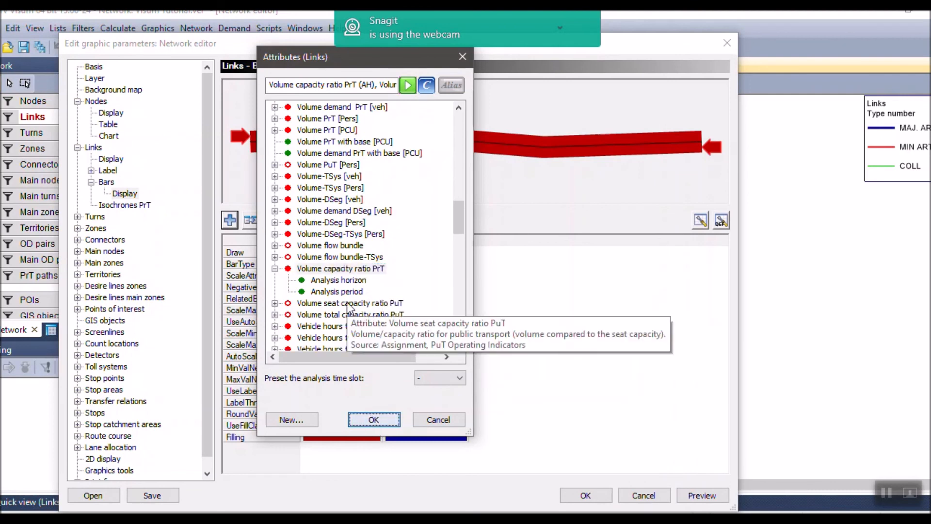
{"action": "left_click", "coordinate": [339, 280]}
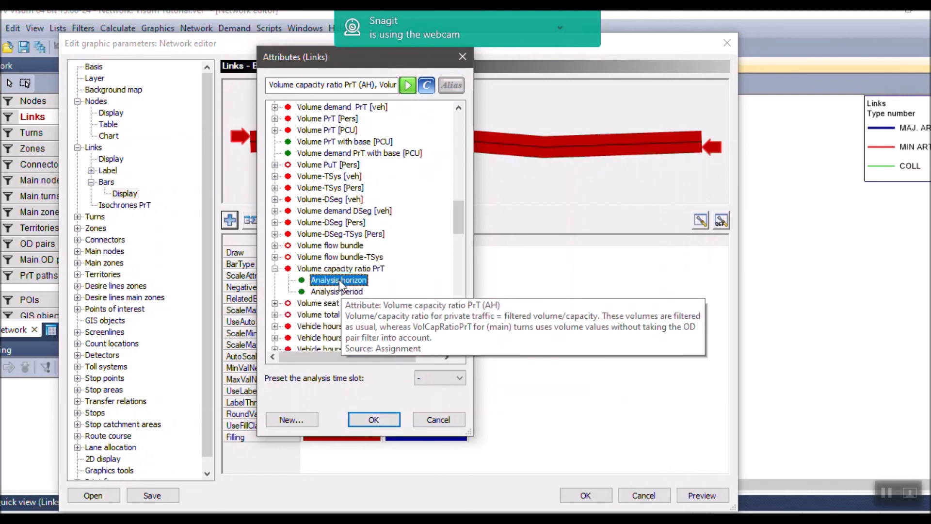
{"action": "left_click", "coordinate": [370, 418]}
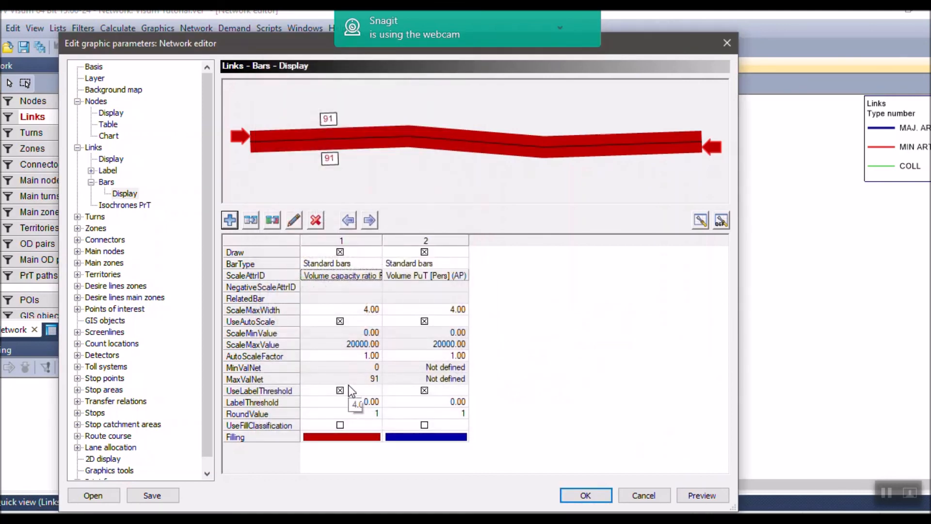
{"action": "left_click", "coordinate": [405, 517]}
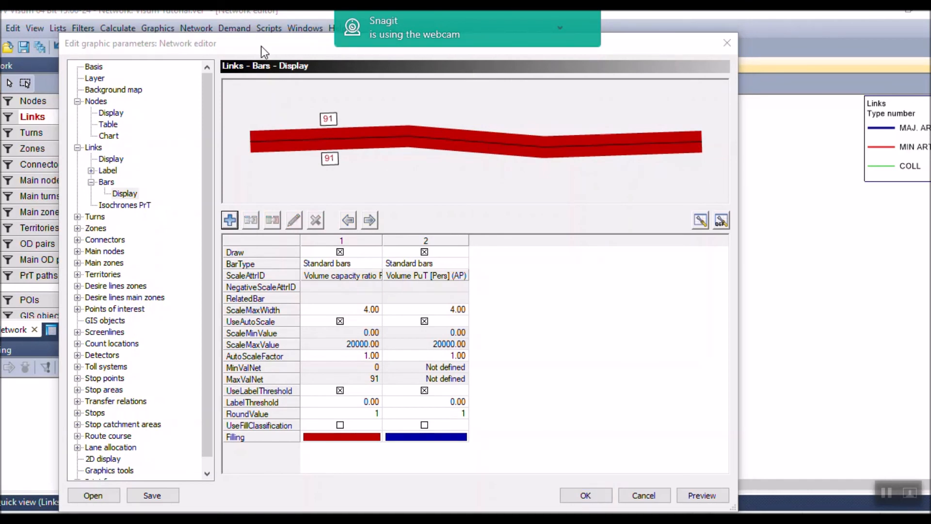
{"action": "left_click_drag", "start_coordinate": [262, 47], "coordinate": [253, 40]}
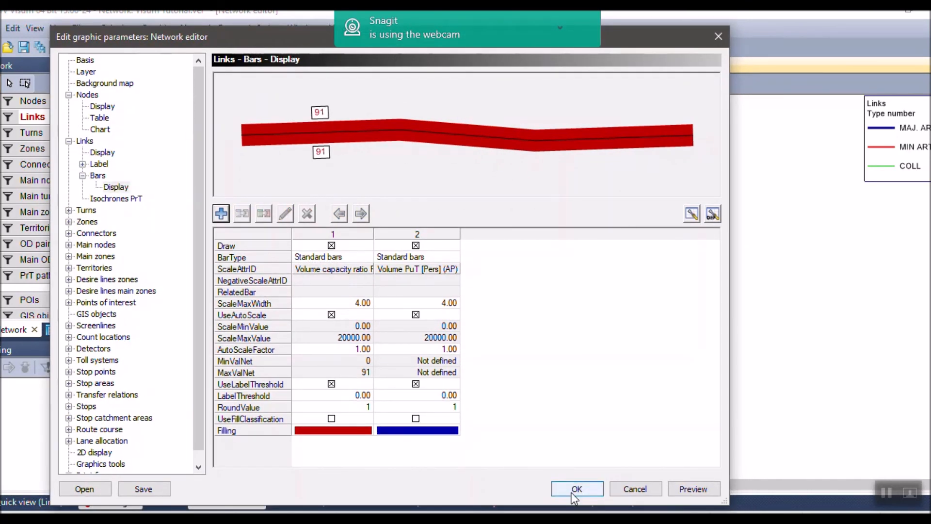
{"action": "left_click", "coordinate": [574, 489]}
Examine the volume/capacity ratios on the links across the network, including those around zones 1 to 5
{"action": "scroll", "coordinate": [407, 349], "scroll_direction": "up", "scroll_amount": 3}
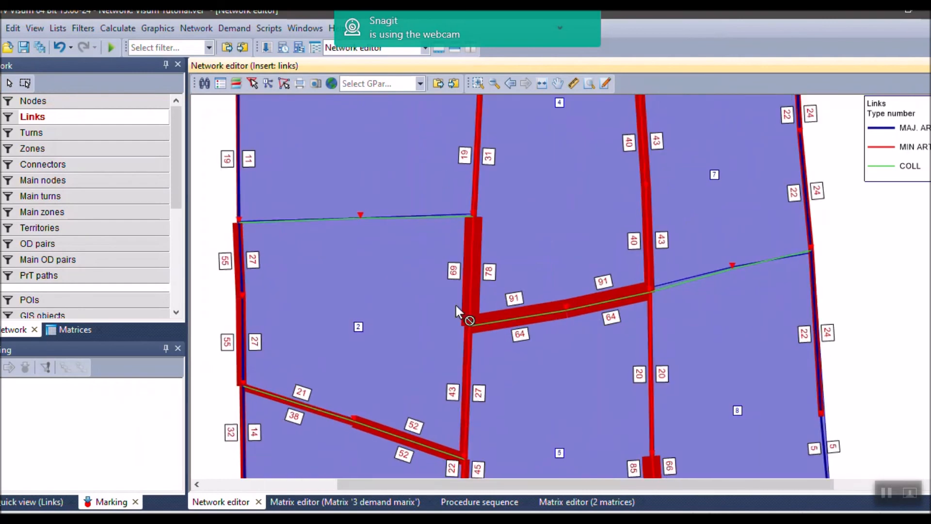
{"action": "scroll", "coordinate": [517, 362], "scroll_direction": "up", "scroll_amount": 2}
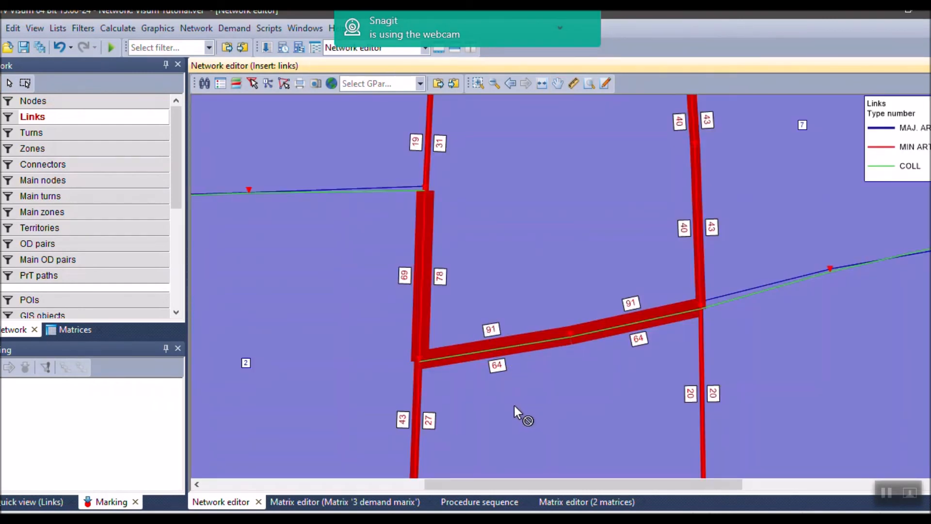
{"action": "scroll", "coordinate": [515, 412], "scroll_direction": "down", "scroll_amount": 1}
{"action": "left_click_drag", "start_coordinate": [518, 423], "coordinate": [462, 353]}
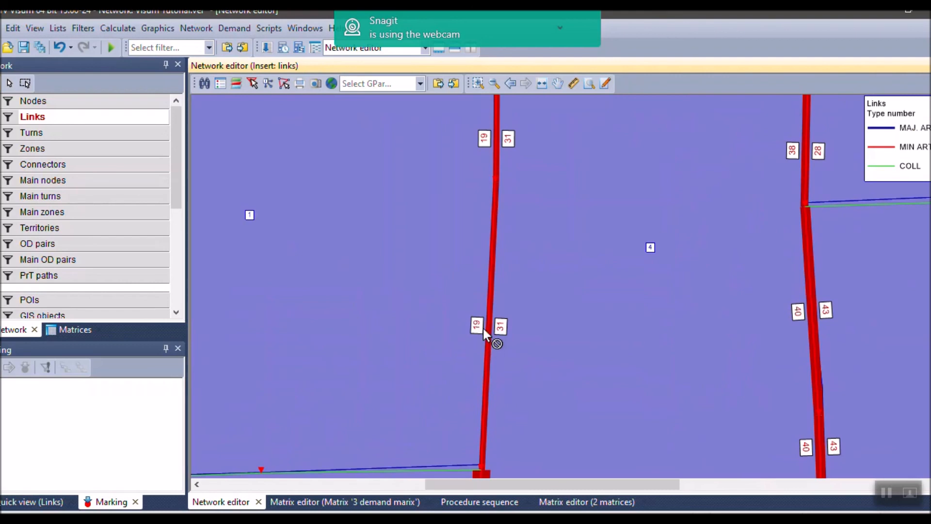
{"action": "scroll", "coordinate": [485, 344], "scroll_direction": "down", "scroll_amount": 1}
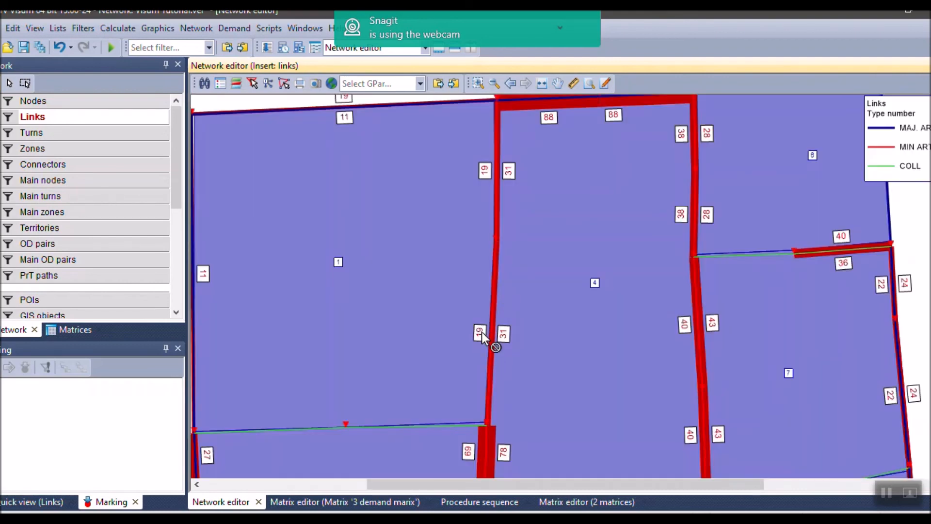
{"action": "left_click_drag", "start_coordinate": [484, 324], "coordinate": [473, 170]}
{"action": "scroll", "coordinate": [473, 209], "scroll_direction": "down", "scroll_amount": 1}
{"action": "left_click_drag", "start_coordinate": [333, 286], "coordinate": [319, 113]}
{"action": "scroll", "coordinate": [425, 327], "scroll_direction": "down", "scroll_amount": 1}
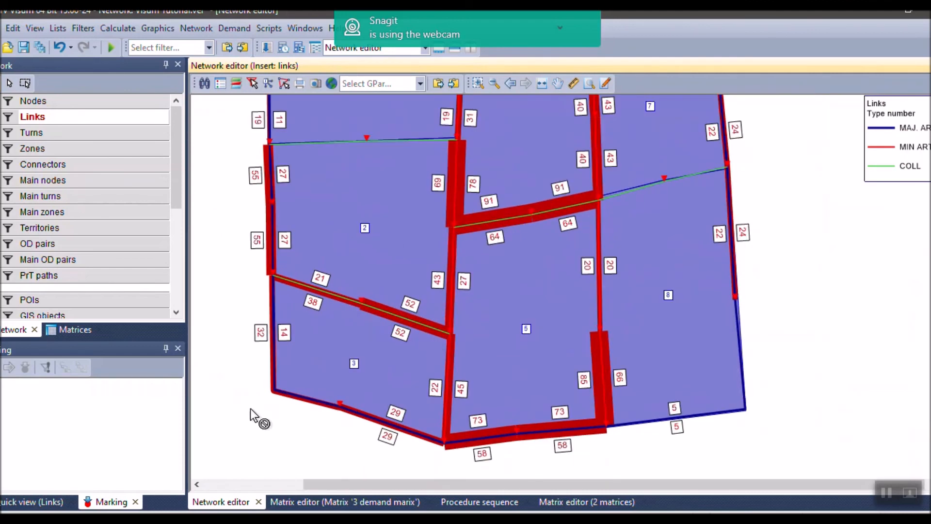
{"action": "scroll", "coordinate": [257, 383], "scroll_direction": "up", "scroll_amount": 2}
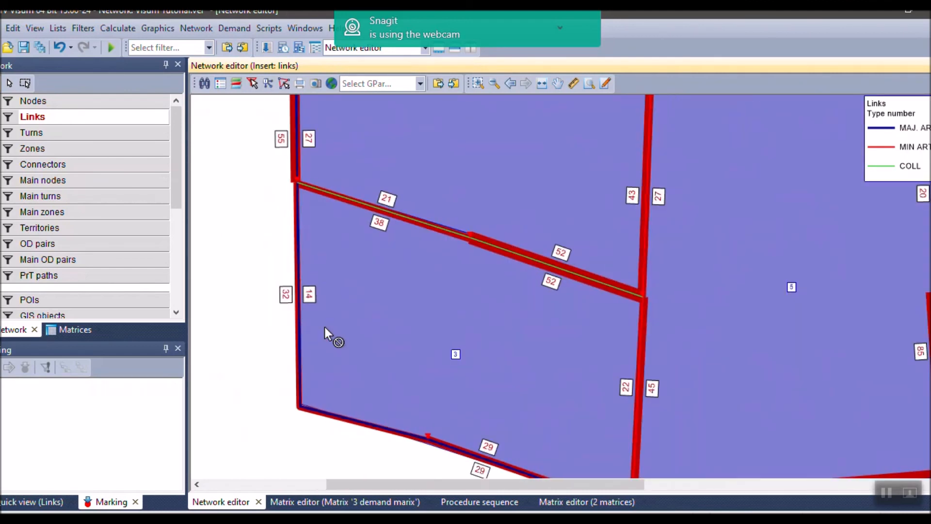
{"action": "scroll", "coordinate": [325, 326], "scroll_direction": "down", "scroll_amount": 4}
{"action": "left_click_drag", "start_coordinate": [491, 240], "coordinate": [482, 340]}
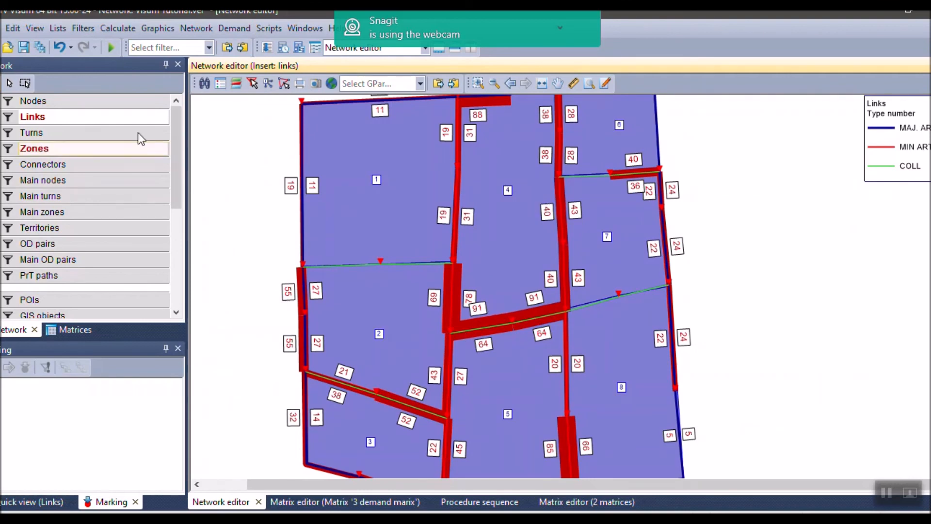
Open the label settings of the volume/capacity ratio bar in the link graphic parameters
{"action": "right_click", "coordinate": [103, 116]}
{"action": "mouse_move", "coordinate": [132, 161]}
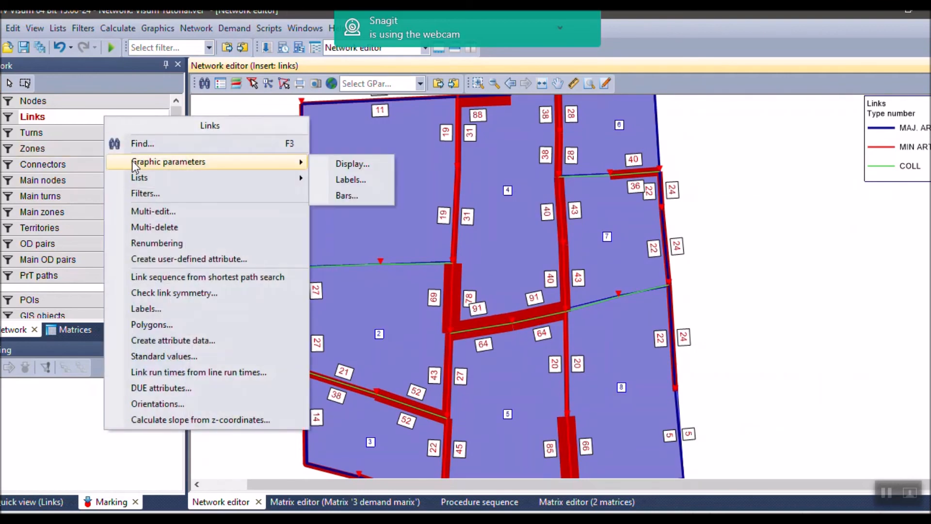
{"action": "left_click", "coordinate": [355, 198]}
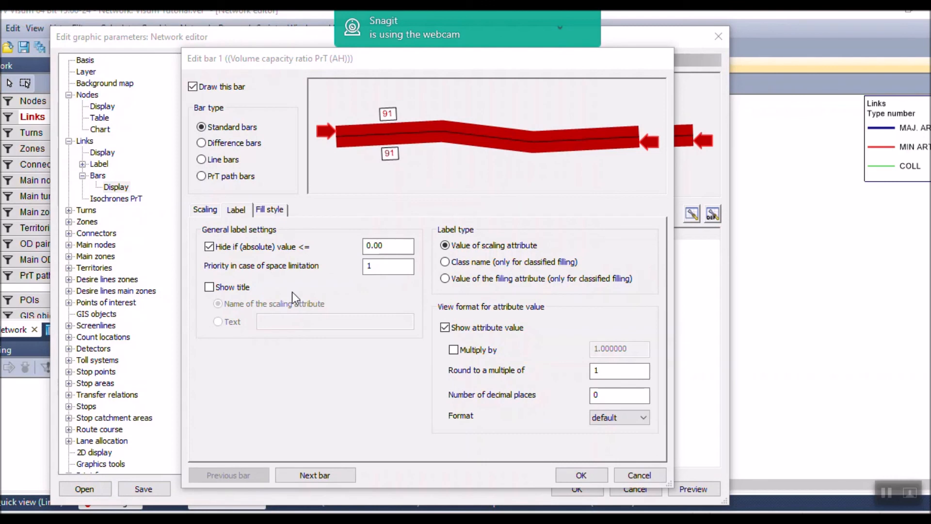
{"action": "left_click", "coordinate": [211, 218]}
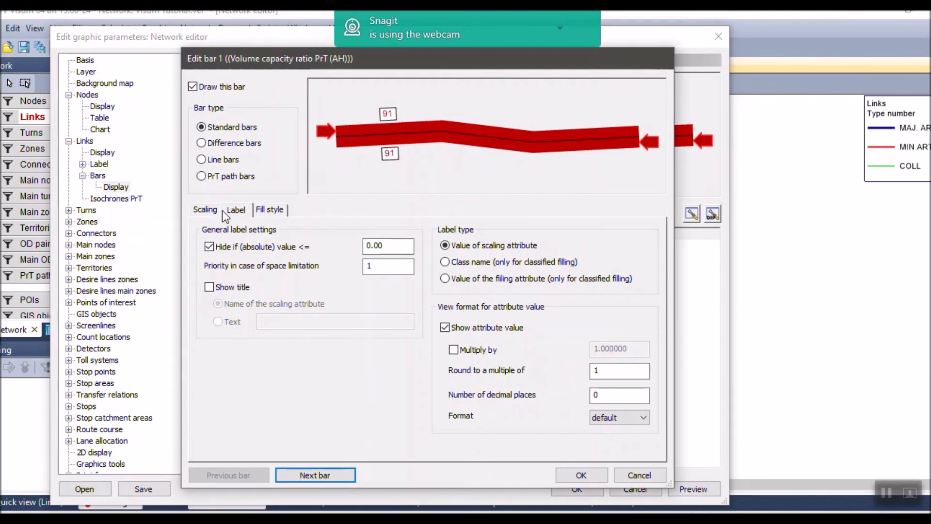
{"action": "left_click", "coordinate": [209, 209]}
{"action": "left_click", "coordinate": [238, 211]}
{"action": "key", "text": "Escape"}
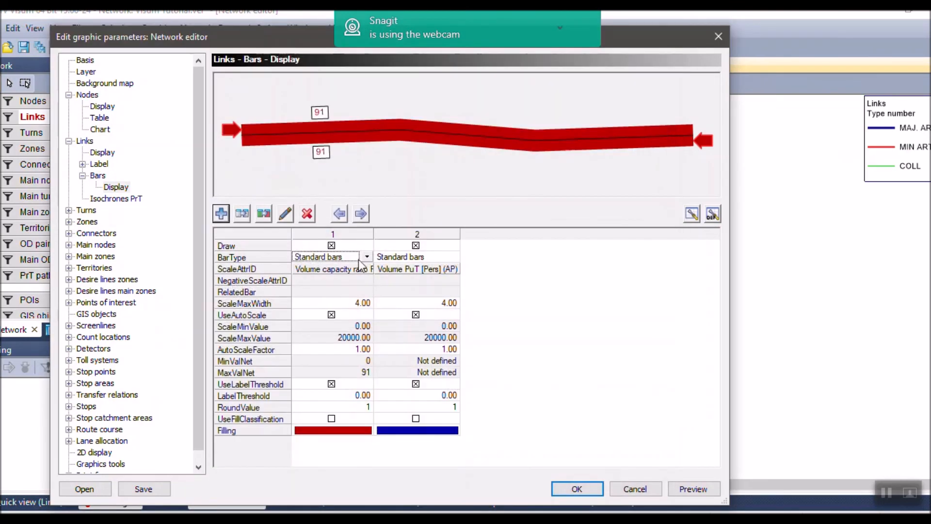
{"action": "double_click", "coordinate": [313, 257]}
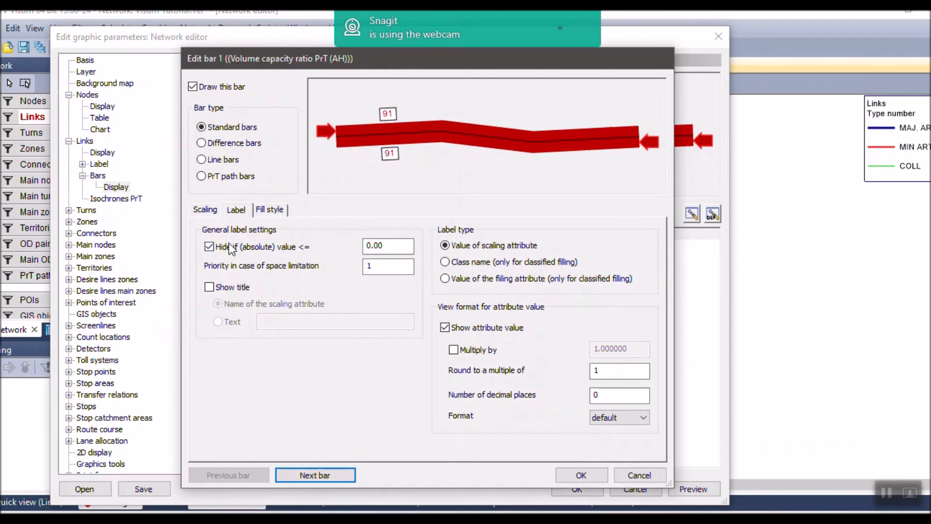
Multiply the displayed volume/capacity ratio labels by 0.01 and apply the change to the network
{"action": "left_click", "coordinate": [454, 350]}
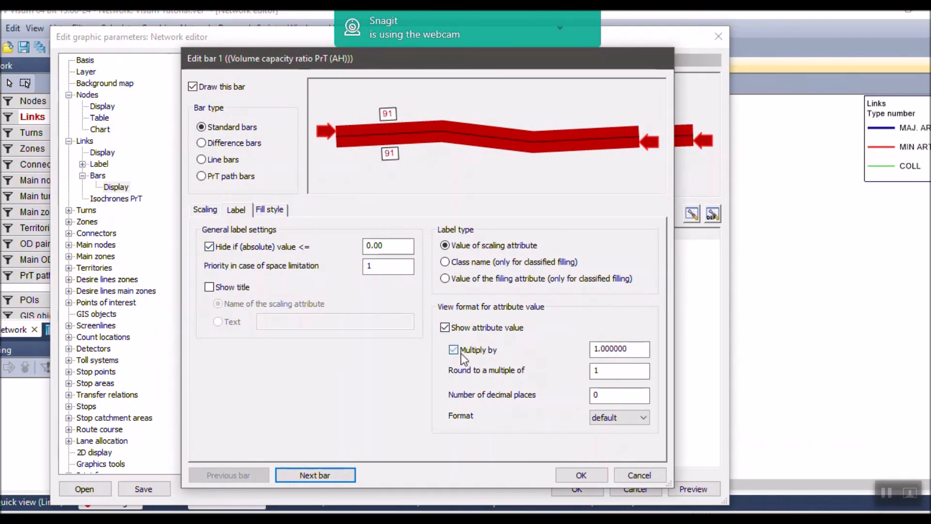
{"action": "left_click_drag", "start_coordinate": [633, 348], "coordinate": [578, 361]}
{"action": "type", "text": "0.01"}
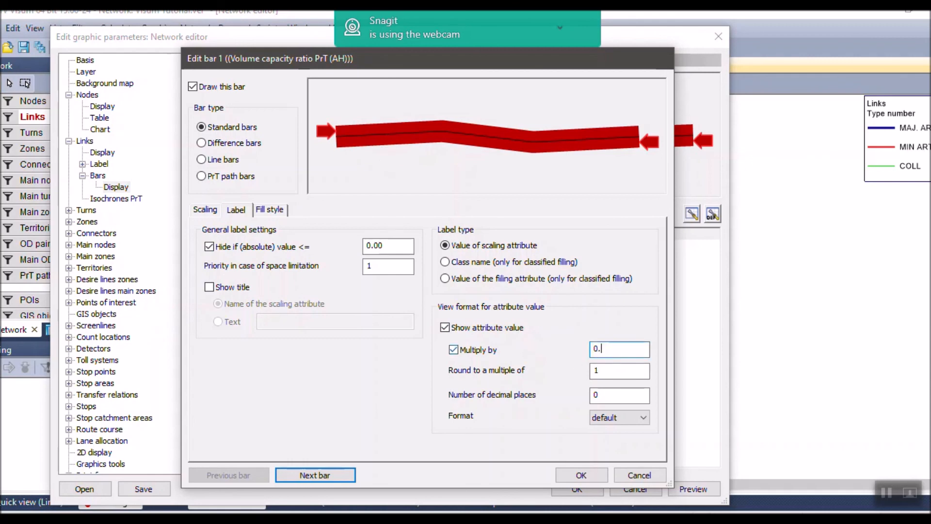
{"action": "left_click", "coordinate": [572, 473]}
{"action": "left_click", "coordinate": [572, 488]}
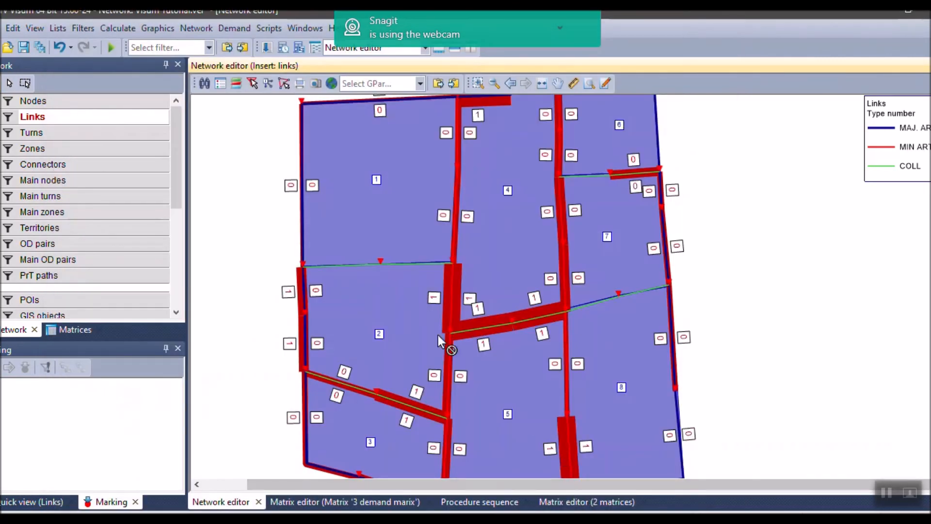
Set the first link bar's value labels to 3 decimal places and apply the change to the network
{"action": "right_click", "coordinate": [49, 117]}
{"action": "mouse_move", "coordinate": [130, 162]}
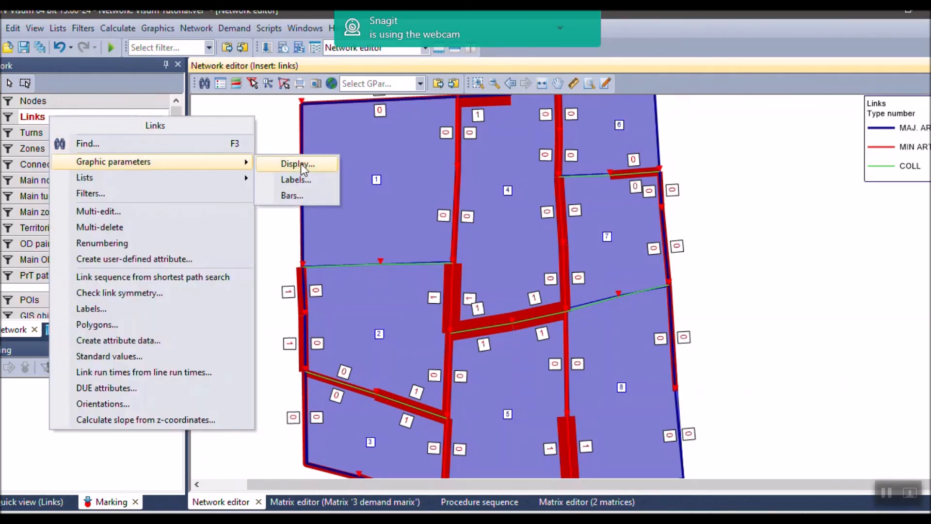
{"action": "left_click", "coordinate": [297, 193]}
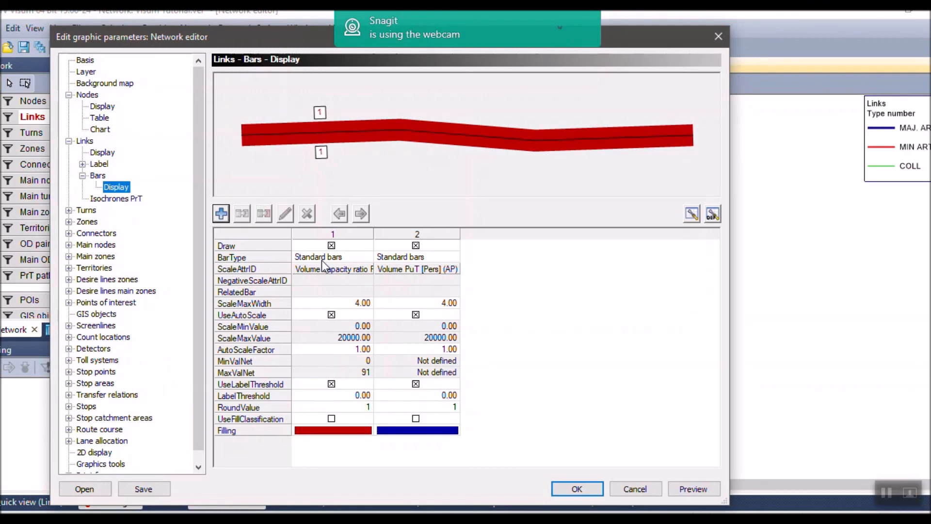
{"action": "left_click", "coordinate": [320, 258]}
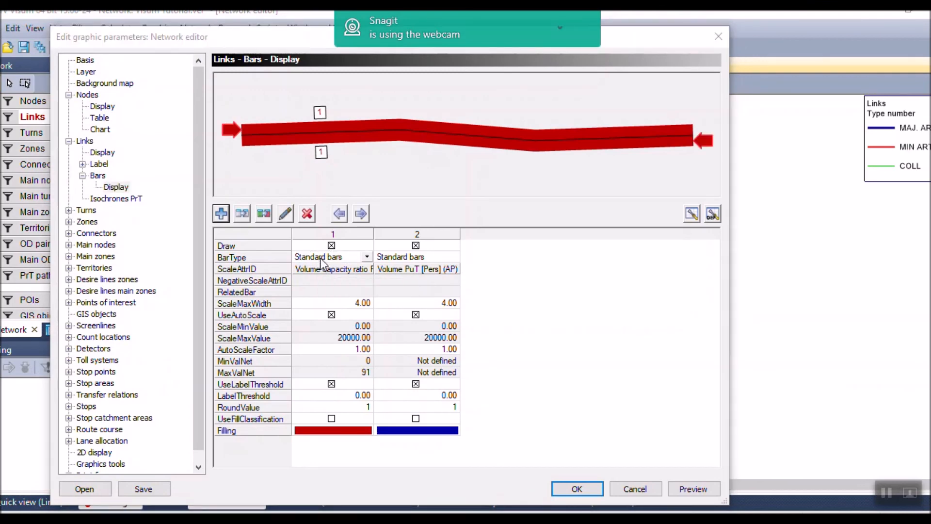
{"action": "double_click", "coordinate": [320, 258]}
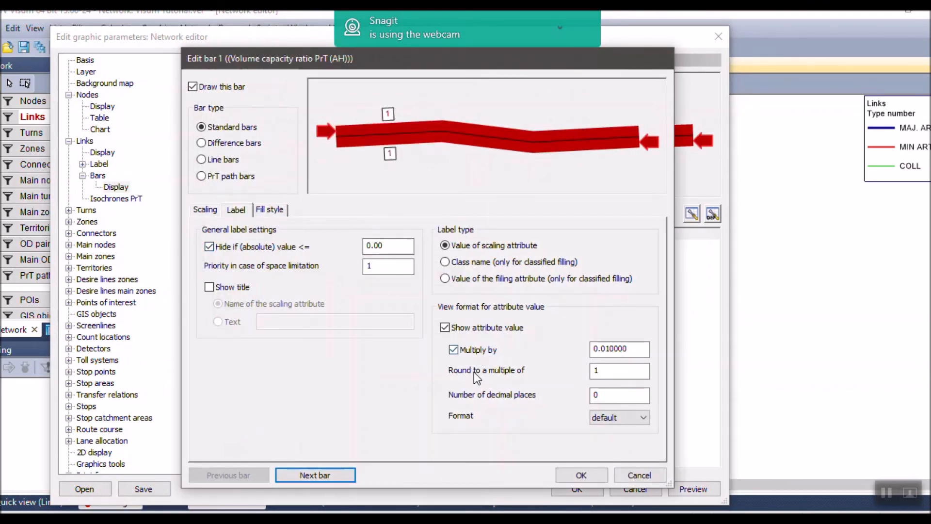
{"action": "double_click", "coordinate": [596, 395]}
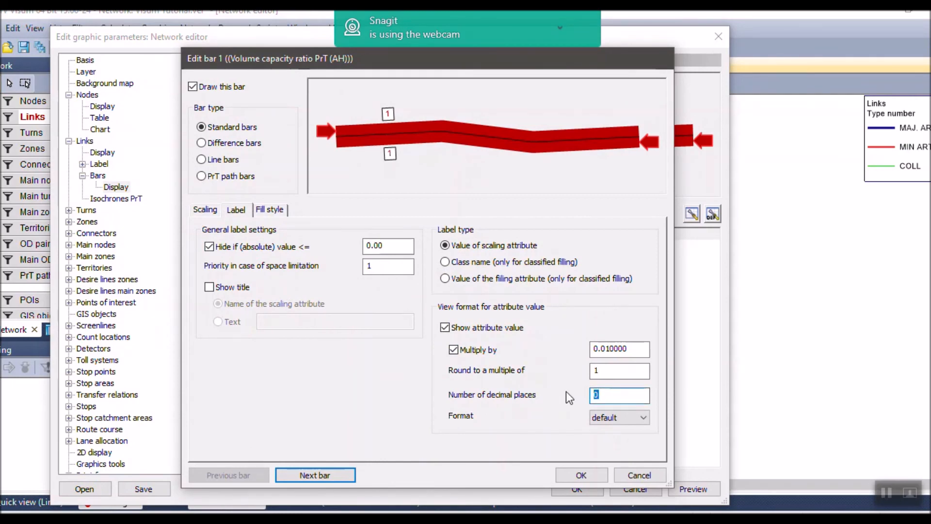
{"action": "type", "text": "3"}
{"action": "left_click", "coordinate": [581, 476]}
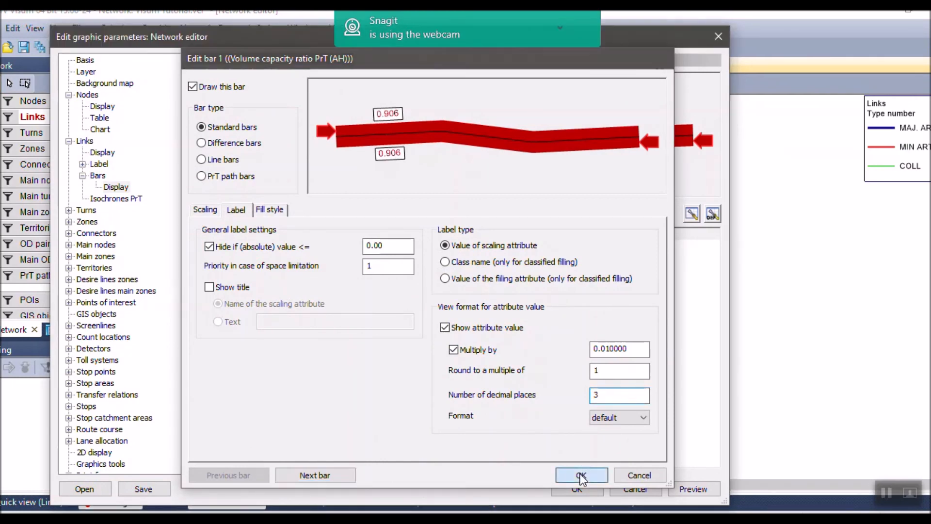
{"action": "left_click", "coordinate": [577, 486]}
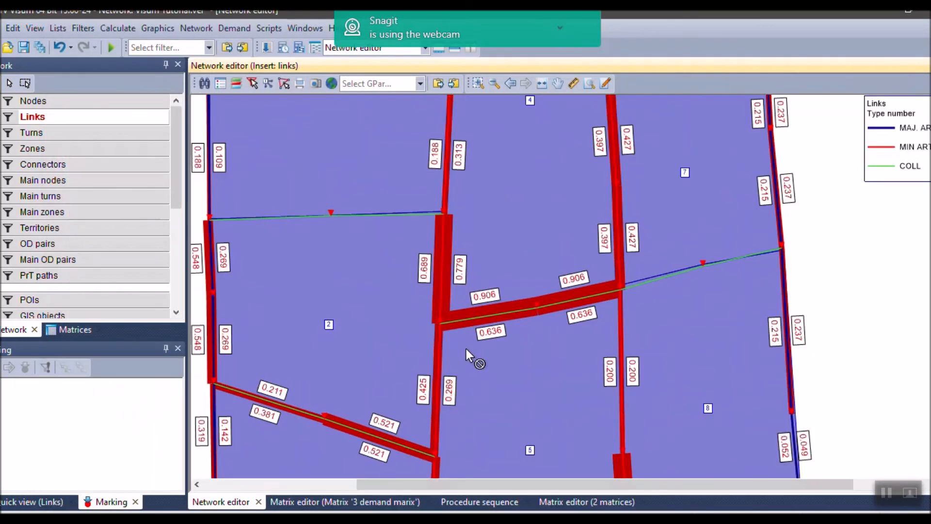
Examine the volume/capacity ratio labels on the links around all the zones of the network
{"action": "left_click_drag", "start_coordinate": [460, 128], "coordinate": [457, 269]}
{"action": "left_click_drag", "start_coordinate": [563, 213], "coordinate": [470, 112]}
{"action": "left_click_drag", "start_coordinate": [460, 300], "coordinate": [456, 246]}
{"action": "scroll", "coordinate": [380, 341], "scroll_direction": "up", "scroll_amount": 1}
{"action": "left_click_drag", "start_coordinate": [380, 341], "coordinate": [455, 259]}
{"action": "scroll", "coordinate": [504, 357], "scroll_direction": "down", "scroll_amount": 2}
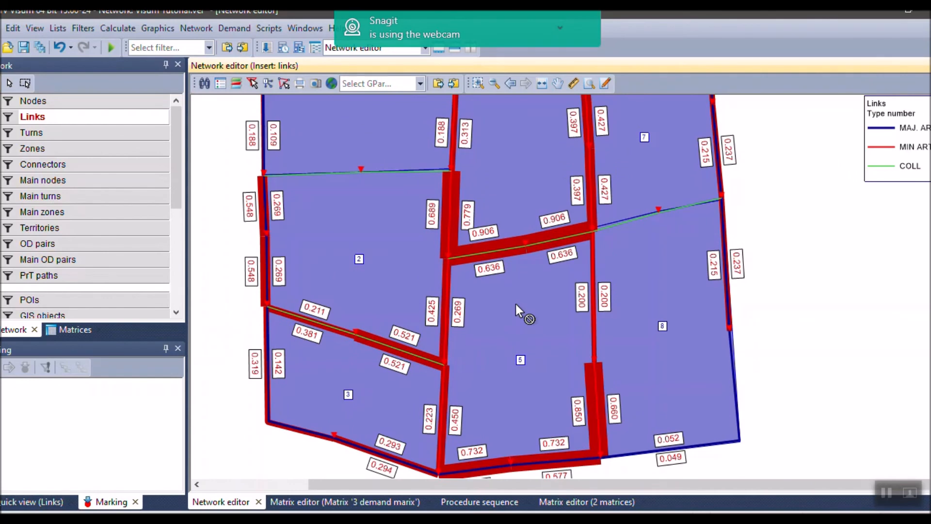
{"action": "scroll", "coordinate": [379, 359], "scroll_direction": "down", "scroll_amount": 1}
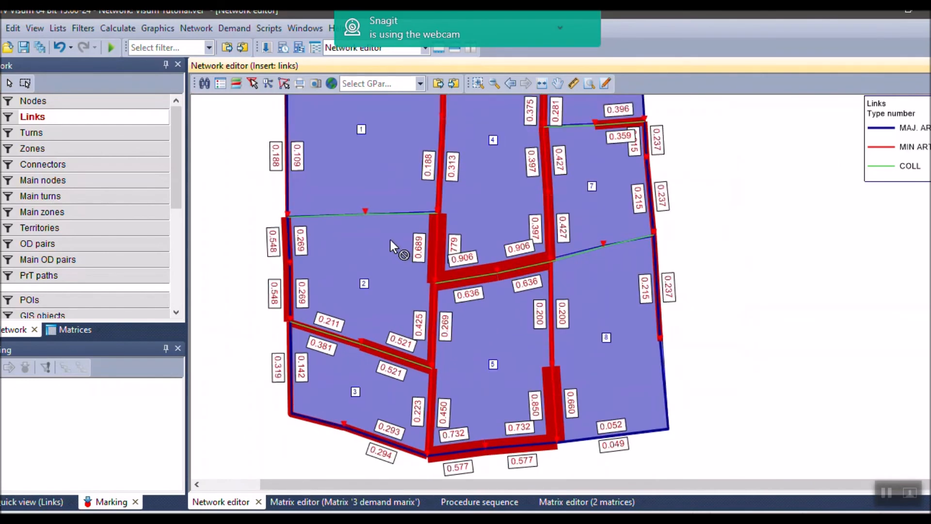
{"action": "left_click_drag", "start_coordinate": [389, 237], "coordinate": [386, 361]}
{"action": "scroll", "coordinate": [286, 263], "scroll_direction": "up", "scroll_amount": 3}
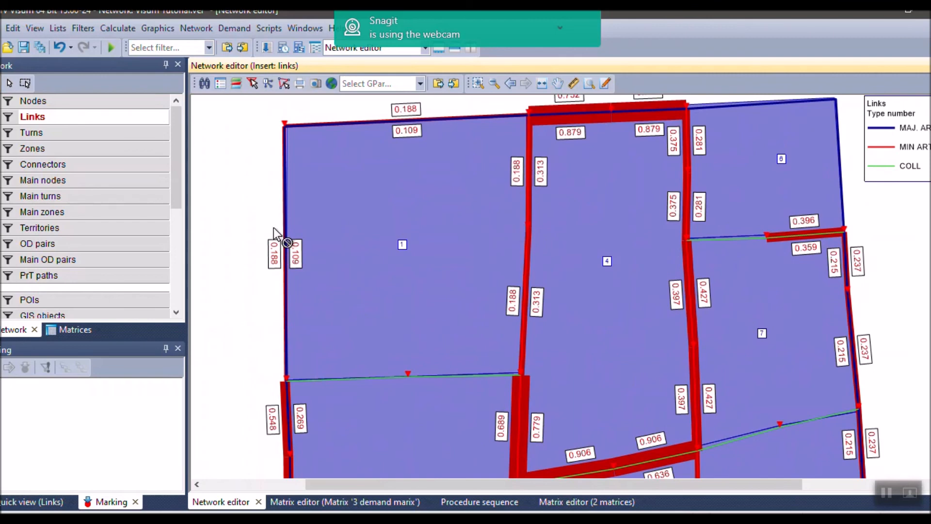
{"action": "scroll", "coordinate": [320, 262], "scroll_direction": "down", "scroll_amount": 1}
{"action": "left_click_drag", "start_coordinate": [355, 313], "coordinate": [336, 241]}
Switch the first link bar's fill style to classified display and add two more classes
{"action": "right_click", "coordinate": [48, 112]}
{"action": "mouse_move", "coordinate": [138, 174]}
{"action": "mouse_move", "coordinate": [243, 159]}
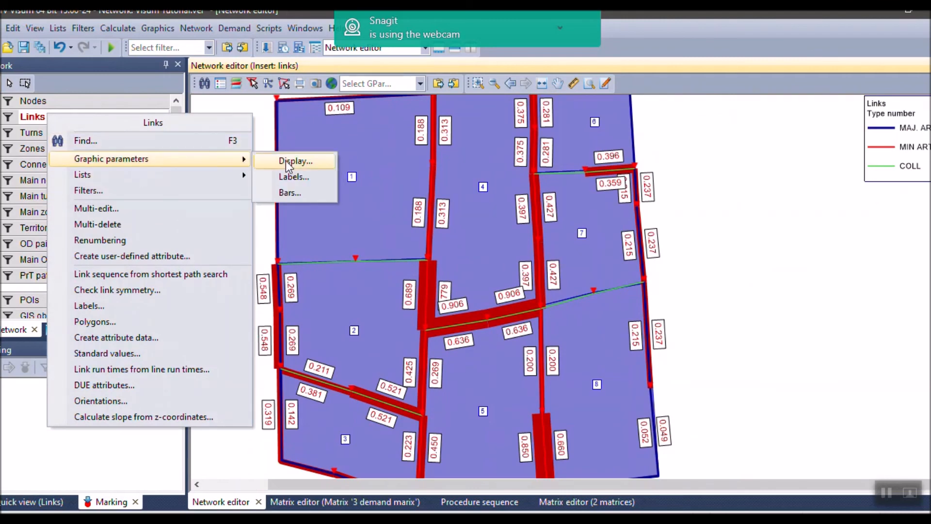
{"action": "left_click", "coordinate": [296, 194]}
{"action": "left_click", "coordinate": [341, 270]}
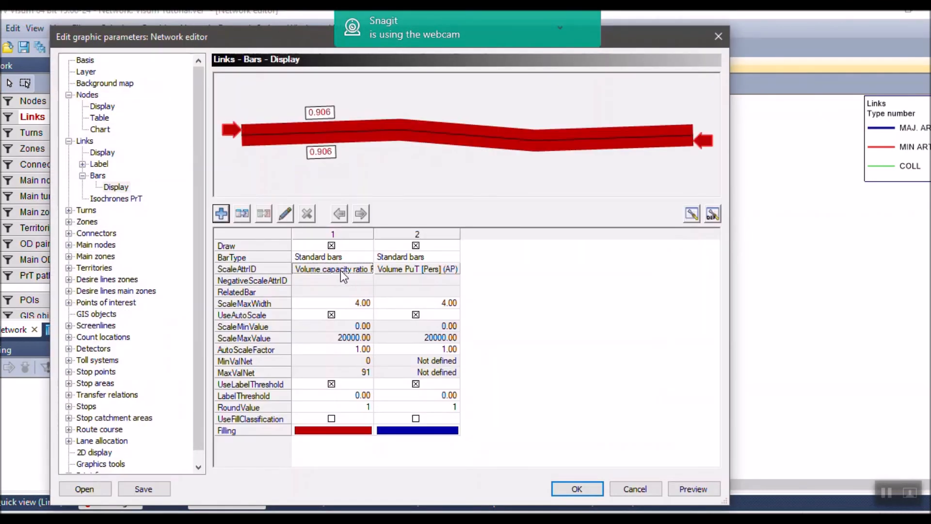
{"action": "left_click", "coordinate": [341, 269]}
{"action": "key", "text": "Escape"}
{"action": "left_click", "coordinate": [318, 256]}
{"action": "double_click", "coordinate": [317, 256]}
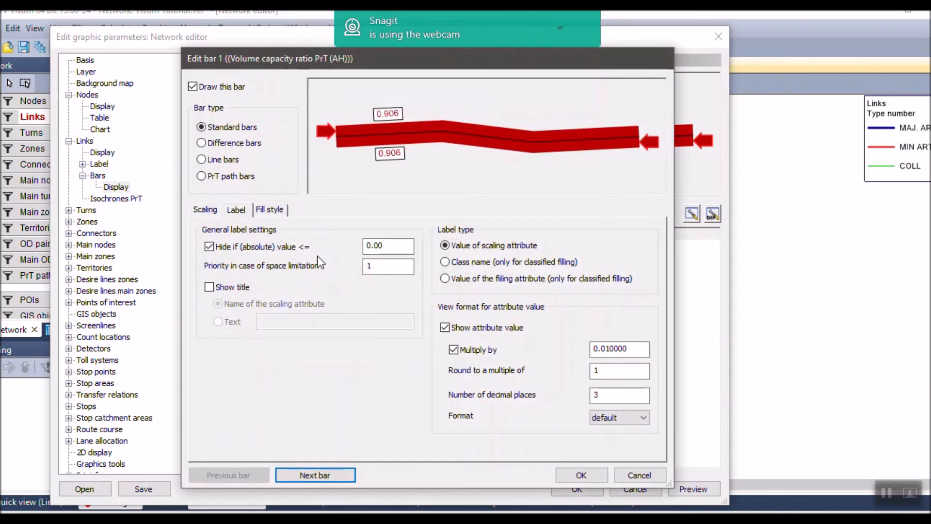
{"action": "left_click", "coordinate": [263, 216]}
{"action": "left_click", "coordinate": [237, 245]}
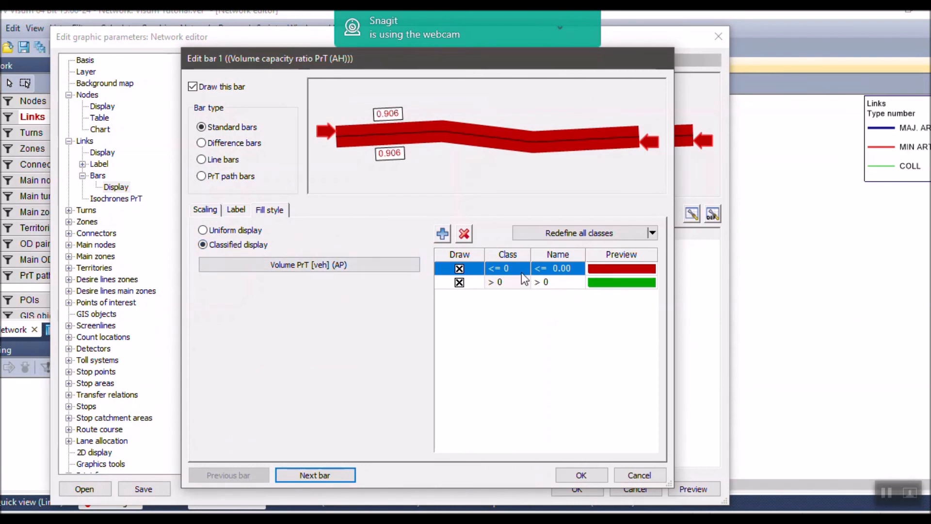
{"action": "left_click", "coordinate": [442, 234]}
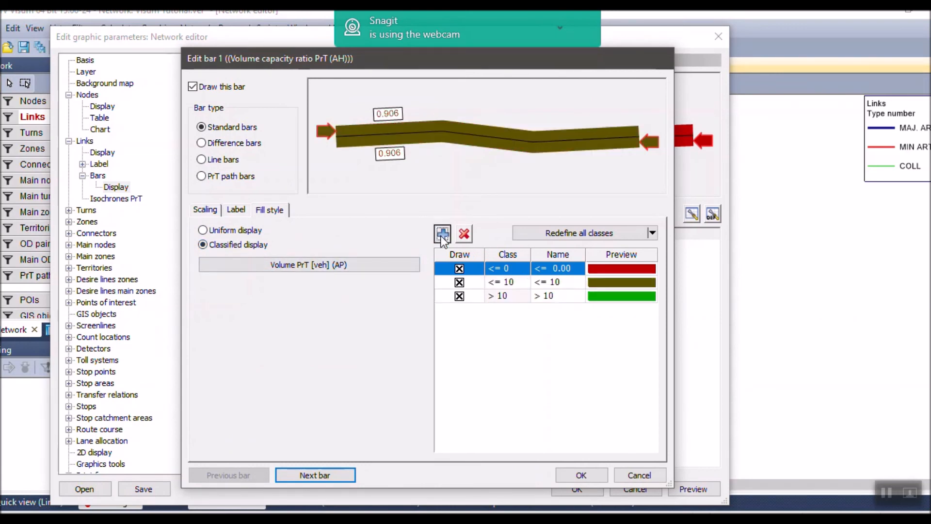
{"action": "left_click", "coordinate": [442, 234]}
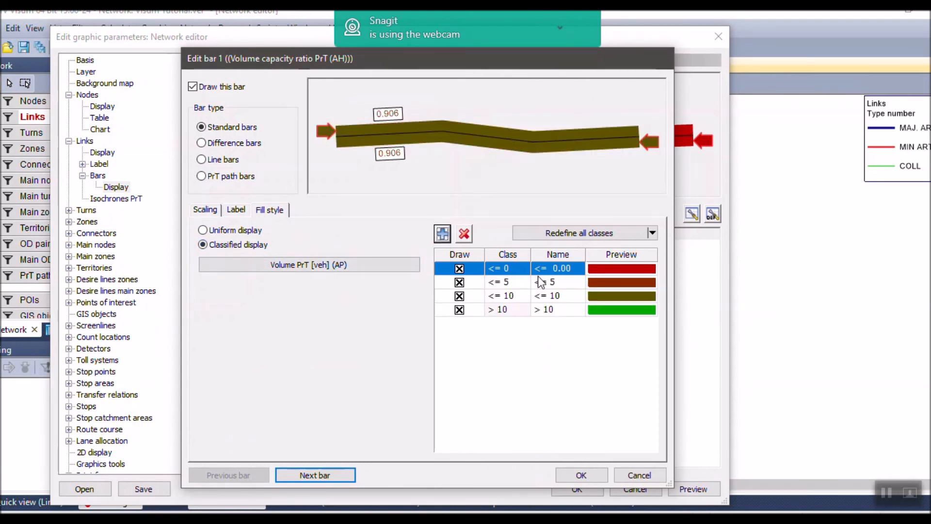
Name the first three fill classes 0.1, 0.2 and 0.5, and try limits of 0.1 and 0.3 for the second and third classes
{"action": "left_click", "coordinate": [558, 270]}
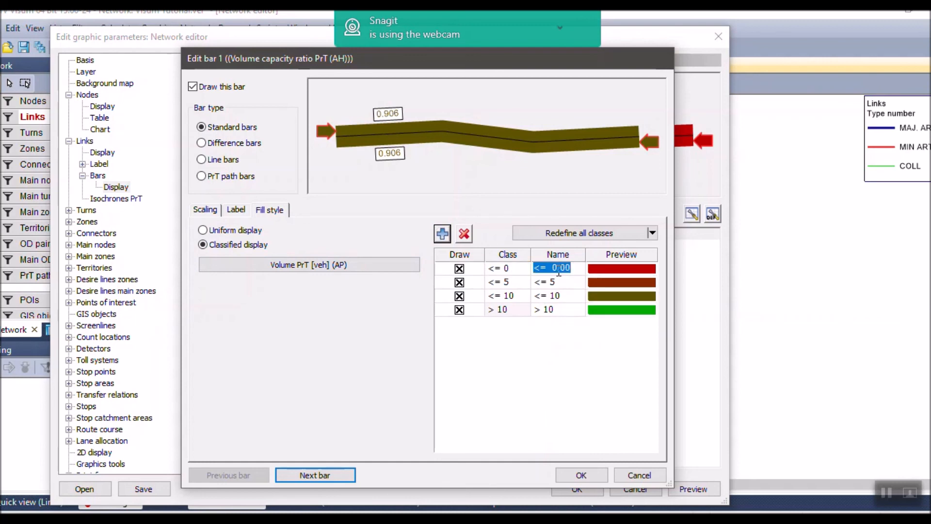
{"action": "type", "text": "0.1"}
{"action": "left_click", "coordinate": [507, 286]}
{"action": "type", "text": "0.1"}
{"action": "left_click", "coordinate": [555, 285]}
{"action": "type", "text": "0.2"}
{"action": "left_click", "coordinate": [509, 296]}
{"action": "type", "text": "0."}
{"action": "type", "text": "3"}
{"action": "left_click", "coordinate": [545, 295]}
{"action": "type", "text": "0.5"}
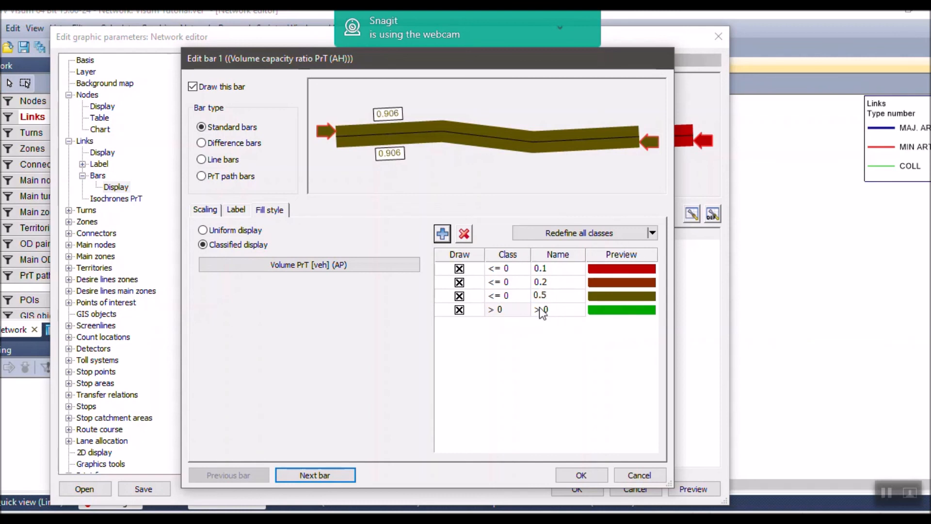
{"action": "left_click", "coordinate": [510, 314]}
{"action": "left_click", "coordinate": [510, 314]}
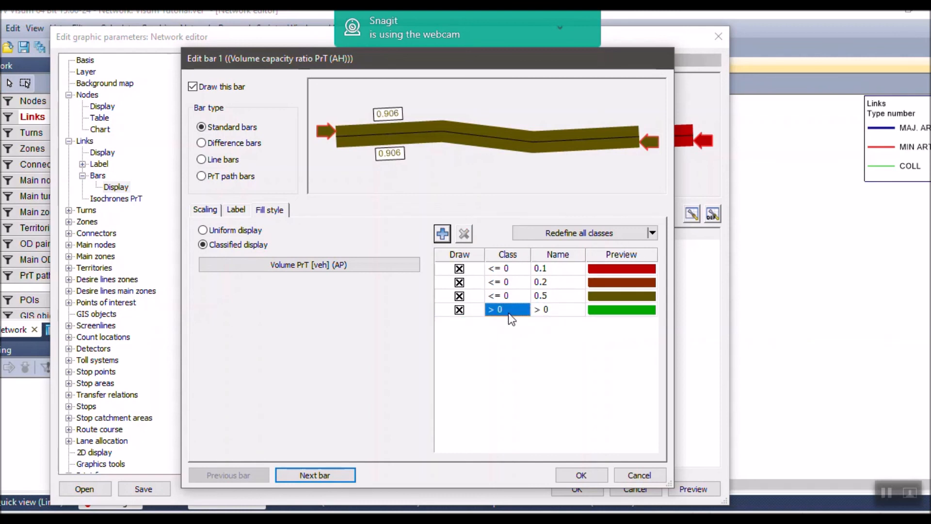
Set the fill color of the 0.5 class to dark blue and apply the classified bars to the network
{"action": "left_click", "coordinate": [624, 296]}
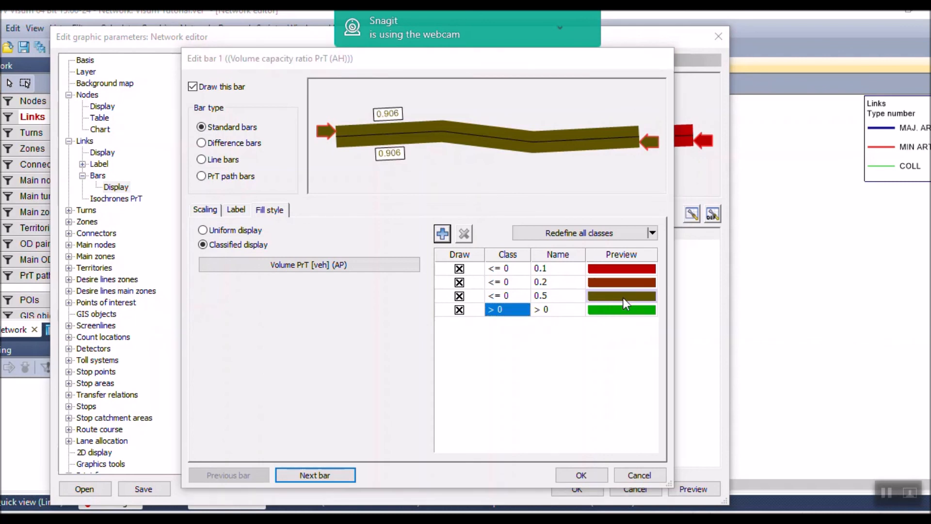
{"action": "left_click", "coordinate": [467, 228]}
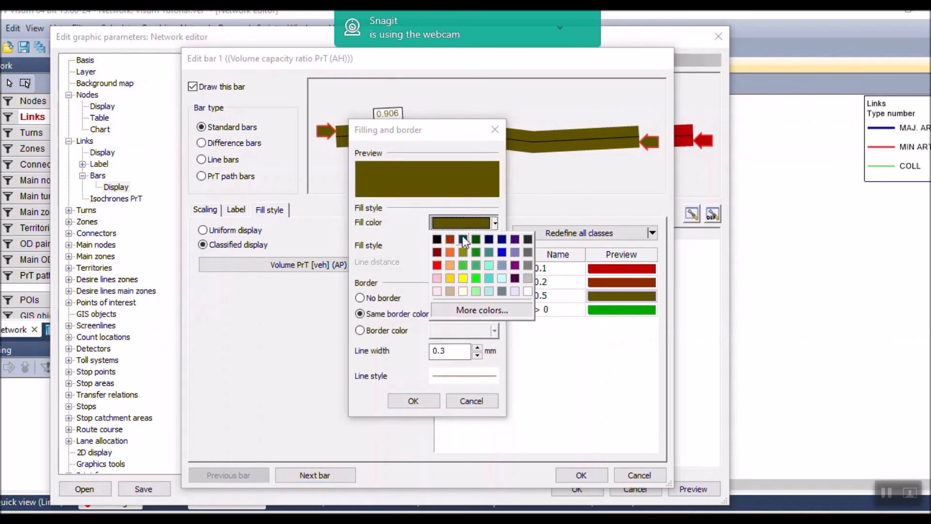
{"action": "left_click", "coordinate": [489, 239]}
{"action": "left_click", "coordinate": [413, 402]}
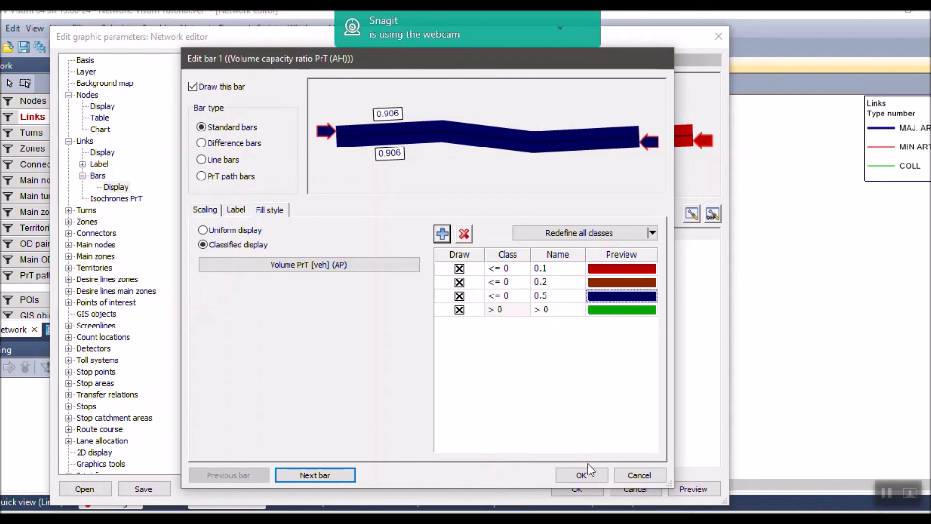
{"action": "left_click", "coordinate": [586, 475]}
{"action": "left_click", "coordinate": [573, 487]}
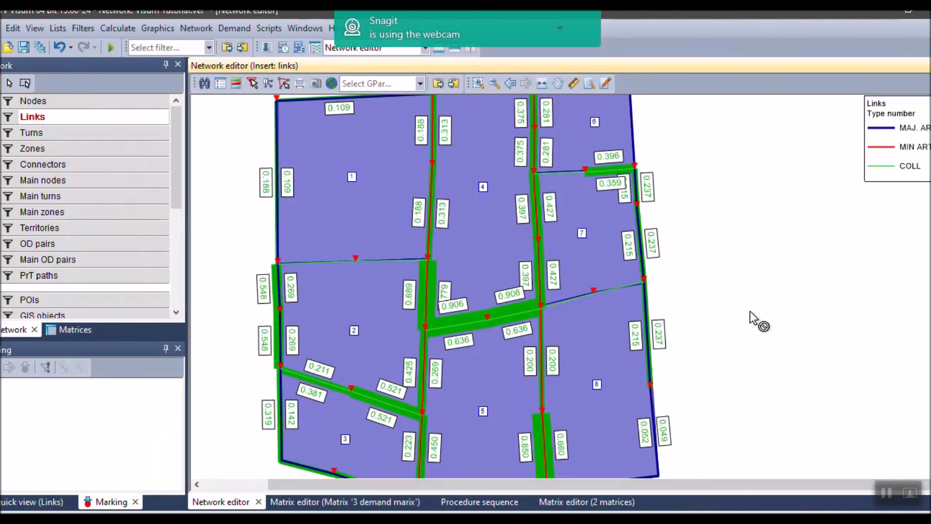
Examine the classified volume/capacity bars and their labels across the whole network
{"action": "scroll", "coordinate": [604, 323], "scroll_direction": "down", "scroll_amount": 2}
{"action": "scroll", "coordinate": [506, 205], "scroll_direction": "up", "scroll_amount": 3}
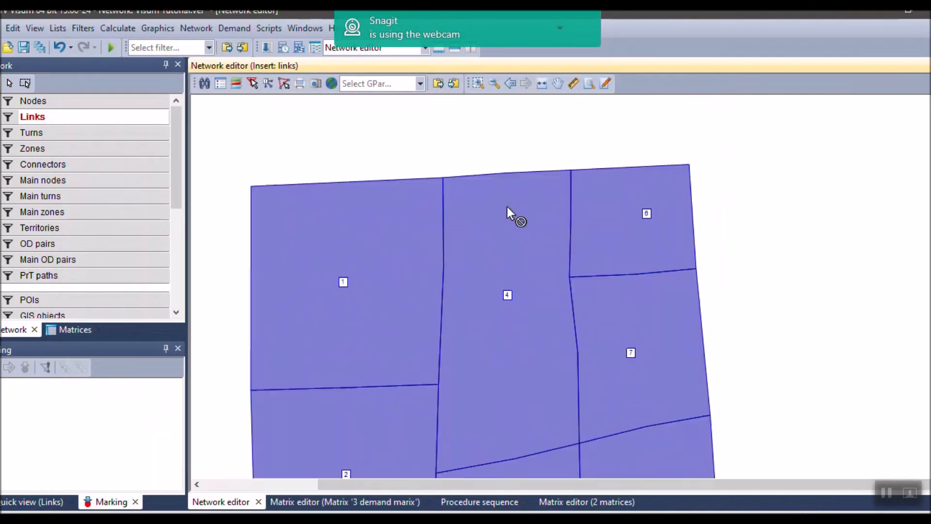
{"action": "left_click_drag", "start_coordinate": [469, 285], "coordinate": [479, 206]}
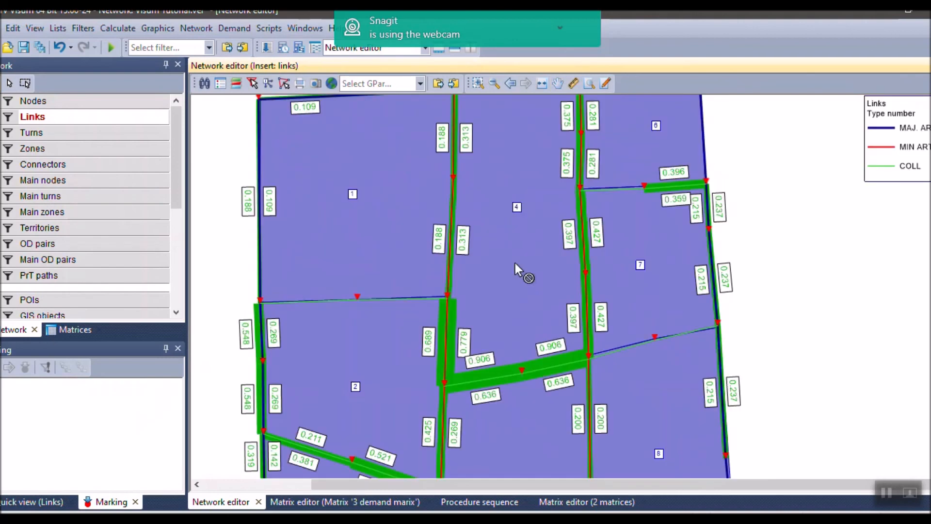
{"action": "scroll", "coordinate": [510, 296], "scroll_direction": "down", "scroll_amount": 2}
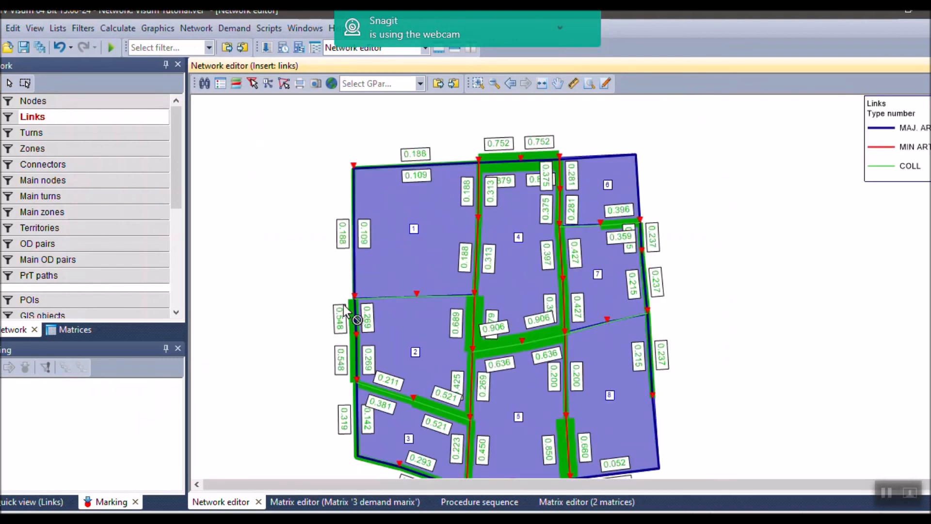
{"action": "scroll", "coordinate": [315, 287], "scroll_direction": "down", "scroll_amount": 3}
{"action": "left_click_drag", "start_coordinate": [602, 351], "coordinate": [673, 348]}
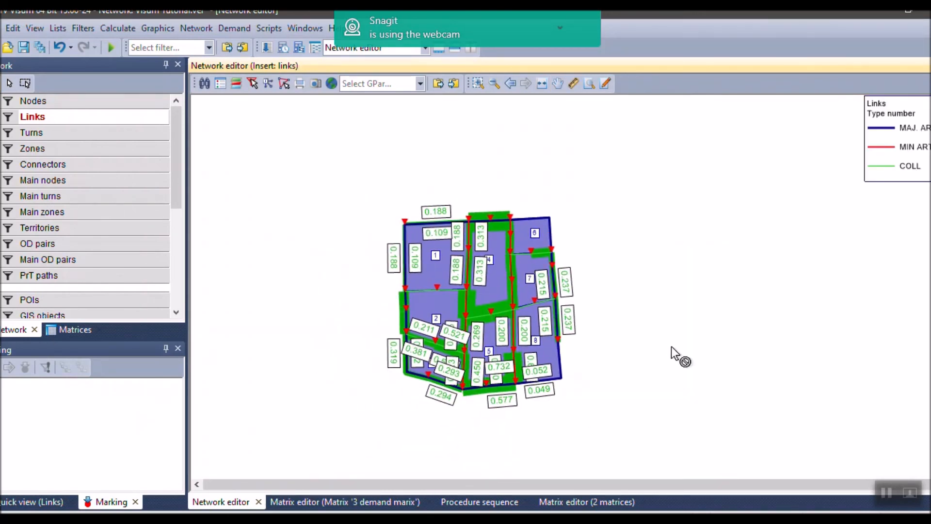
{"action": "scroll", "coordinate": [386, 440], "scroll_direction": "up", "scroll_amount": 4}
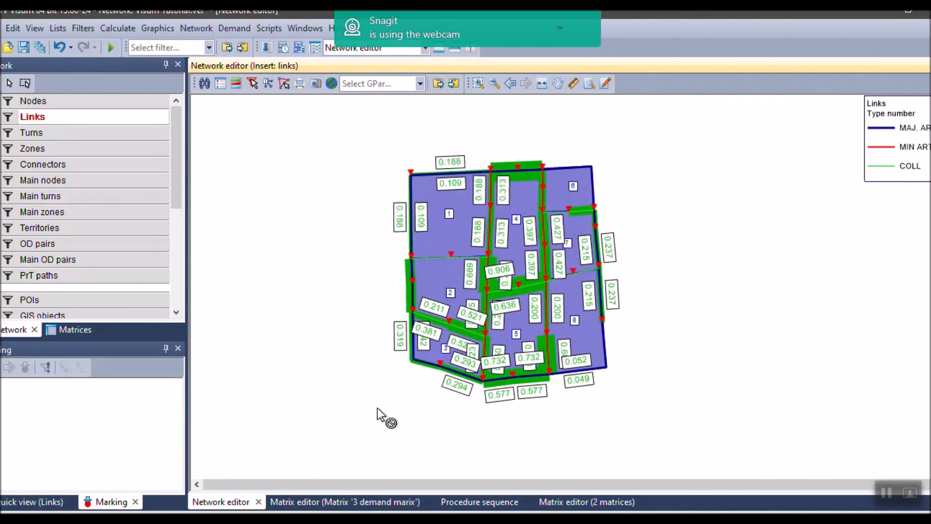